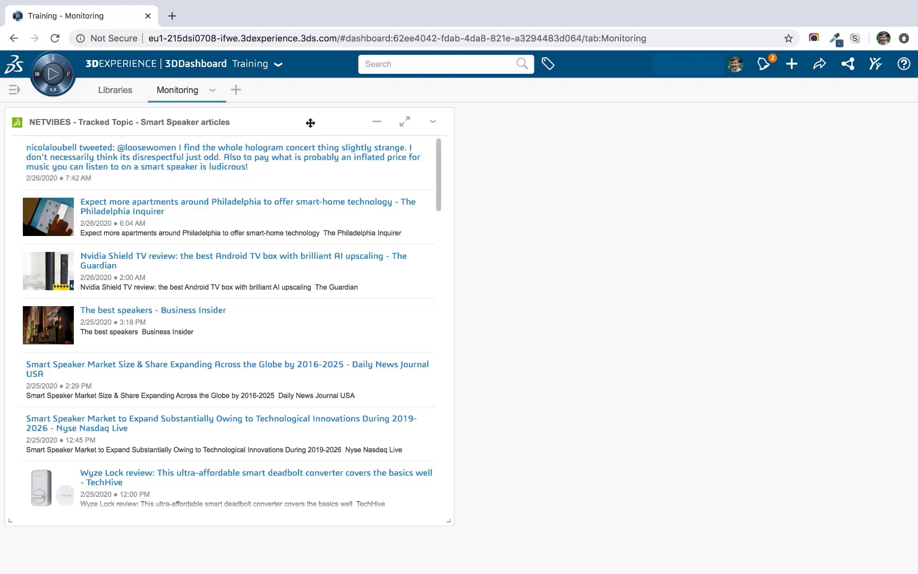
Add a new tab named Analysis to the Training dashboard.
click(236, 90)
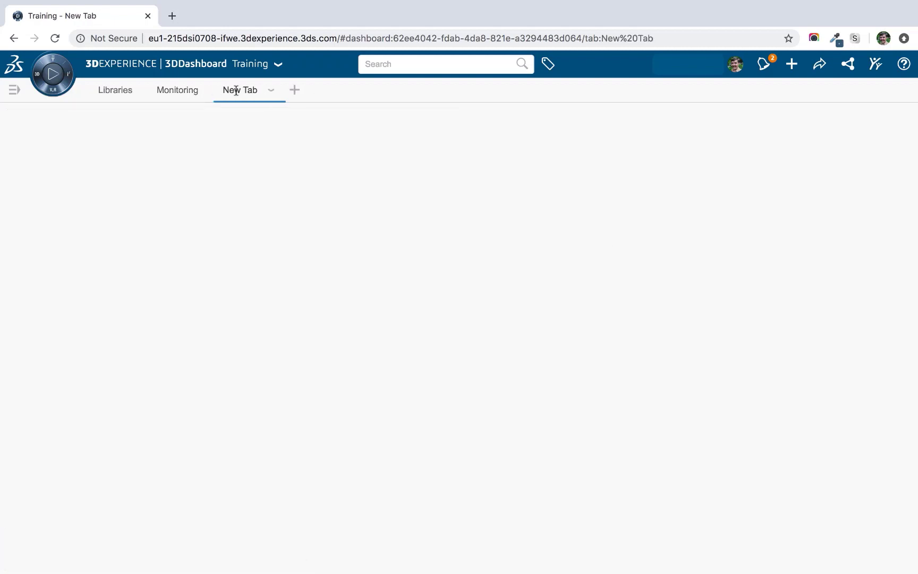
double_click(236, 90)
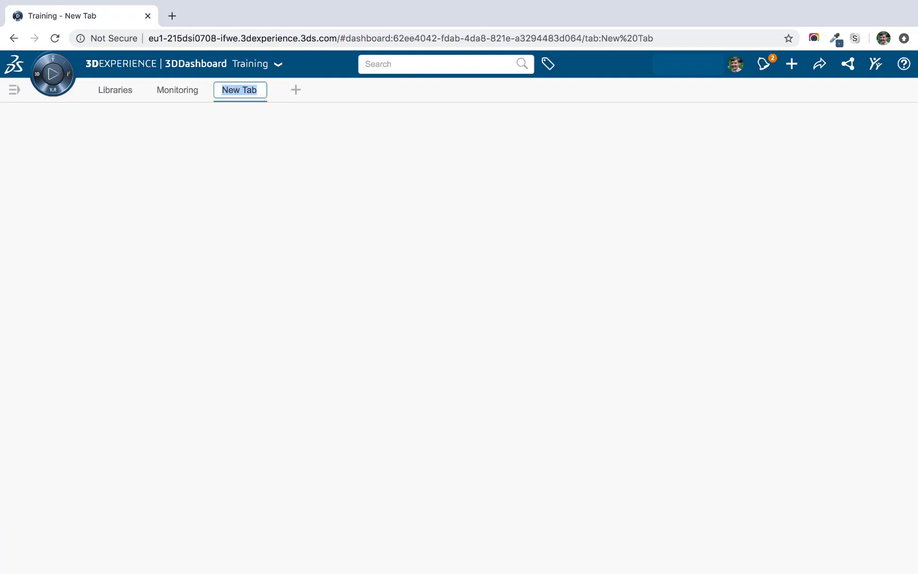
text(Analysis)
key(Return)
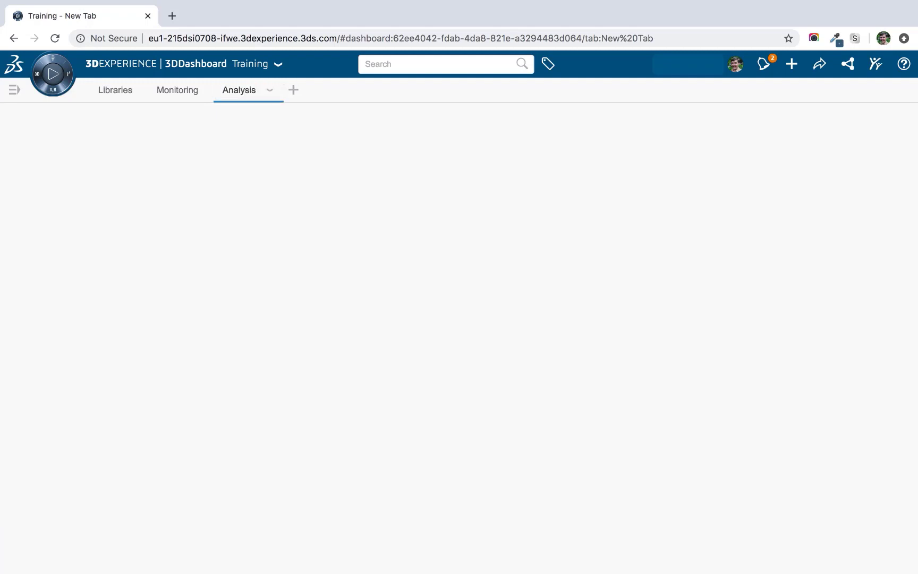
Add the Social Analytics app to the Analysis tab and open its configuration.
click(70, 76)
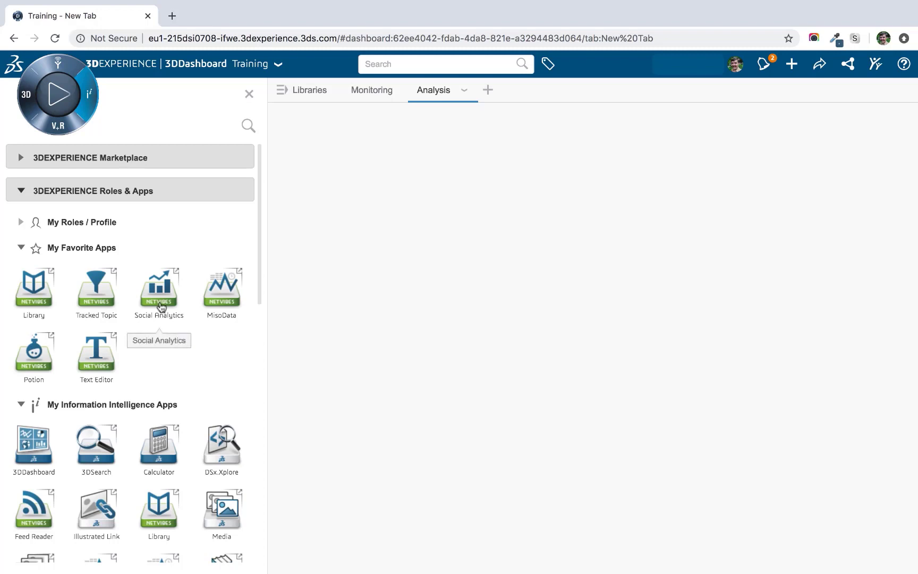
drag(161, 307, 361, 189)
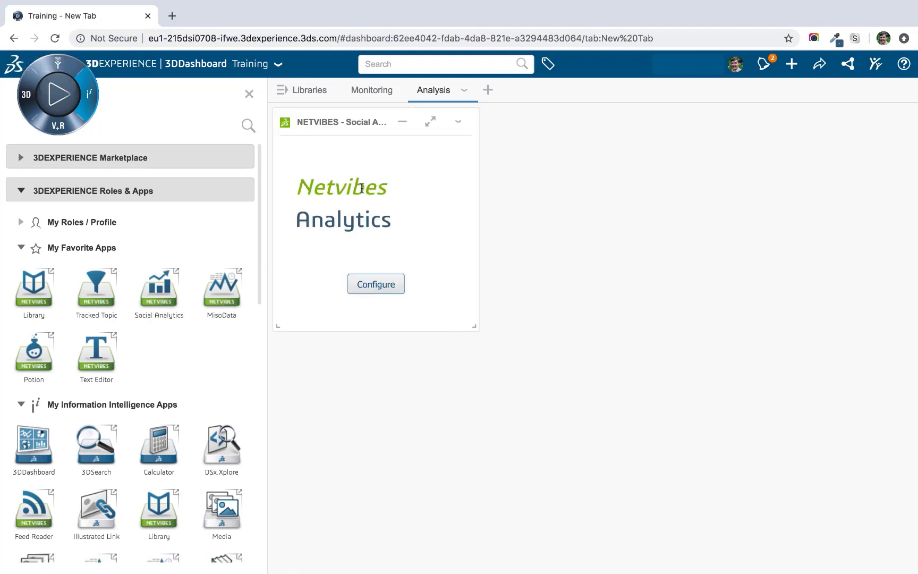
click(248, 96)
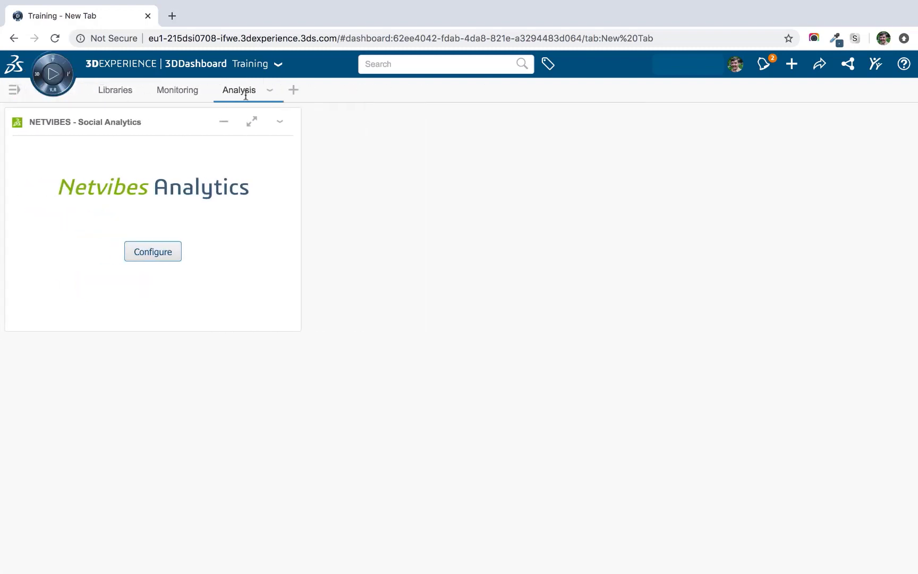
click(161, 254)
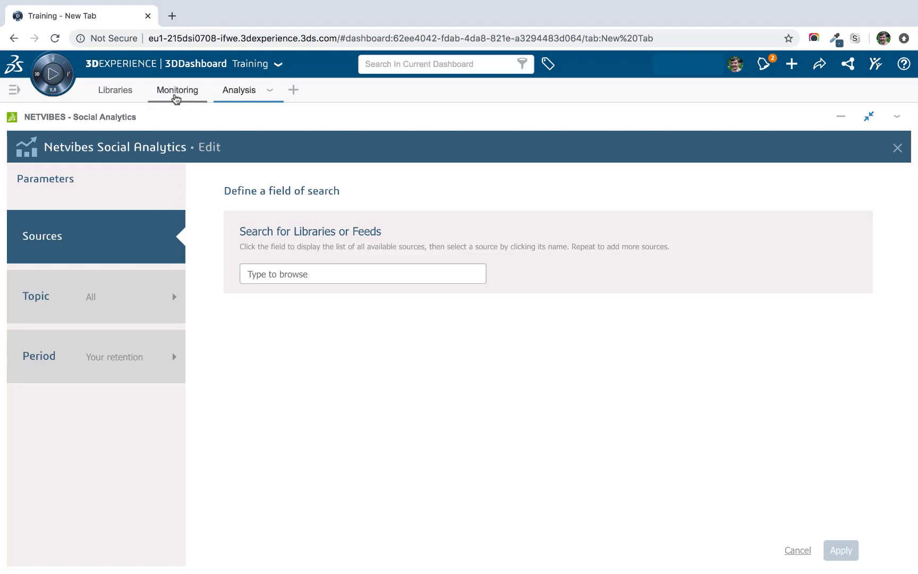
Copy the whole topic query from the Smart Speaker articles tracked topic on the Monitoring tab, leaving that widget unchanged.
click(176, 94)
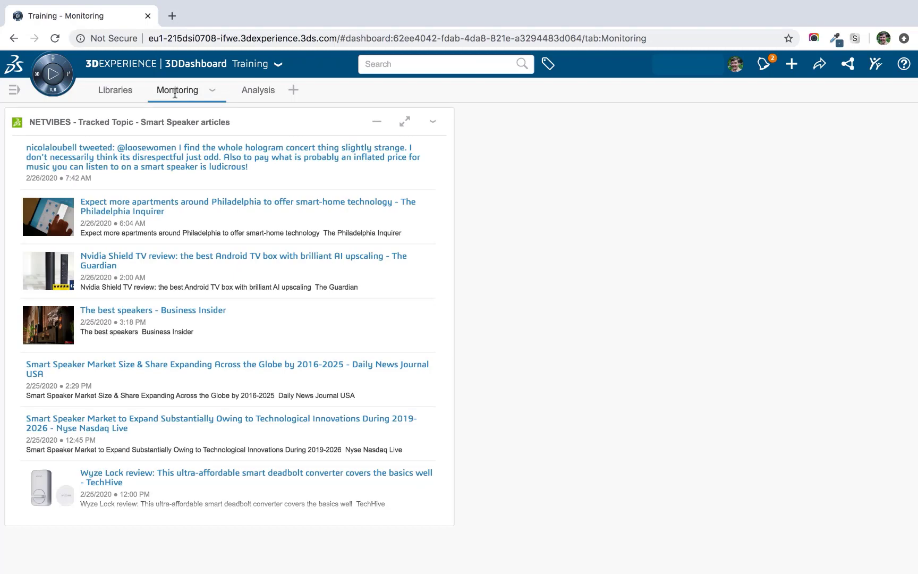
click(435, 125)
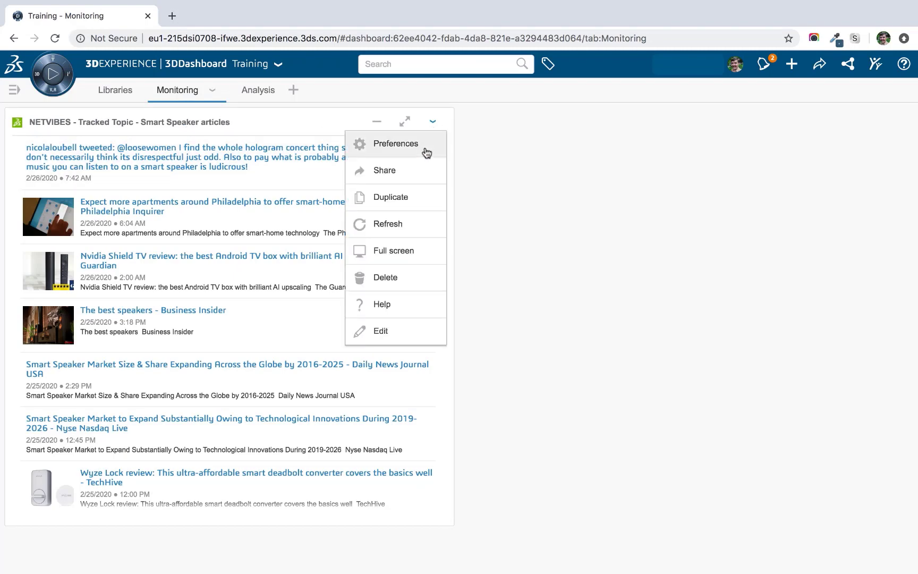
click(389, 333)
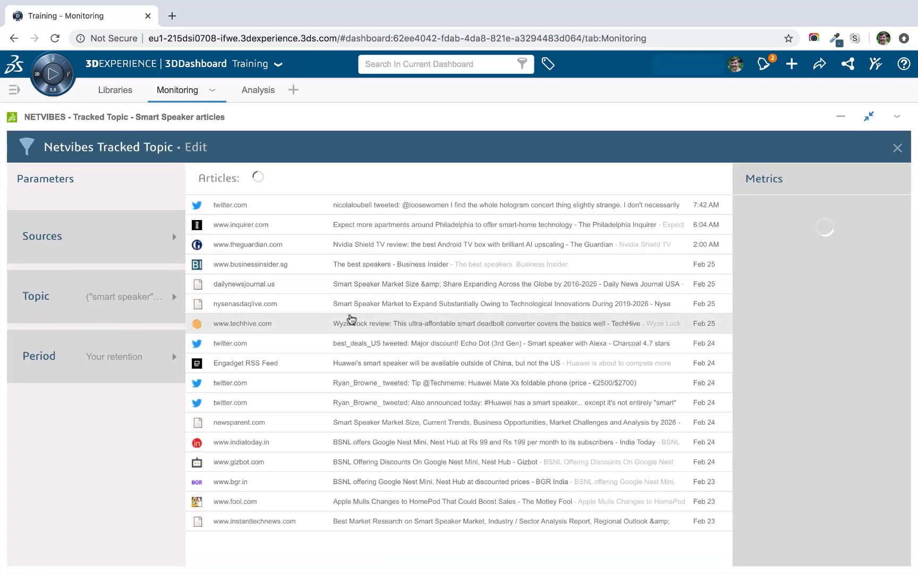
click(160, 299)
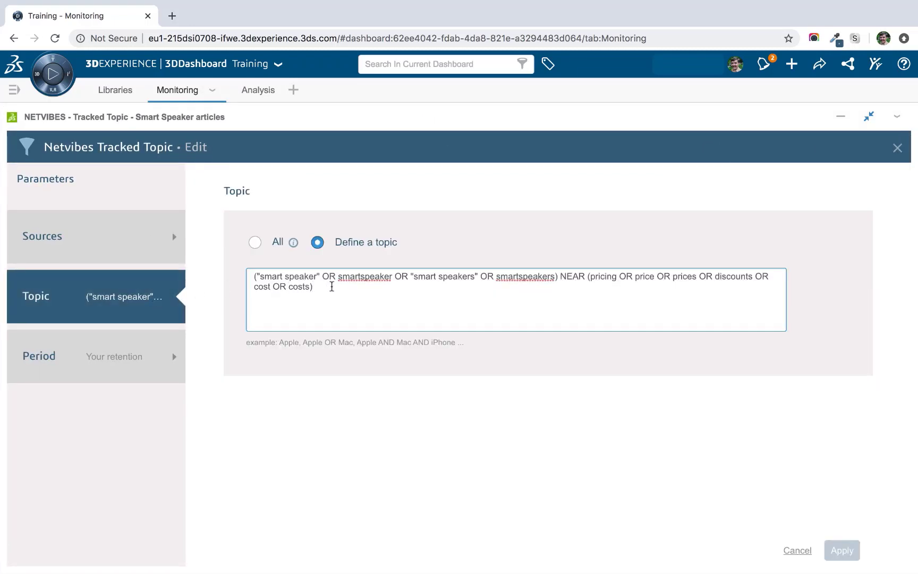
click(331, 287)
key(super+a)
key(super+c)
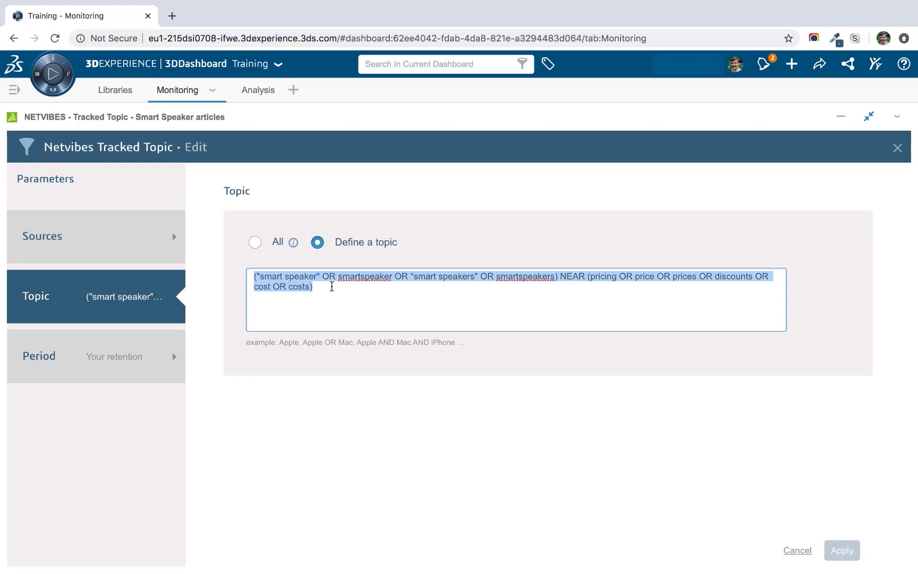
right_click(328, 274)
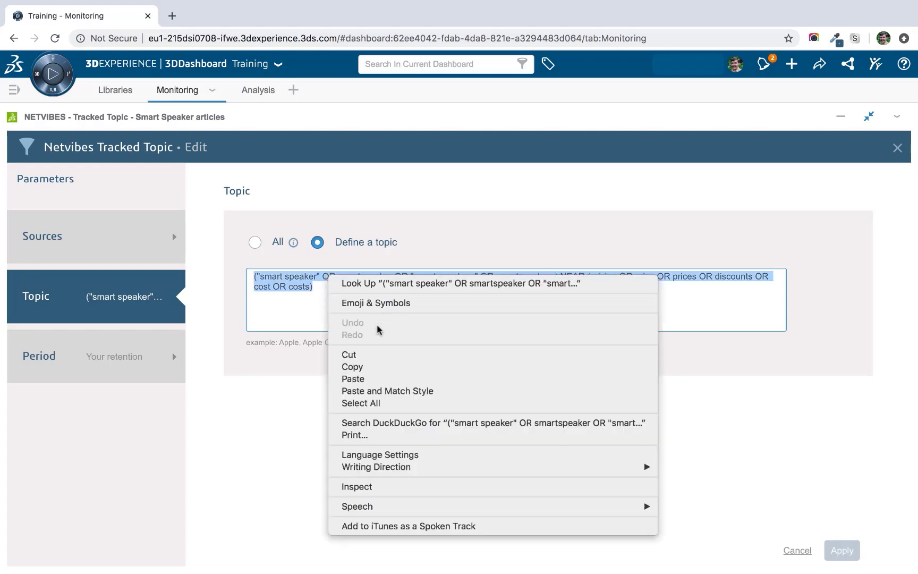
click(366, 367)
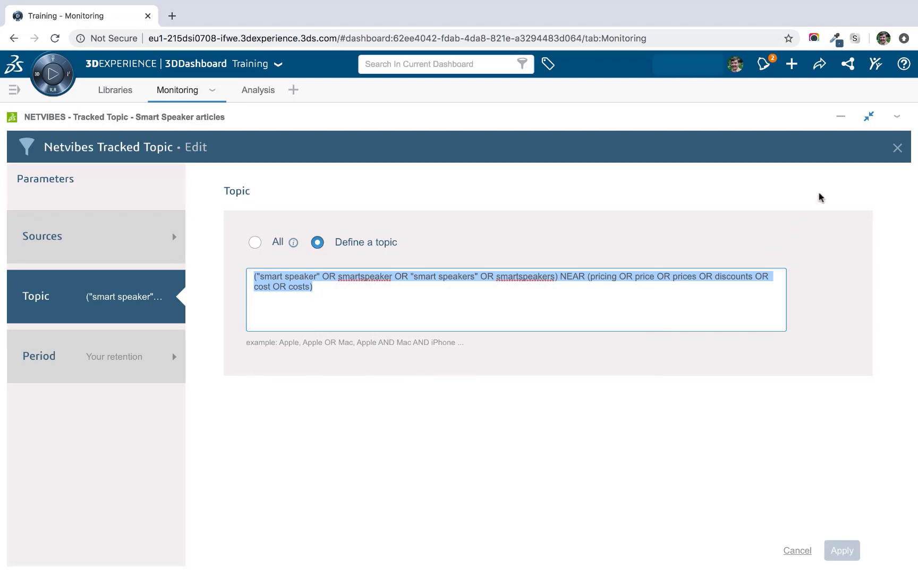
click(869, 116)
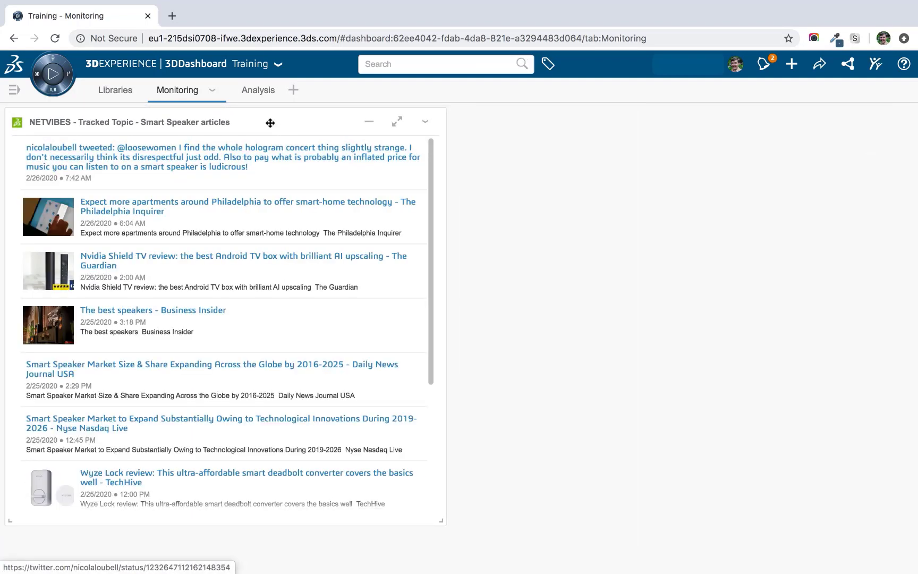
Set the Social Analytics sources on the Analysis tab to My Sources, Topic Searches and Twitter Profiles, and apply them.
click(259, 94)
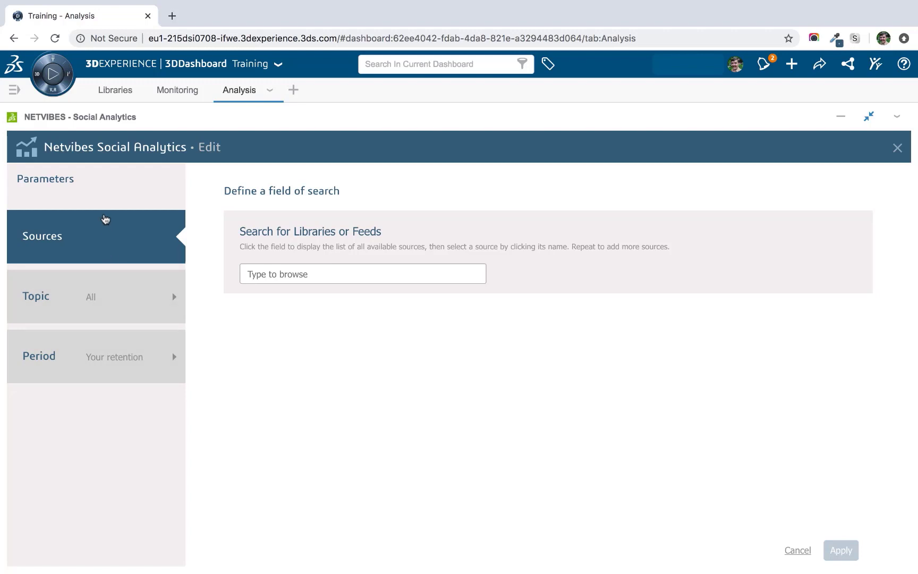
click(306, 270)
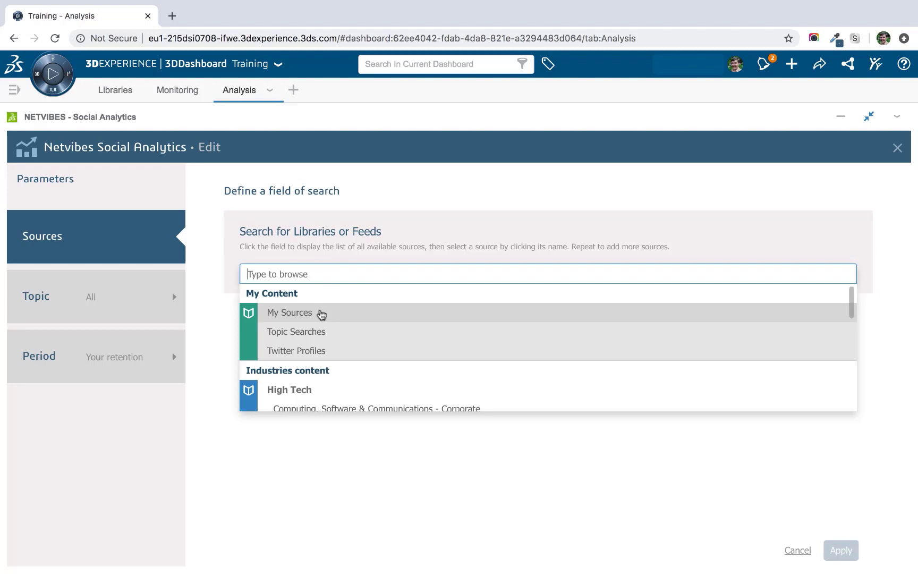
click(320, 314)
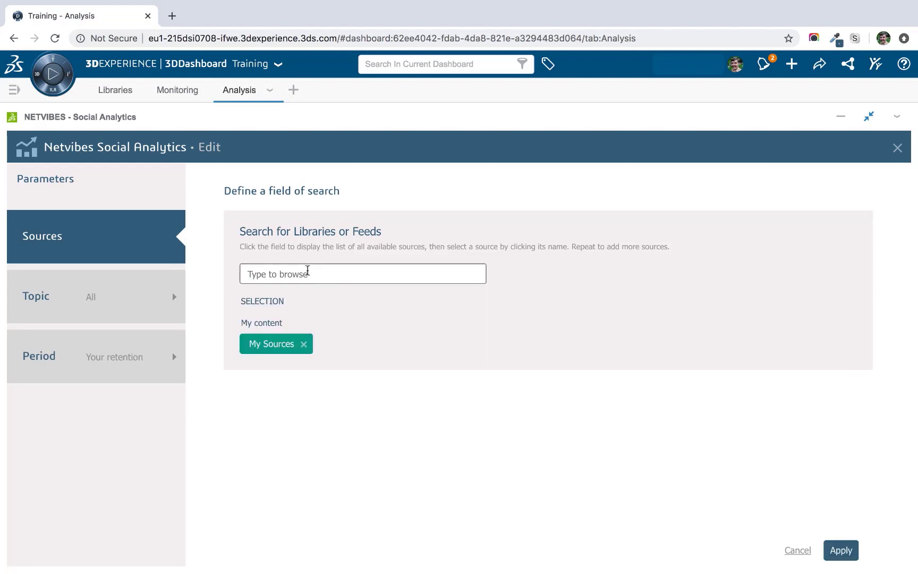
click(307, 270)
click(318, 328)
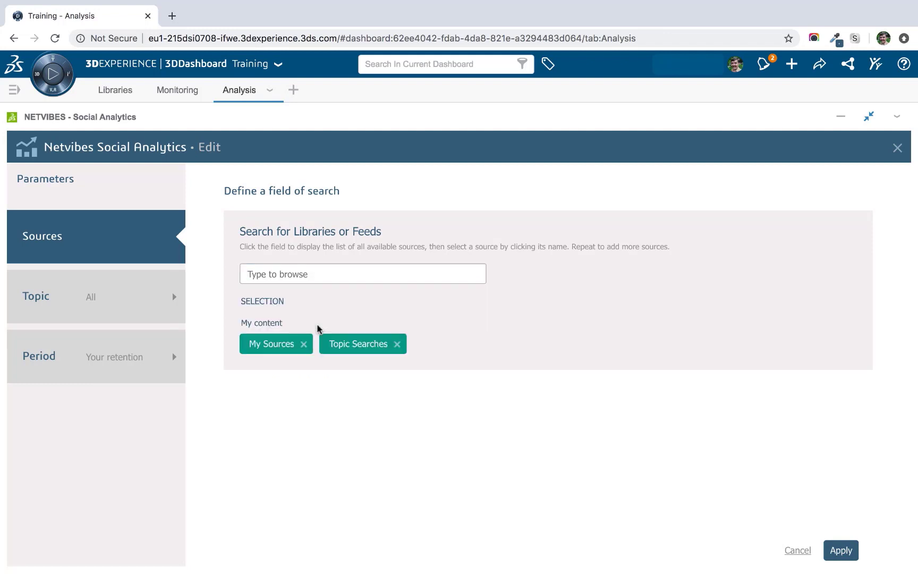
click(312, 275)
click(330, 352)
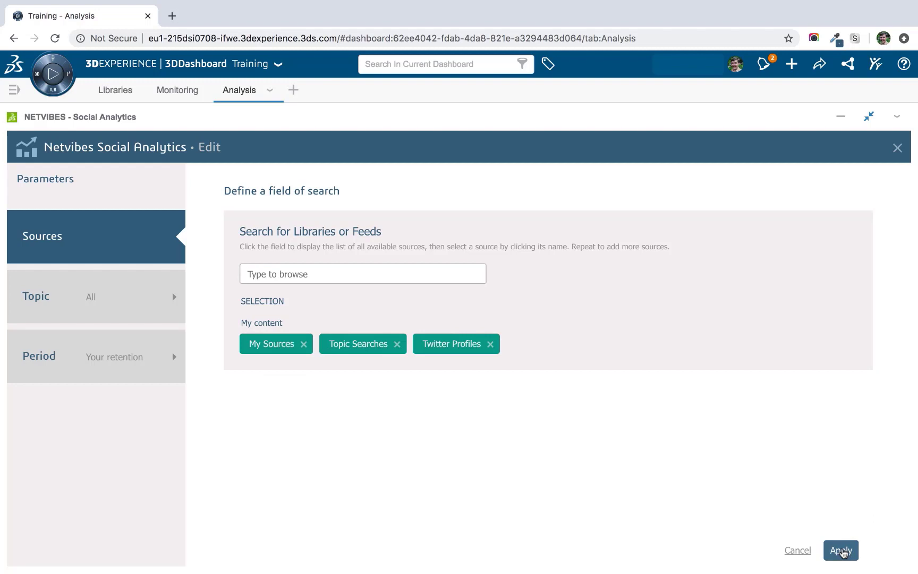
click(842, 550)
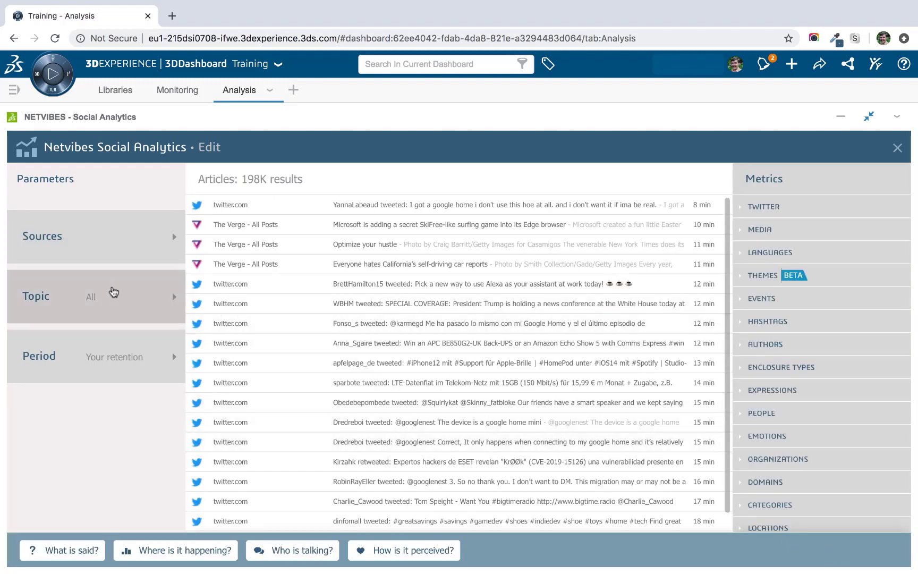
Paste the copied smart speaker pricing query as the defined topic of the Social Analytics widget.
click(112, 303)
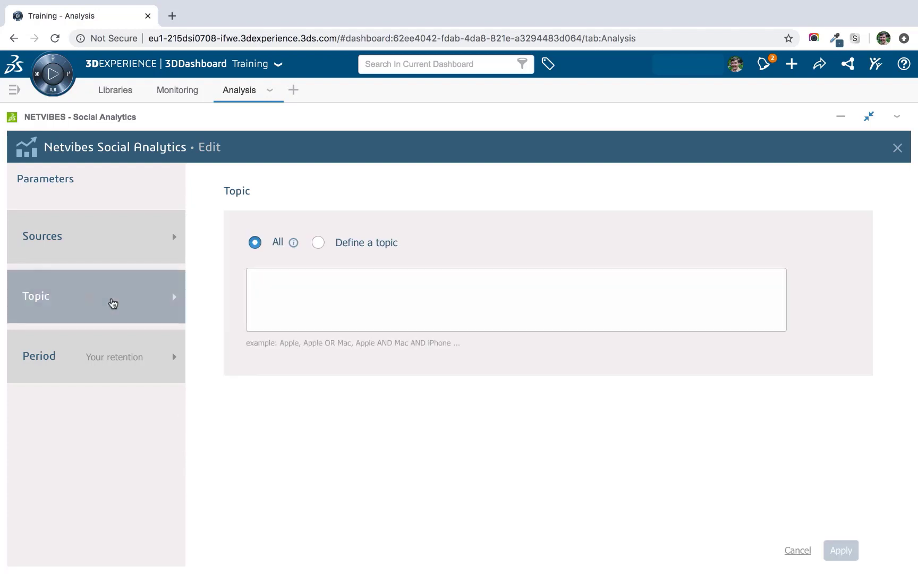
click(312, 299)
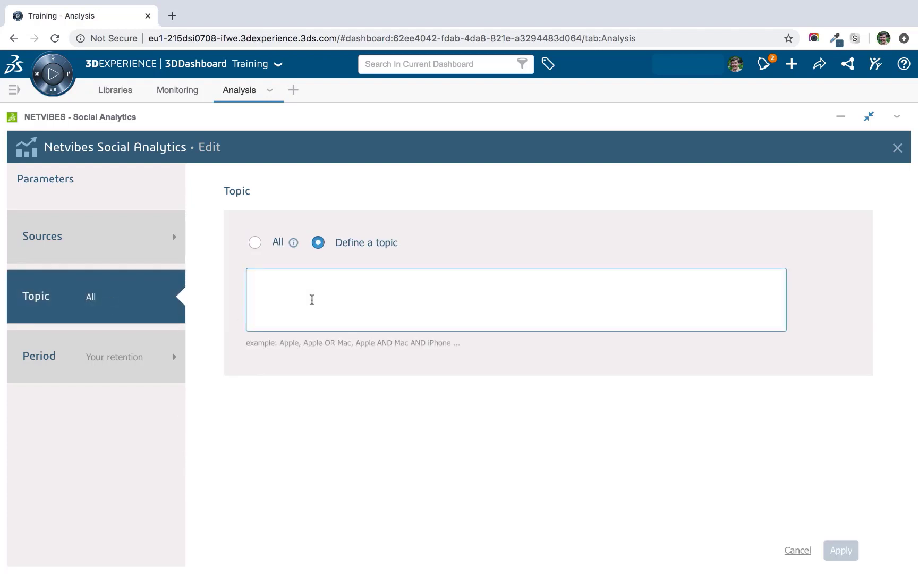
right_click(313, 303)
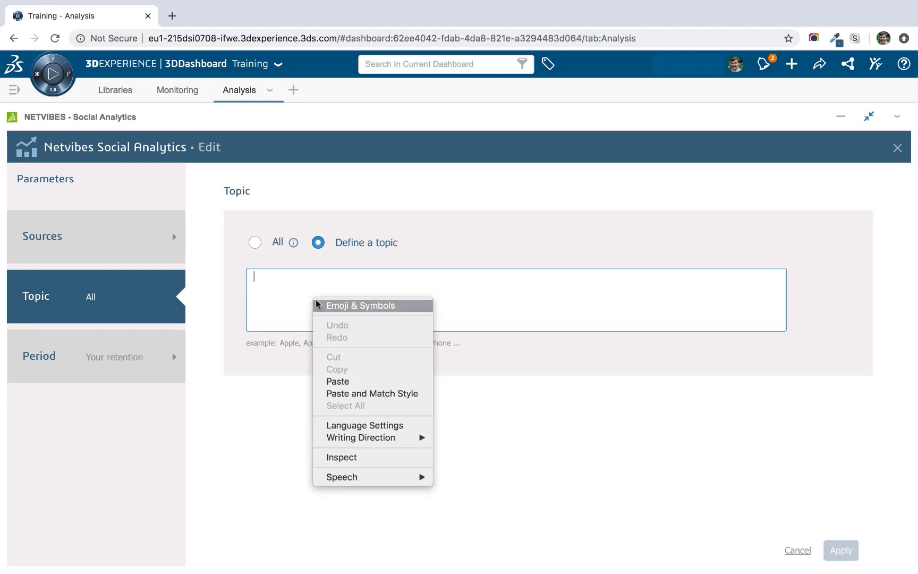
click(358, 379)
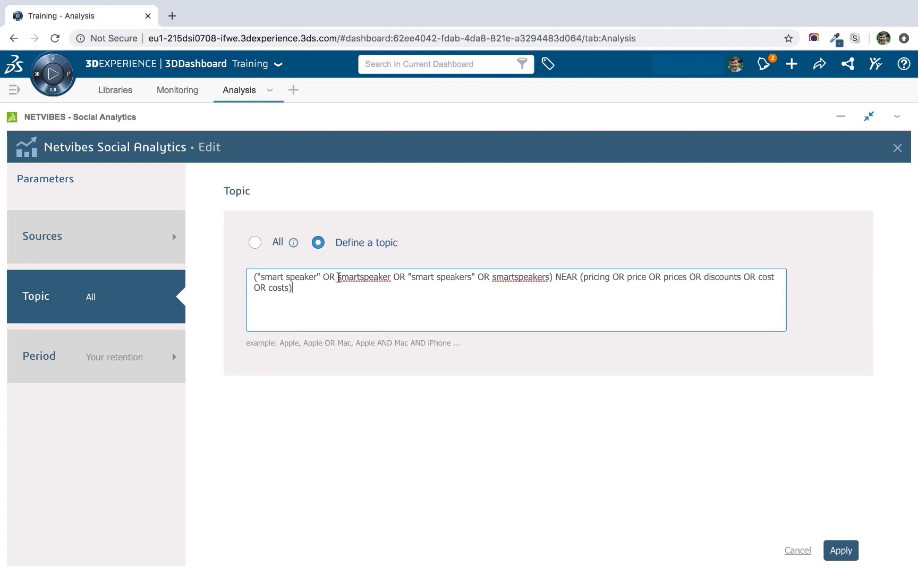
drag(338, 277, 391, 278)
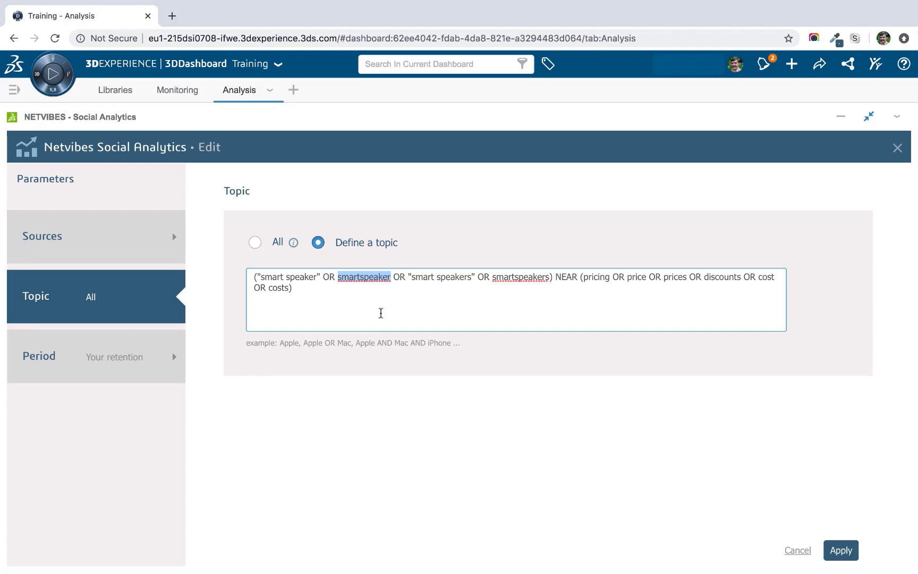
key(super+Tab)
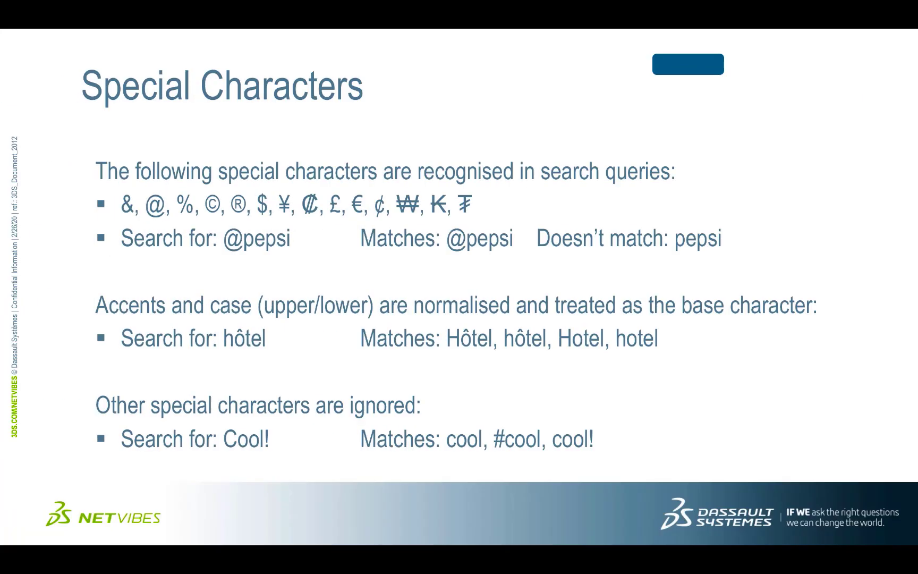
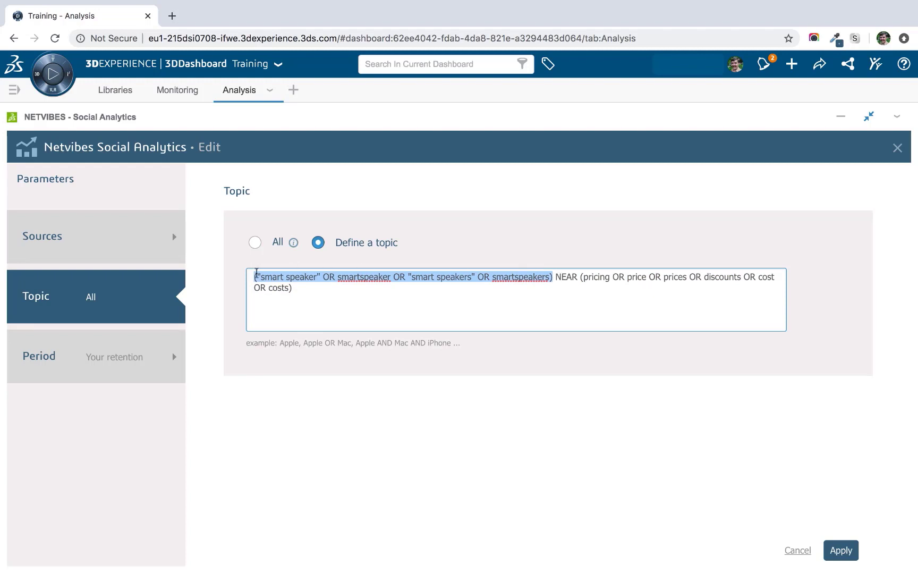
drag(580, 276, 583, 288)
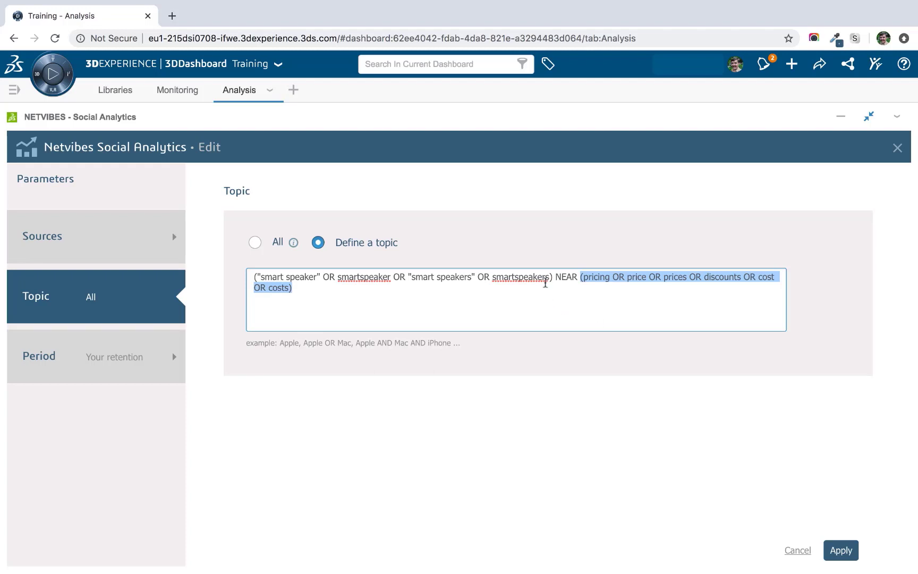
click(545, 283)
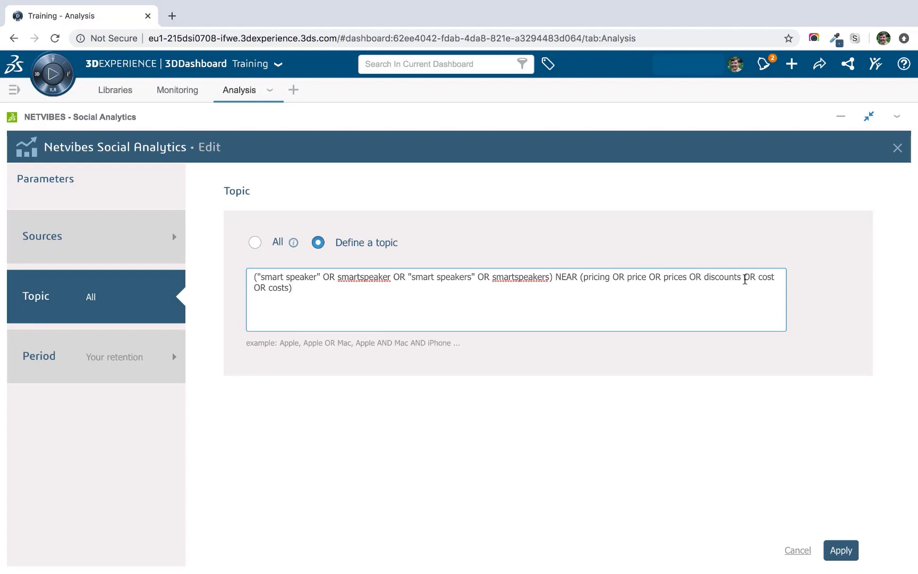
Remove the closing bracket before NEAR and the opening bracket after it from the topic query.
click(552, 280)
key(BackSpace)
click(580, 279)
key(BackSpace)
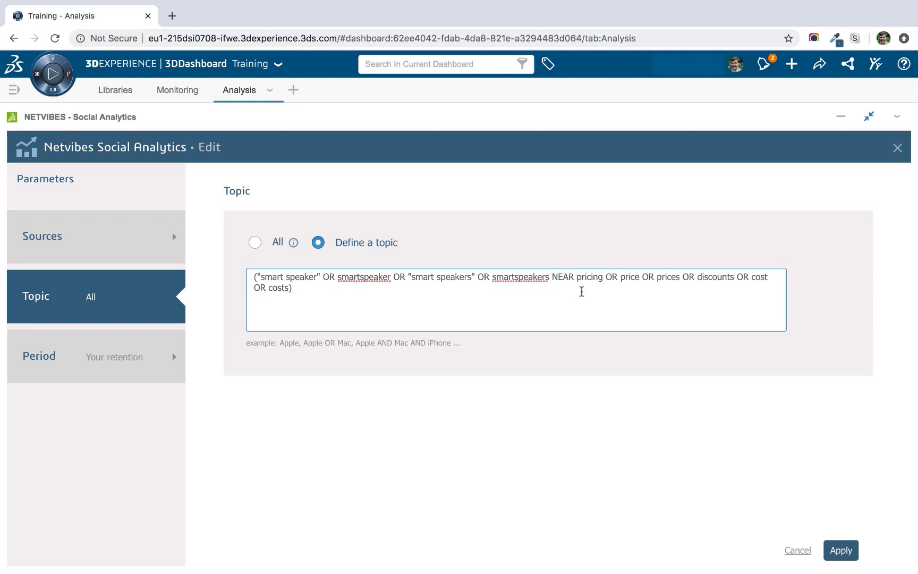
Regroup the topic query with brackets that close after "smart speakers", enclose smartspeakers NEAR pricing, and open before price.
click(475, 276)
text())
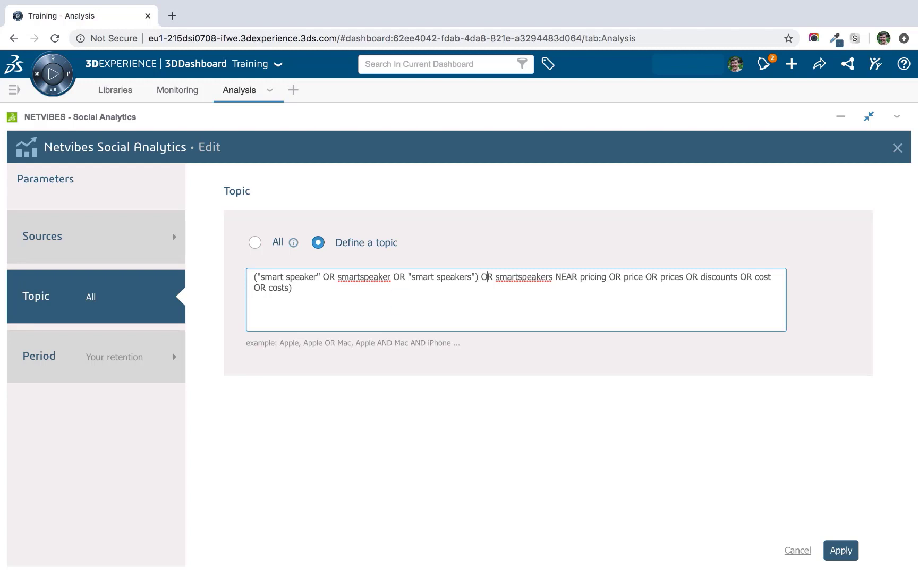
click(496, 276)
text(()
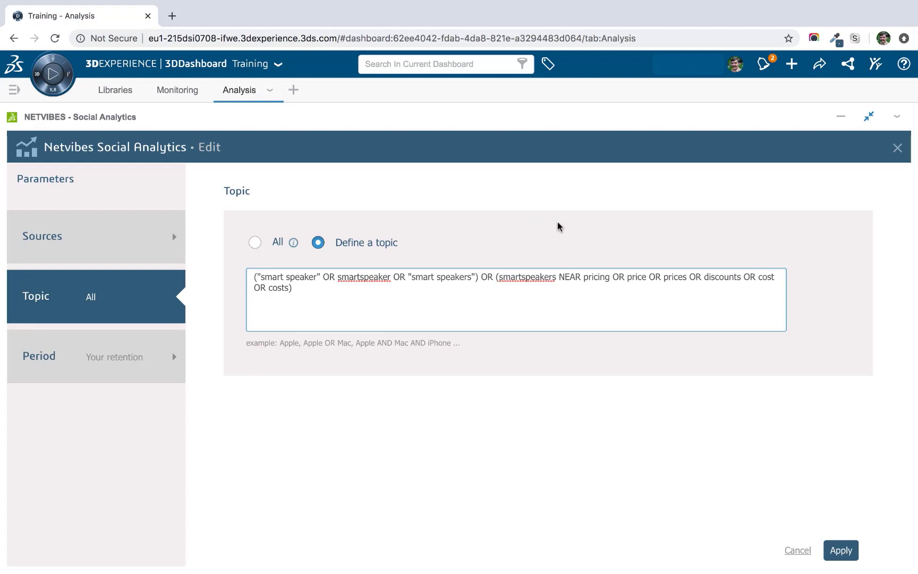
click(609, 276)
text())
click(630, 277)
text(()
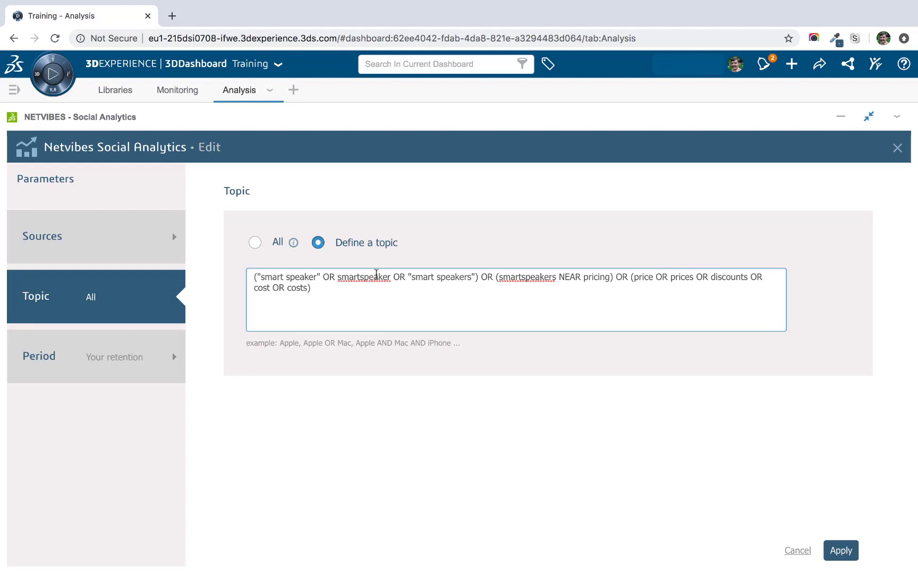
Enclose all four smart speaker terms in one bracket pair that closes after smartspeakers, removing the brackets around OR before it.
click(478, 275)
key(BackSpace)
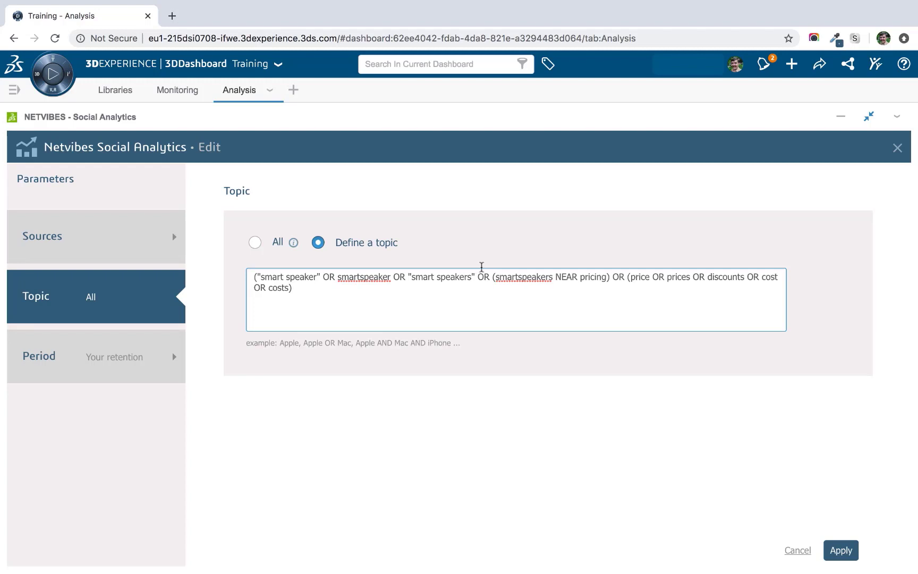
click(495, 277)
key(BackSpace)
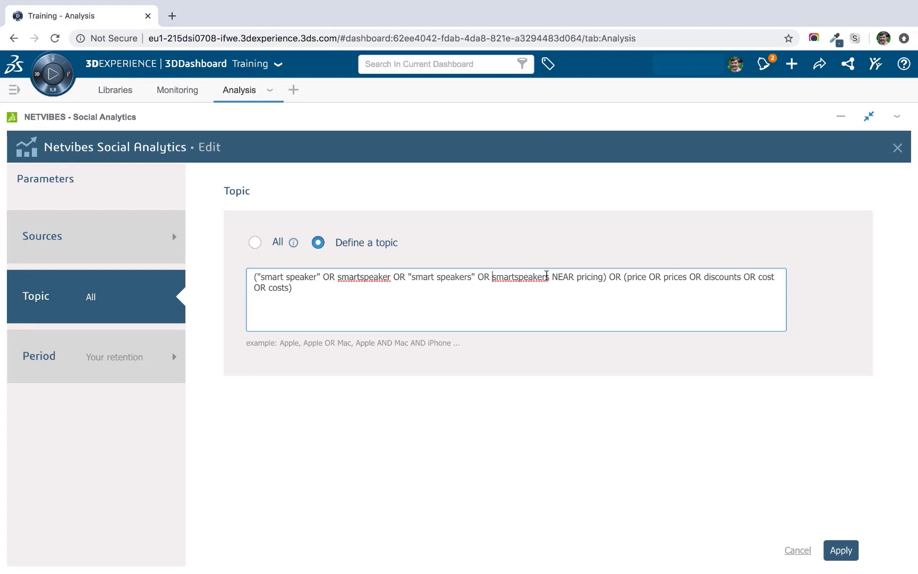
click(549, 276)
text())
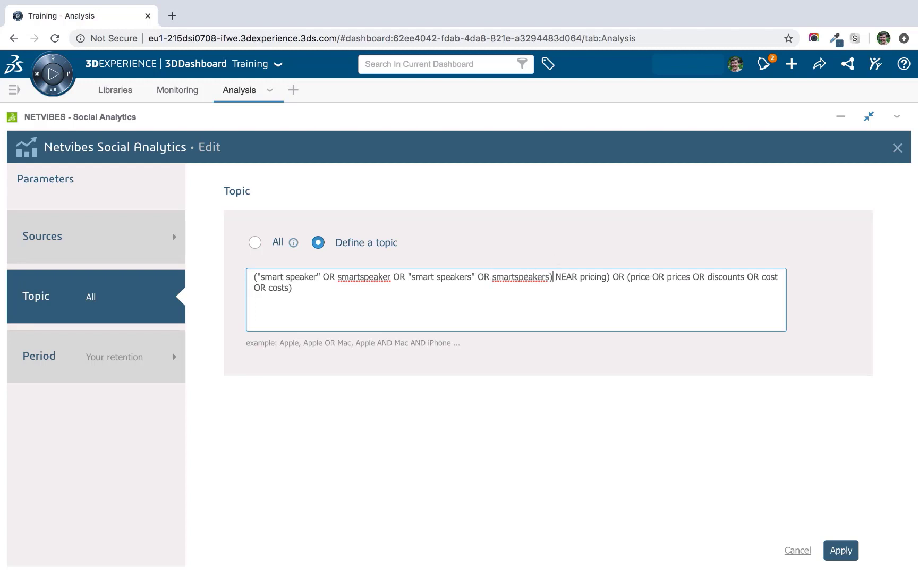
Group pricing, price, prices, discounts, cost and costs in one bracket after NEAR and apply the topic.
click(631, 277)
key(BackSpace)
click(610, 276)
key(BackSpace)
click(580, 276)
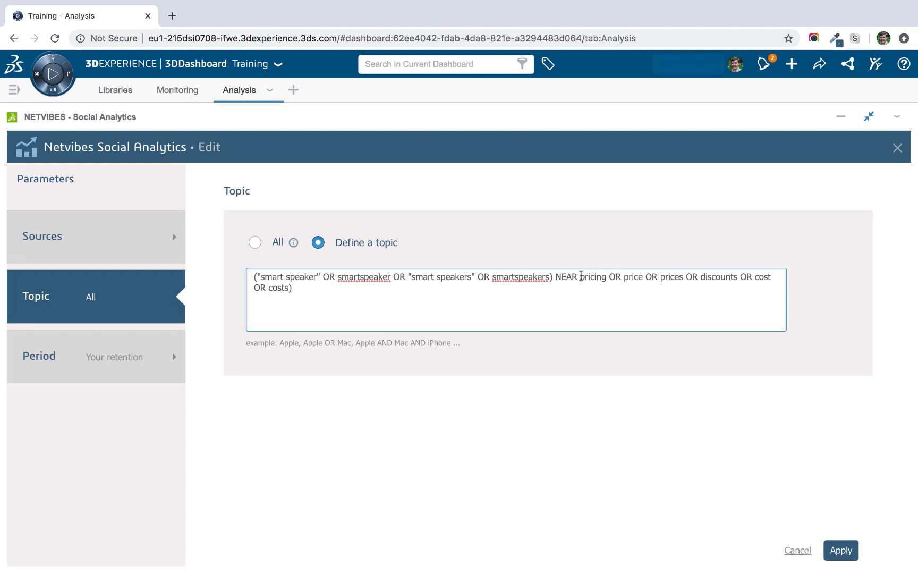
text(()
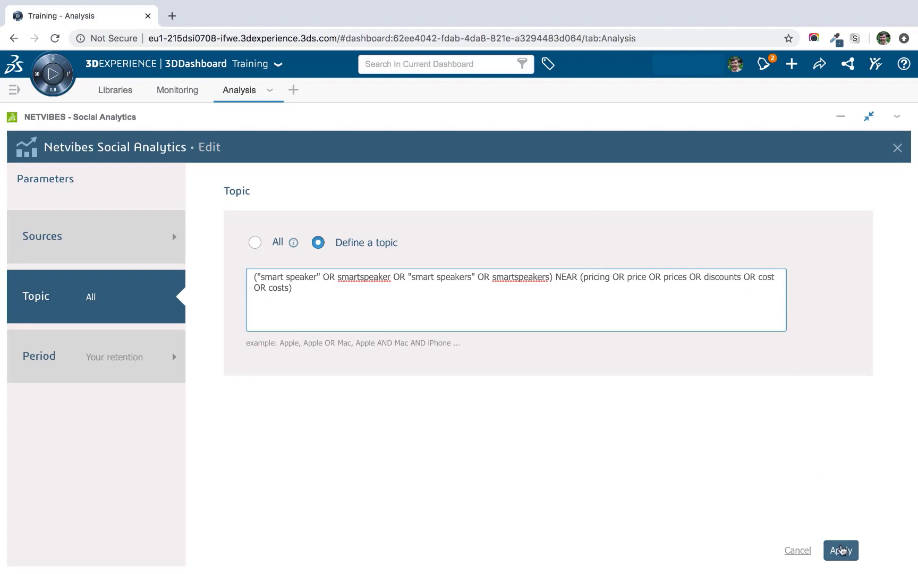
click(845, 552)
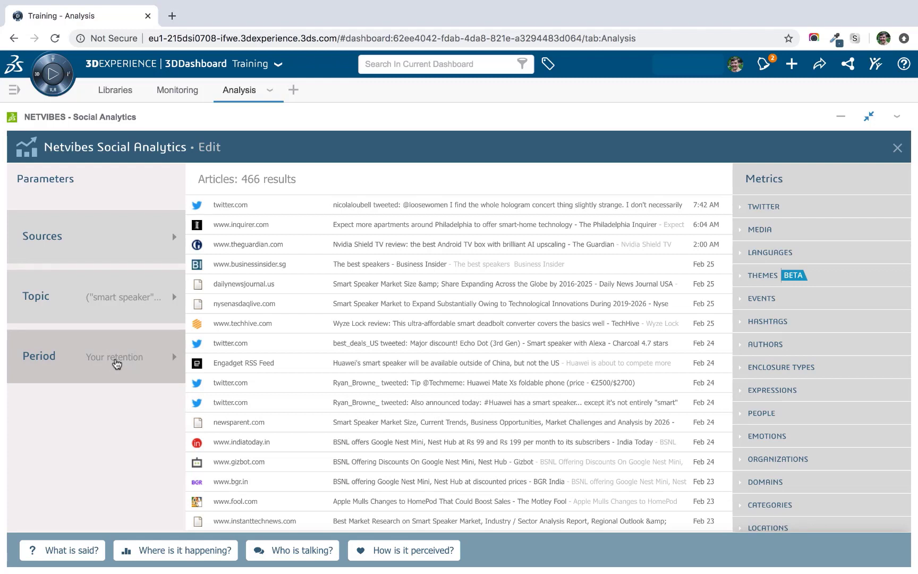
Define a custom analysis period from 2020-01-01 to 2020-02-26.
click(116, 363)
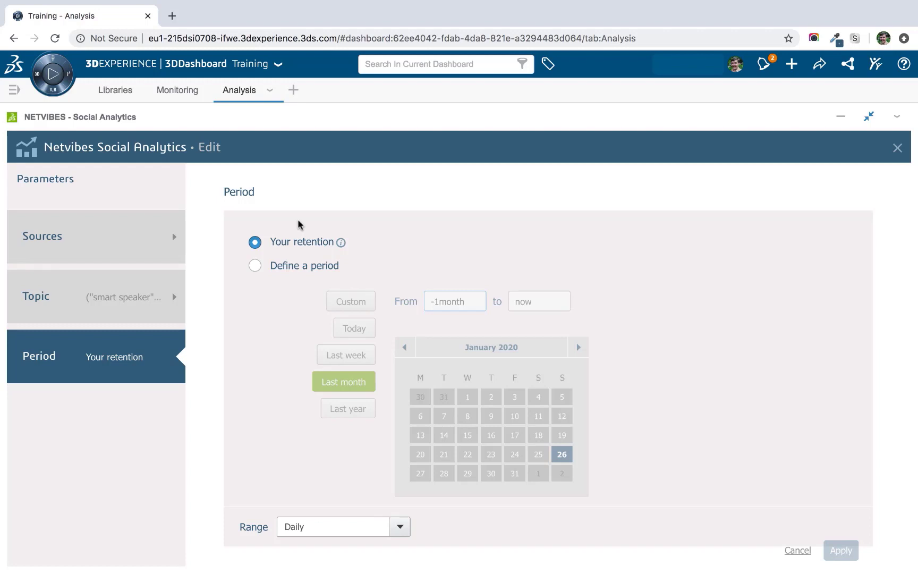
click(255, 266)
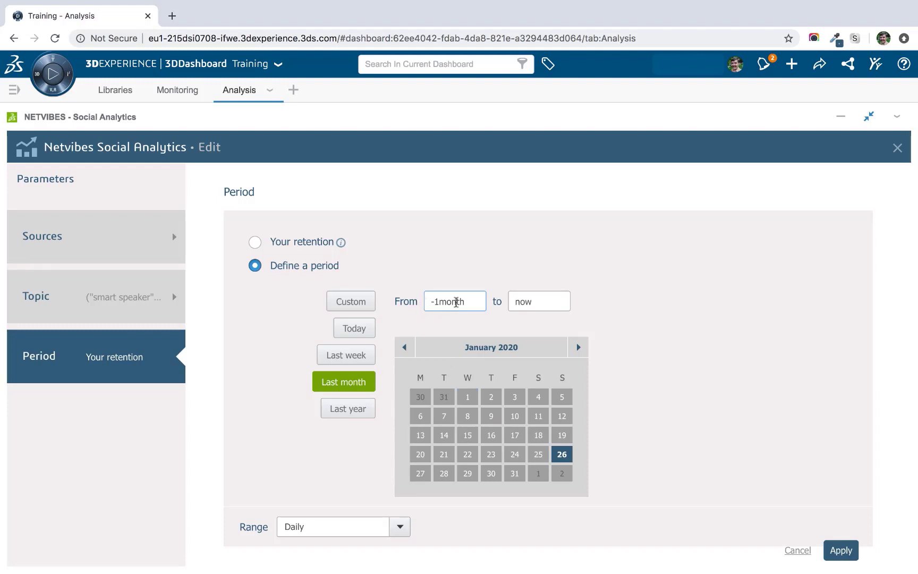
click(467, 398)
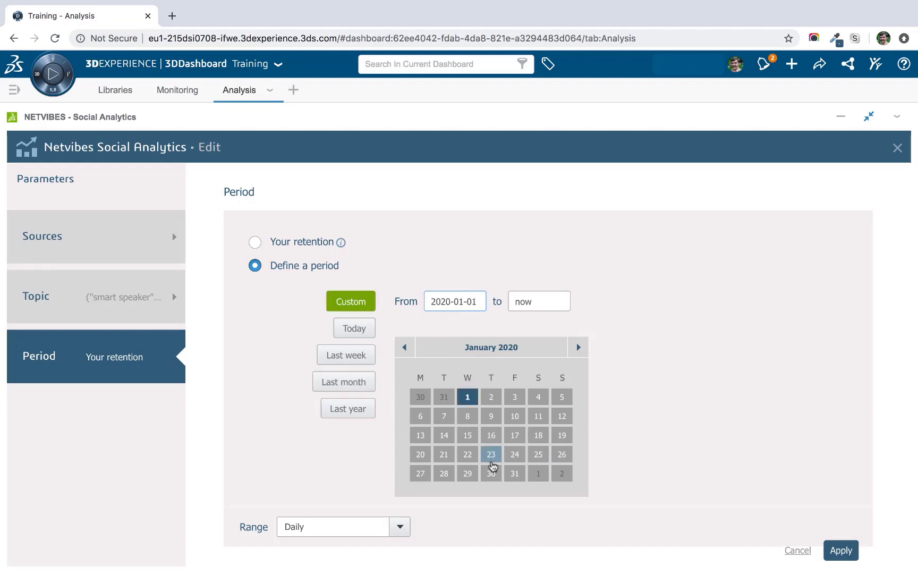
click(545, 301)
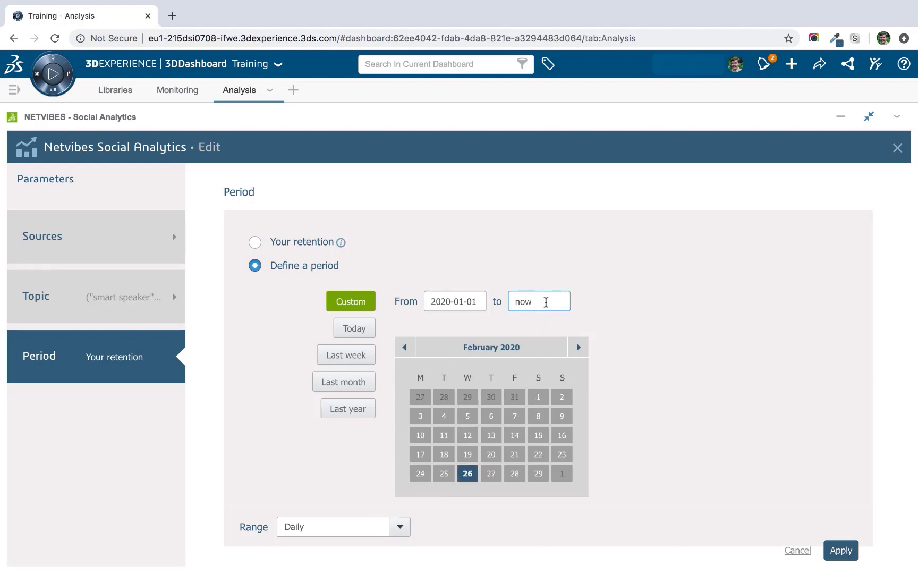
click(467, 472)
Replace the start of the analysis period with the relative value -2month.
drag(478, 299, 425, 294)
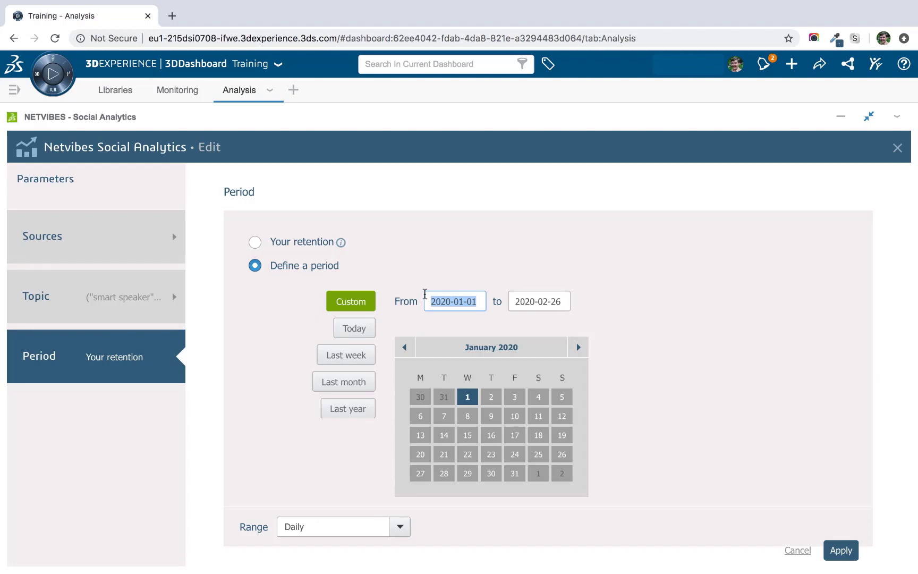
key(BackSpace)
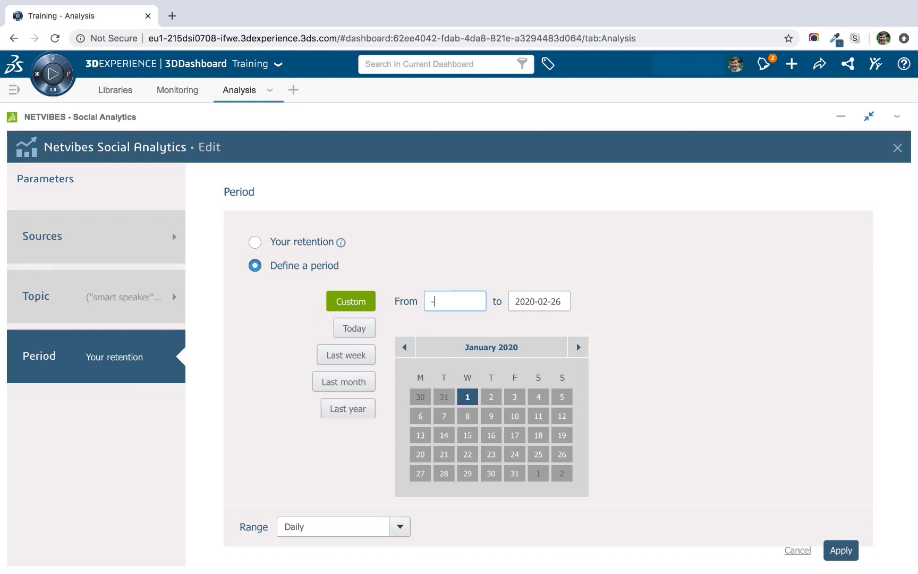
text(-1week)
key(BackSpace)
key(BackSpace)
key(BackSpace)
key(BackSpace)
text(month)
key(Left)
key(Left)
key(Left)
key(Left)
key(Left)
key(BackSpace)
text(2)
Set the end of the period to now and its start to -2months.
click(562, 302)
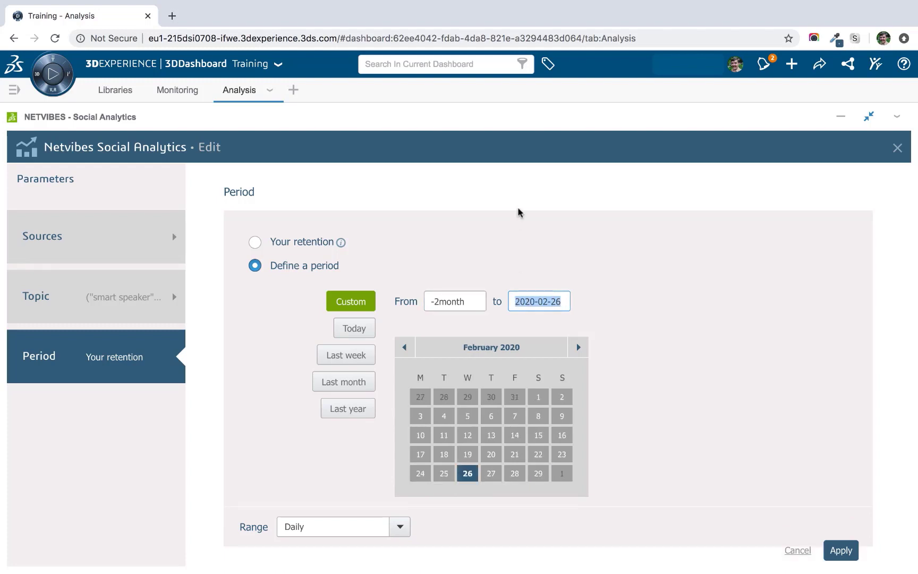
text(now)
click(427, 301)
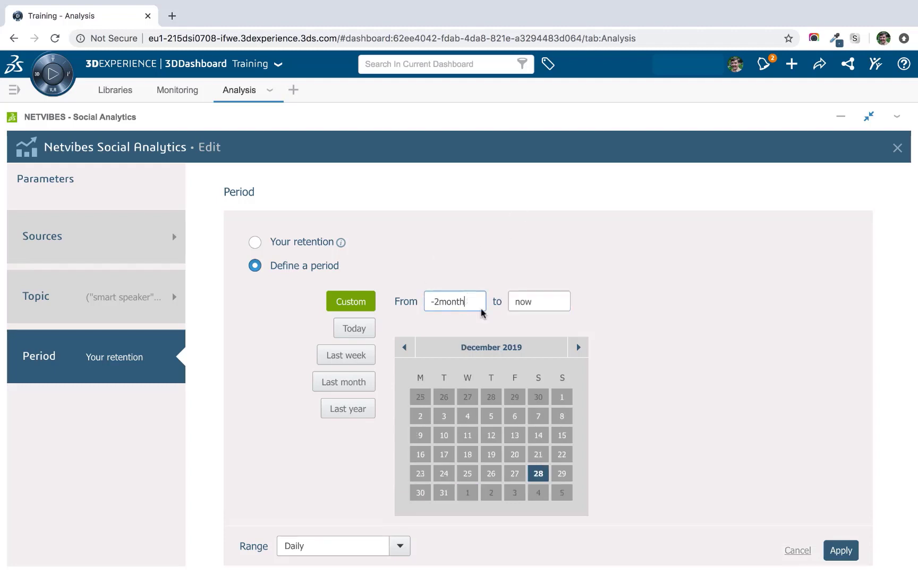
text(s)
Set the period to run from "first day of last month" to "last day of last month".
drag(477, 301, 430, 298)
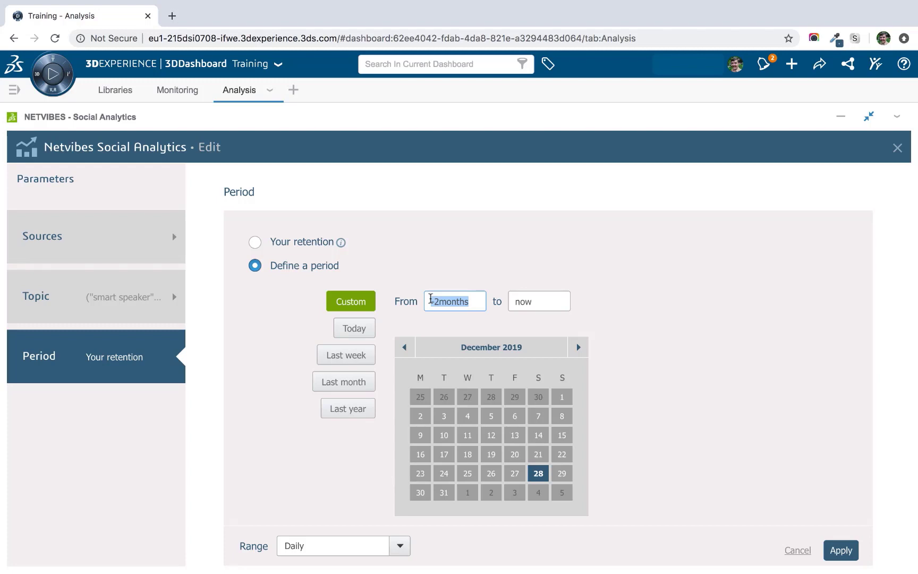
text(first of)
key(BackSpace)
key(BackSpace)
key(BackSpace)
text(day of last month)
key(Tab)
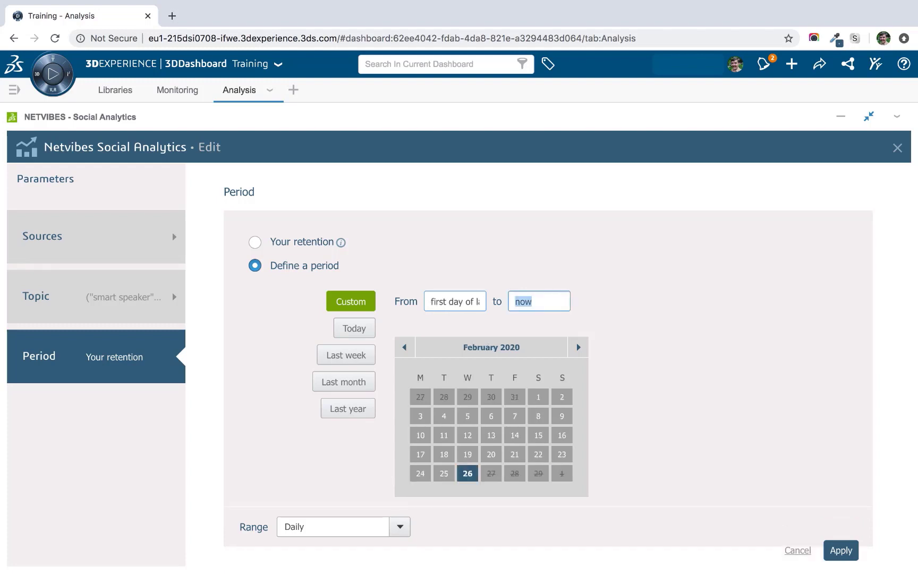
text(last day)
text( of last month)
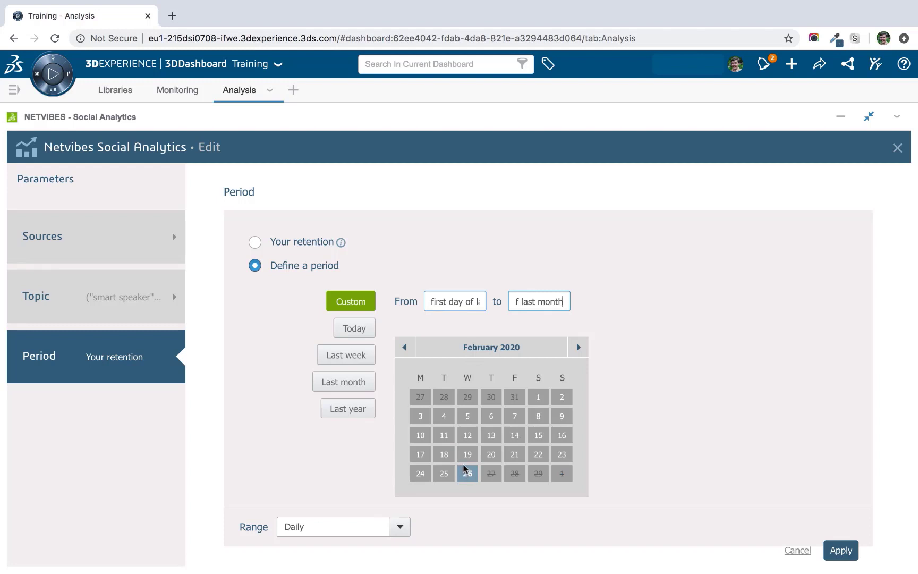
click(404, 347)
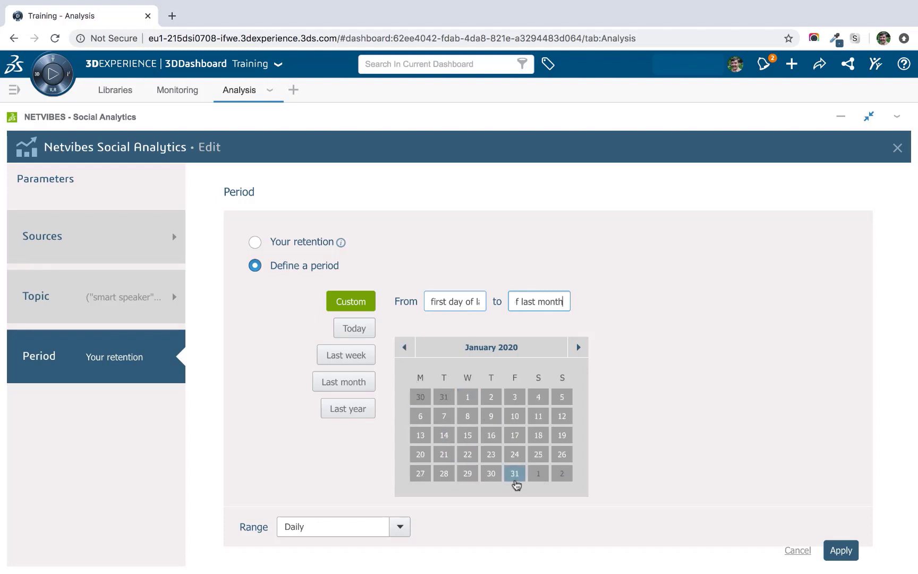
click(578, 347)
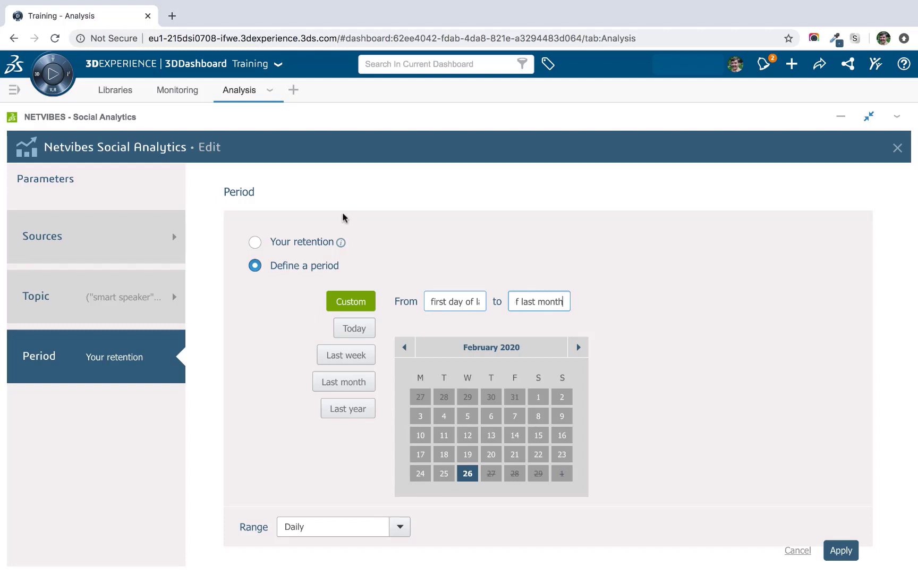
Set the analysis period back to Your retention and apply it.
click(256, 243)
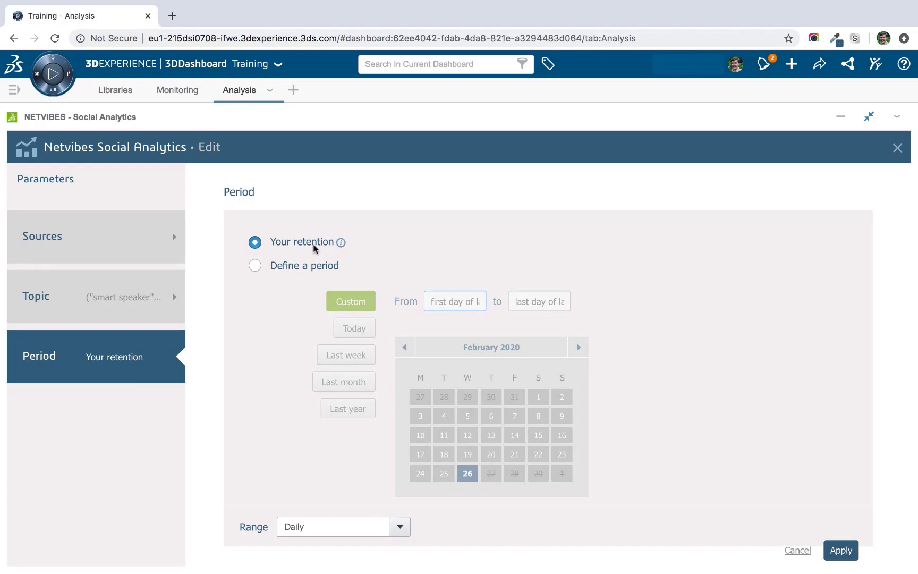
key(super+Tab)
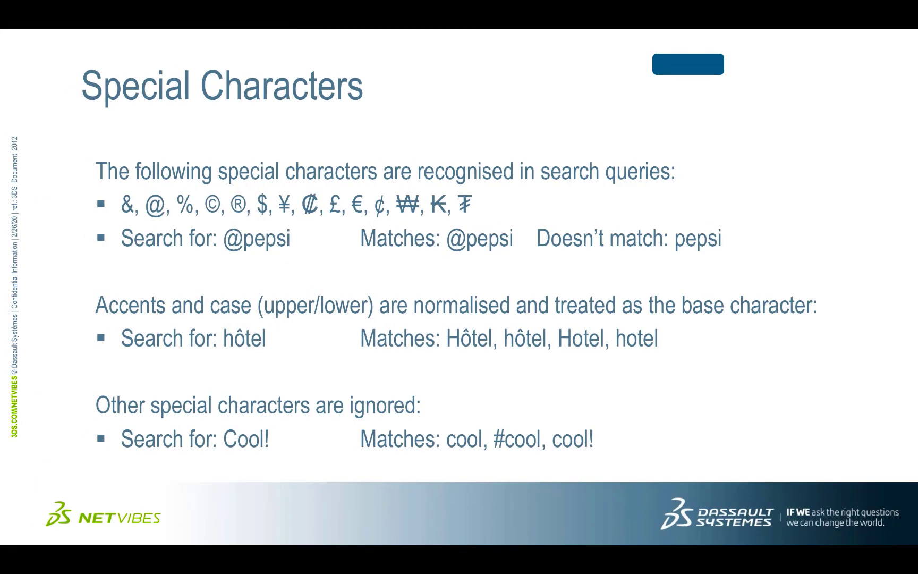
key(Right)
key(Right)
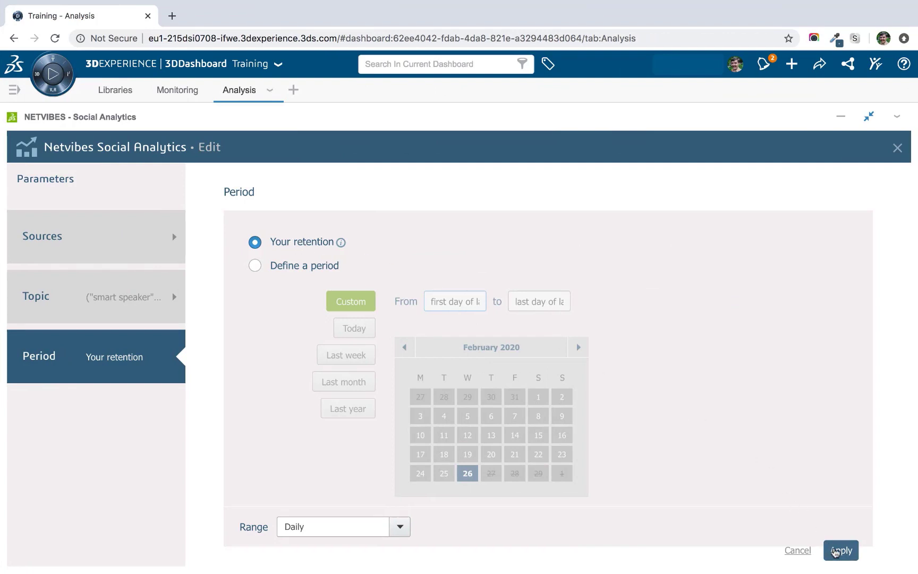
click(835, 553)
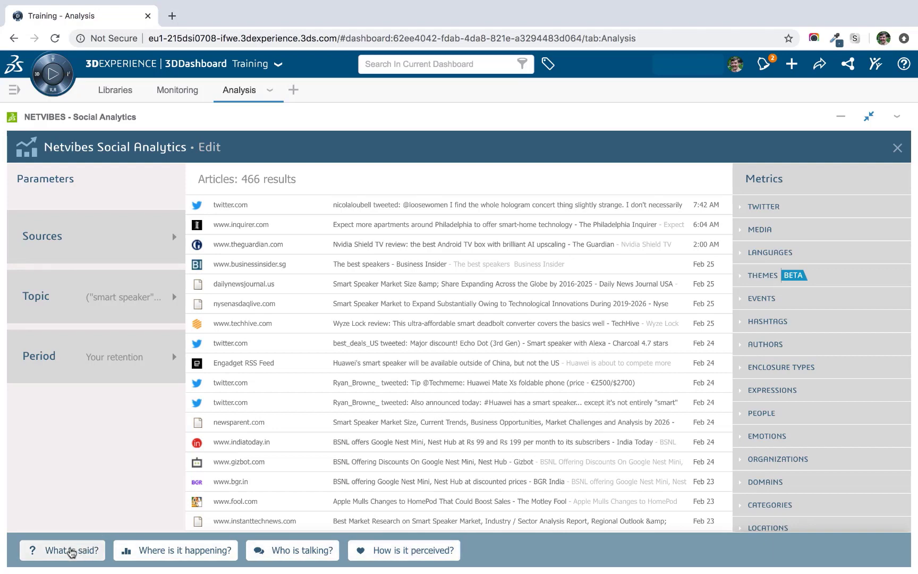
Generate the "What is said?" analysis for the smart speaker pricing topic.
click(71, 551)
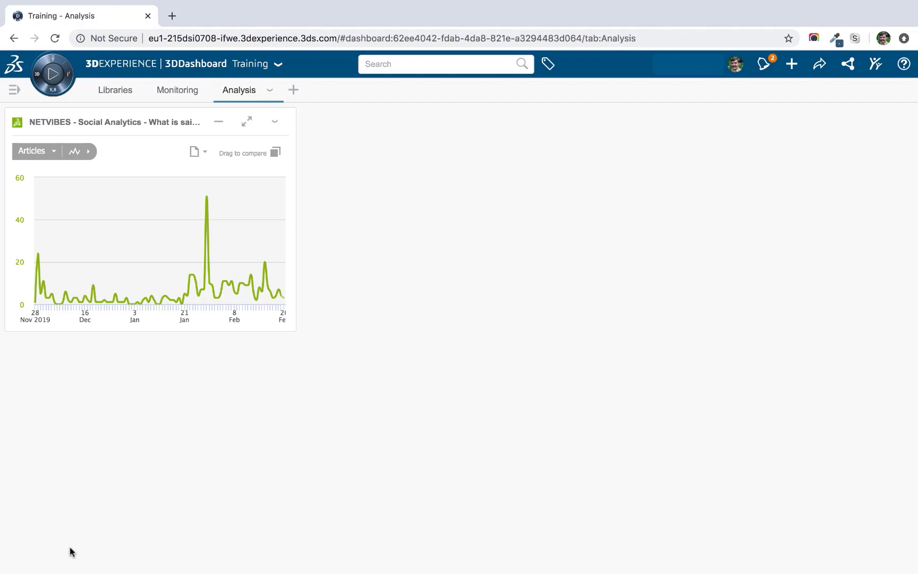
mouse_move(37, 301)
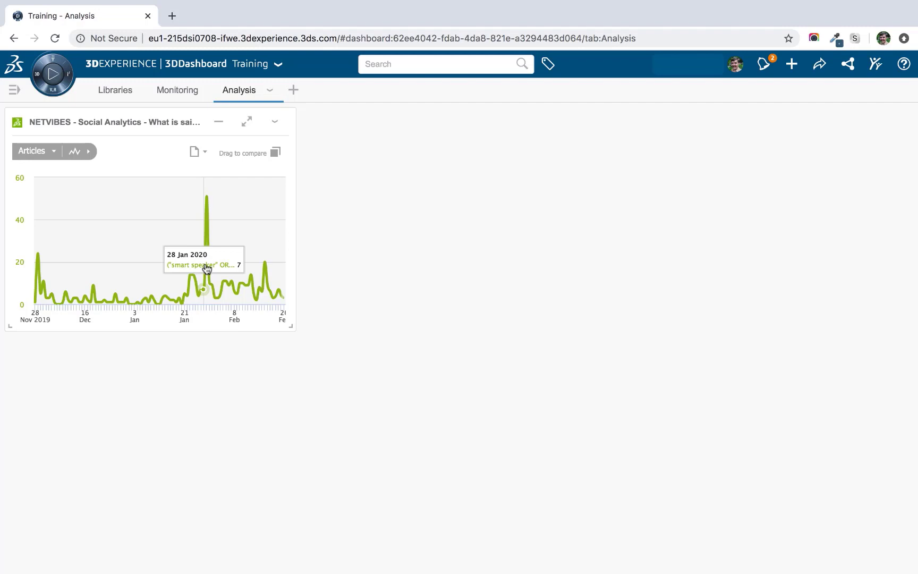
Switch the analysis from Articles to Keywords and enlarge the widget in width and height.
click(32, 152)
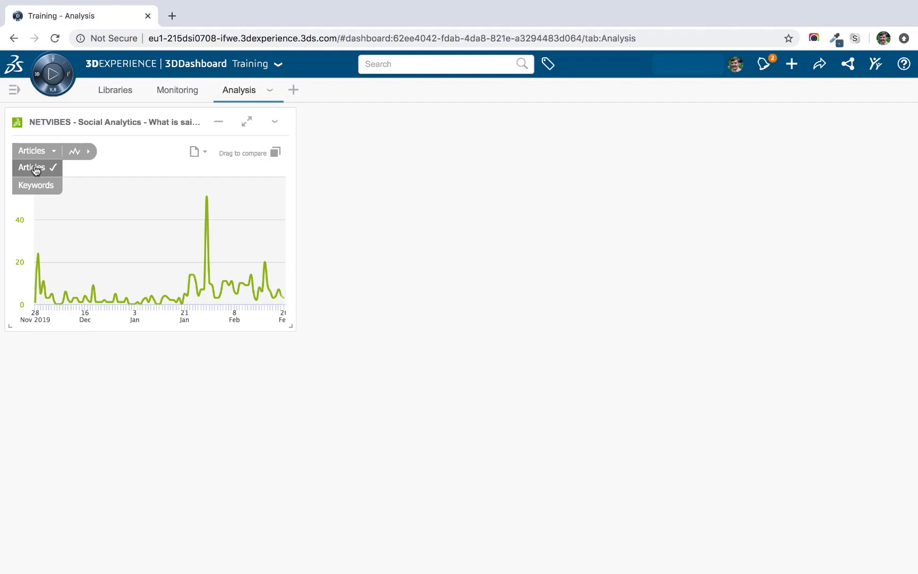
click(38, 186)
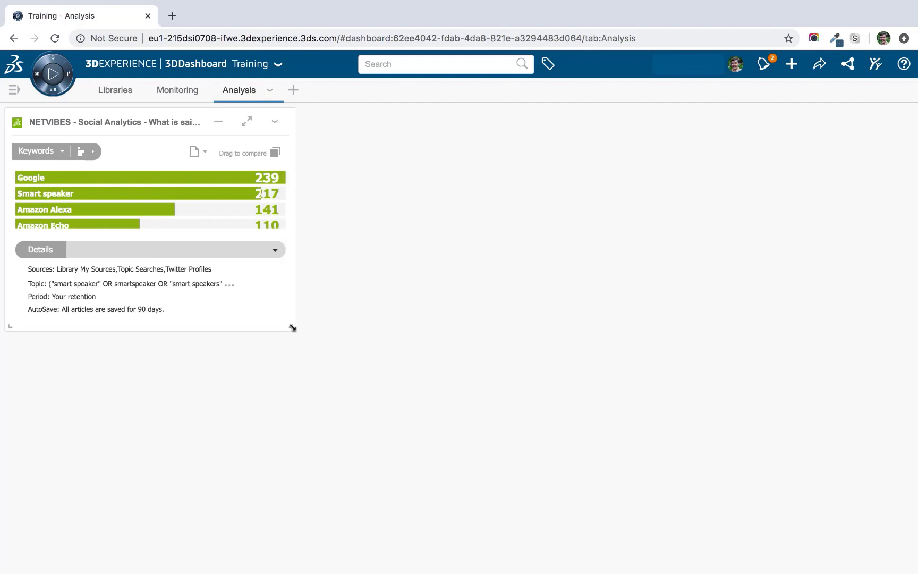
drag(294, 325, 374, 442)
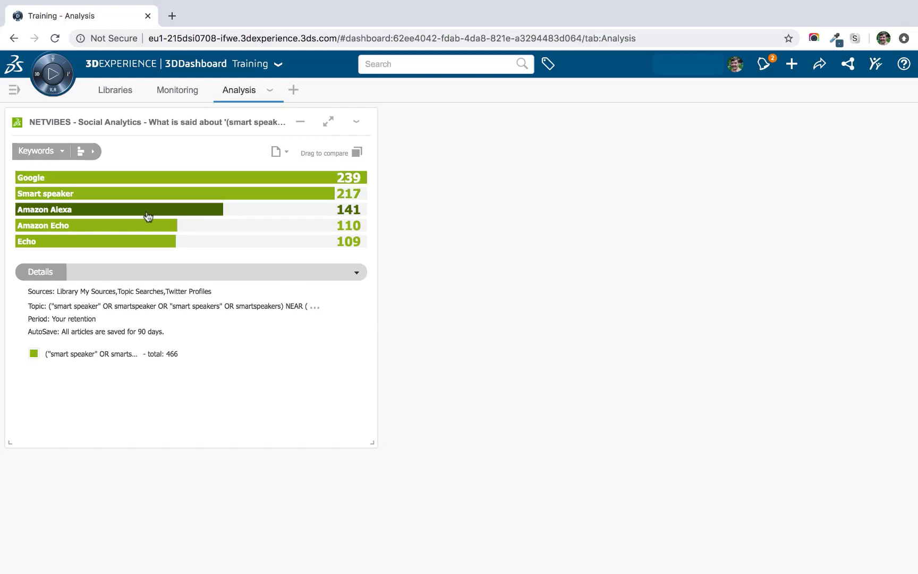
mouse_move(152, 248)
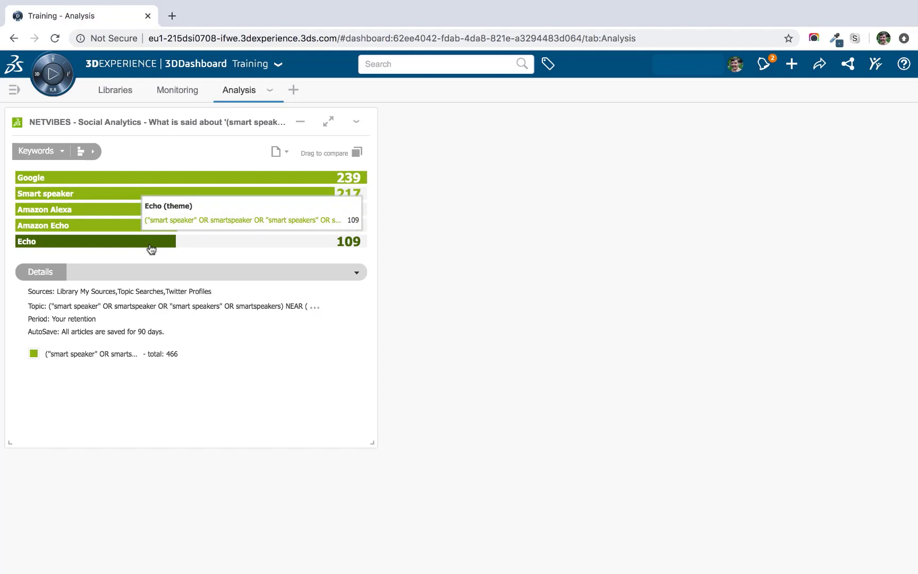
Return the widget to Articles, preview the column and horizontal bar charts, and restore the line chart.
click(58, 151)
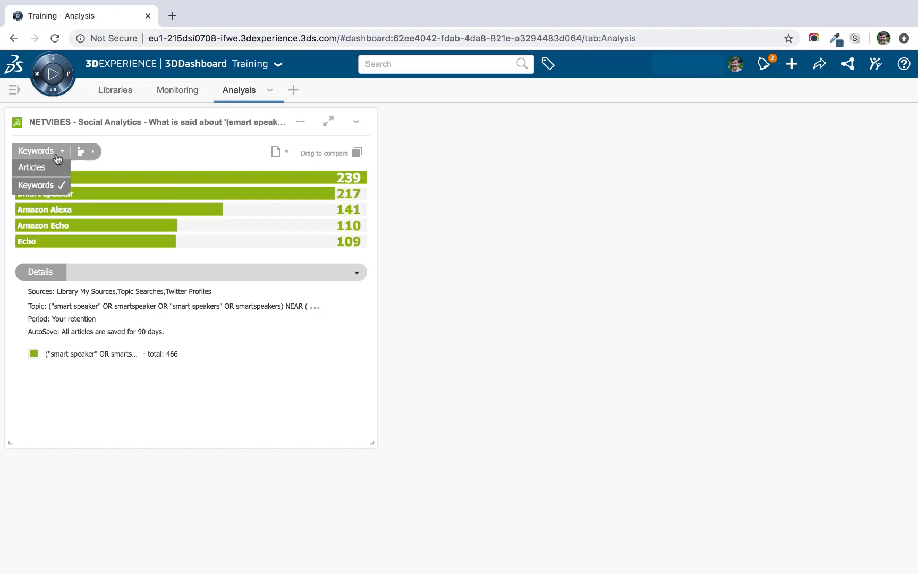
click(44, 166)
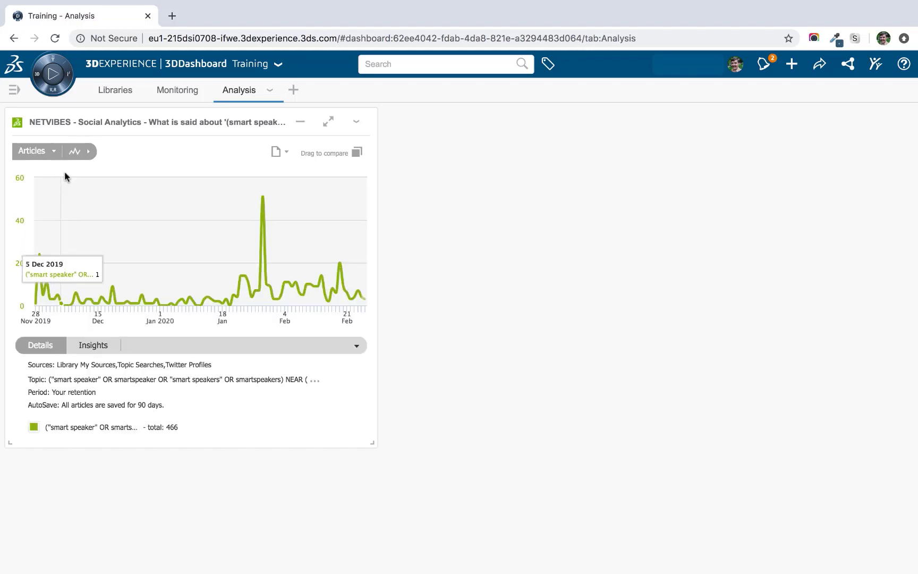
click(80, 153)
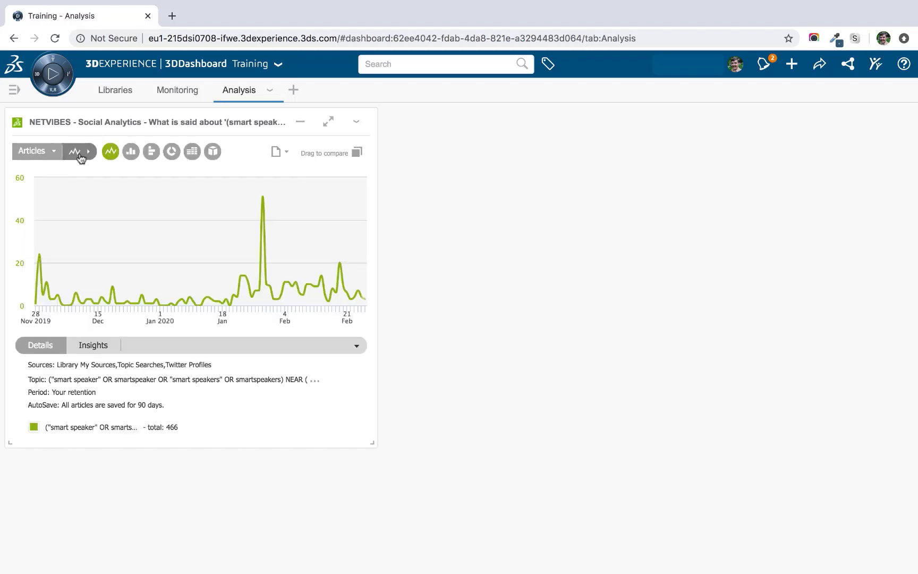
click(130, 152)
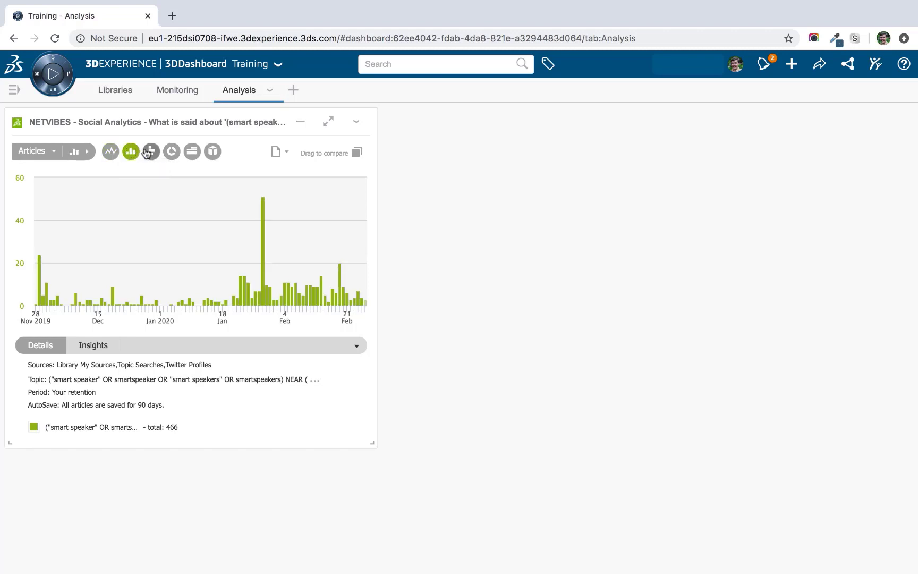
click(151, 152)
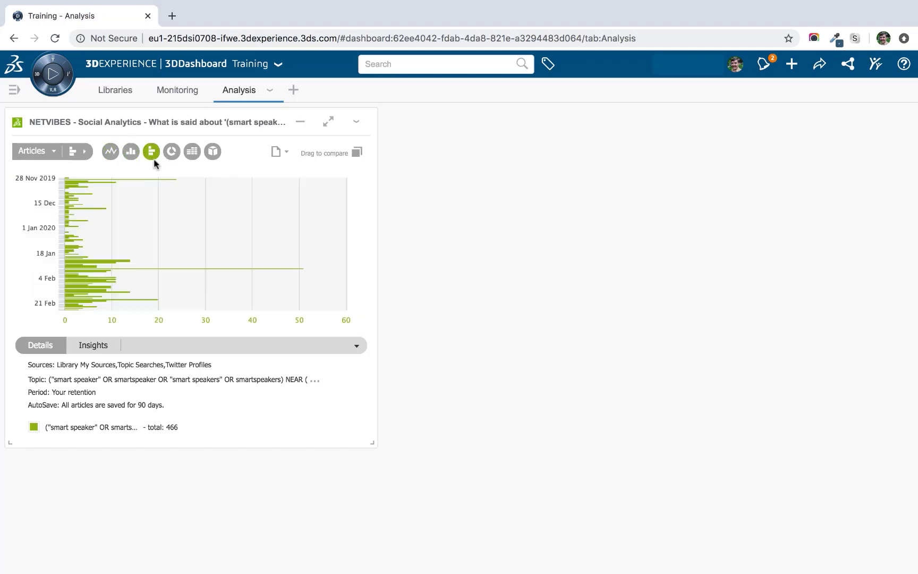
click(110, 152)
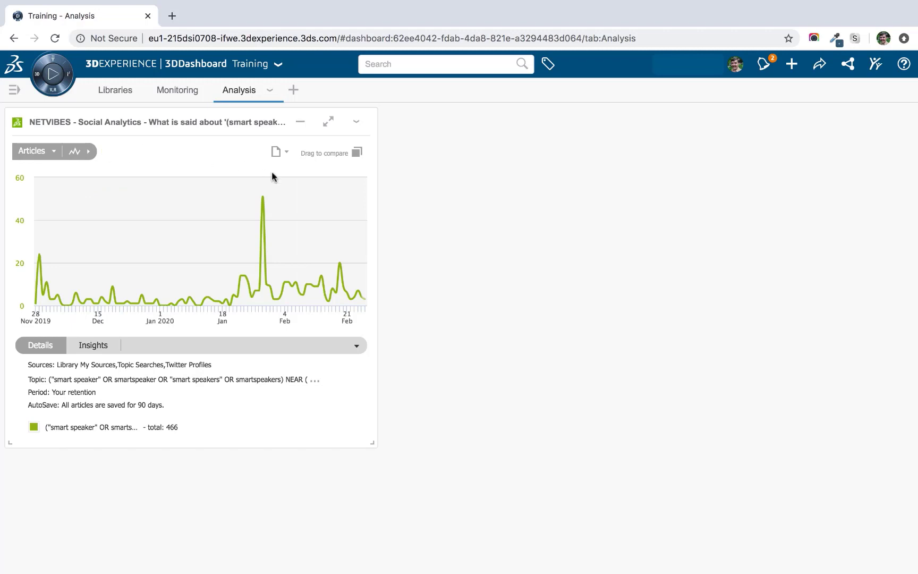
Review the widget's preferences, trying the Compare to option on and off and checking the Range choices and entity types, and save.
click(356, 122)
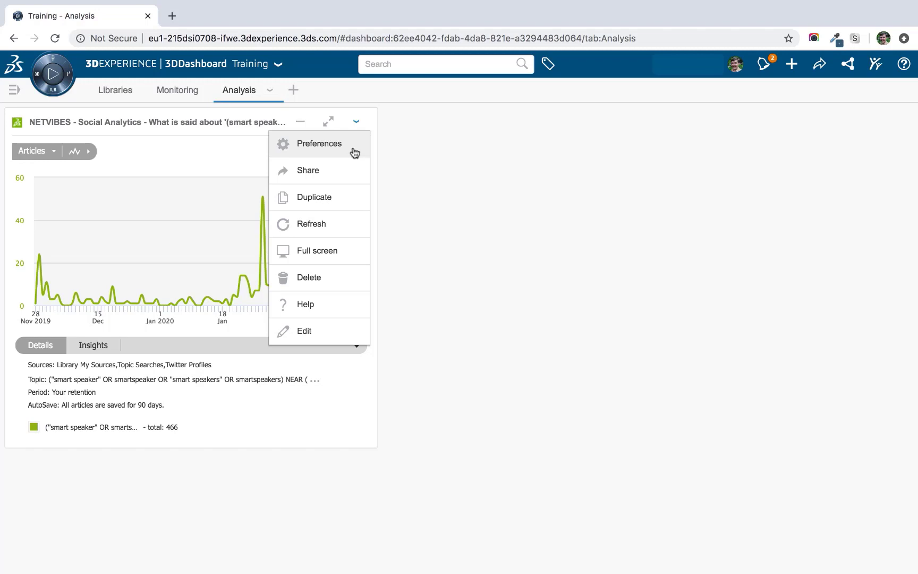
click(354, 153)
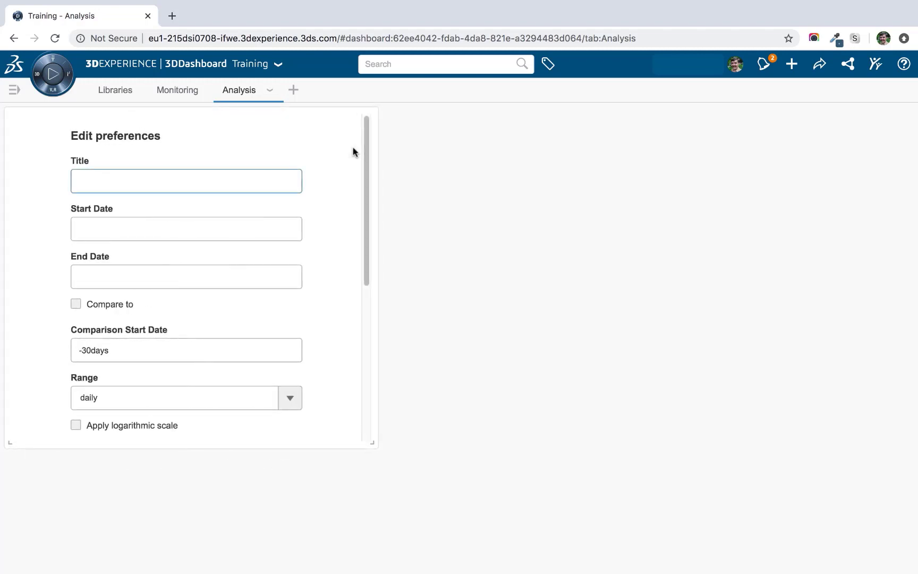
scroll(332, 191, down, 3)
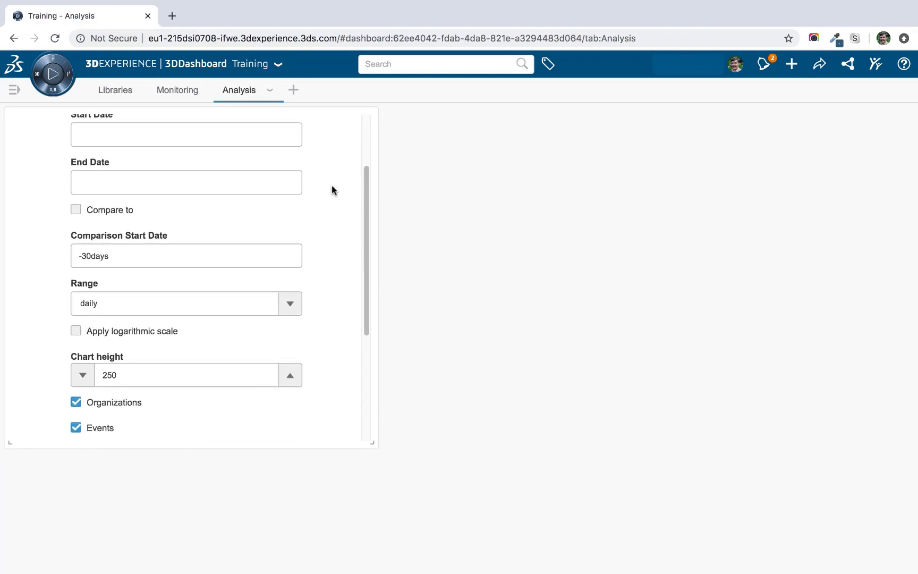
click(76, 210)
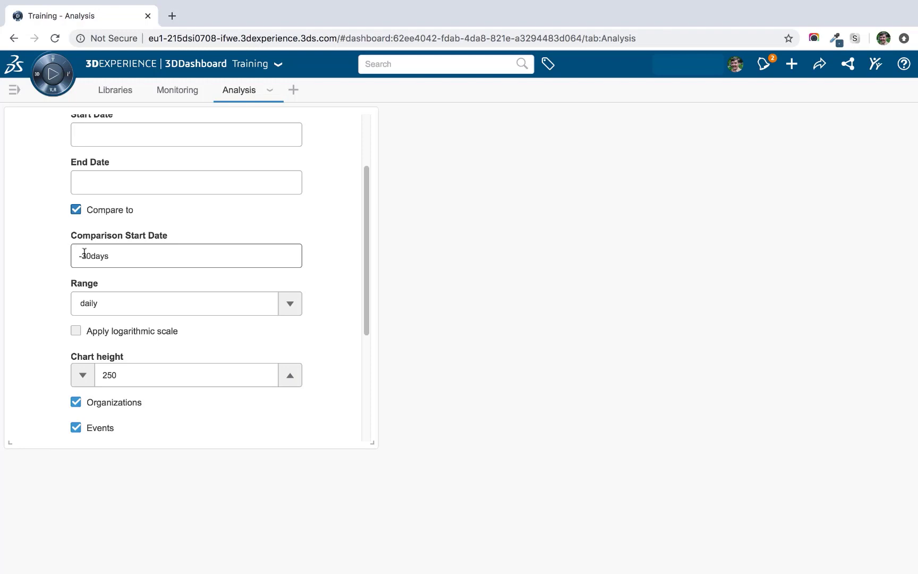
click(76, 211)
scroll(306, 219, down, 1)
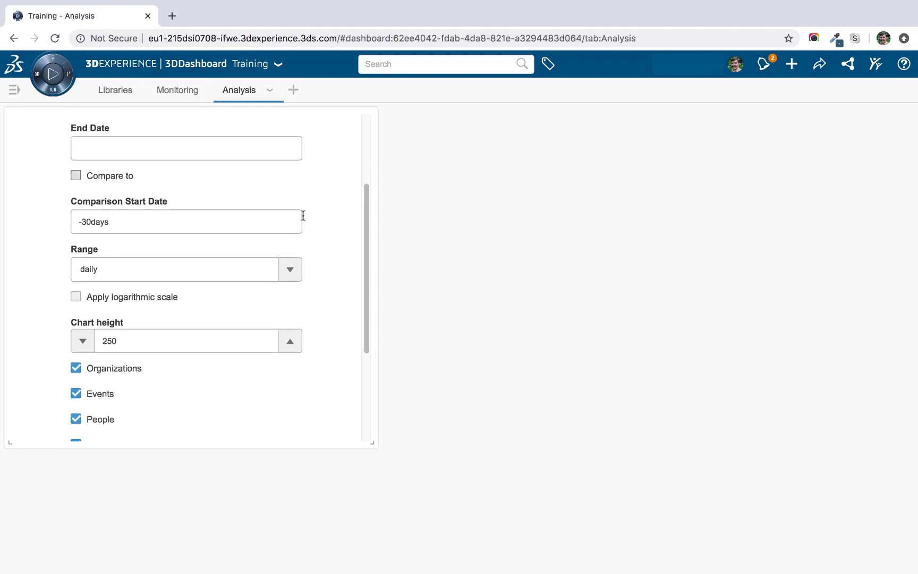
click(287, 269)
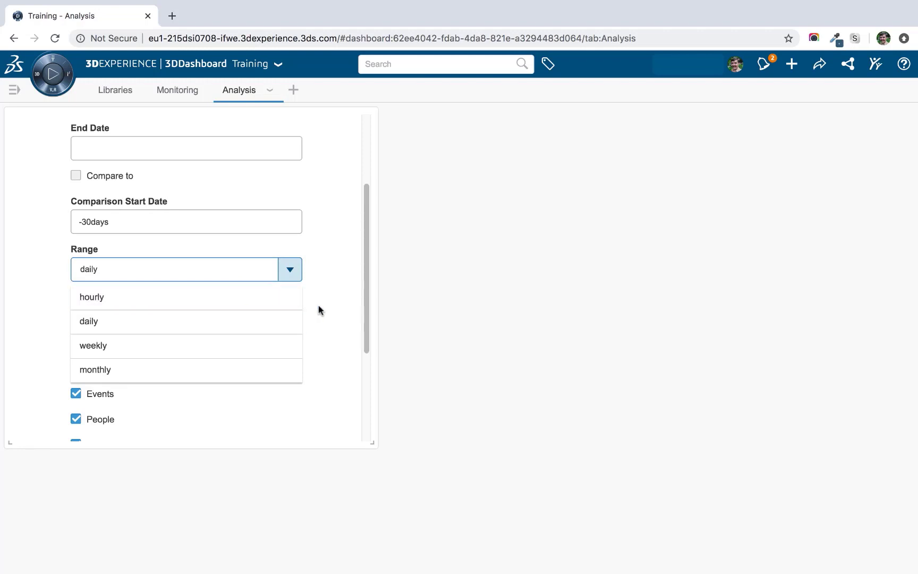
click(319, 333)
scroll(321, 340, down, 5)
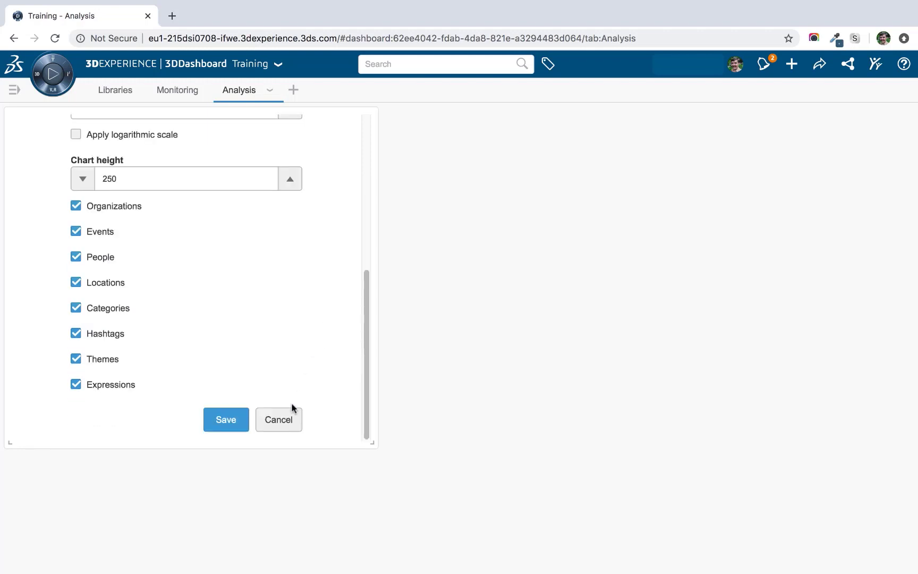
click(226, 420)
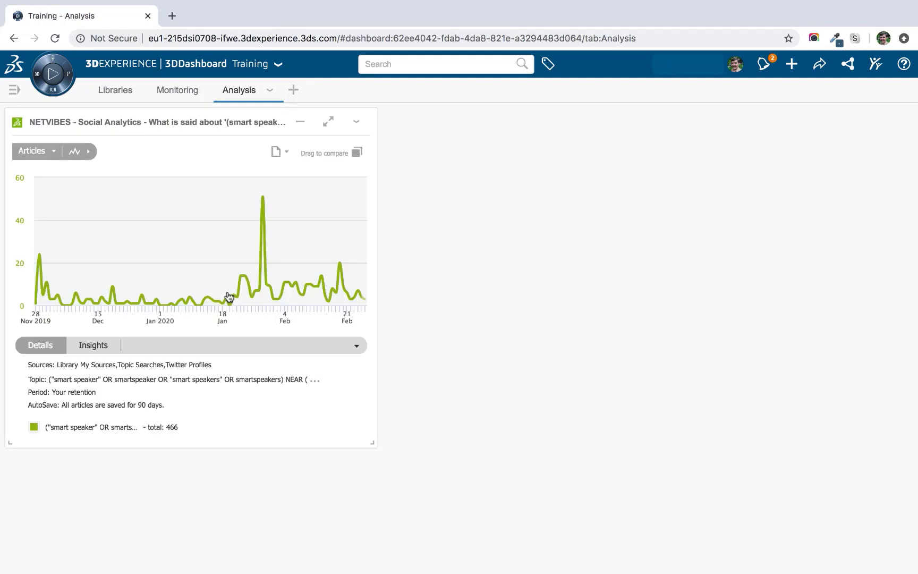
Set the article chart's Range to weekly in the widget preferences and save.
mouse_move(112, 294)
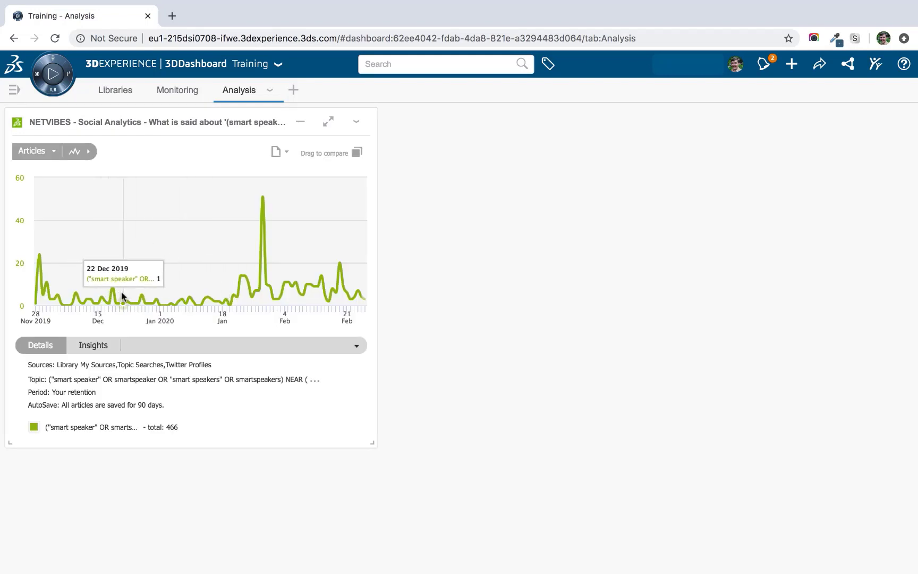
click(356, 124)
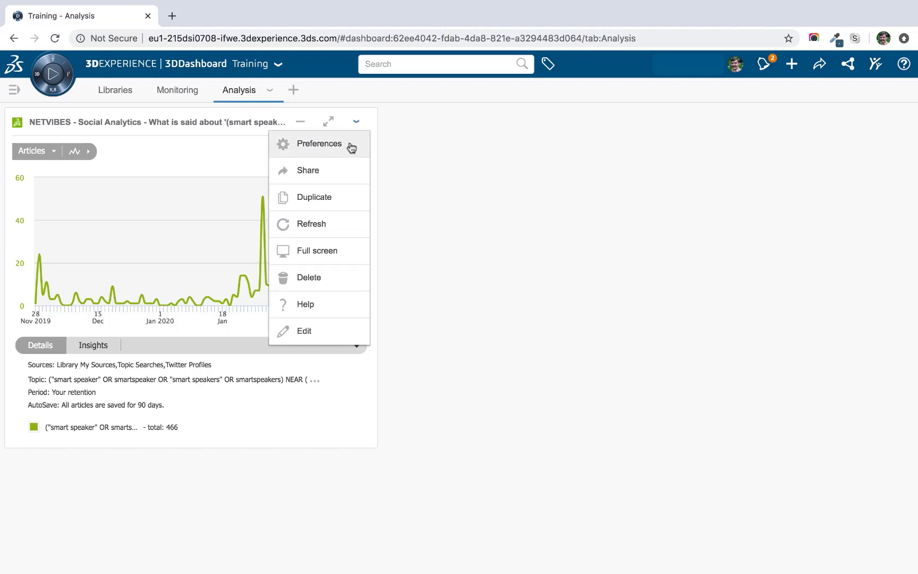
click(351, 147)
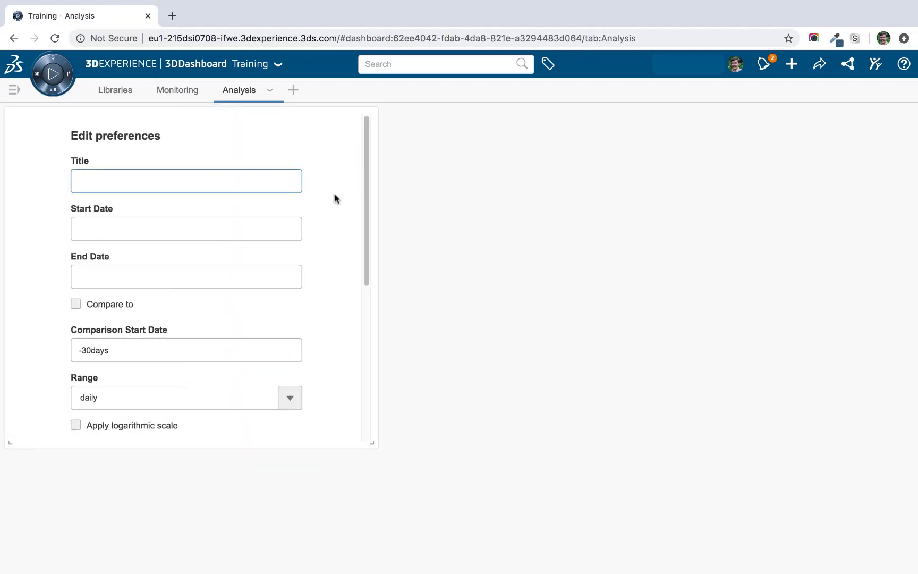
scroll(334, 197, down, 2)
scroll(334, 217, down, 3)
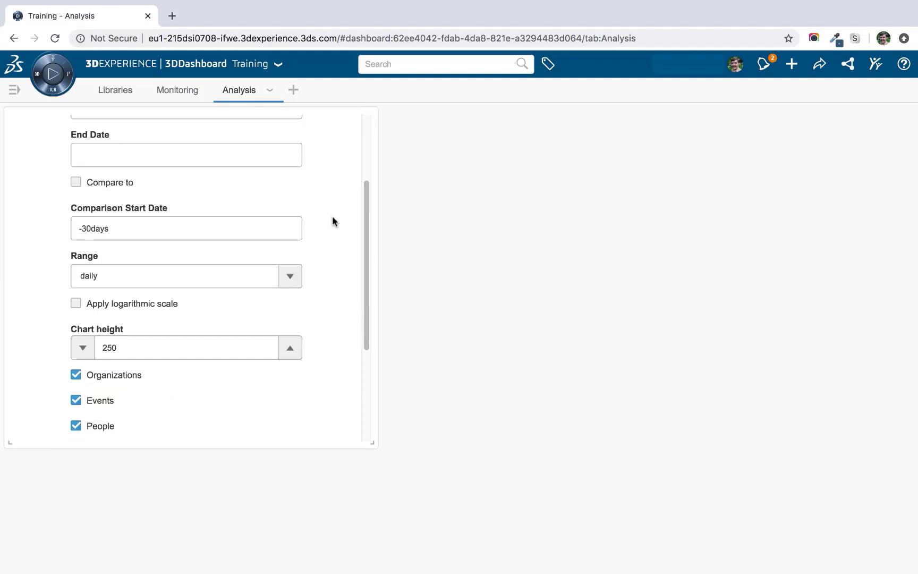
click(292, 276)
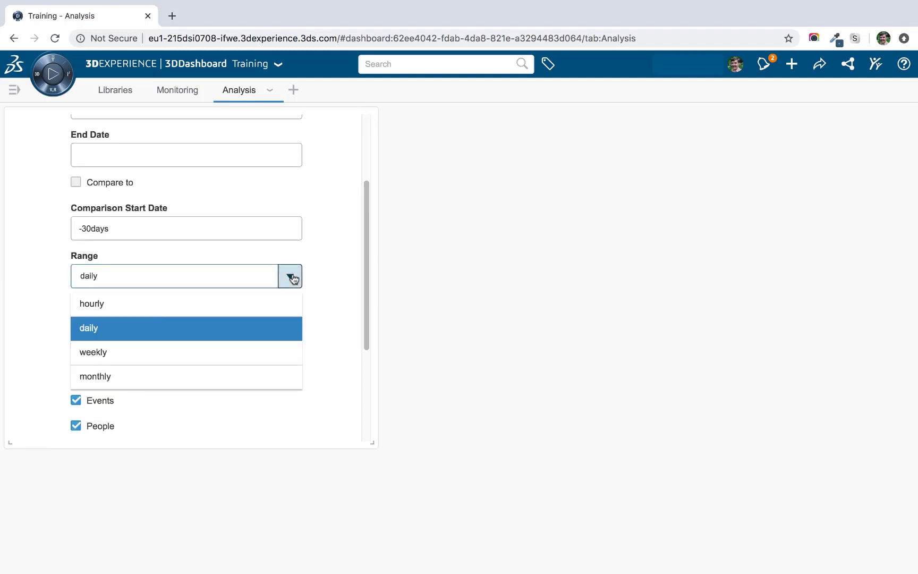
click(245, 353)
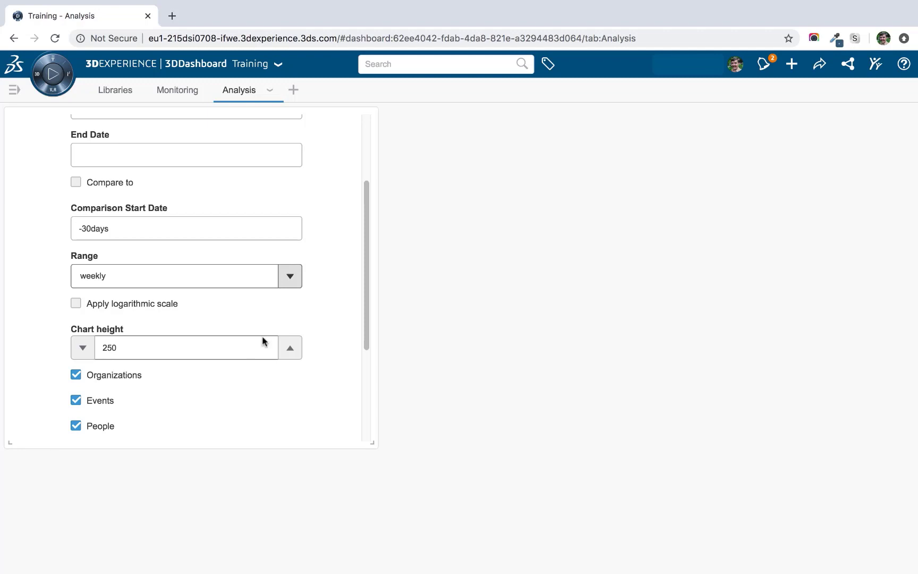
scroll(356, 321, down, 3)
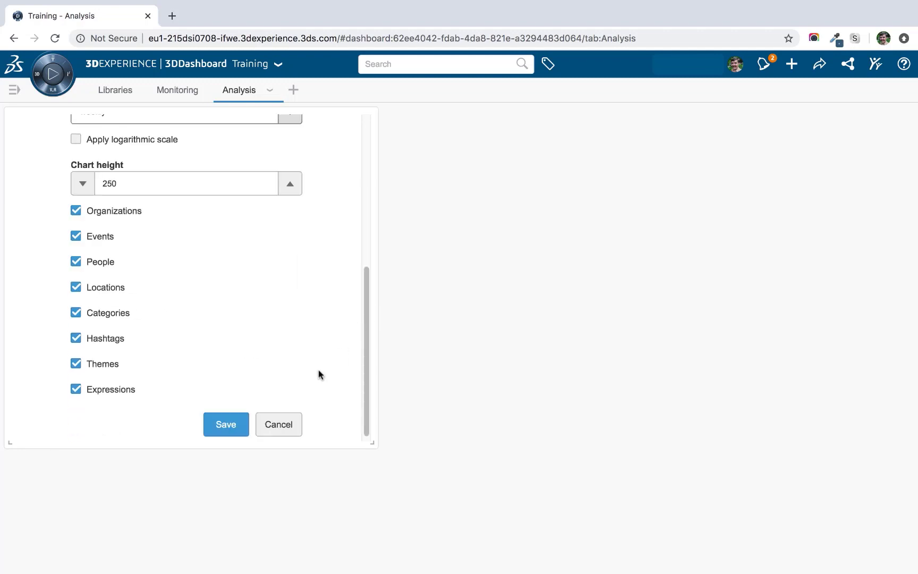
click(234, 423)
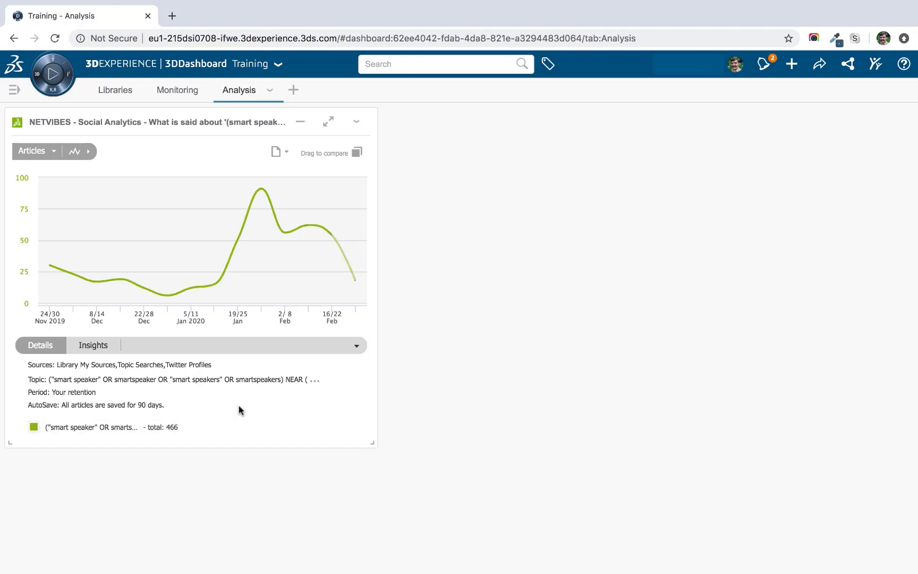
Set the article chart's Range back to daily in the widget preferences and save.
click(356, 122)
click(319, 144)
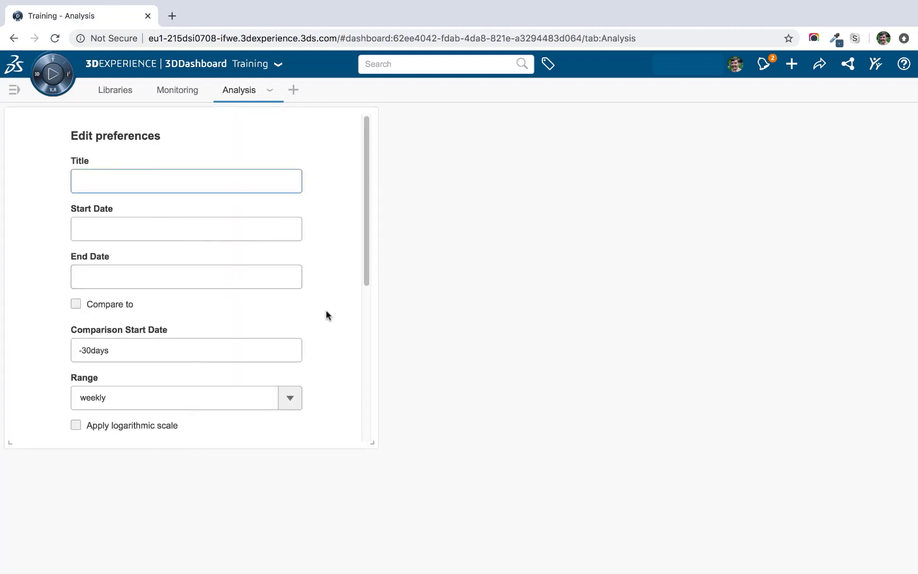
scroll(325, 313, down, 5)
scroll(304, 280, up, 3)
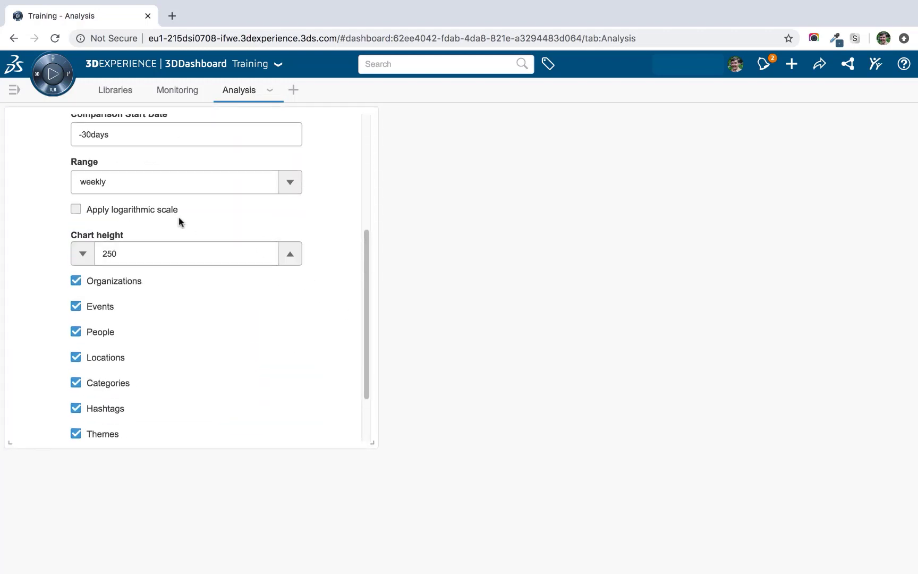
scroll(180, 223, up, 3)
click(180, 249)
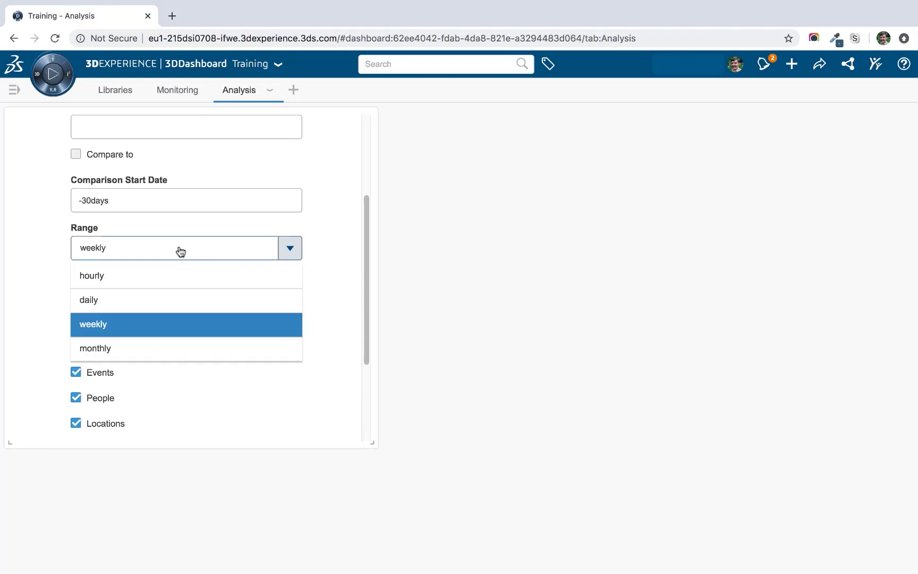
click(162, 297)
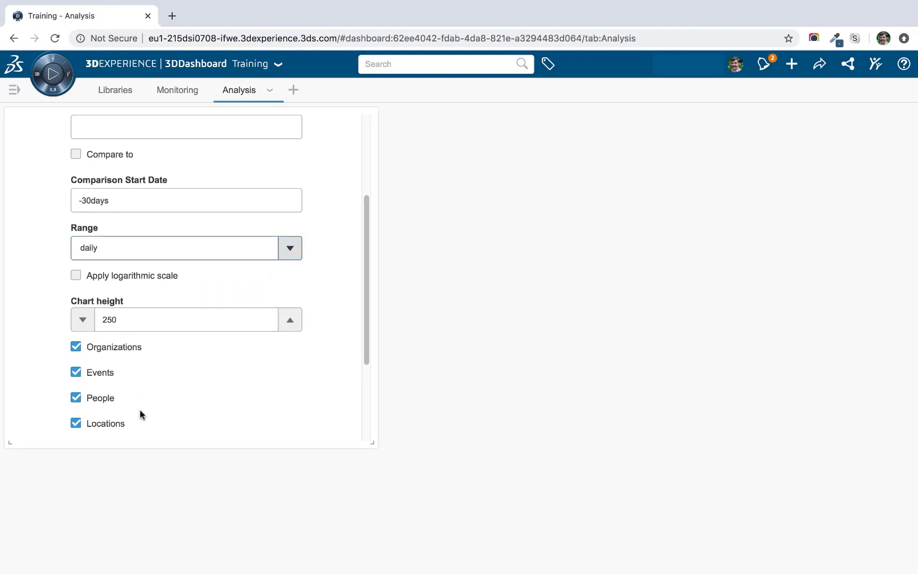
scroll(320, 361, down, 3)
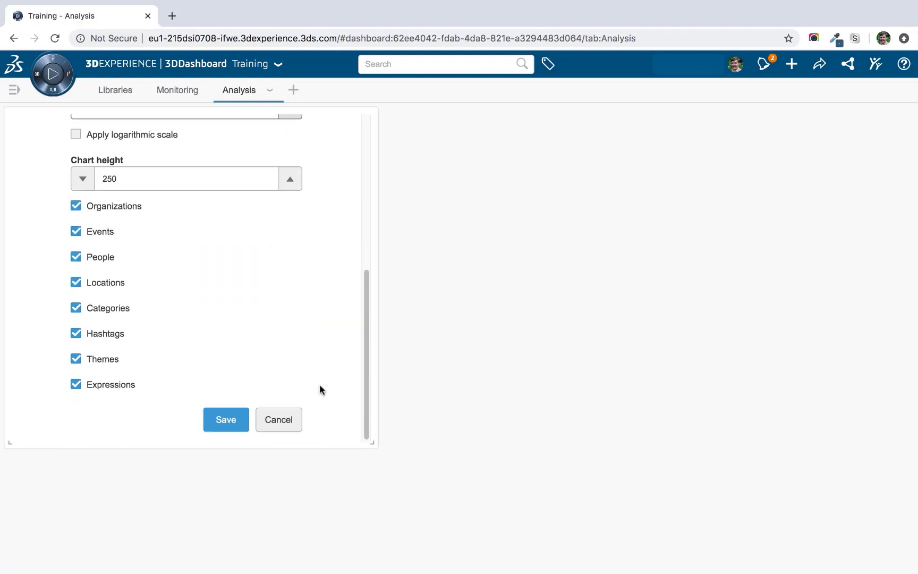
click(225, 418)
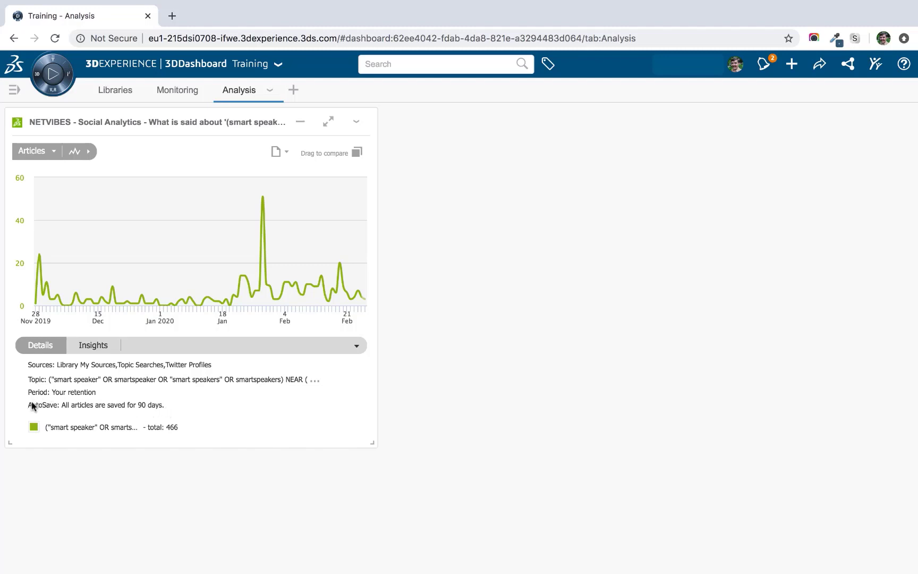
Widen and heighten the analysis widget and rename the chart's topic series to "Smart Speakers".
click(96, 428)
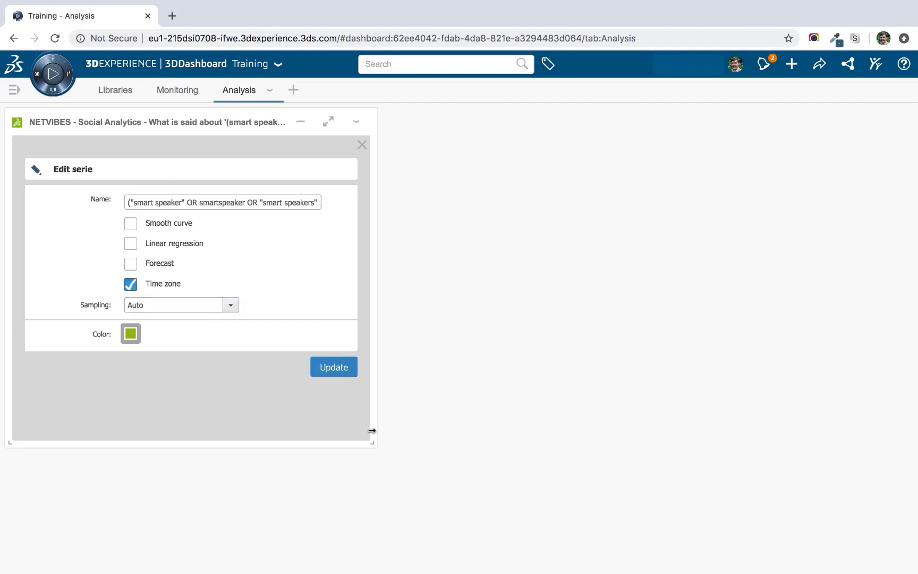
drag(373, 446, 666, 511)
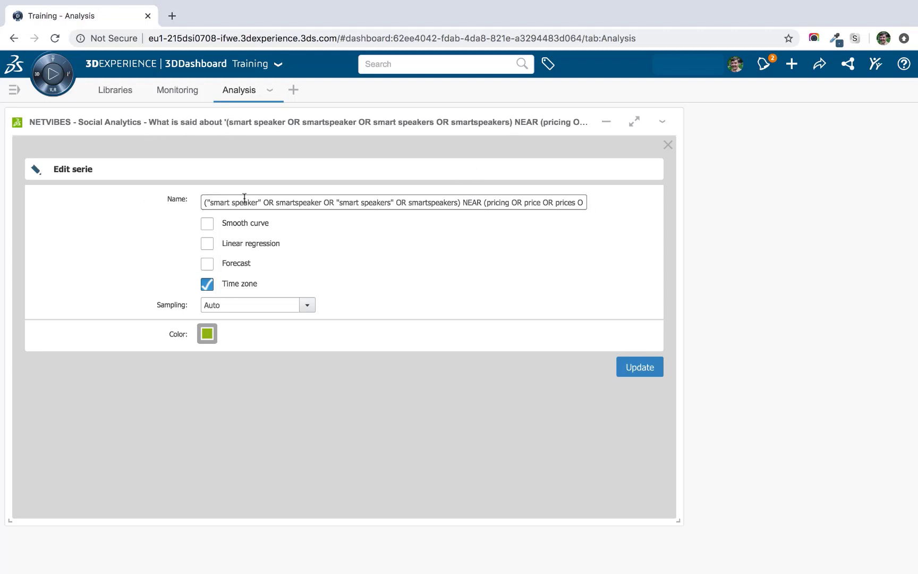
click(390, 202)
key(super+a)
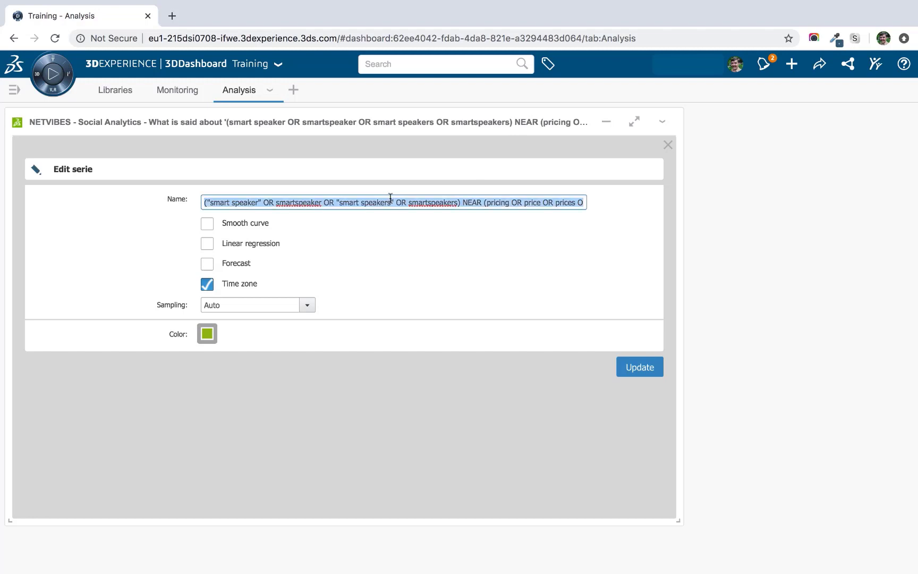
text(Smart S)
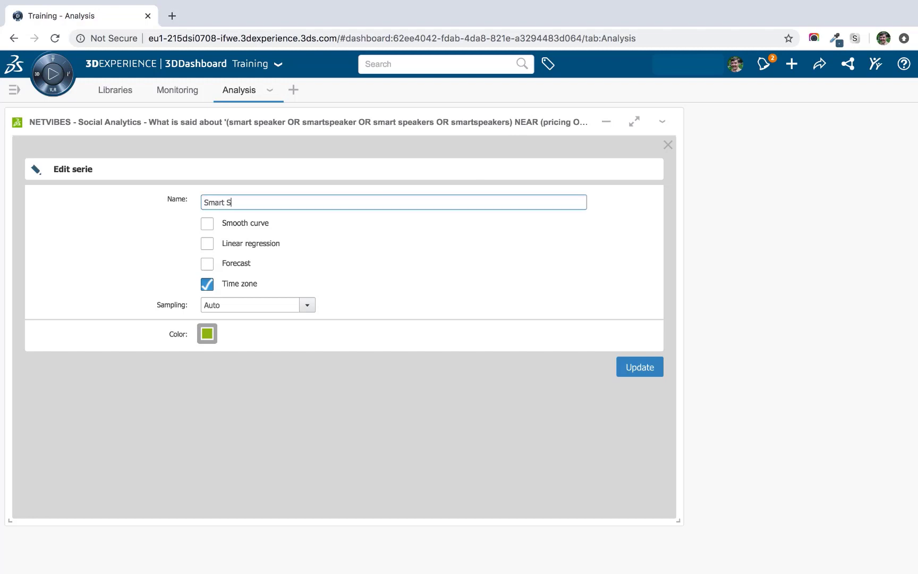
text(peakers)
click(632, 367)
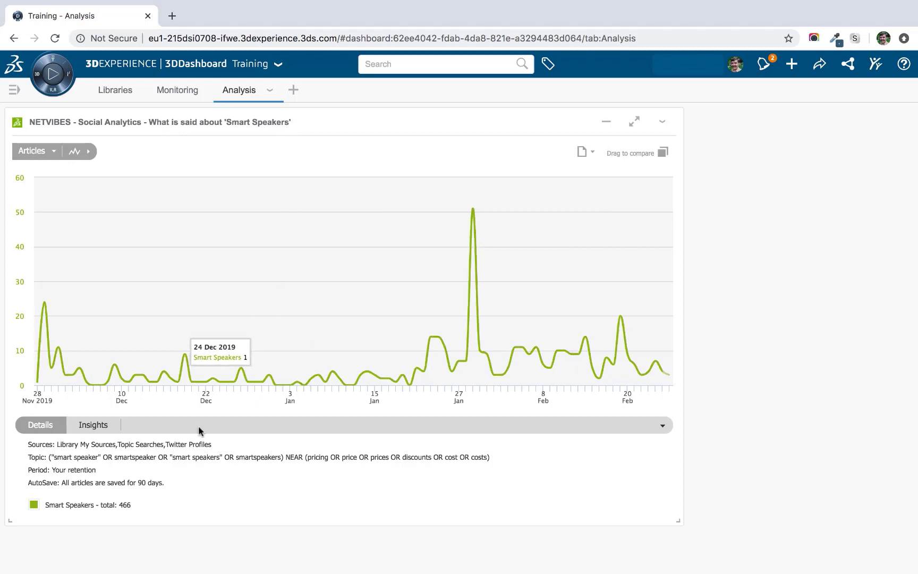
Examine the color palette and curve options of the Smart Speakers series, and close the series settings with an update.
click(100, 506)
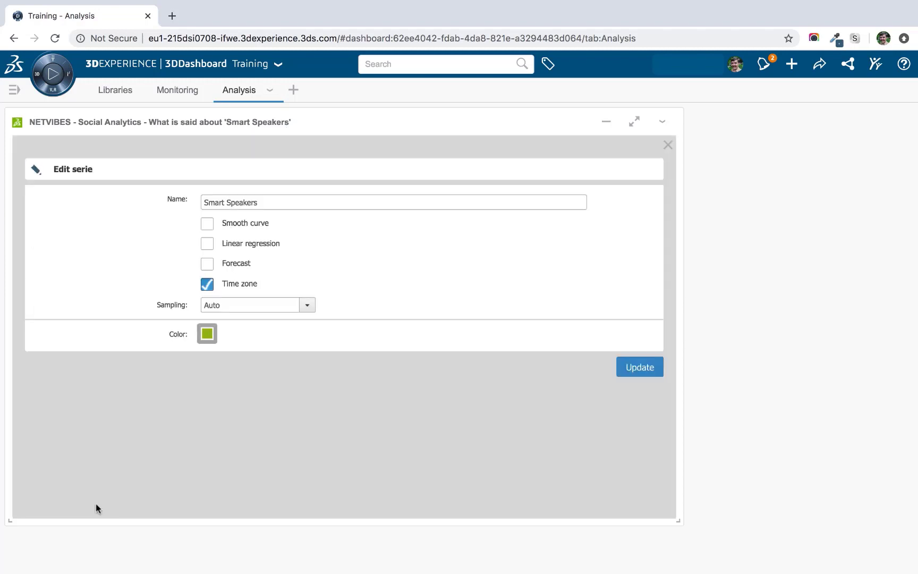
click(206, 333)
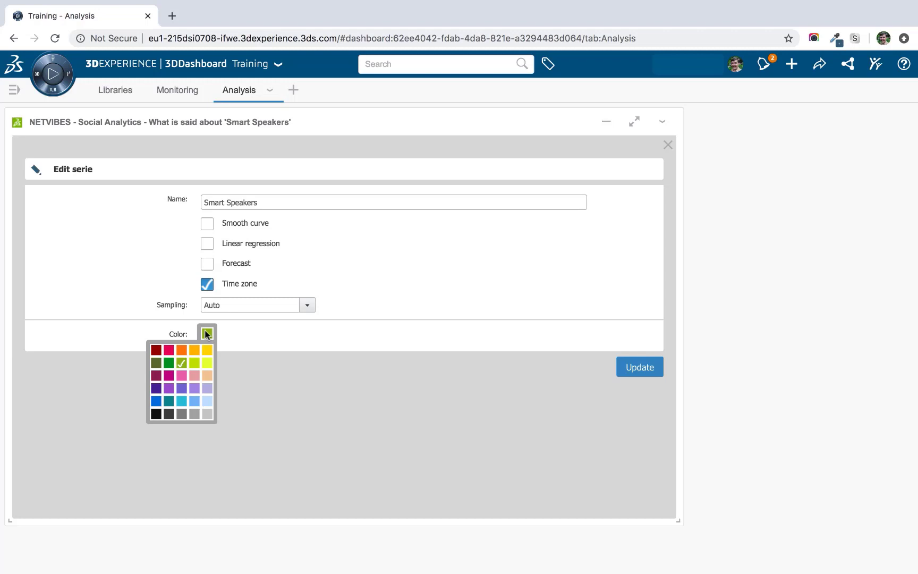
click(290, 362)
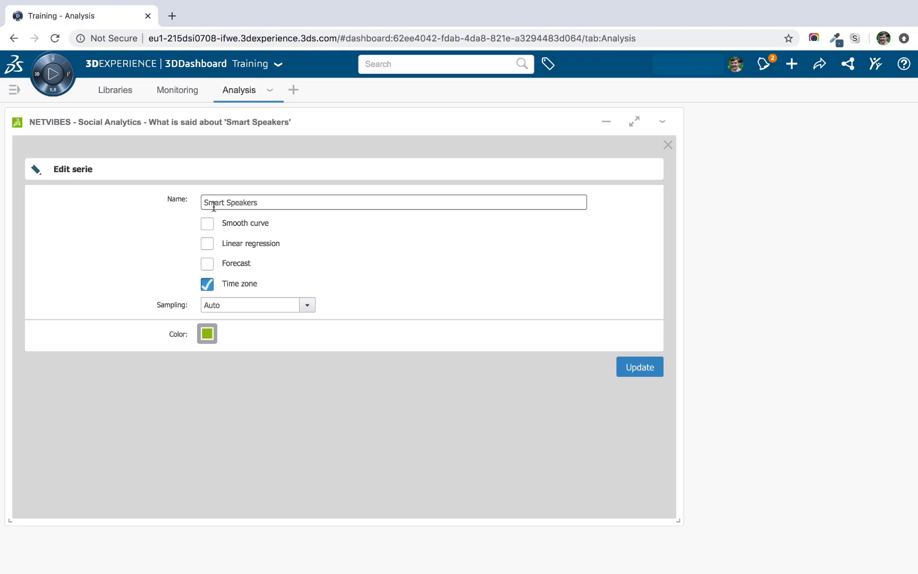
click(623, 367)
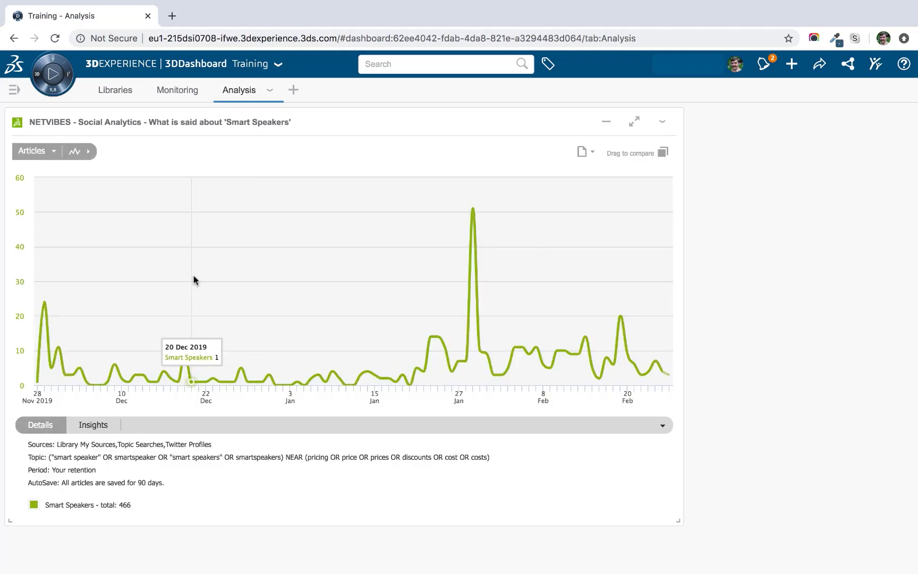
Show the Insights for the Smart Speakers series and examine its high point, low point, overall trend and expected value.
click(96, 425)
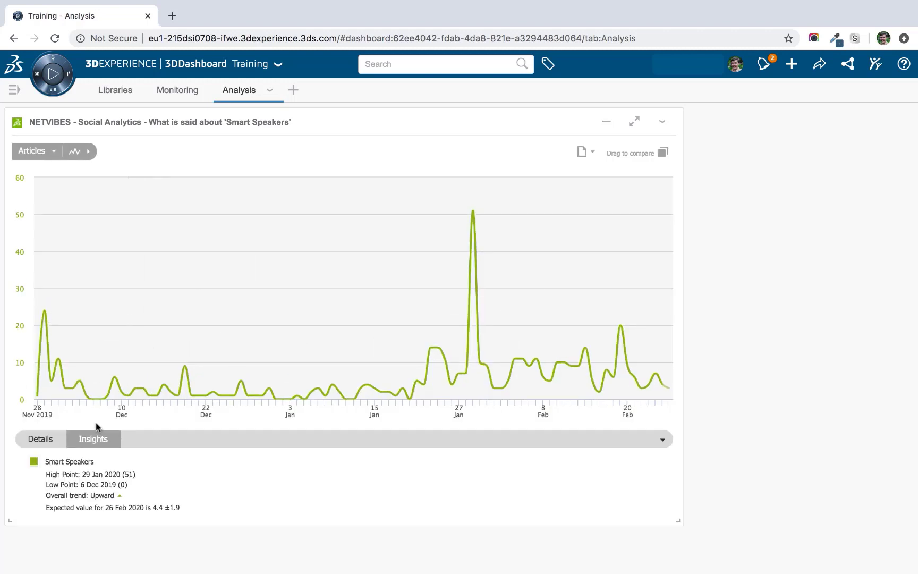
mouse_move(94, 461)
mouse_move(318, 340)
Reduce the width of the Smart Speakers analysis widget and duplicate it on the Analysis dashboard.
drag(641, 514, 557, 510)
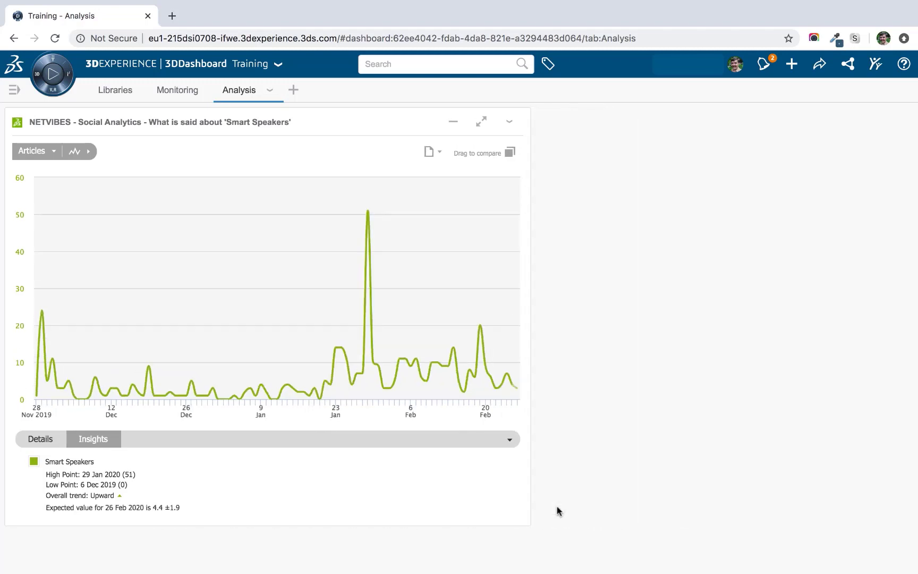
drag(522, 516, 568, 505)
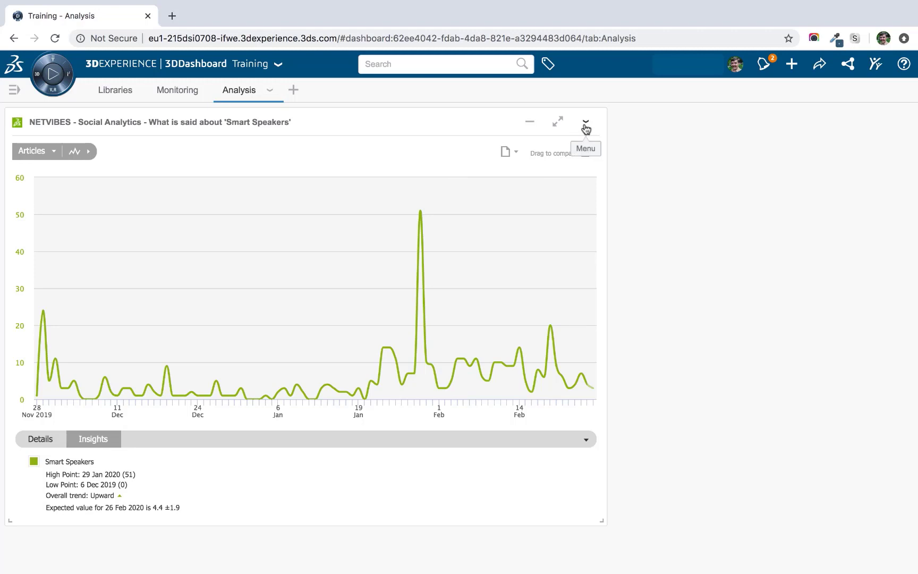
click(53, 152)
click(586, 123)
click(553, 197)
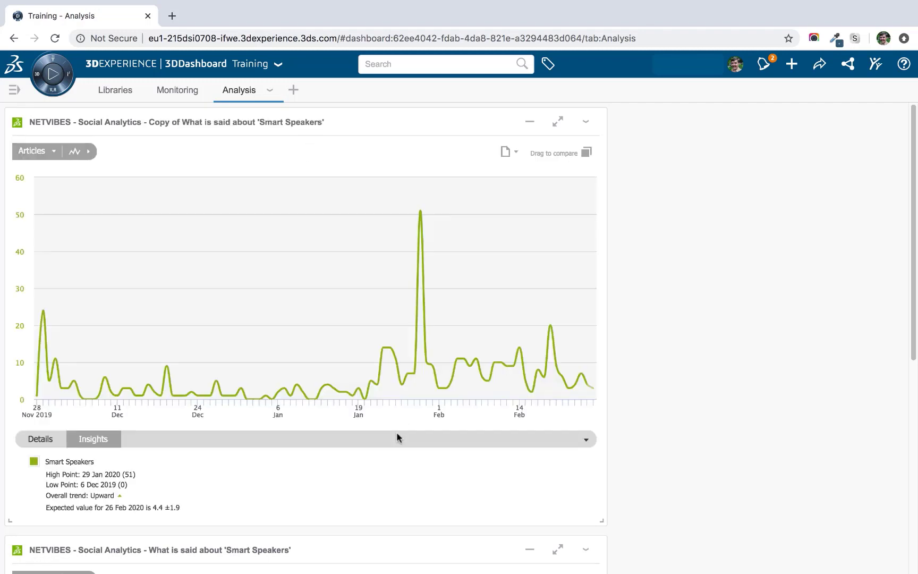
Arrange the original Smart Speakers widget above its copy, narrow the copy, and switch the copy's data from Articles to Keywords.
drag(344, 549, 324, 151)
scroll(641, 353, down, 7)
drag(607, 371, 309, 352)
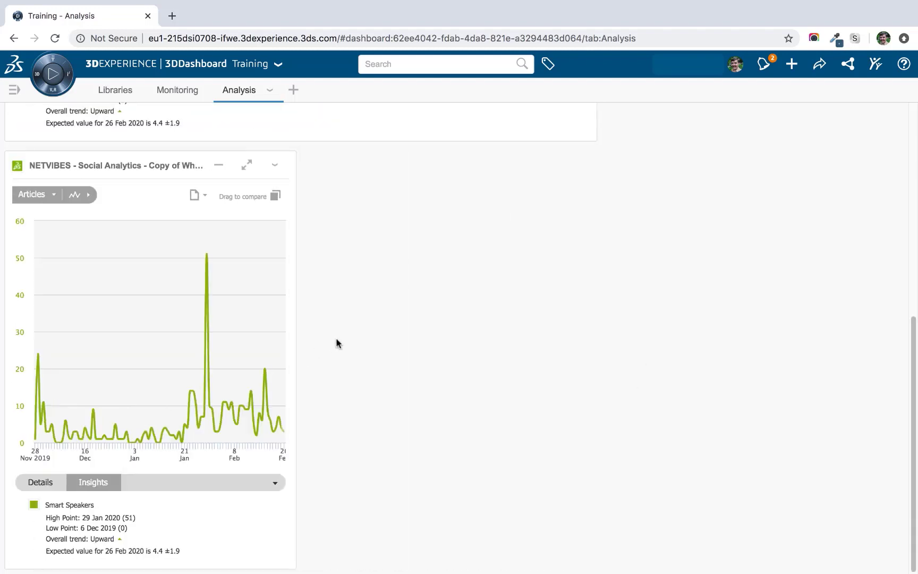
click(38, 194)
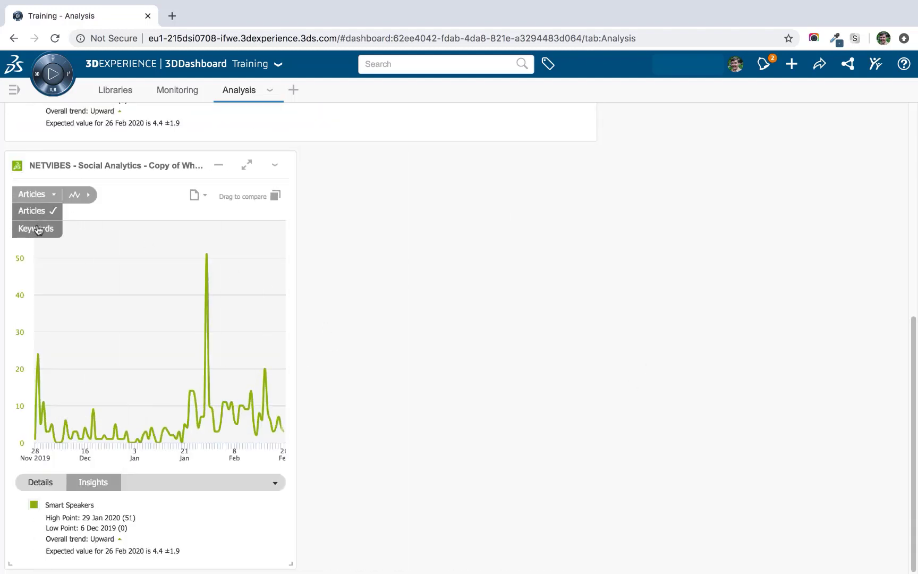
click(53, 230)
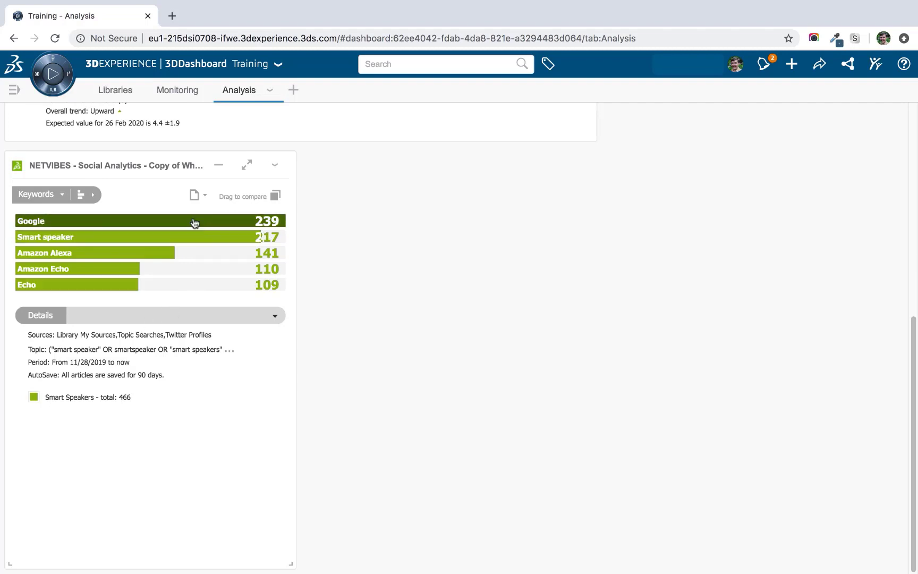
click(275, 170)
click(237, 187)
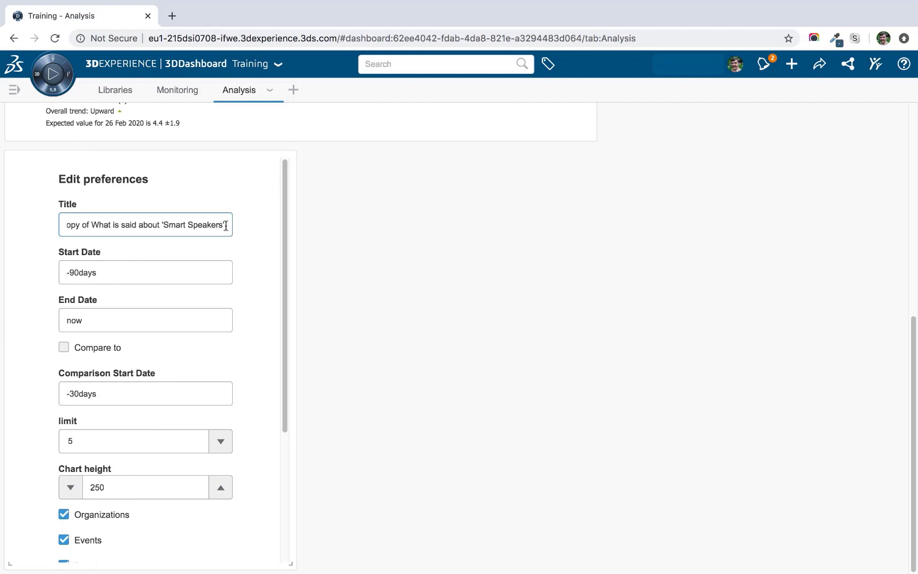
key(super+a)
key(BackSpace)
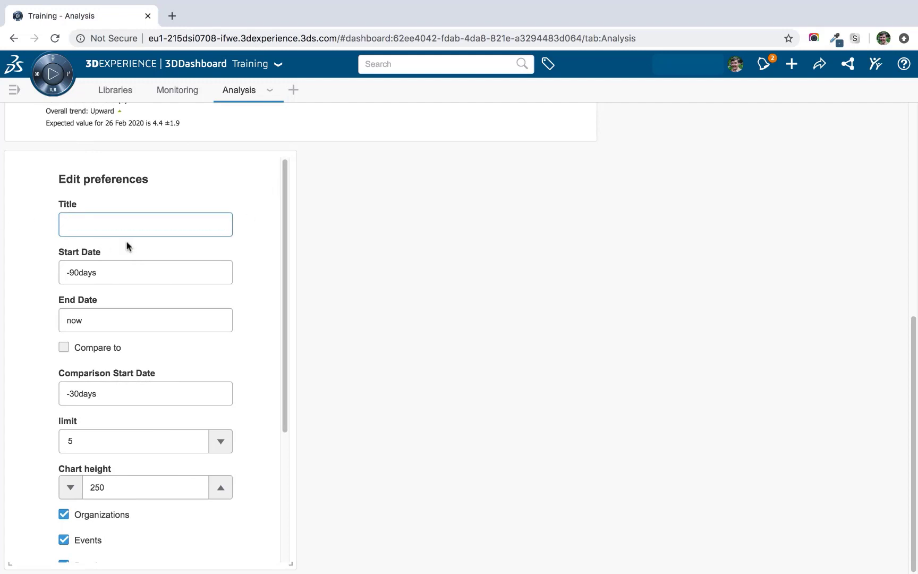
scroll(248, 244, down, 5)
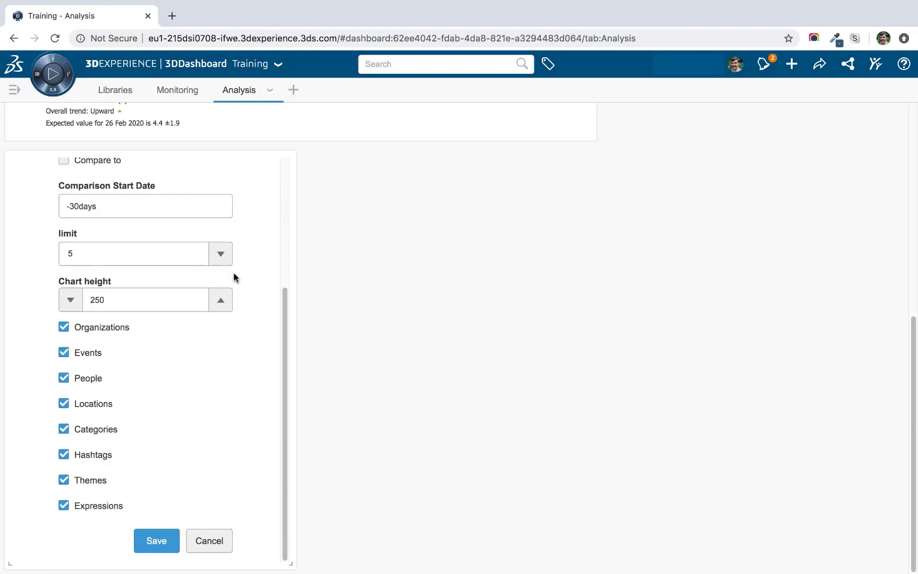
scroll(250, 274, up, 1)
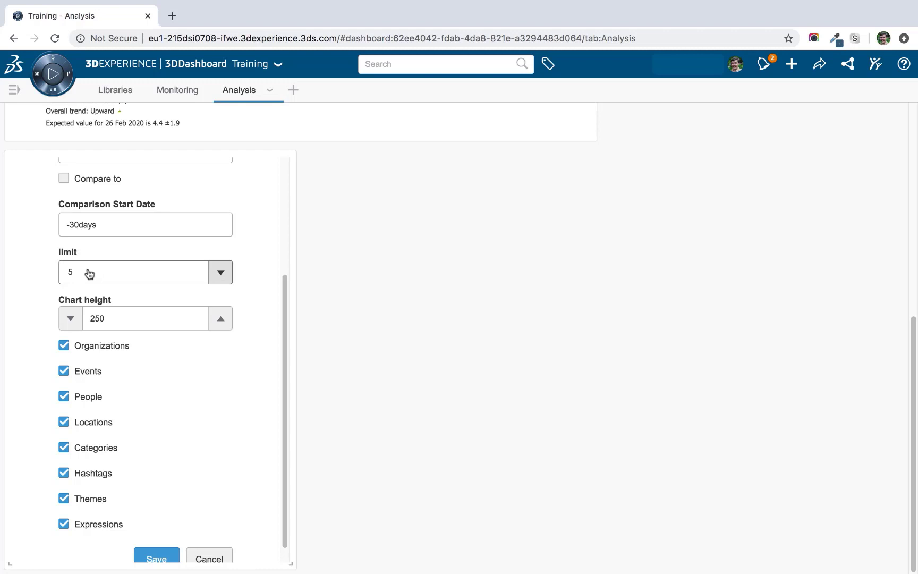
click(209, 555)
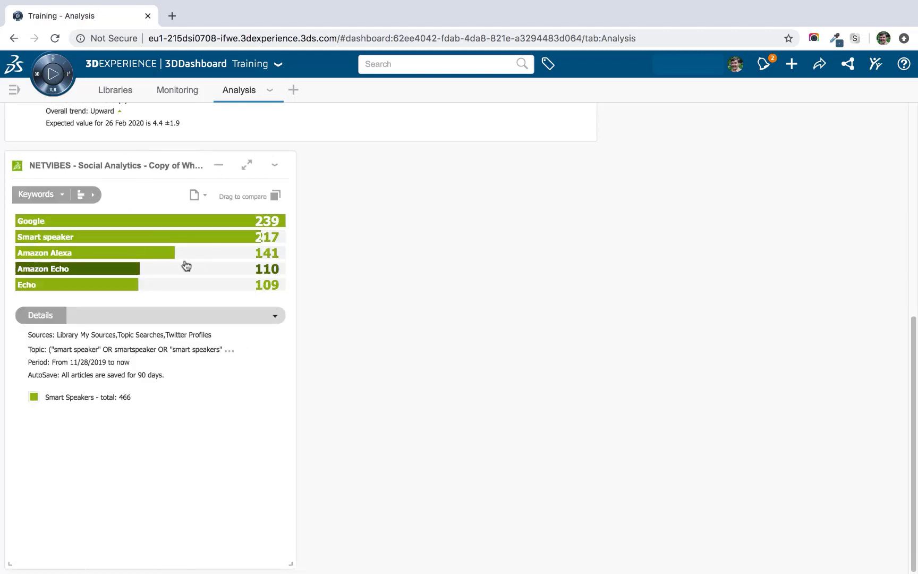
Set the keyword limit to 50 in the duplicated widget's preferences.
click(273, 177)
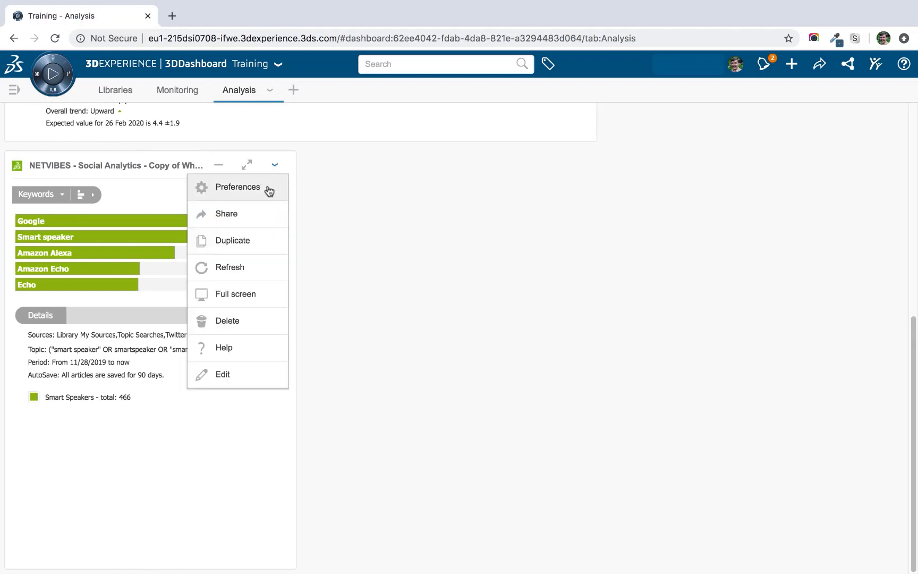
click(267, 188)
scroll(239, 363, down, 1)
scroll(239, 361, down, 1)
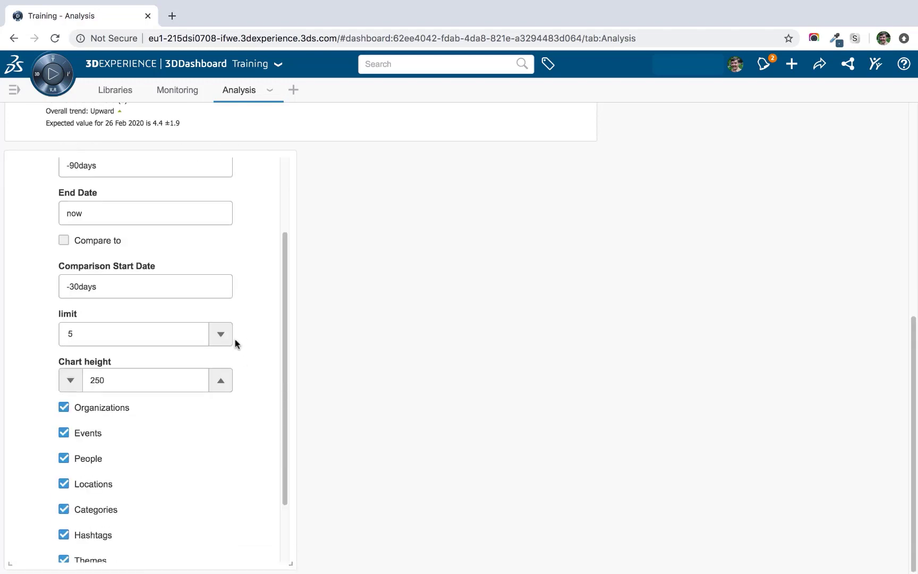
click(220, 333)
scroll(164, 436, down, 10)
scroll(165, 437, down, 6)
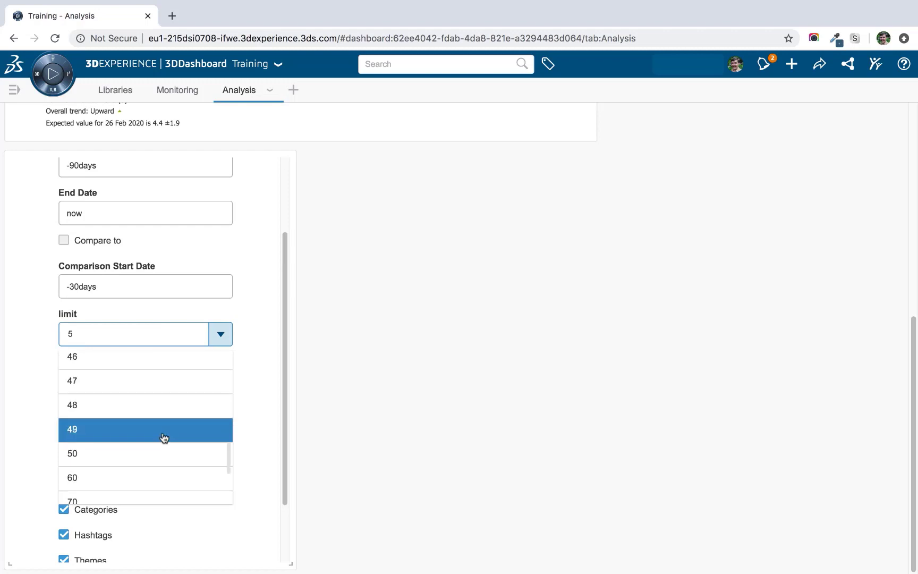
click(162, 450)
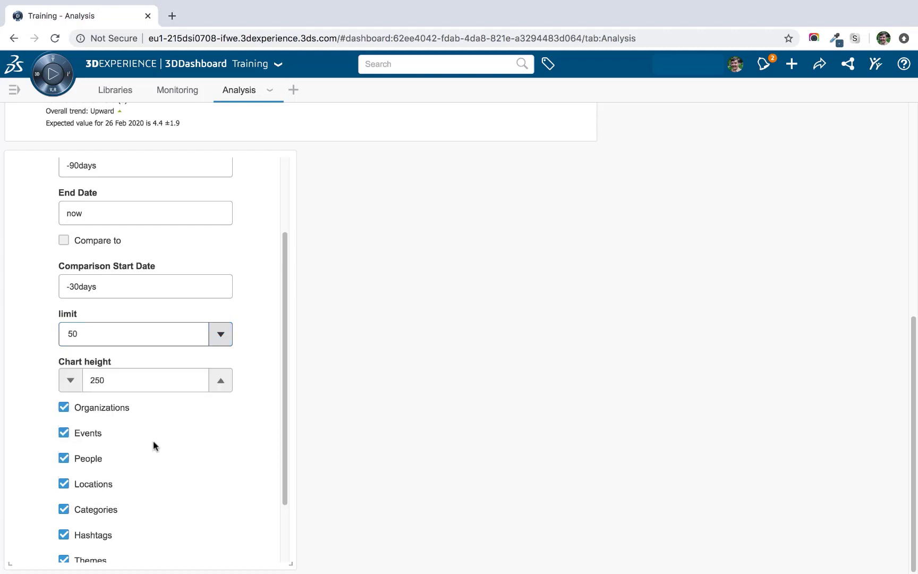
click(257, 368)
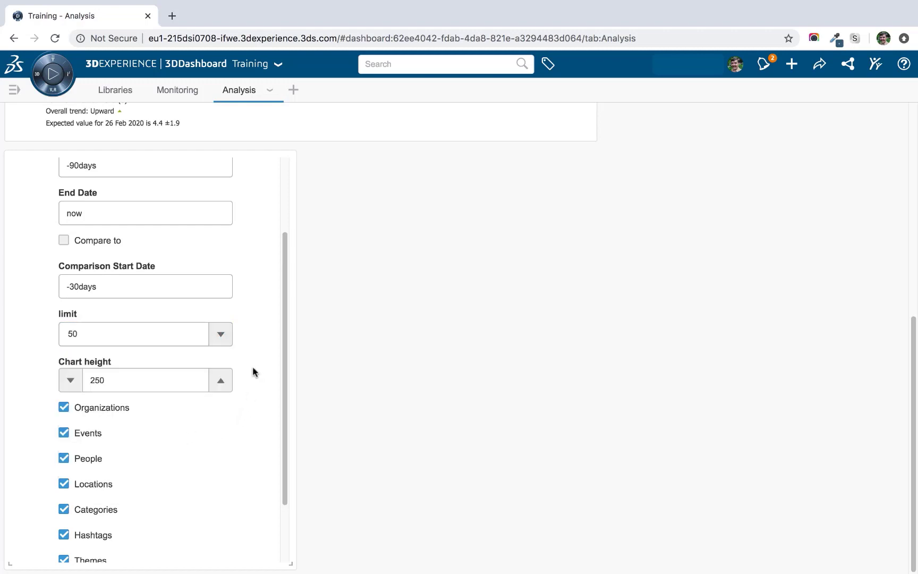
Restrict the keyword chart to Organizations by disabling all other entity types, and save the preferences.
scroll(255, 353, down, 3)
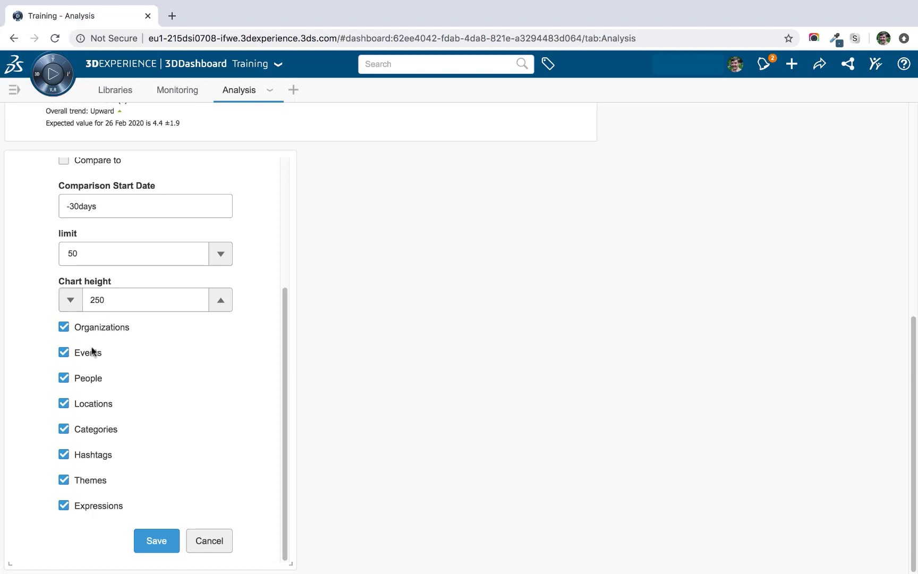
click(64, 354)
click(65, 378)
click(64, 405)
click(64, 428)
click(64, 454)
click(64, 479)
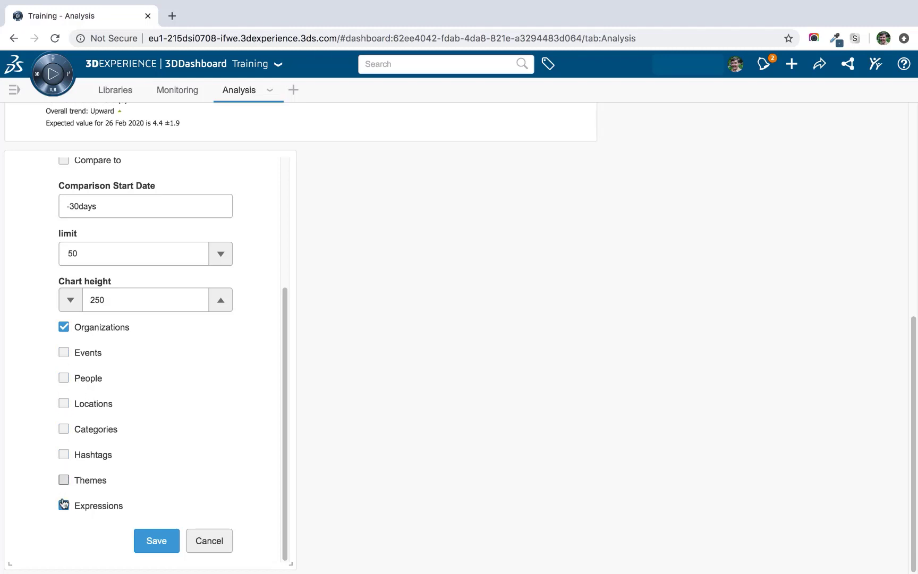
click(89, 504)
click(154, 541)
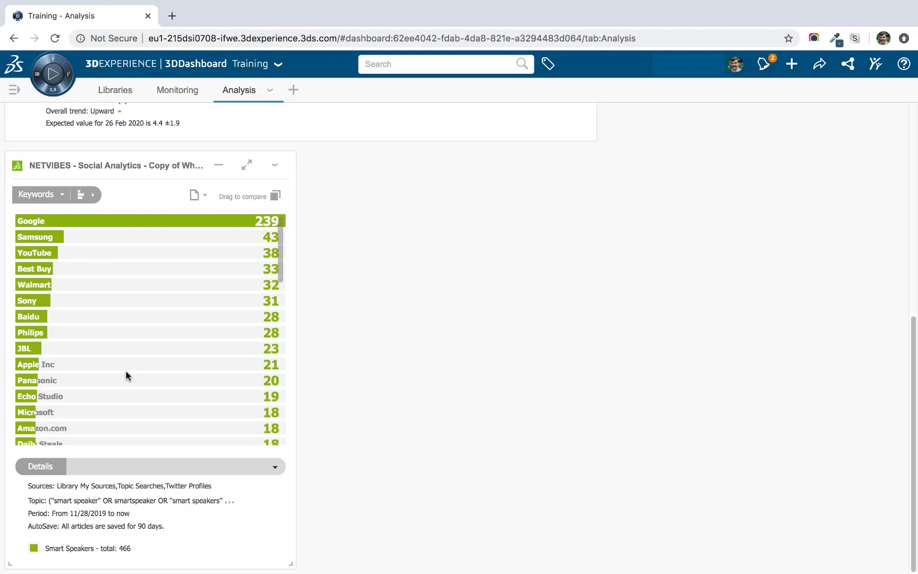
Duplicate the organizations keyword widget twice, placing one copy beside it and the other beside the article trend chart.
click(274, 167)
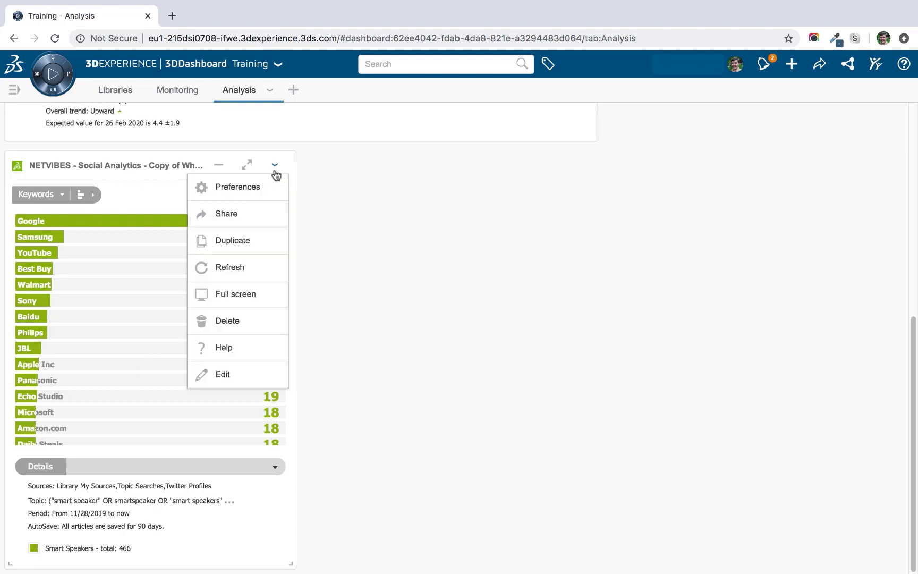
click(256, 268)
drag(130, 162, 432, 168)
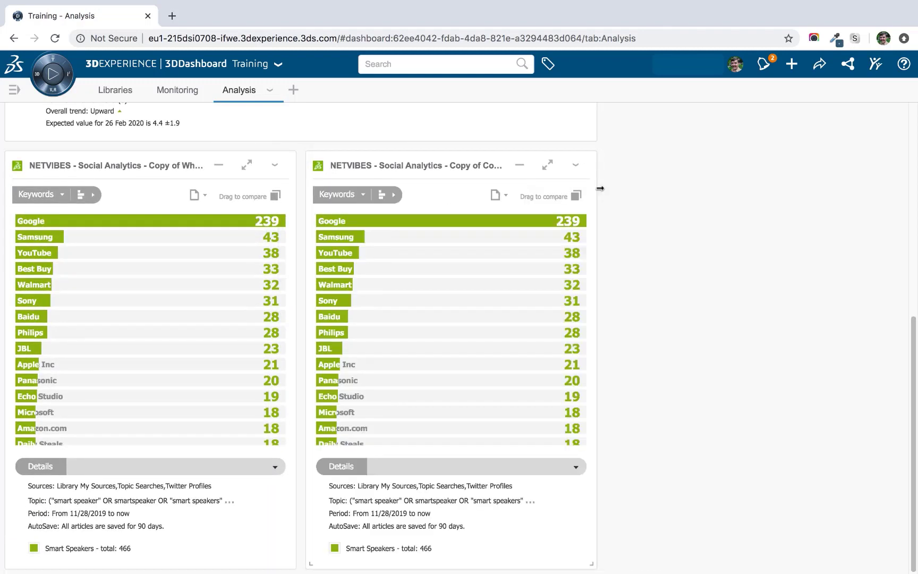
click(575, 165)
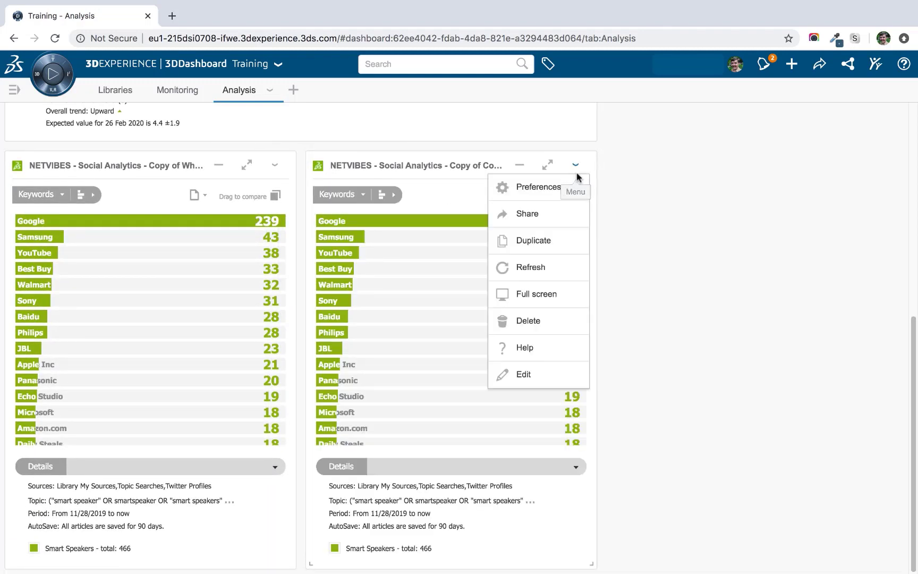
click(557, 239)
drag(422, 168, 735, 197)
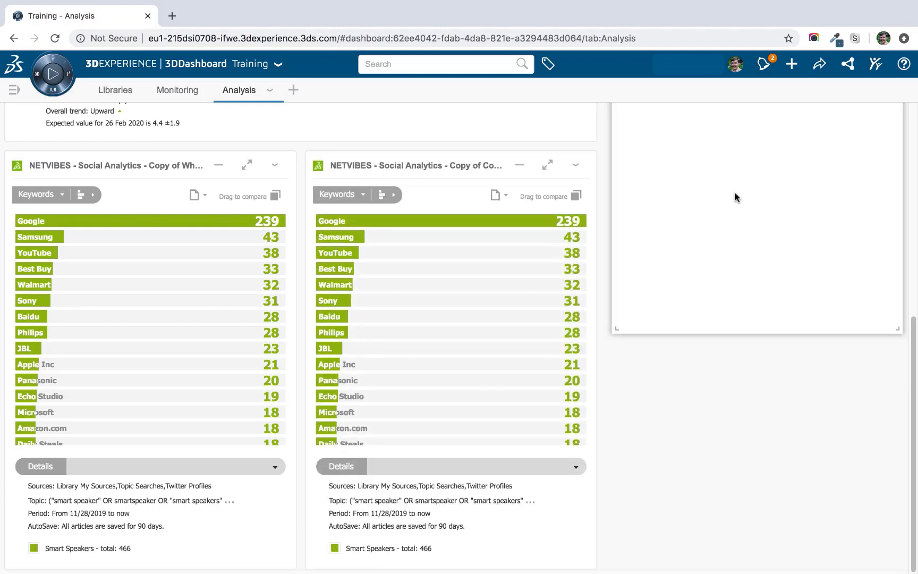
Duplicate the organizations keyword widgets three more times and place one copy in the third column below the trend chart.
click(276, 168)
click(252, 240)
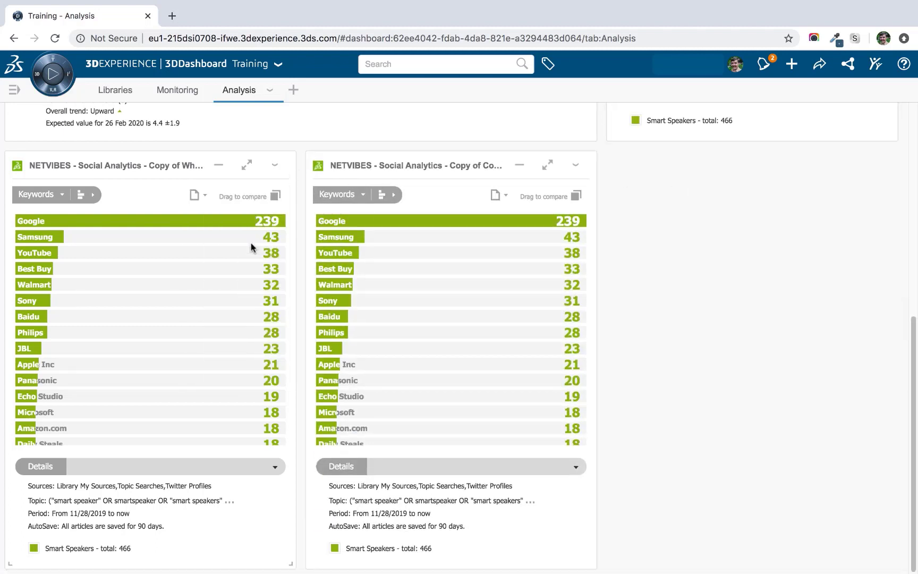
click(575, 165)
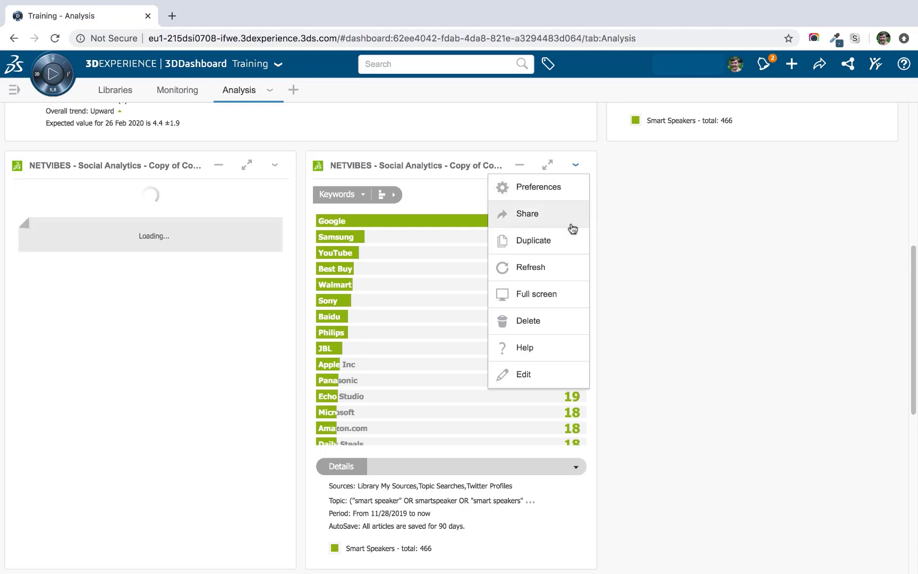
click(567, 239)
click(575, 164)
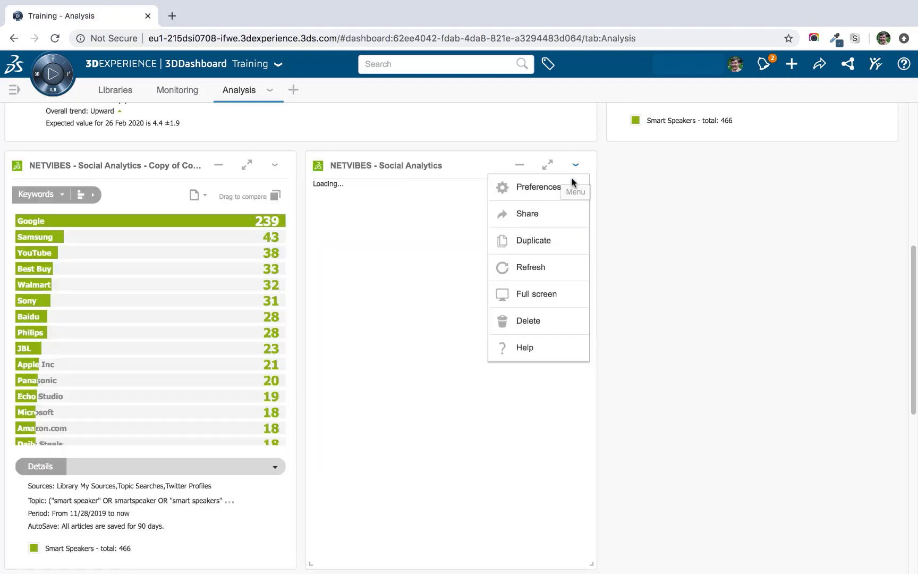
click(564, 239)
drag(405, 165, 711, 175)
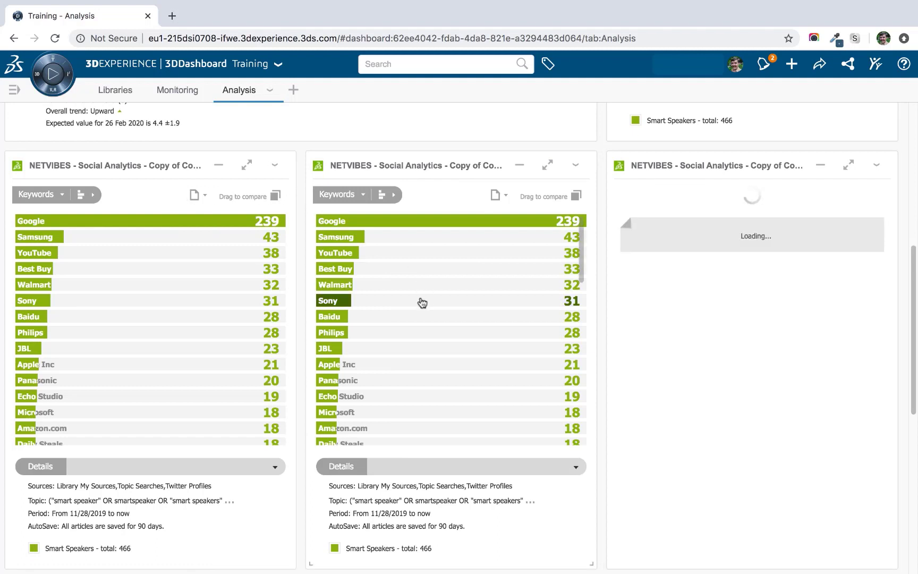
Clear the title of the middle keyword widget, make it show Events instead of Organizations, and save the preferences.
click(575, 165)
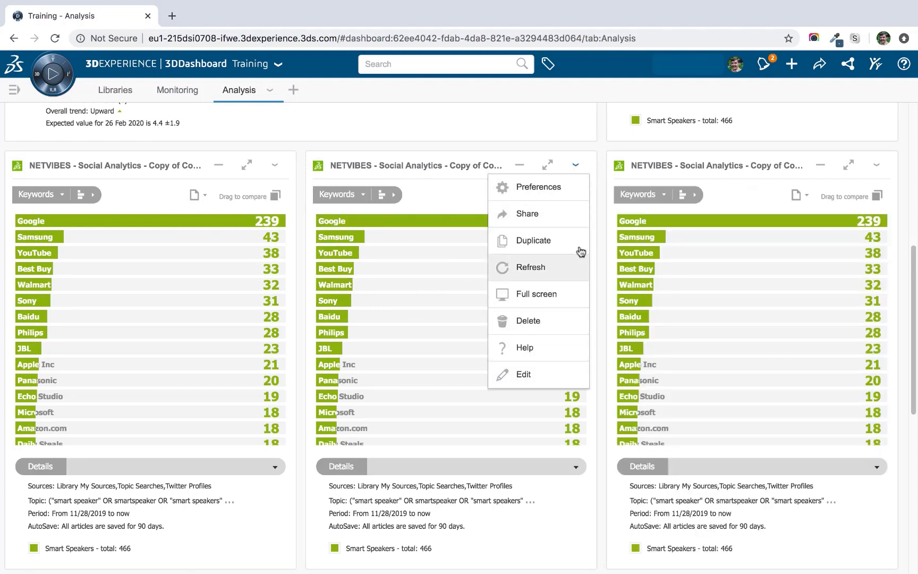
click(573, 196)
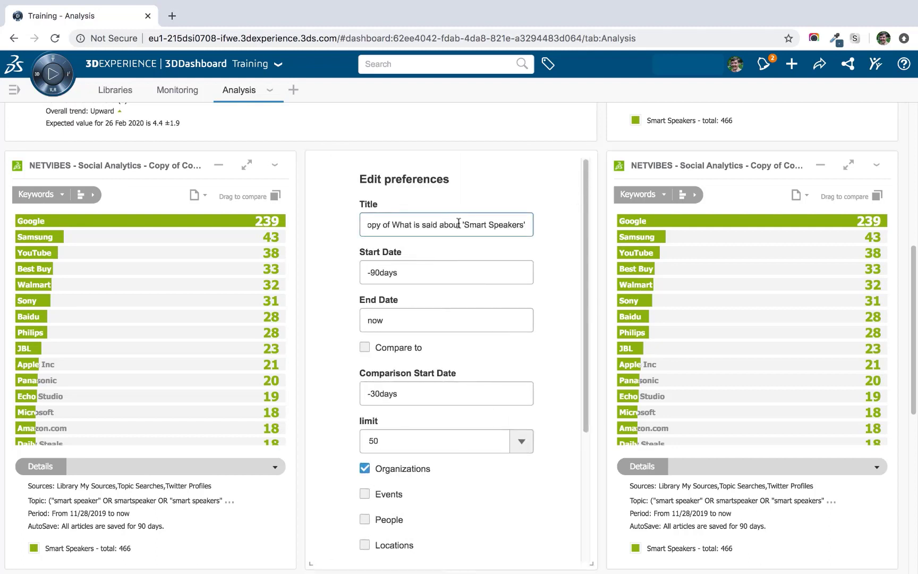
triple_click(459, 223)
key(BackSpace)
scroll(564, 356, down, 4)
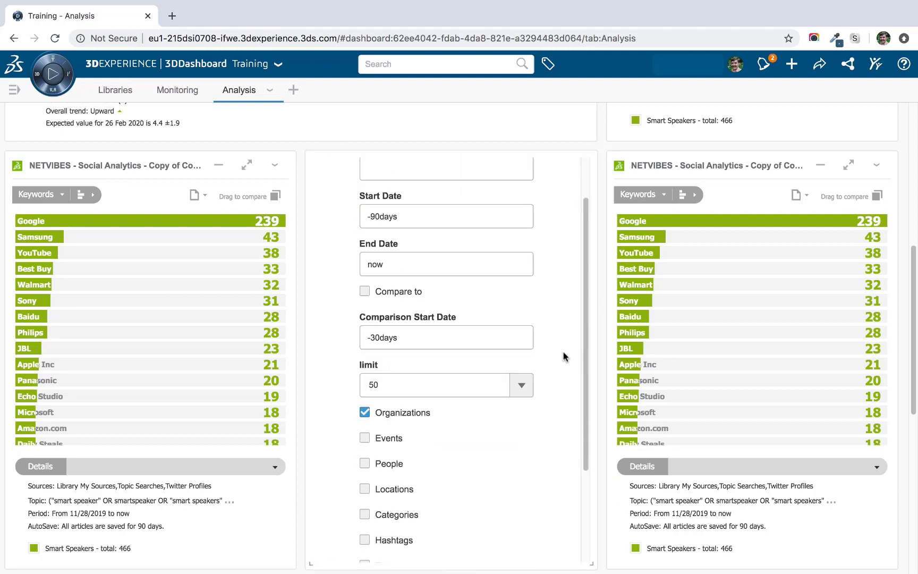
click(378, 308)
click(380, 284)
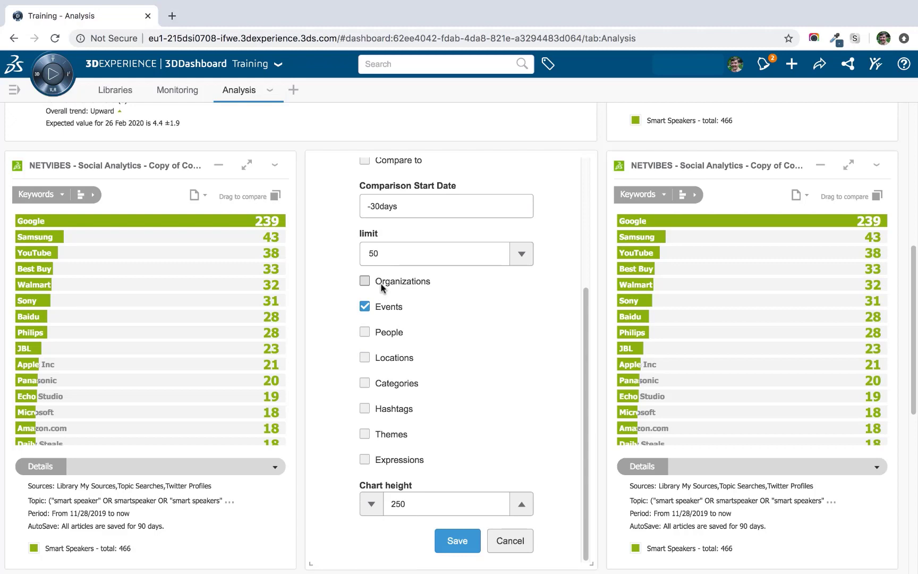
click(458, 541)
Clear the title of the keyword widget beside the trend chart, make it show People instead of Organizations, and save.
scroll(600, 432, up, 7)
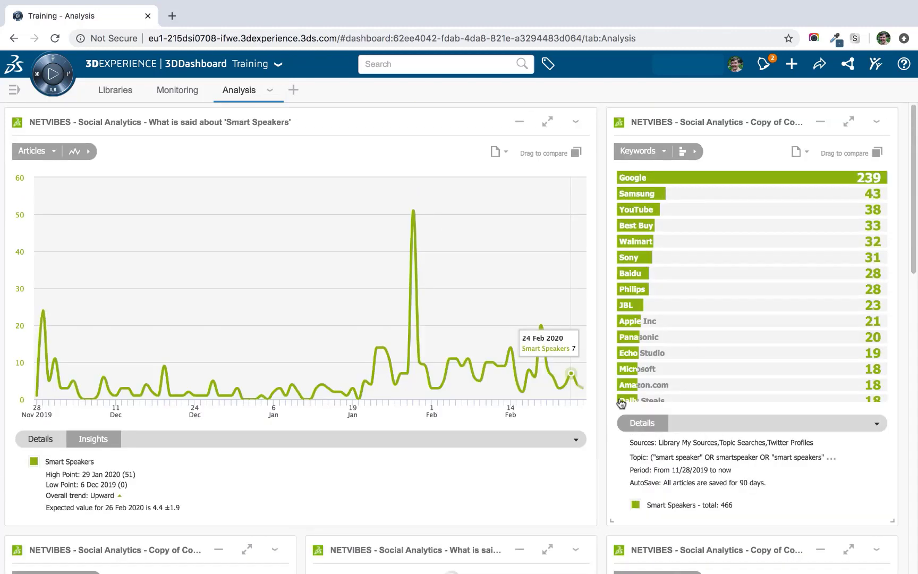
click(876, 122)
click(868, 143)
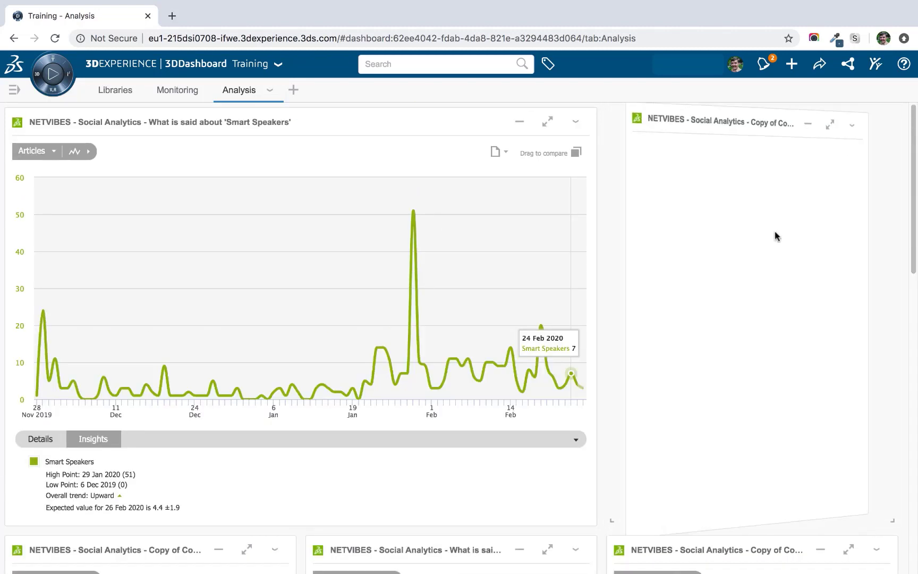
triple_click(717, 182)
key(BackSpace)
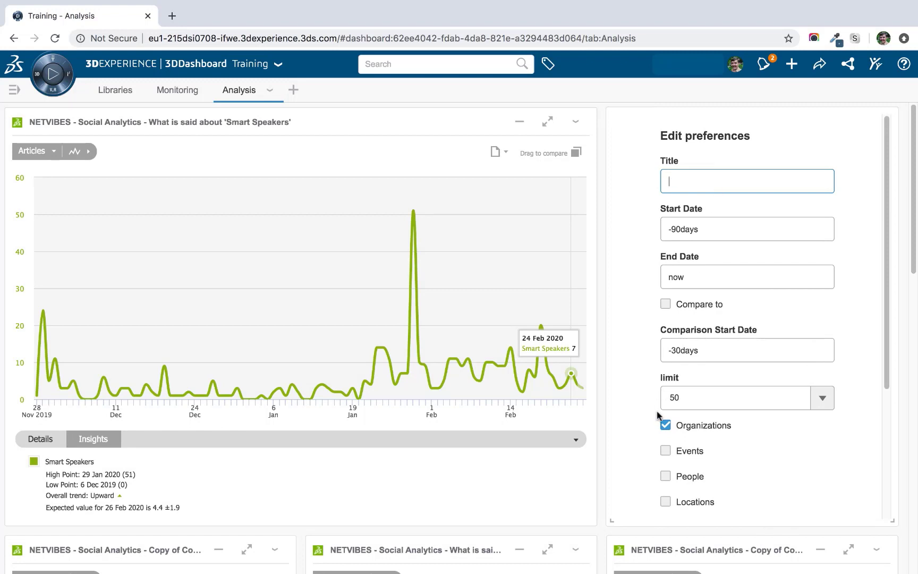
click(665, 475)
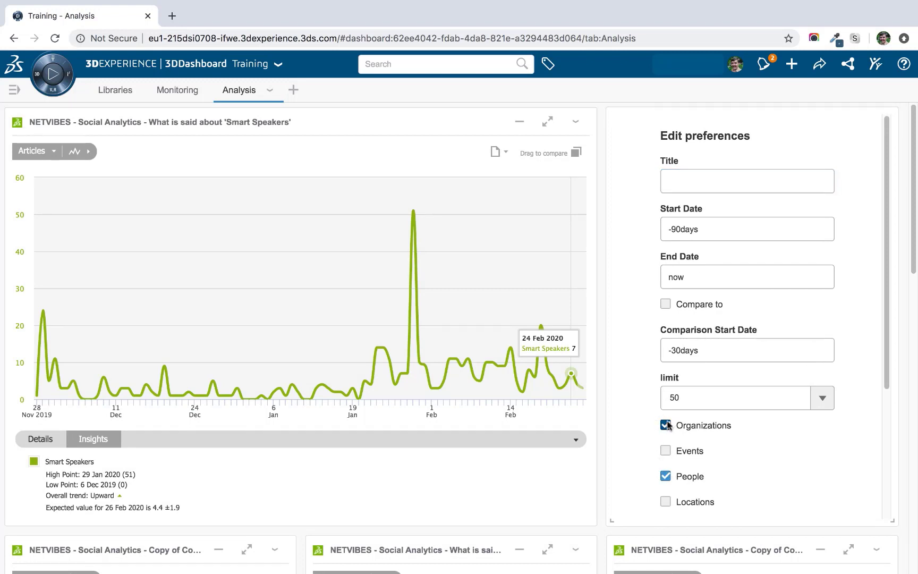
click(665, 425)
scroll(751, 449, down, 5)
click(755, 498)
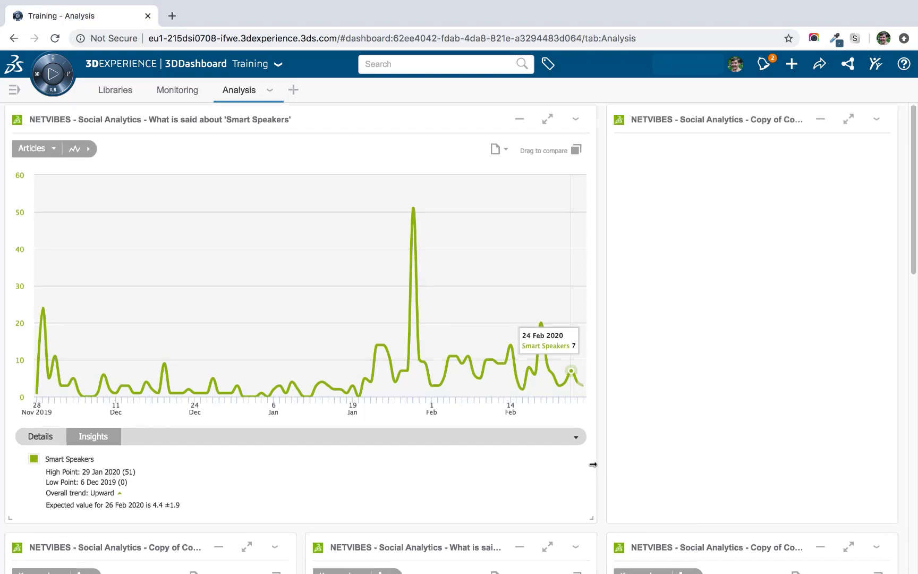
Make the first keyword widget in the bottom row show Locations instead of Organizations, and save its preferences.
scroll(592, 463, down, 12)
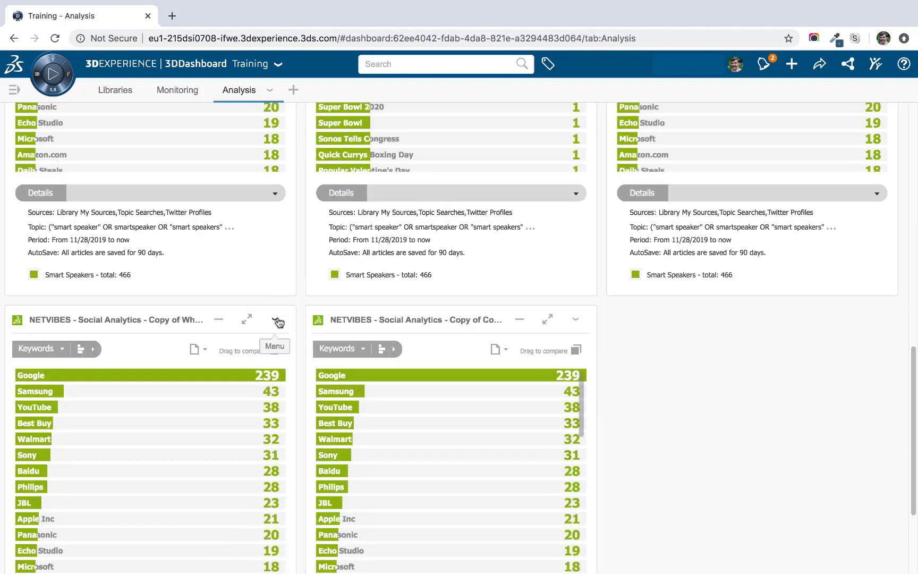
click(276, 321)
click(260, 339)
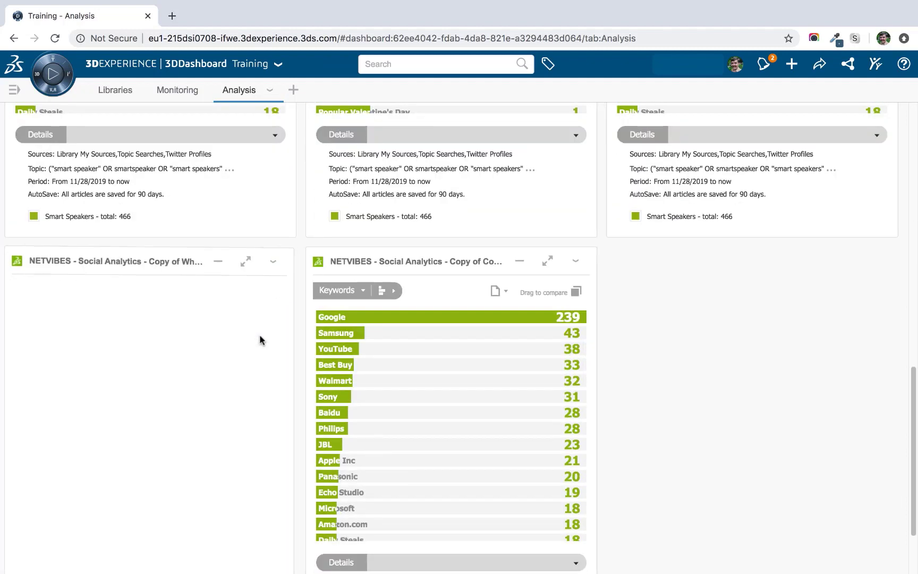
scroll(251, 372, down, 4)
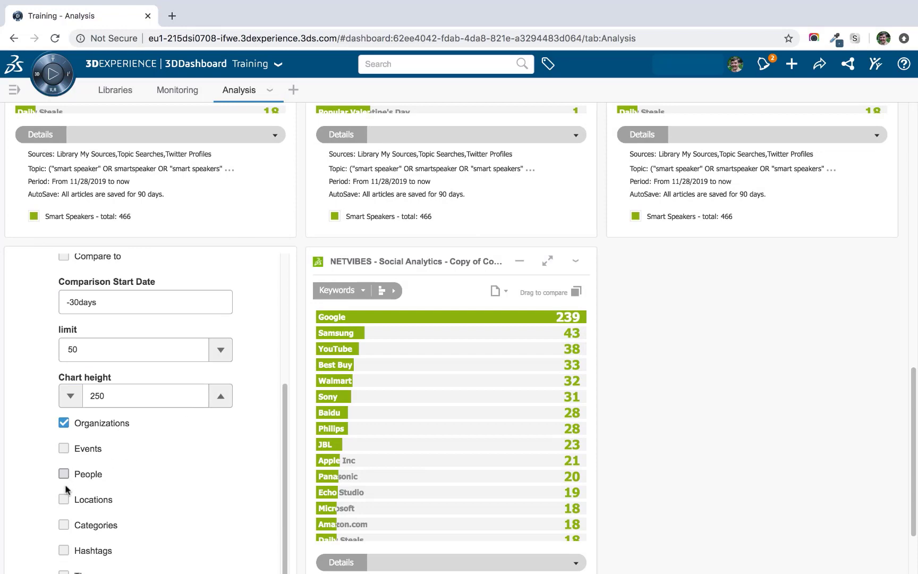
click(64, 424)
scroll(223, 500, down, 2)
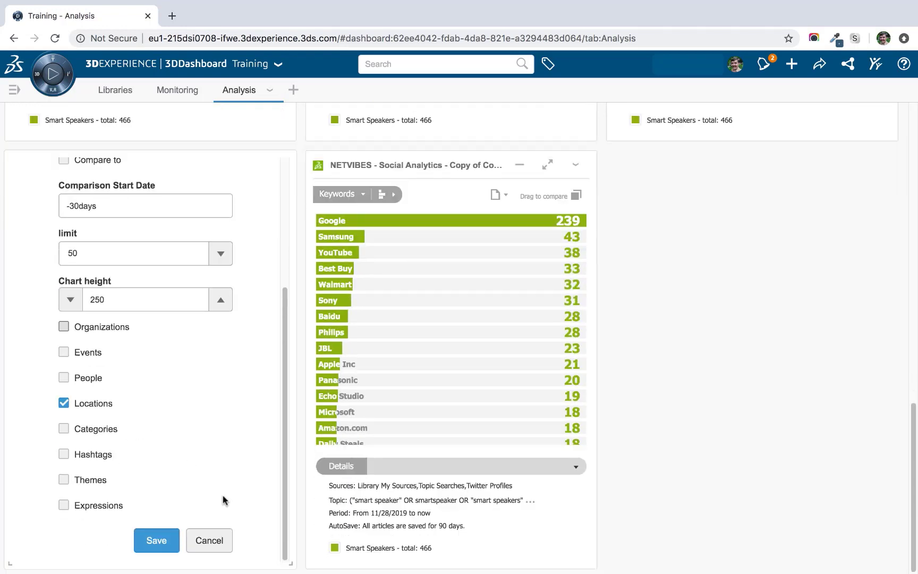
click(164, 541)
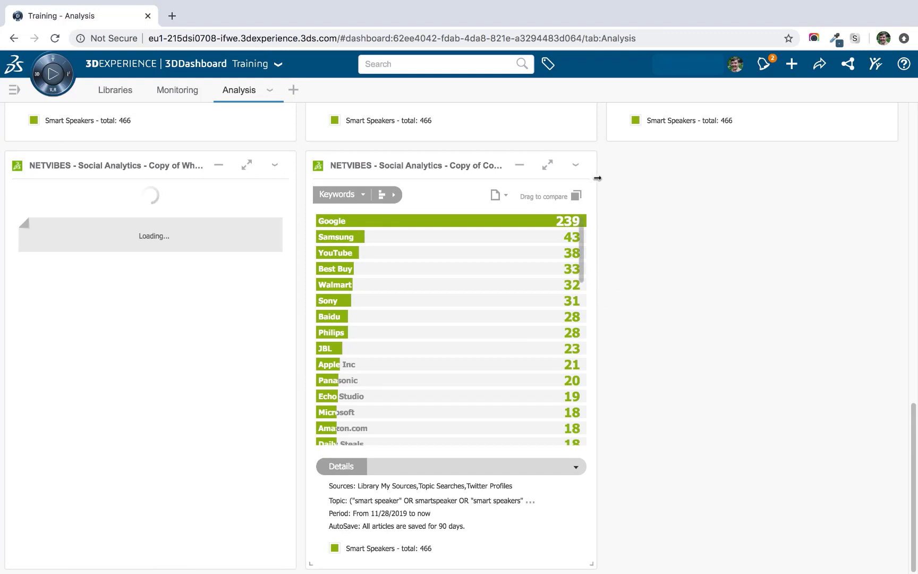
Clear the title of the second keyword widget in the bottom row, make it show Hashtags instead of Organizations, and save.
click(578, 168)
click(576, 184)
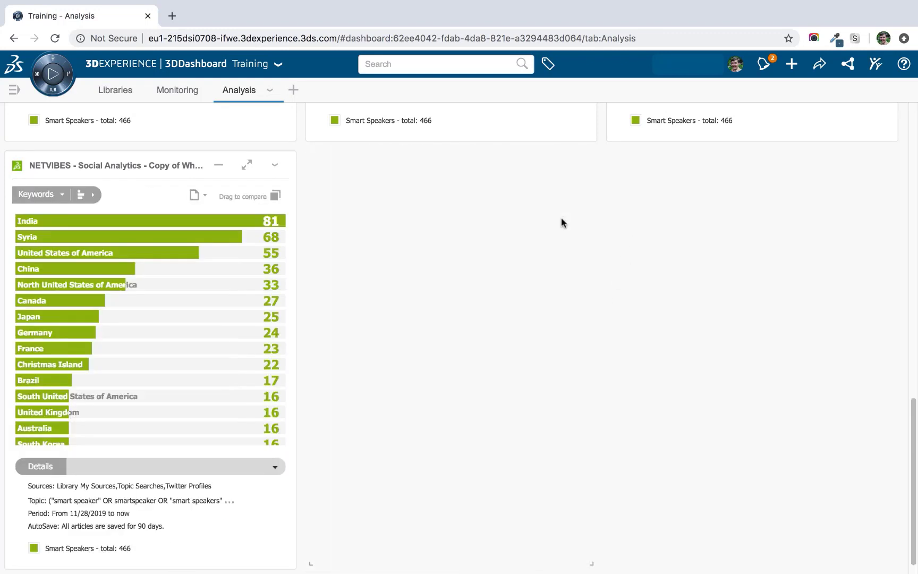
key(super+a)
key(BackSpace)
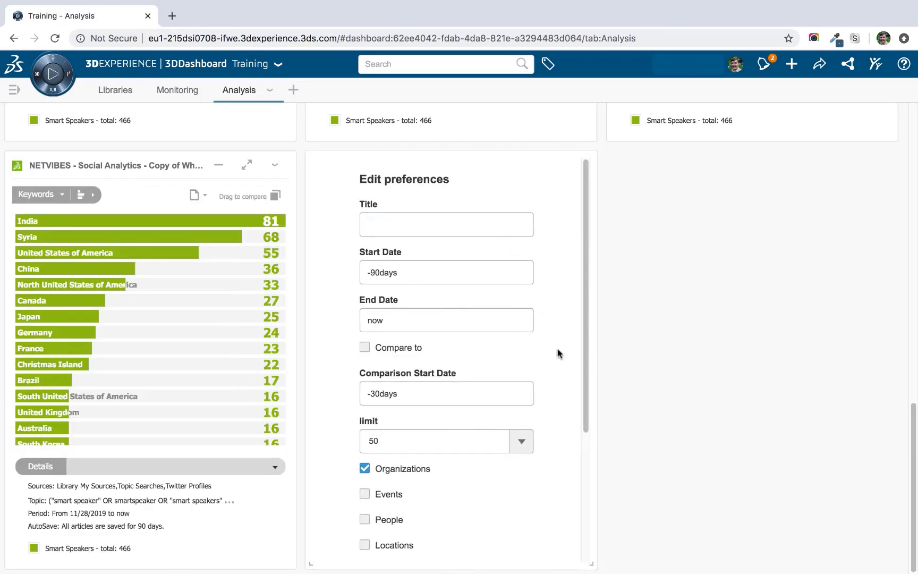
scroll(557, 353, down, 5)
click(395, 408)
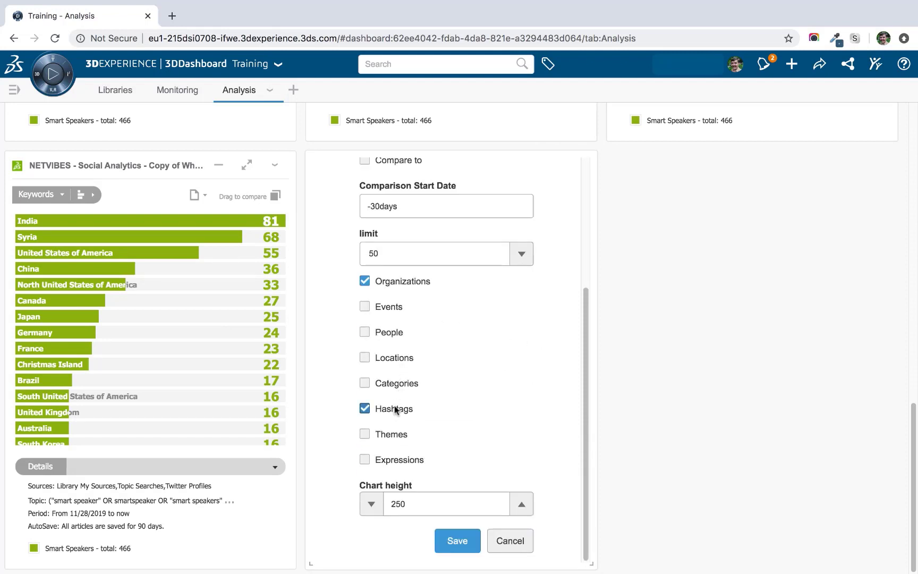
click(457, 540)
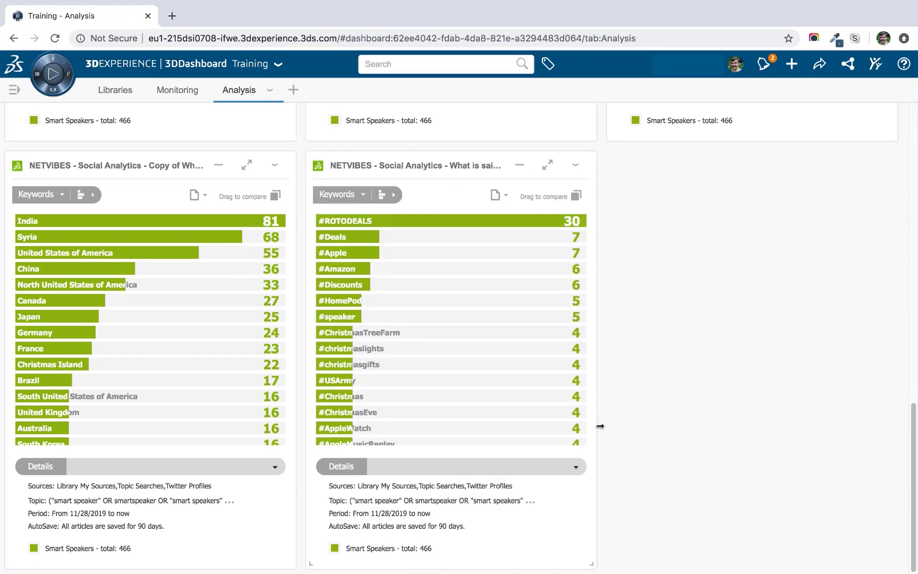
Clear the title of the third keyword widget below the trend chart row, make it show Themes and Expressions instead of Organizations, and save.
scroll(598, 426, up, 10)
click(882, 293)
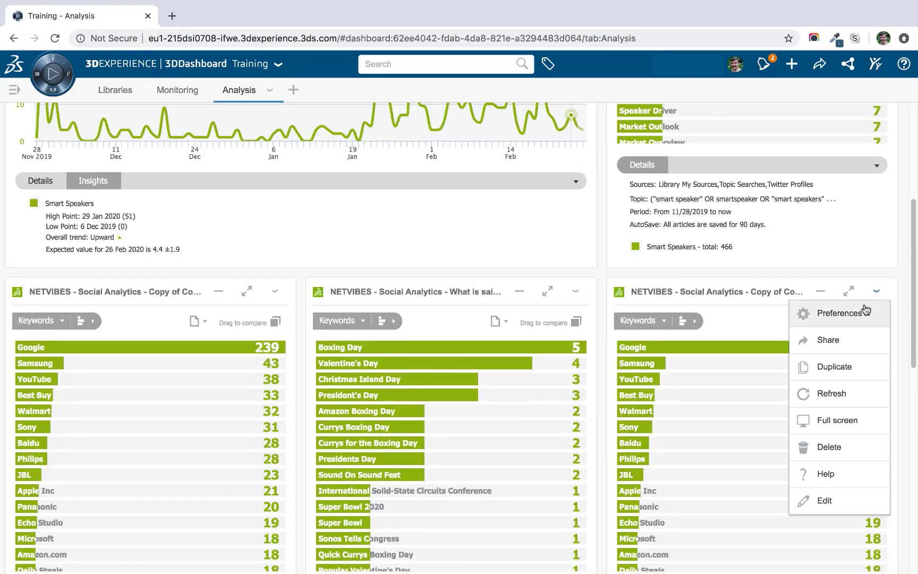
click(865, 309)
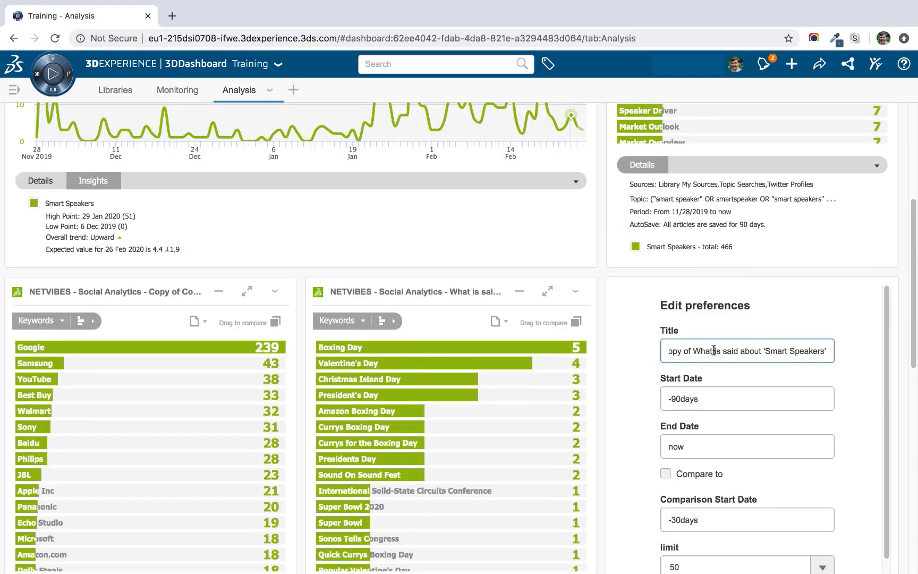
triple_click(713, 350)
key(BackSpace)
scroll(635, 389, down, 5)
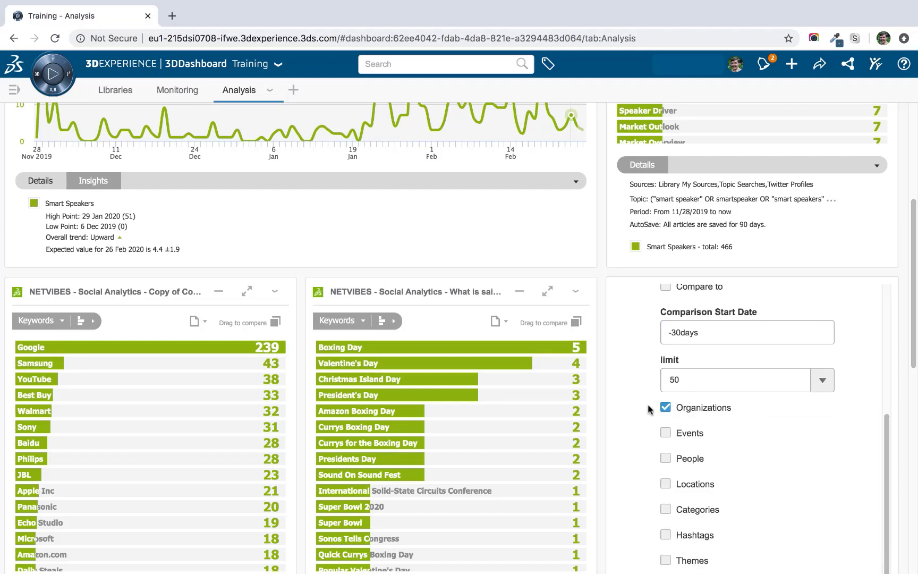
scroll(743, 445, down, 2)
click(711, 332)
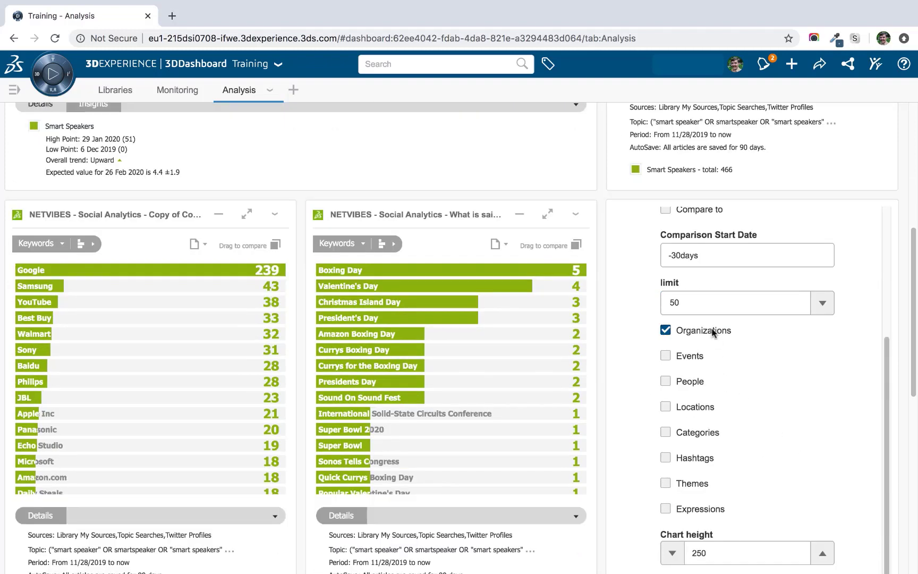
click(694, 485)
click(696, 510)
scroll(817, 396, down, 6)
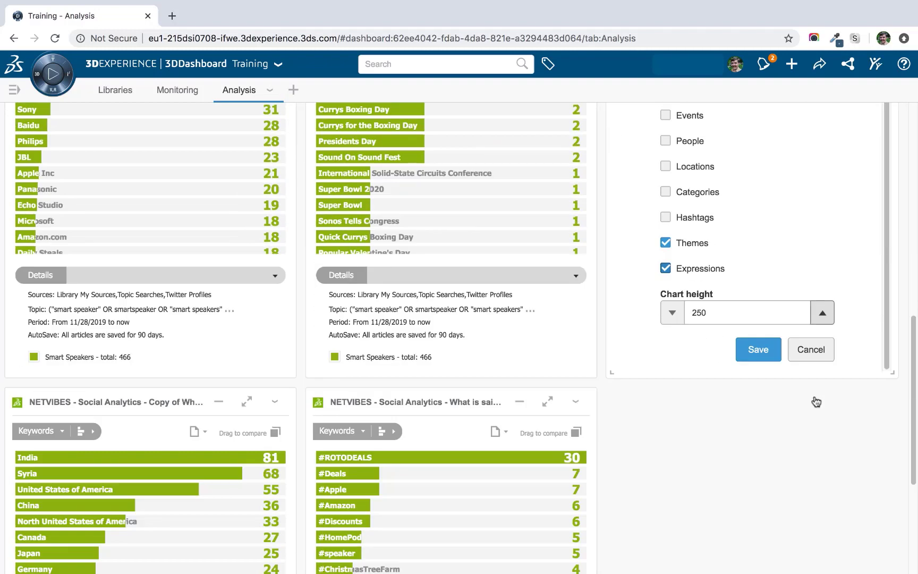
click(742, 356)
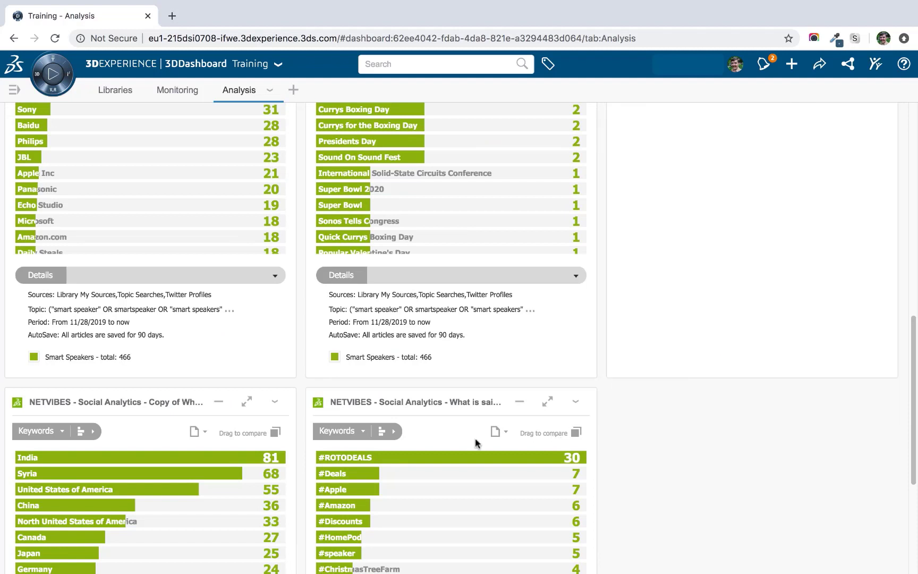
Clear the title of the locations keyword widget and save its preferences.
click(275, 402)
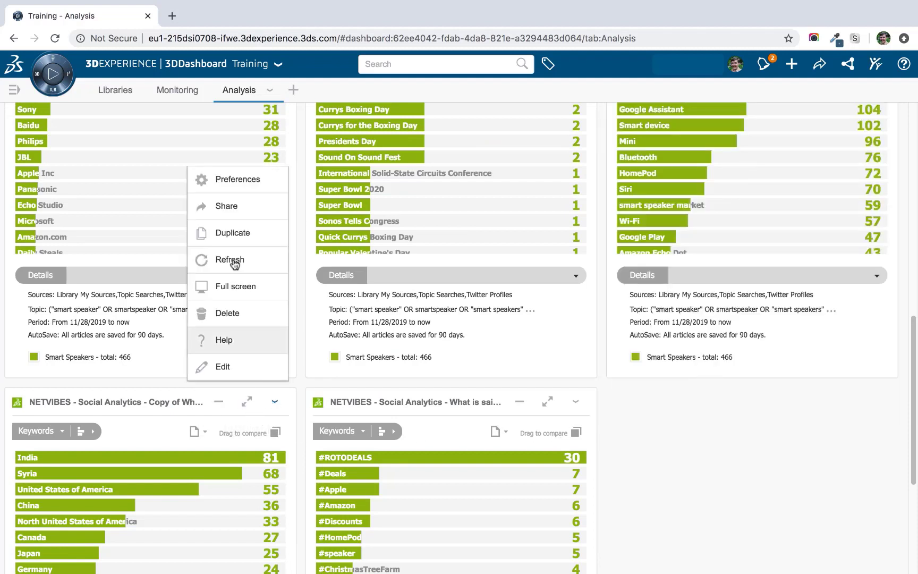
click(236, 186)
triple_click(169, 460)
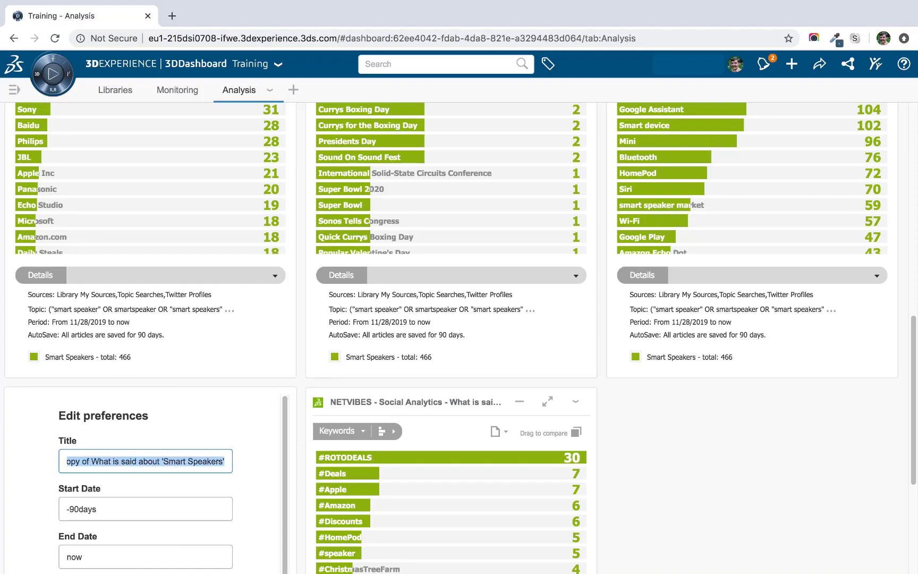
key(BackSpace)
key(Return)
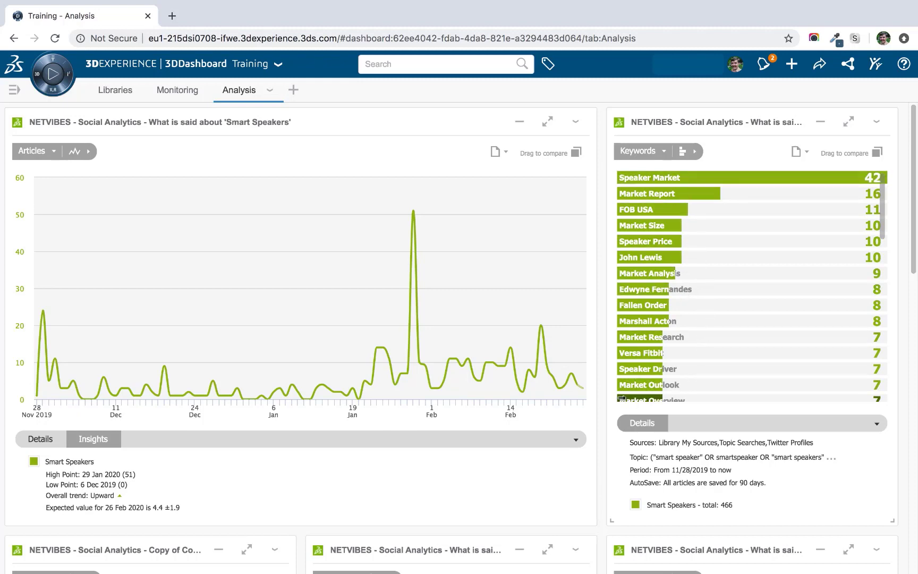
Rename the series of the organizations keyword widget to "Smart Speakers - Organizations".
scroll(612, 404, down, 8)
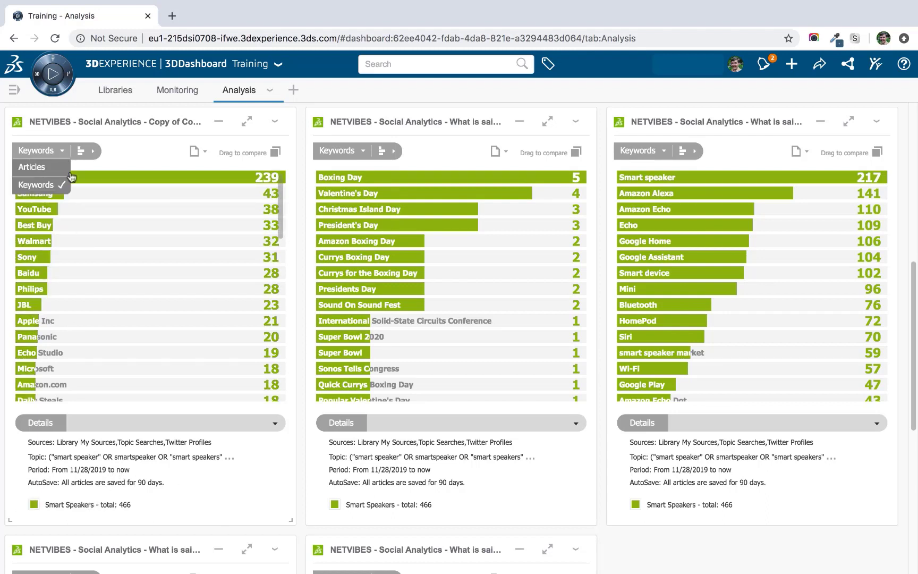
mouse_move(90, 179)
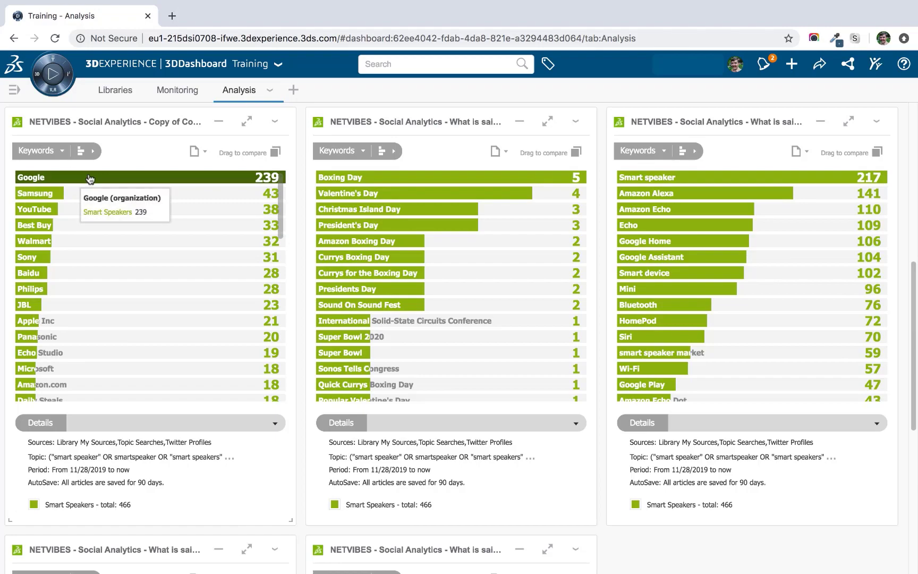
click(107, 505)
click(166, 167)
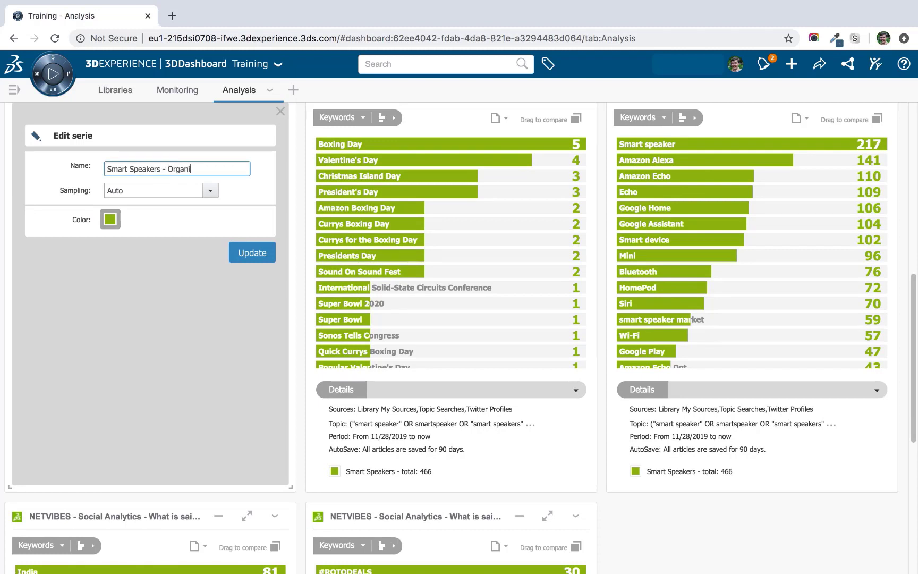
key(Return)
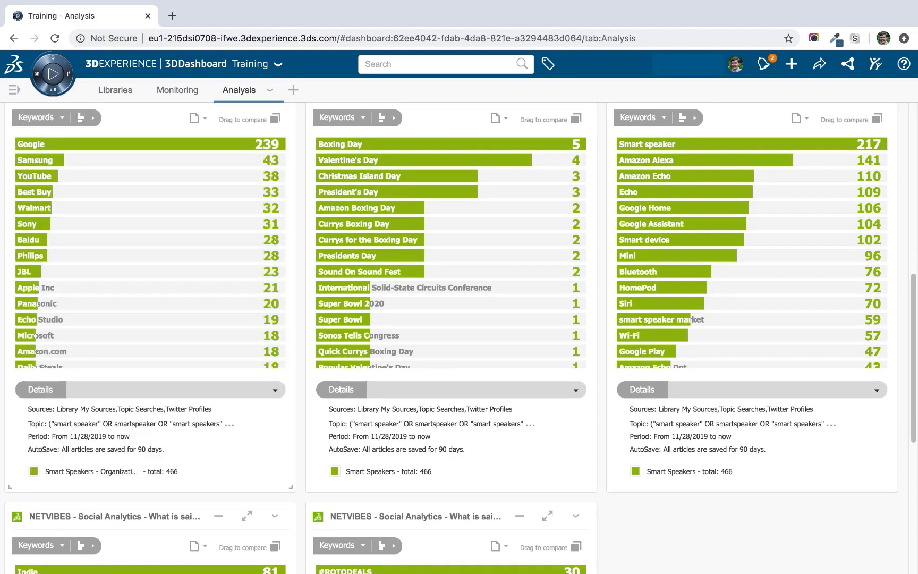
Rename the series of the events keyword widget to "Smart Speakers - Events".
click(420, 473)
click(491, 170)
key(End)
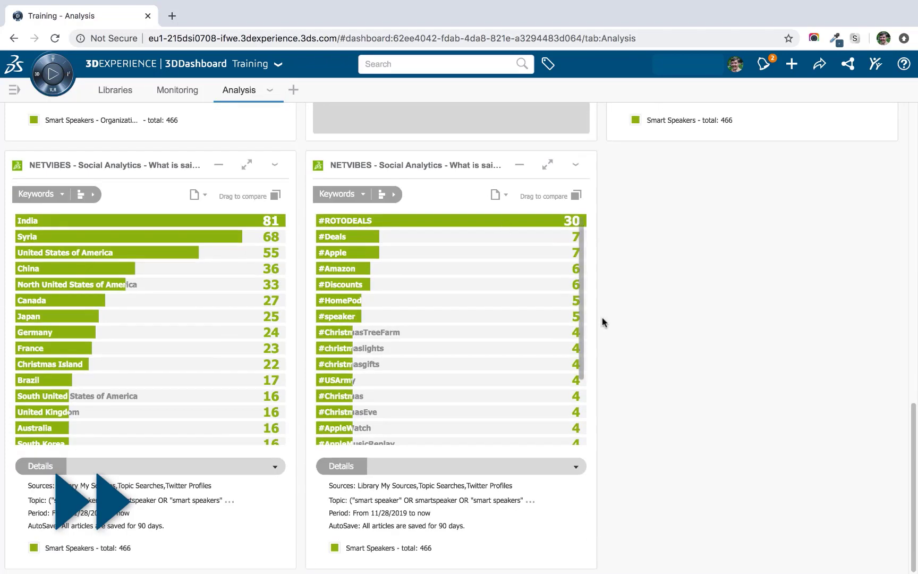
scroll(605, 324, up, 9)
key(Return)
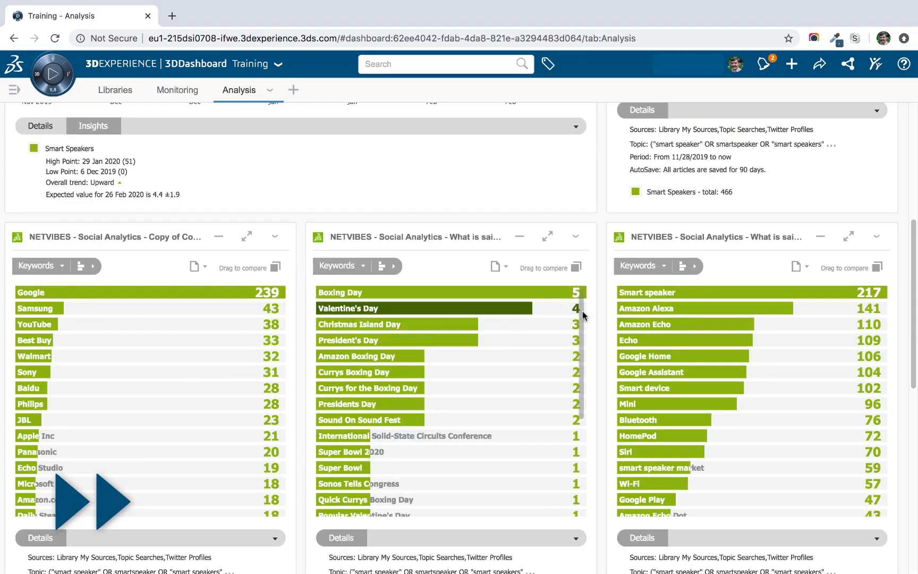
Rename the series of the keyword widget beside the trend chart to "Smart Speakers - People".
scroll(602, 313, up, 6)
click(751, 502)
click(771, 169)
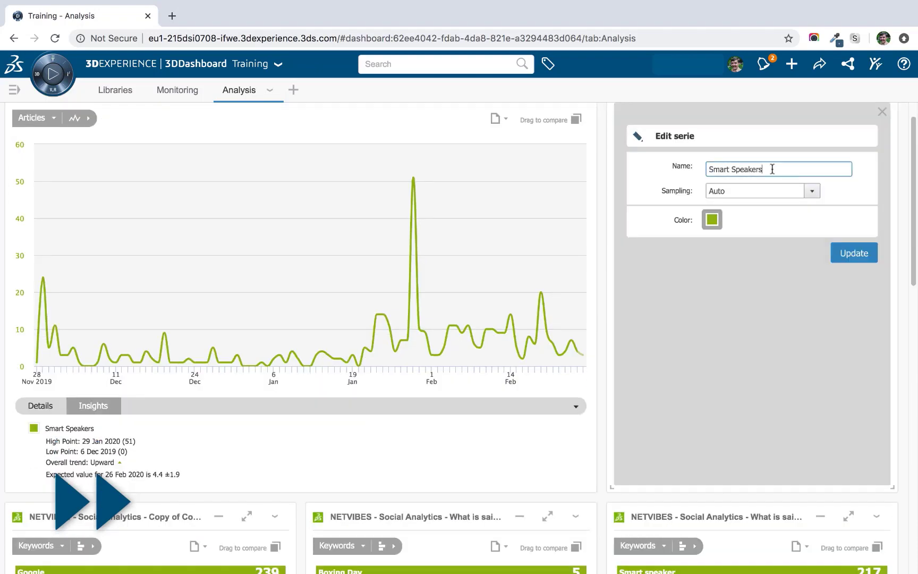
text(- People)
key(Return)
Rename the series of the locations keyword widget to "Smart Speakers - Locations".
scroll(399, 373, down, 12)
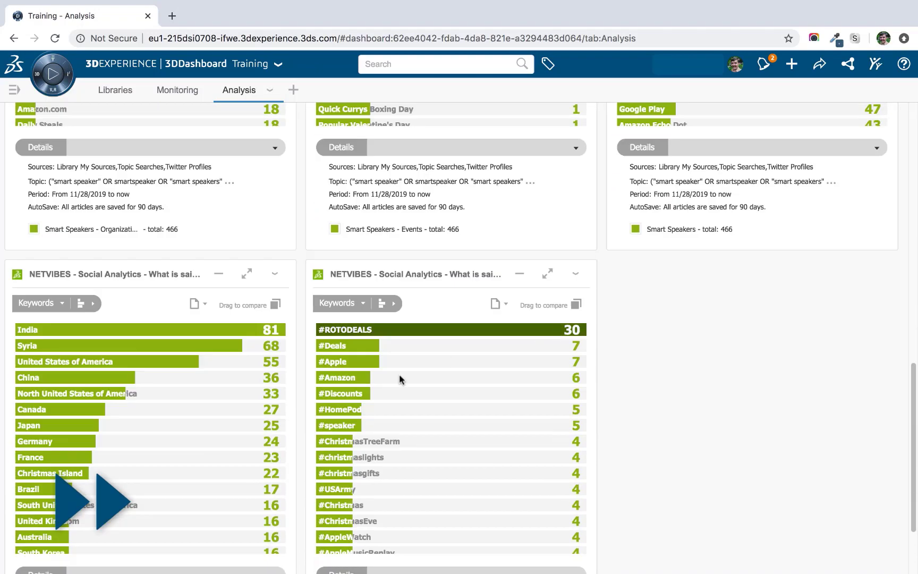
scroll(301, 387, down, 3)
click(96, 550)
click(201, 245)
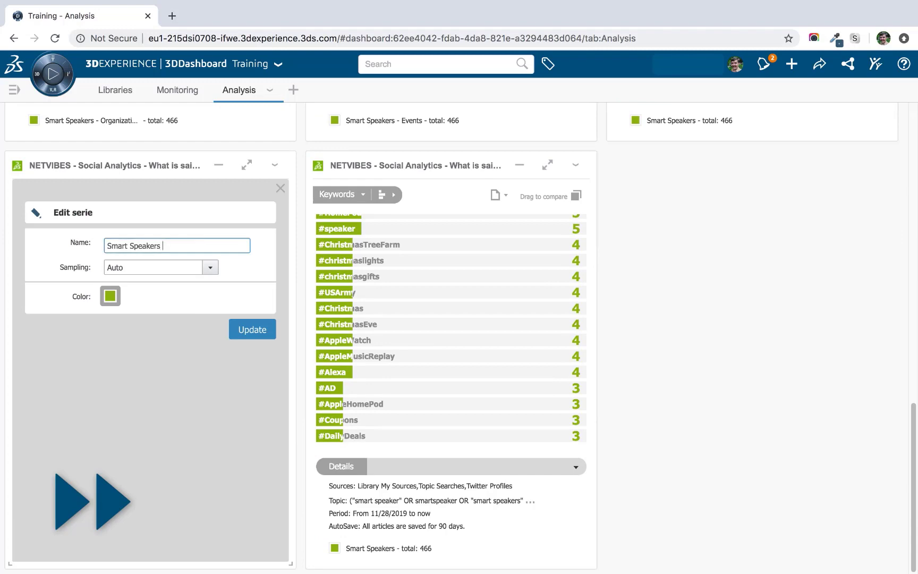
text(- Location)
key(Return)
Rename the series of the hashtags keyword widget to "Smart Speakers - Hashtag".
click(372, 548)
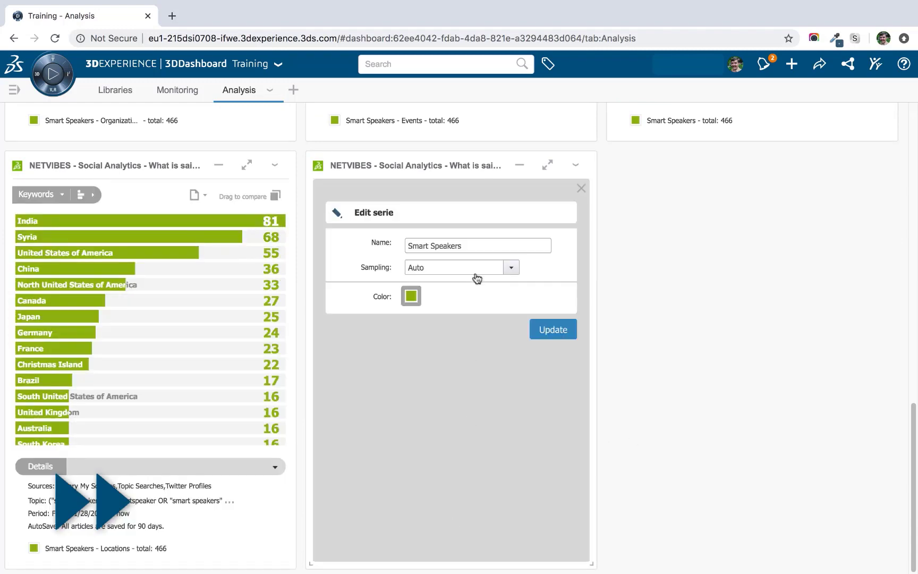
click(486, 245)
text(- Hashtag)
key(Return)
Rename the series of the themes and expressions keyword widget to "Smart Speakers - Themes & Expressions".
scroll(651, 319, up, 14)
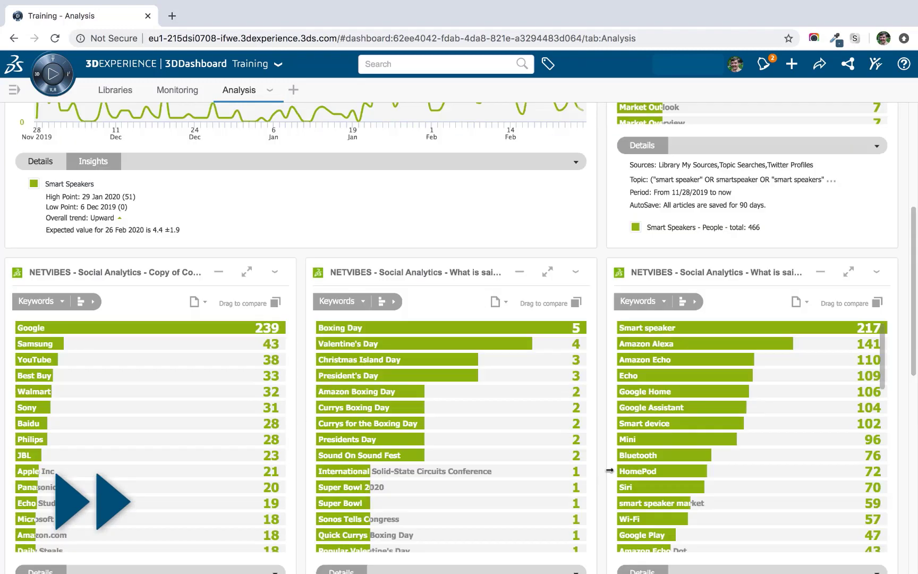
scroll(652, 482, down, 5)
click(652, 480)
click(773, 170)
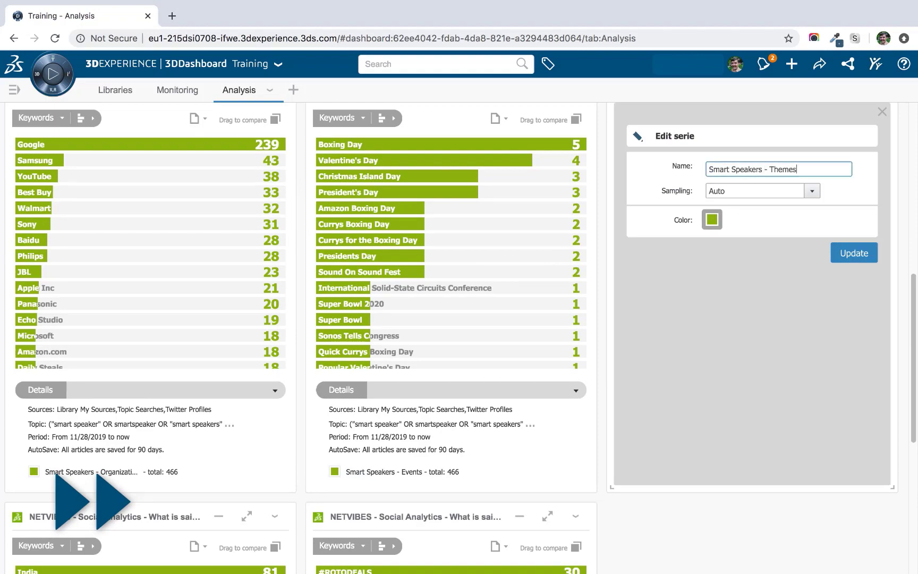
text(- Themes & Expressions)
key(Return)
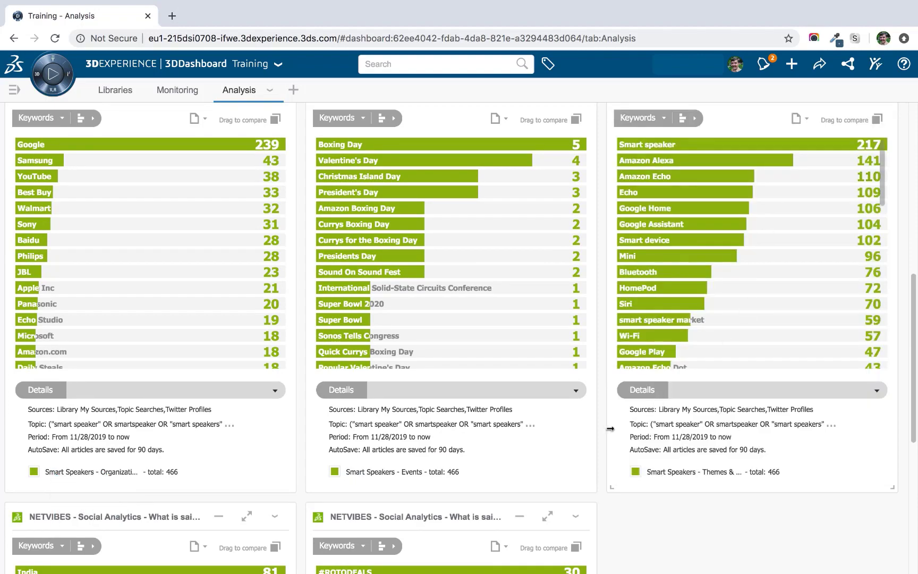
Add a new Social Analytics widget from the favorite apps beside the trend chart, above the People keyword widget.
scroll(608, 430, up, 8)
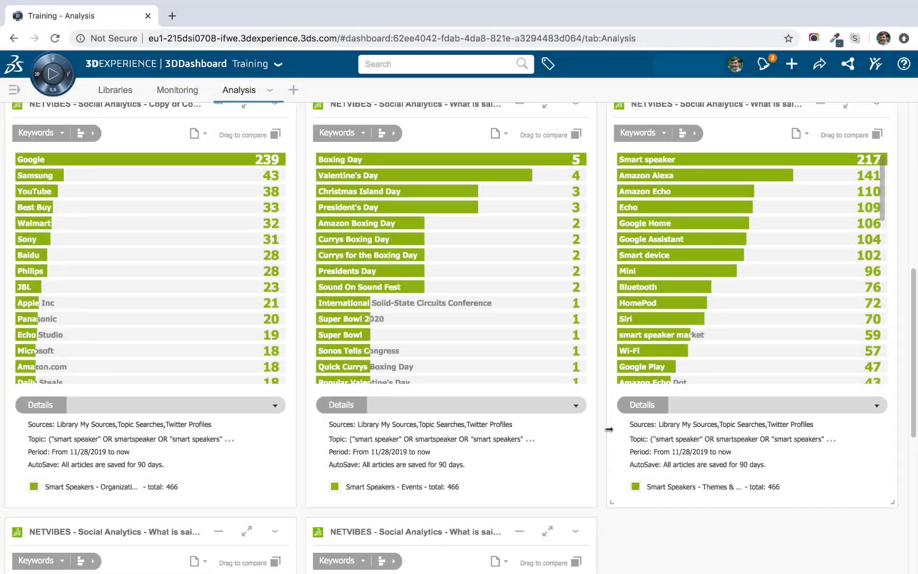
scroll(609, 429, up, 8)
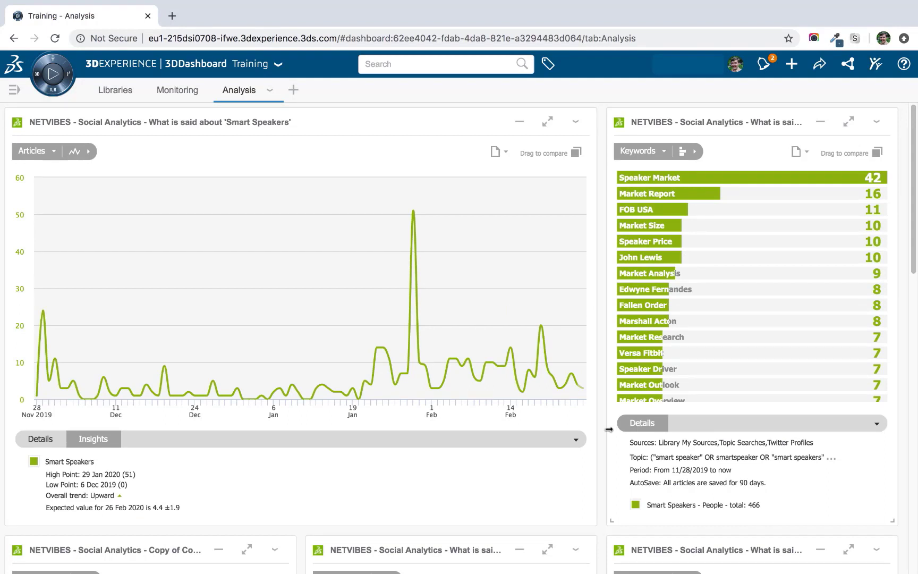
click(69, 79)
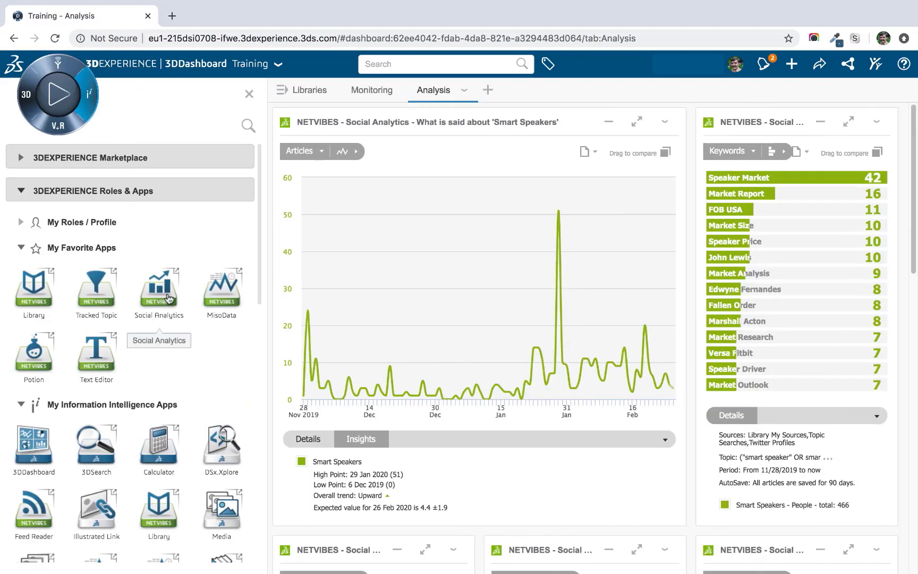
drag(159, 303, 916, 163)
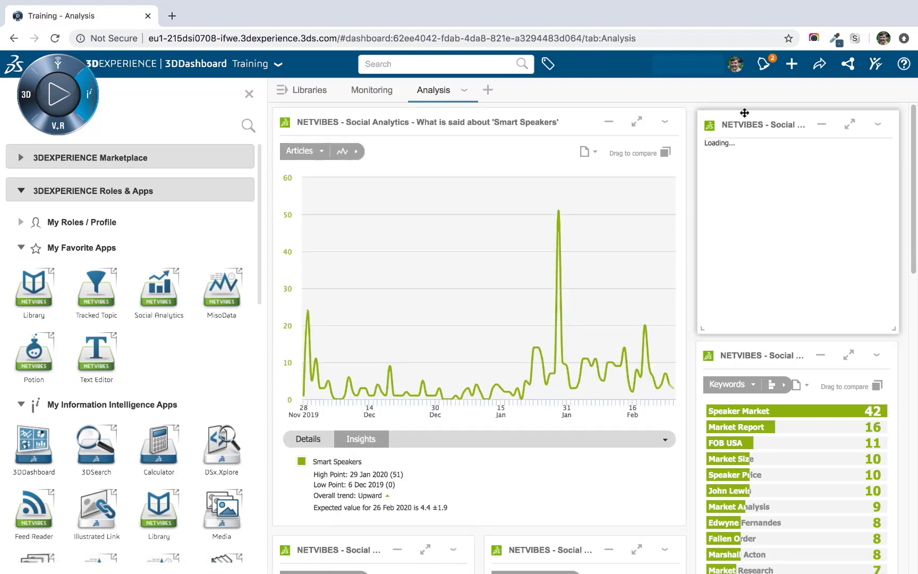
Configure the new Social Analytics widget with the sources My Sources, Topic Searches and Twitter Profiles.
click(249, 94)
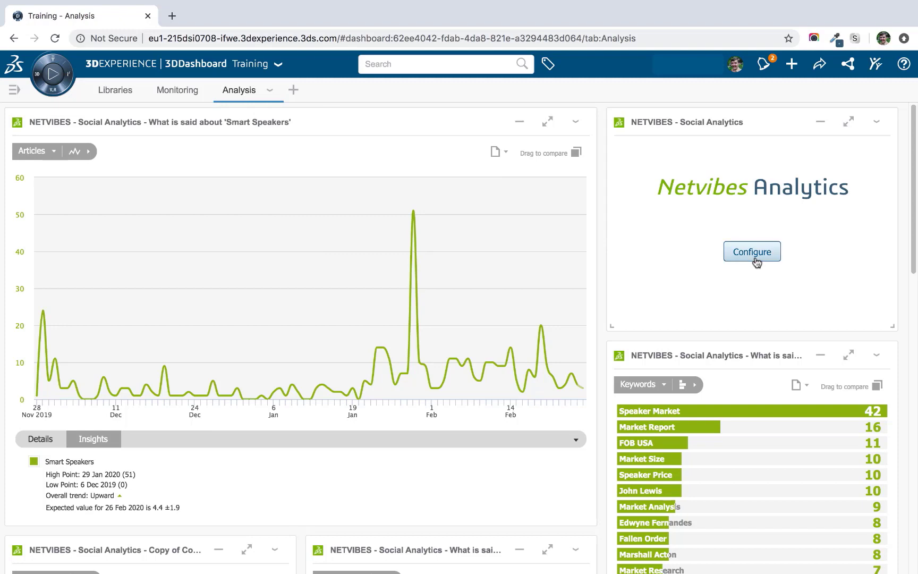
click(753, 252)
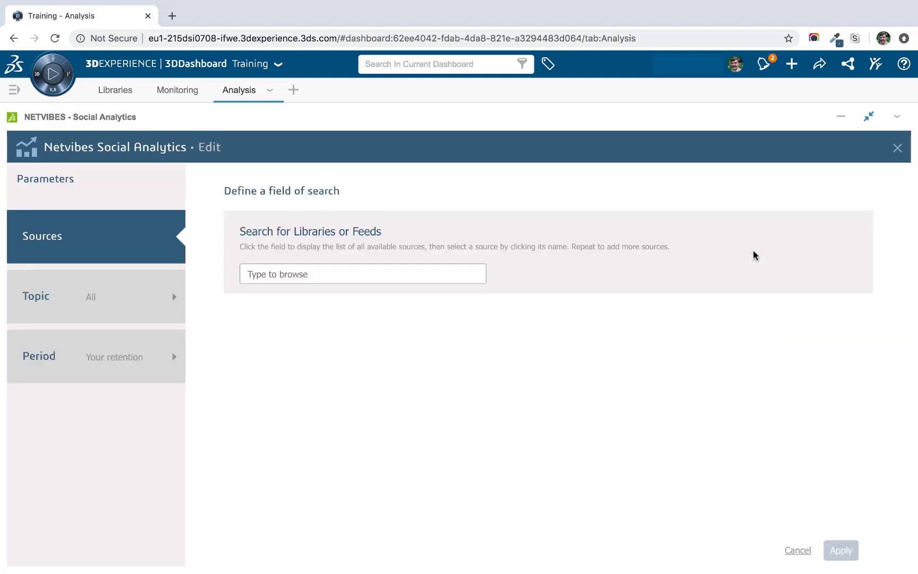
click(297, 274)
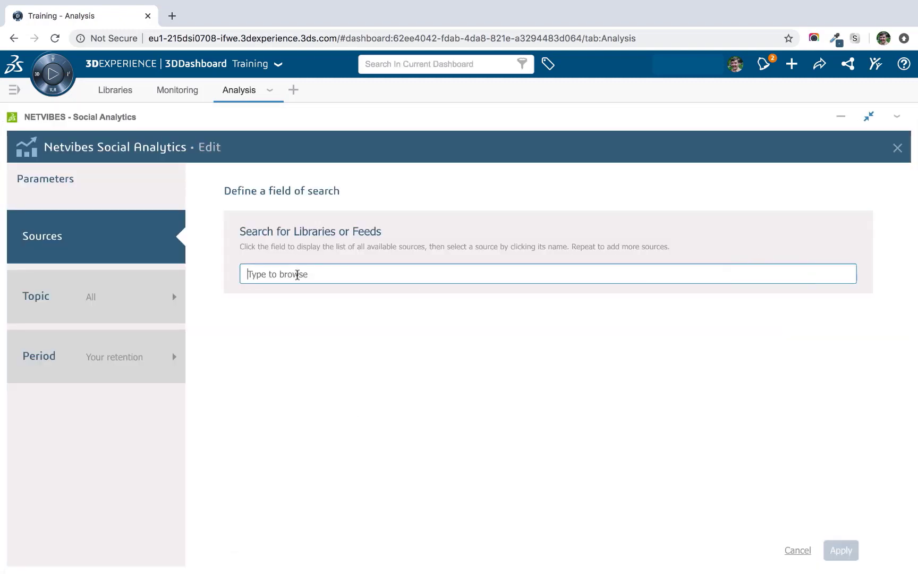
click(316, 317)
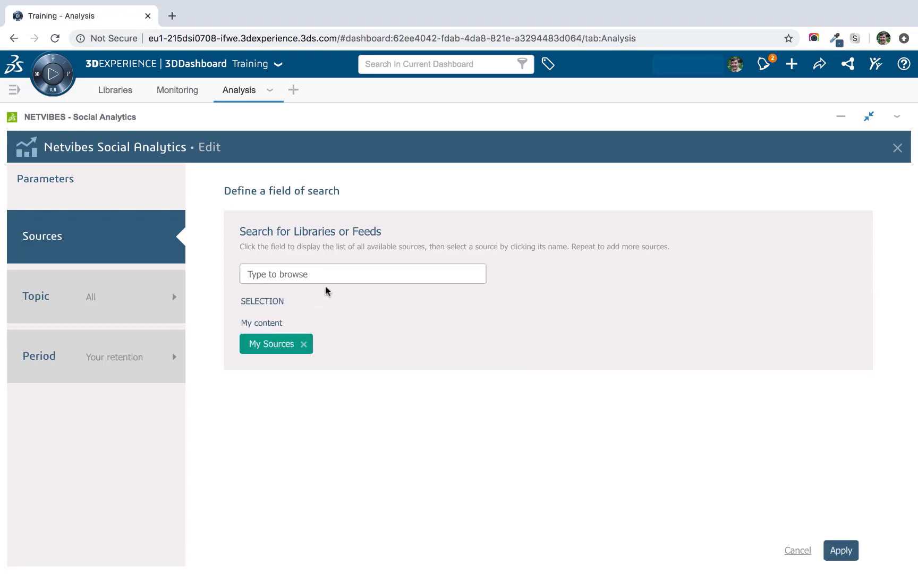
click(332, 283)
click(330, 331)
click(333, 274)
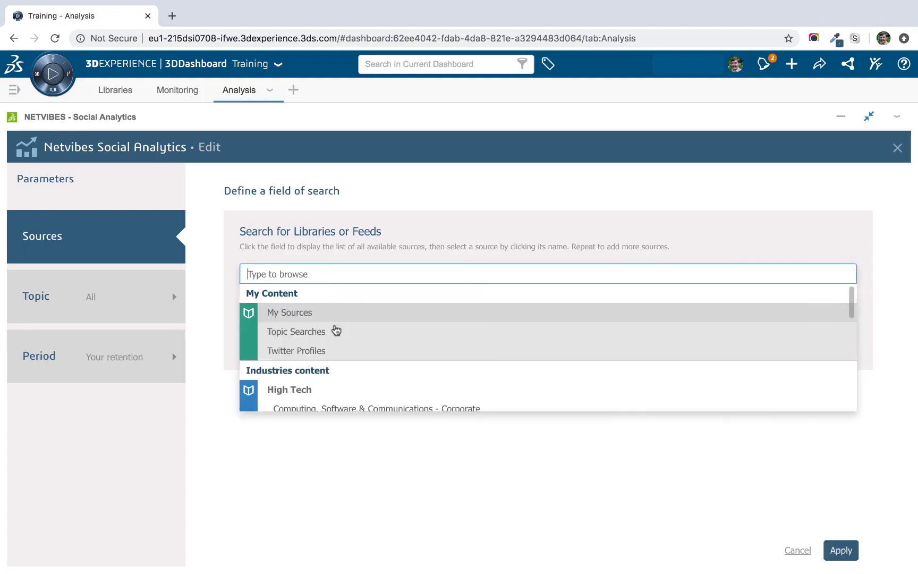
click(334, 351)
click(839, 550)
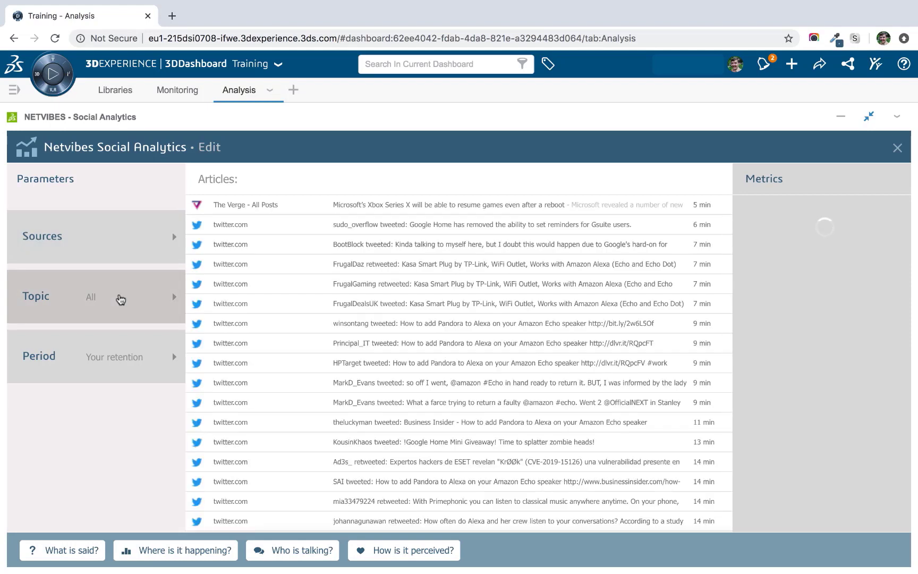
Set the topic to ("smart speaker" OR smartspeaker OR "smart speakers" OR smartspeakers) NEAR (pricing OR price OR prices OR discounts OR cost OR costs).
click(121, 300)
click(288, 287)
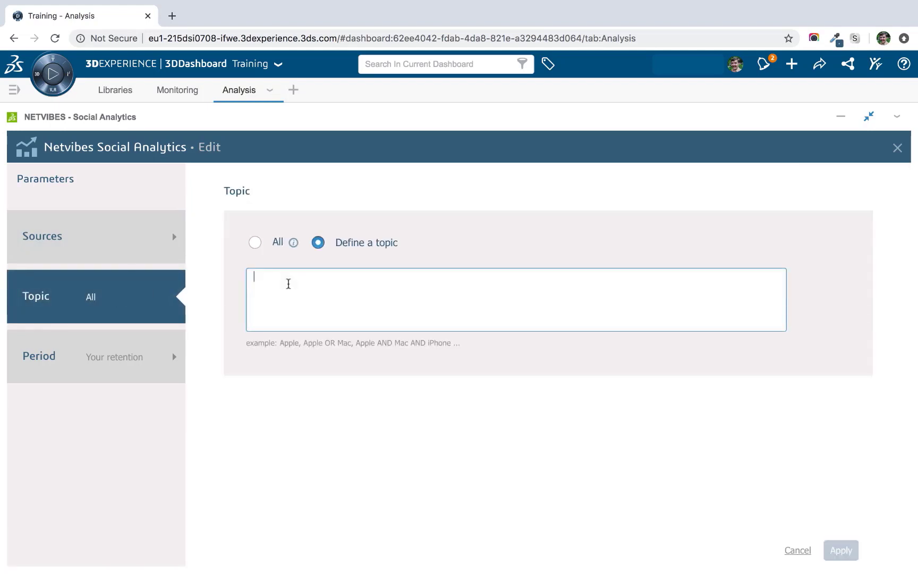
text(("smart speaker" OR smartspeaker OR "smart speakers" OR smartspeakers) NEAR (pricing OR price OR prices OR discounts OR cost OR costs))
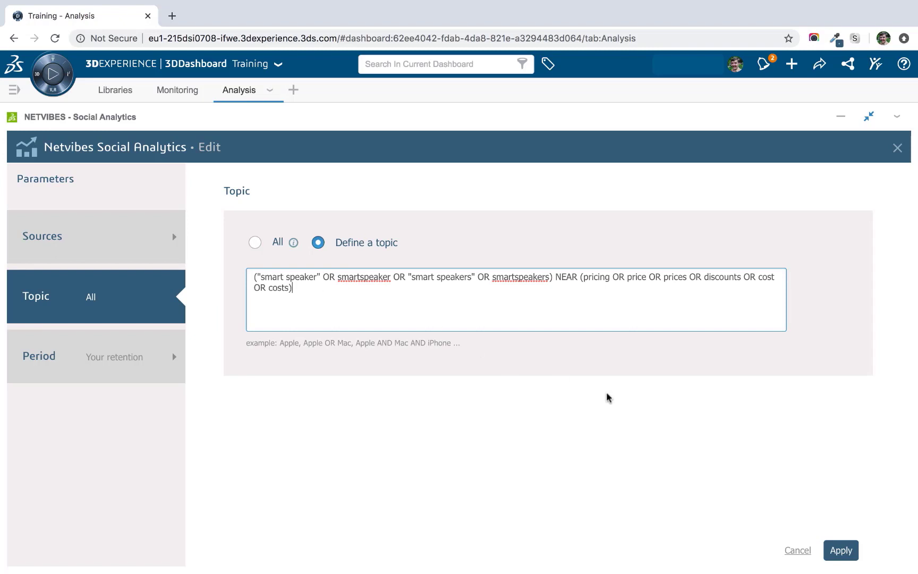
click(844, 550)
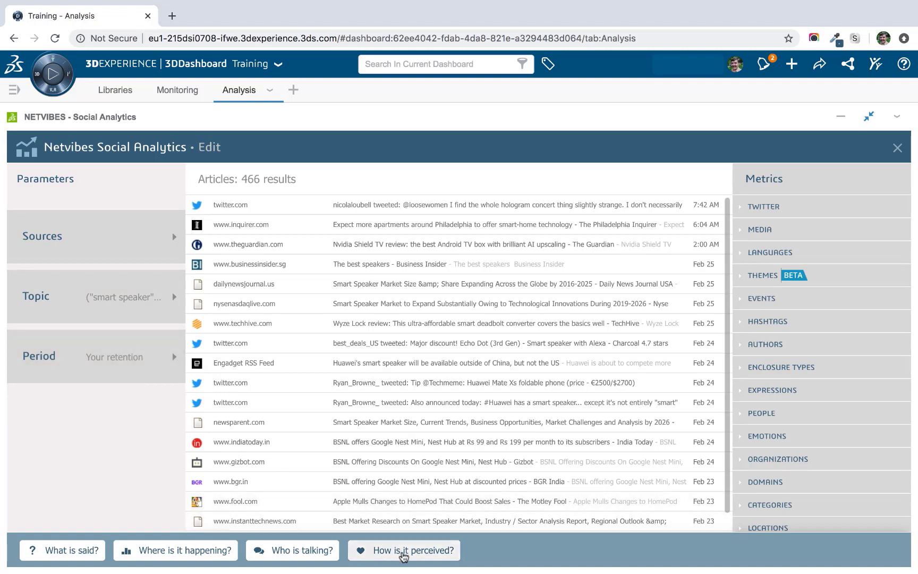
Display the results as the "How is it perceived?" analysis with the Emotion metric.
click(407, 552)
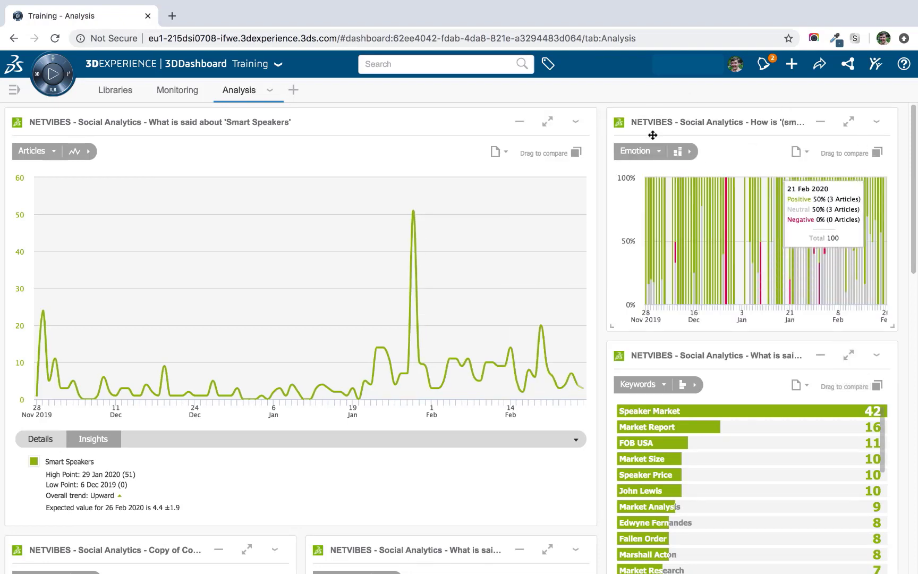
click(649, 153)
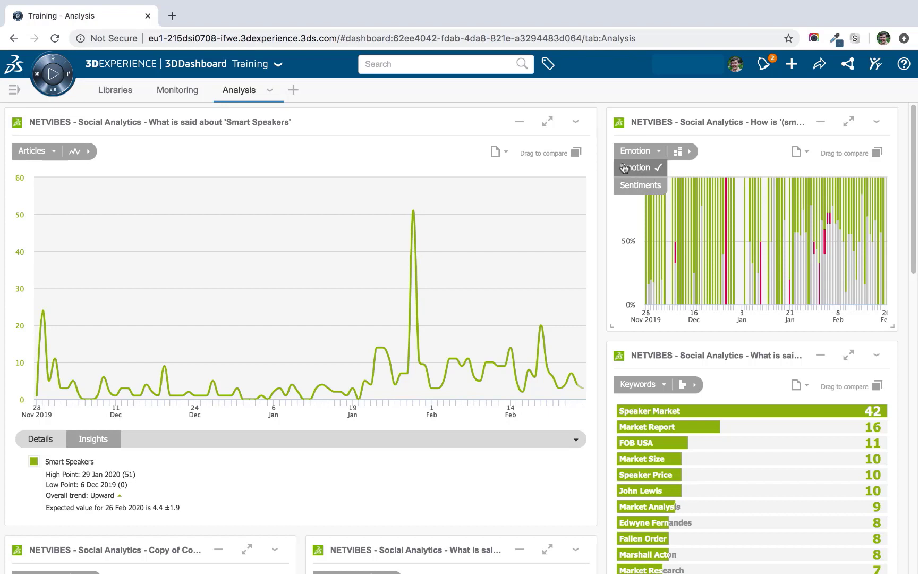
click(625, 168)
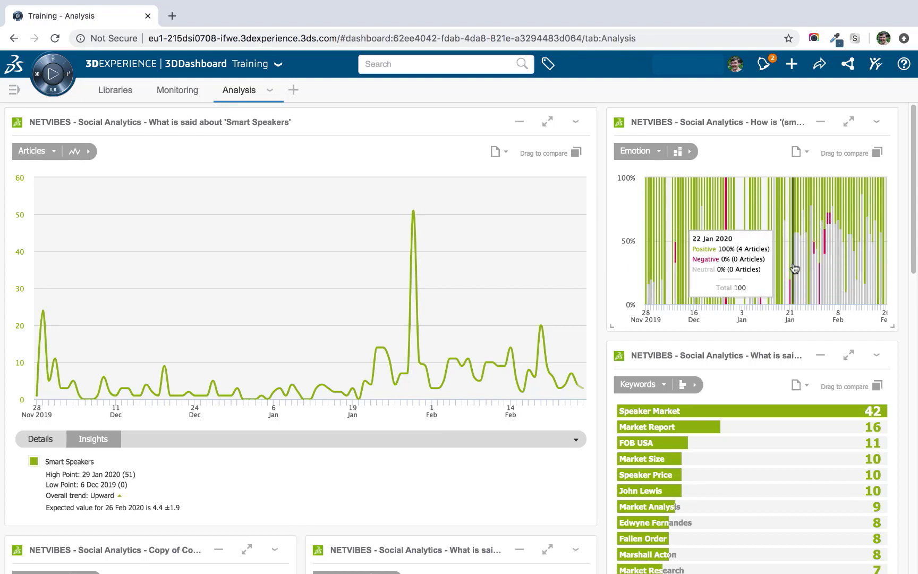
Set the emotion widget's range to weekly in its preferences and save.
click(877, 128)
click(874, 142)
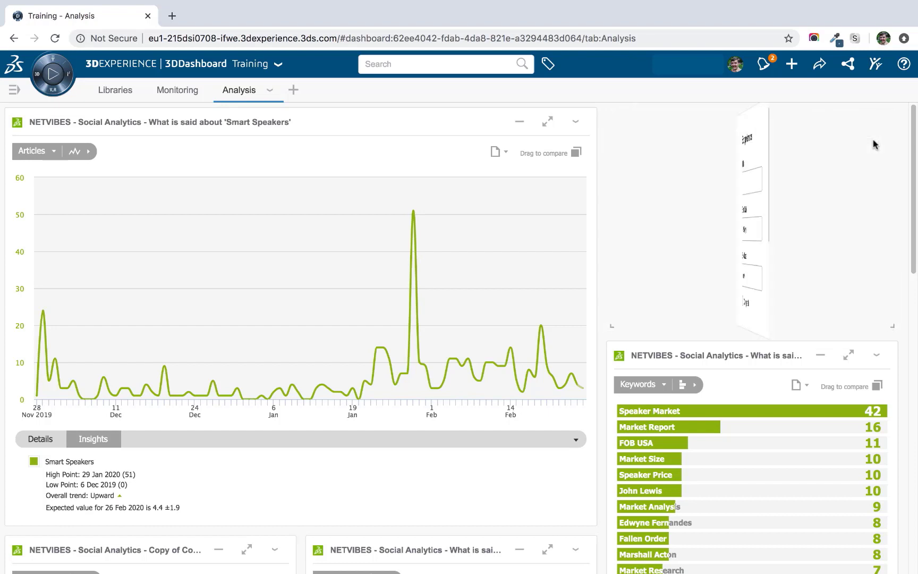
scroll(858, 212, down, 3)
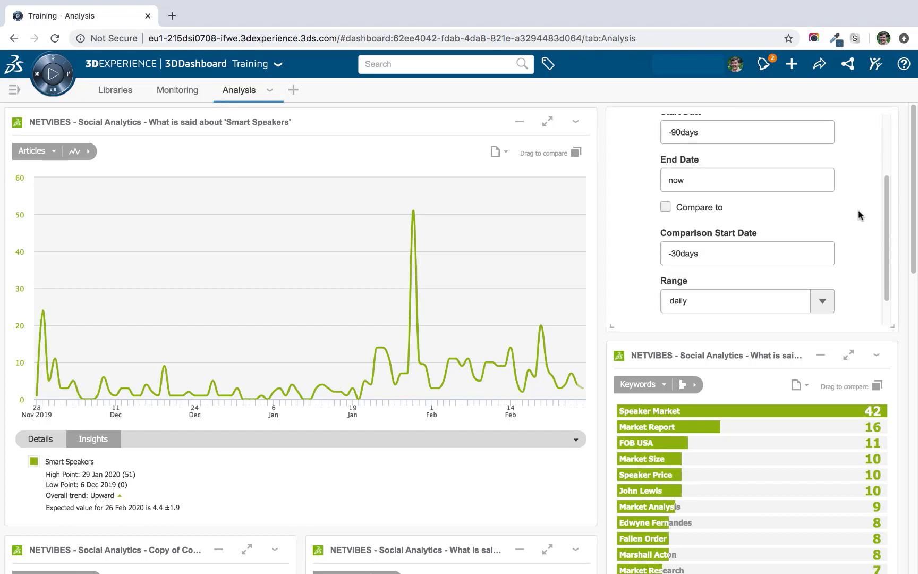
scroll(858, 209, down, 1)
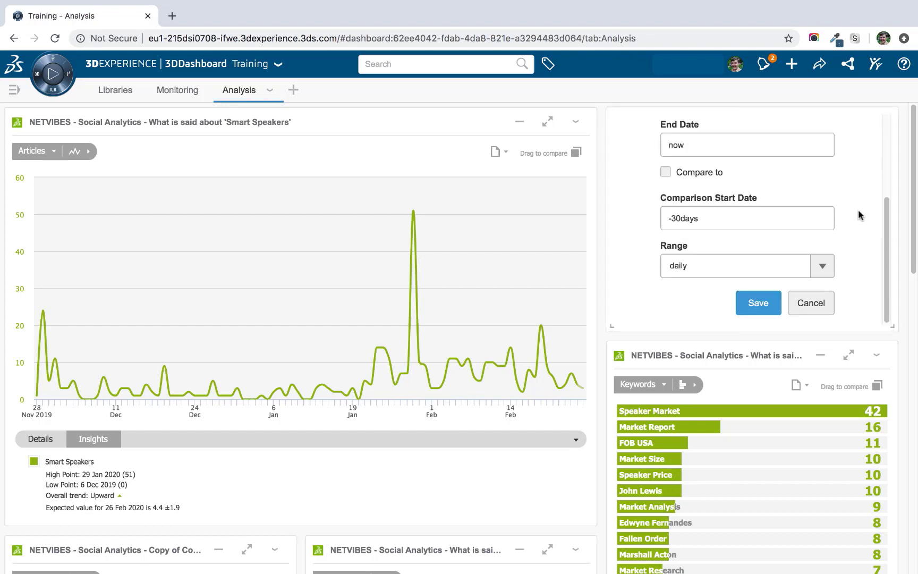
click(813, 273)
scroll(784, 299, down, 2)
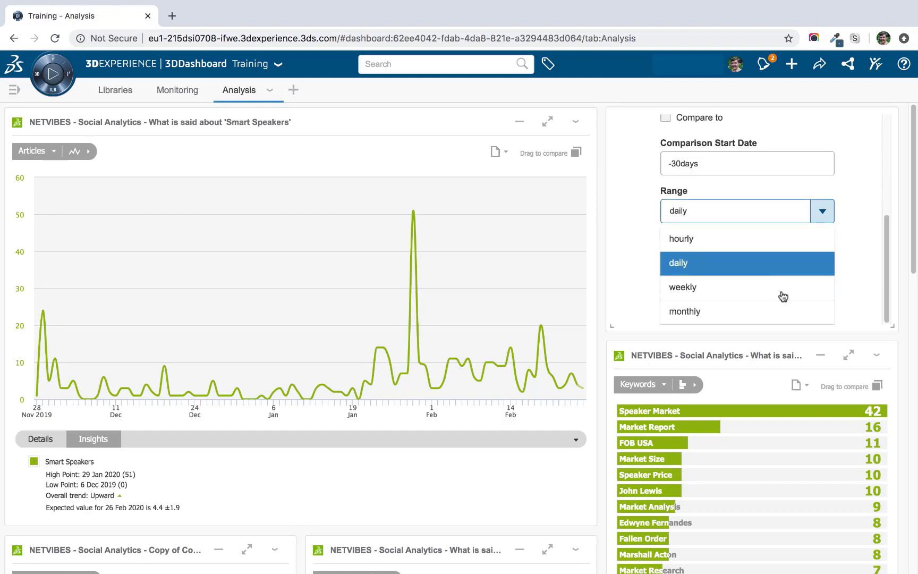
click(745, 288)
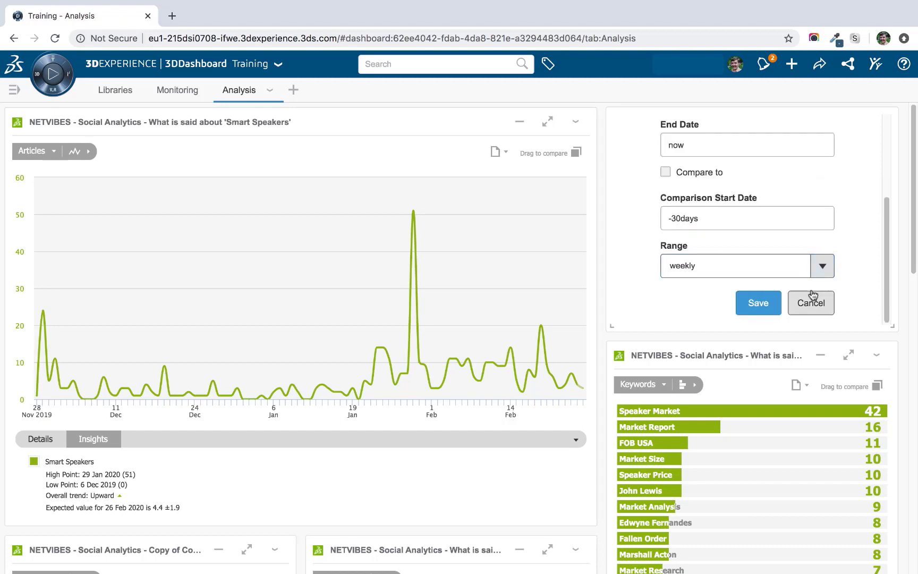
click(757, 306)
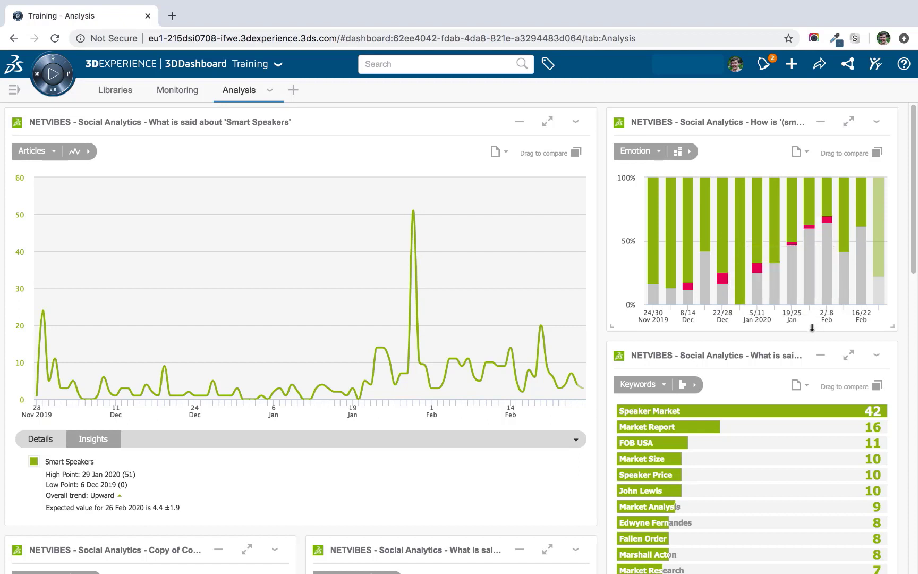
Enlarge the emotion widget to expose its details and rename its series to "Smart Speakers".
drag(812, 327, 769, 486)
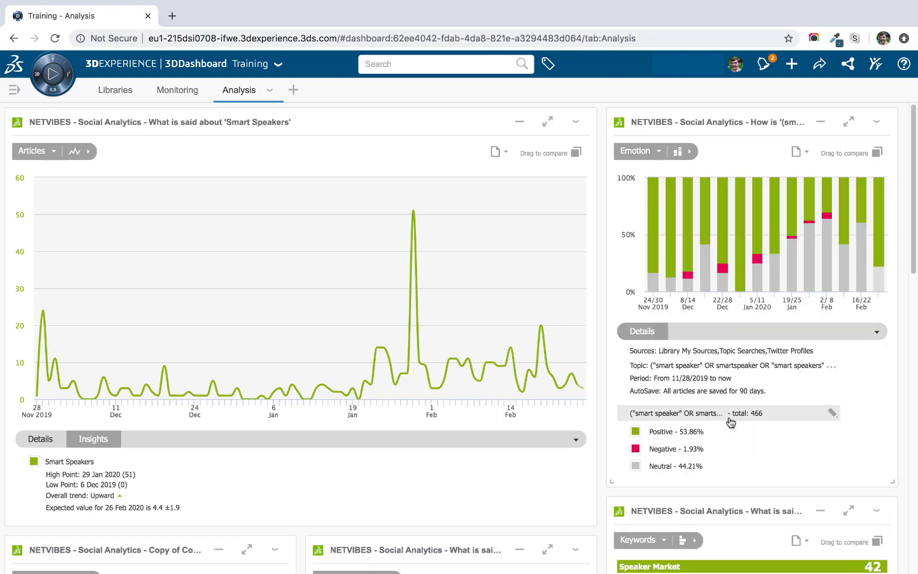
click(702, 414)
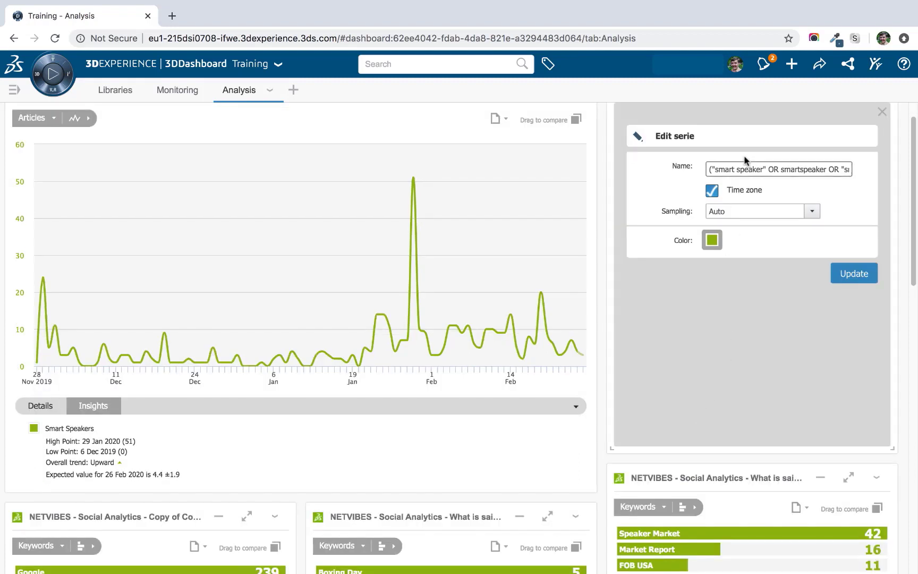
double_click(761, 169)
triple_click(761, 169)
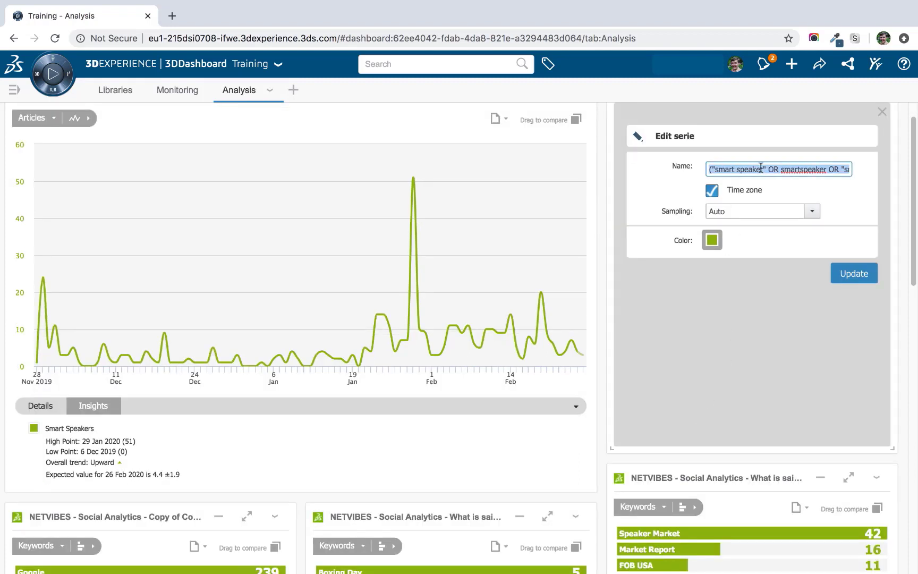
text(Smart Sp)
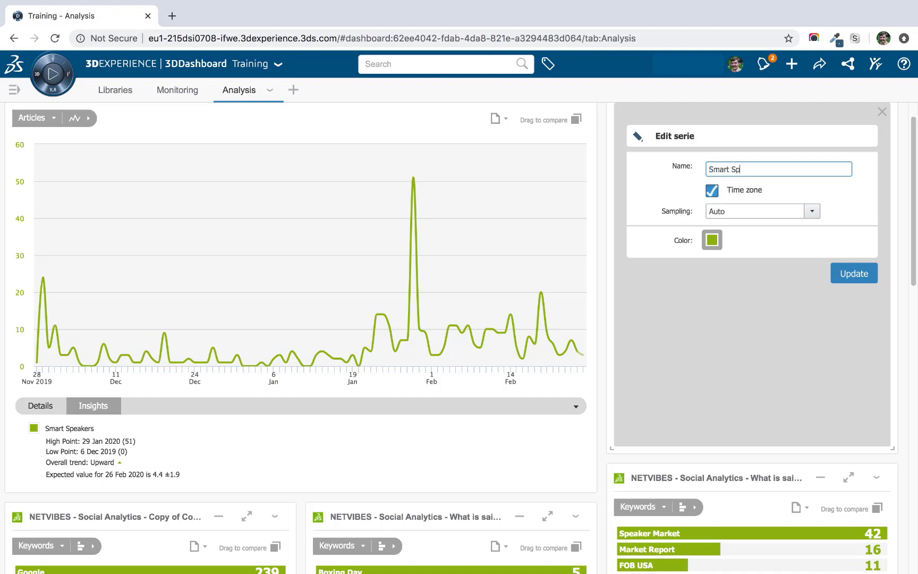
text(eakers)
click(851, 274)
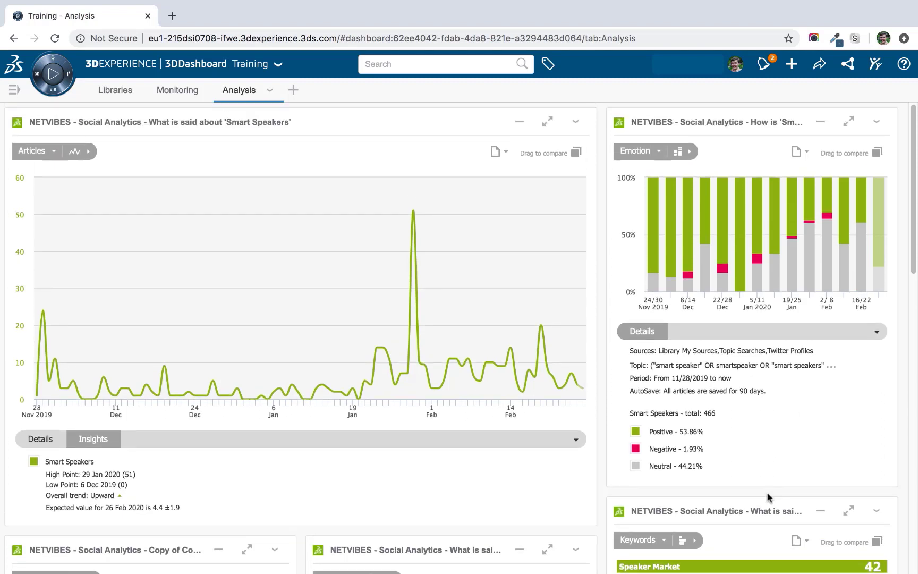
Collapse the emotion widget's details and reduce the widget's height.
click(876, 331)
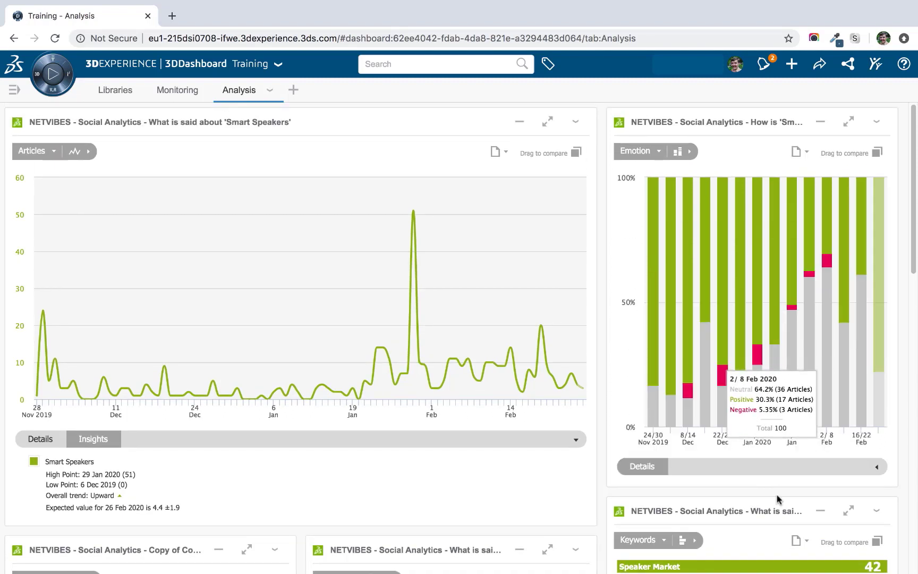
drag(777, 486, 763, 352)
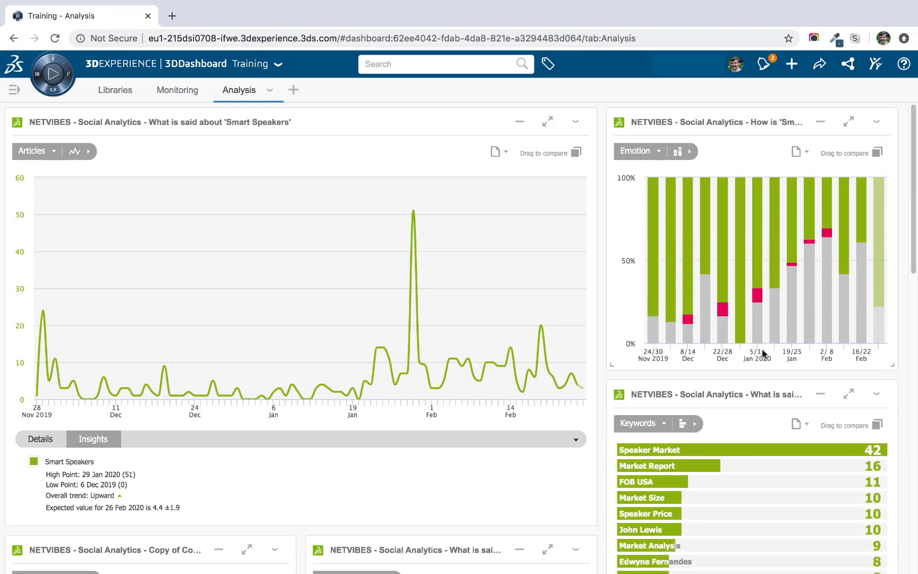
Duplicate the weekly emotion widget and reduce the height of the copy.
click(876, 126)
click(860, 192)
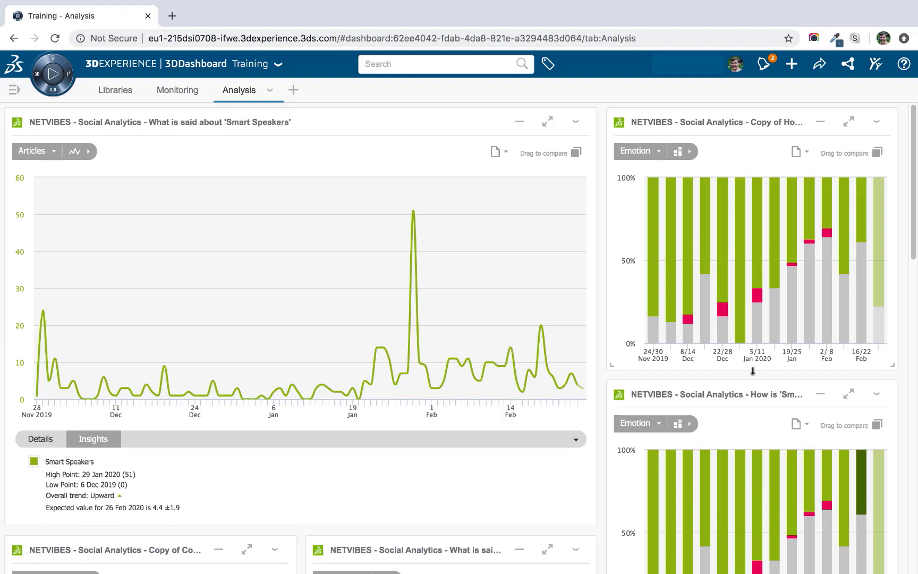
drag(751, 372, 735, 301)
Change the copied emotion widget's chart type from stacked bars to a donut chart.
mouse_move(685, 190)
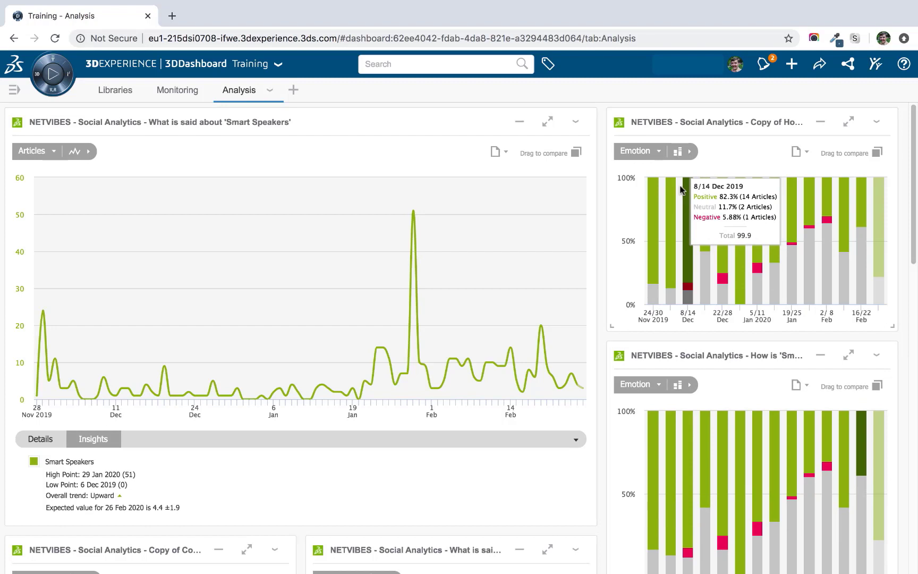
click(679, 152)
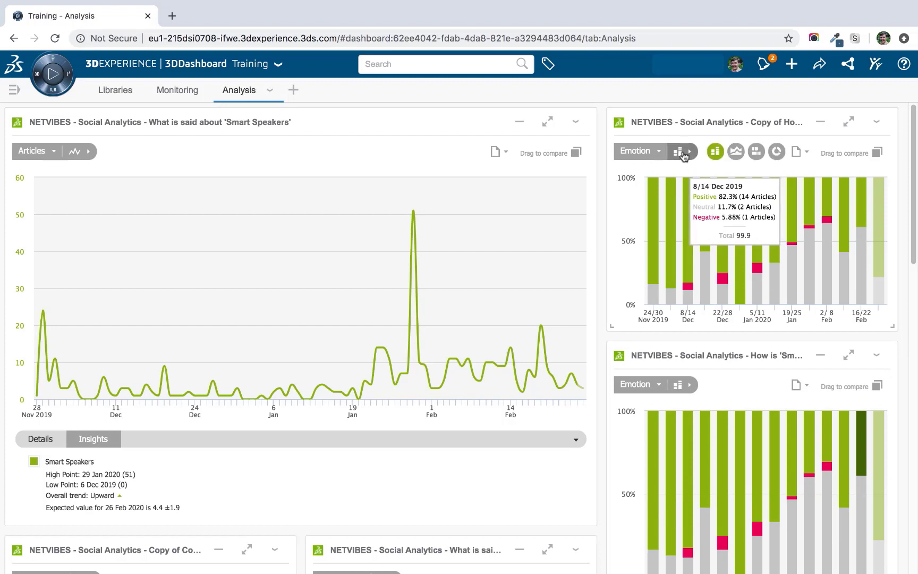
click(777, 153)
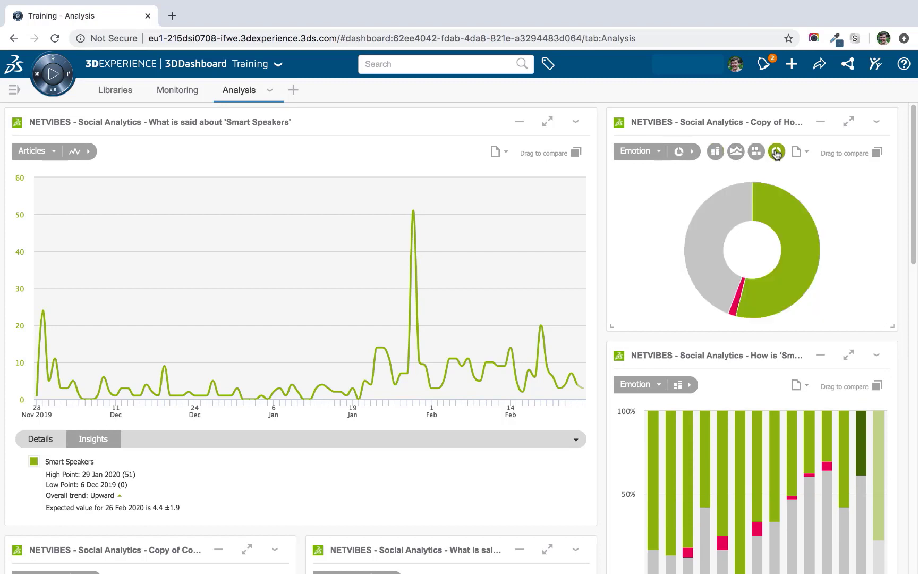
mouse_move(711, 278)
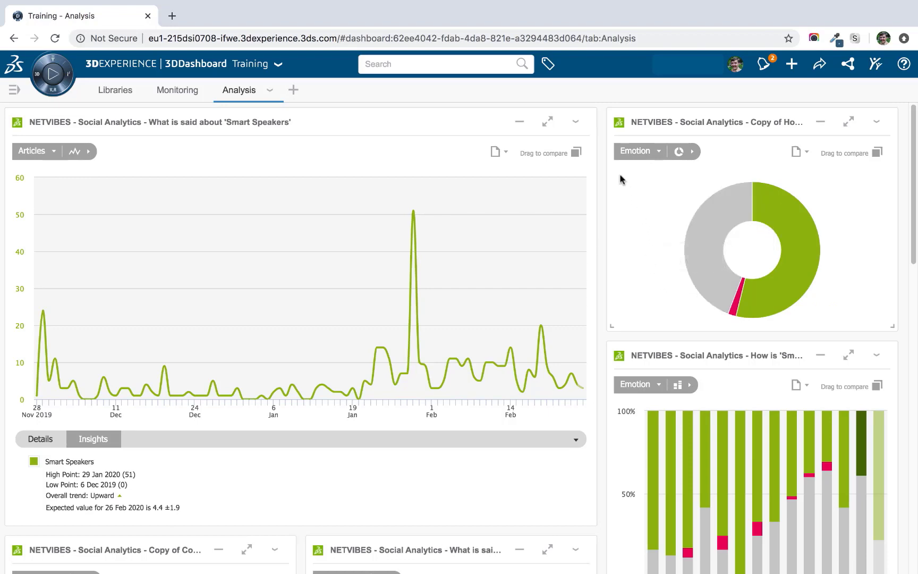
Shorten the original emotion bar chart widget so its lower edge lines up with the trend chart widget, and inspect its weekly values.
scroll(596, 356, down, 5)
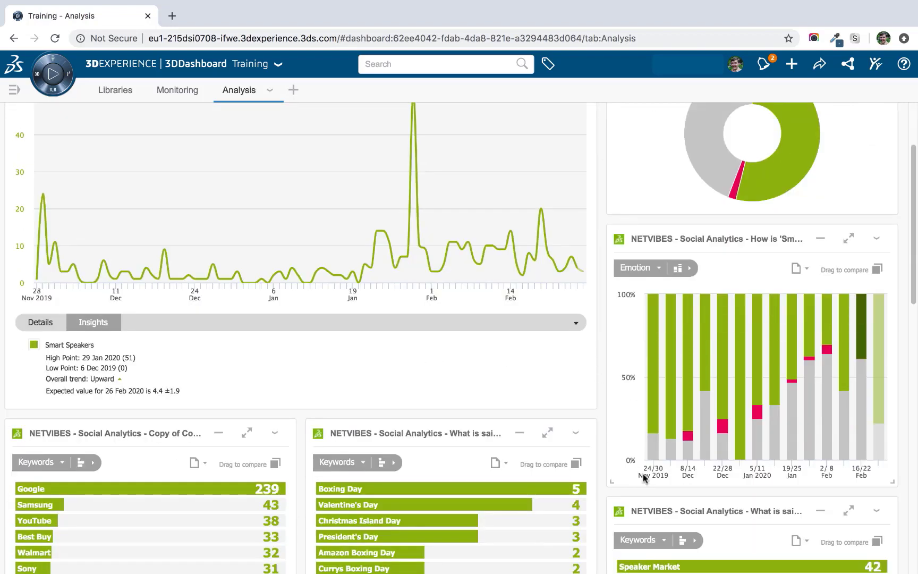
drag(651, 529, 652, 402)
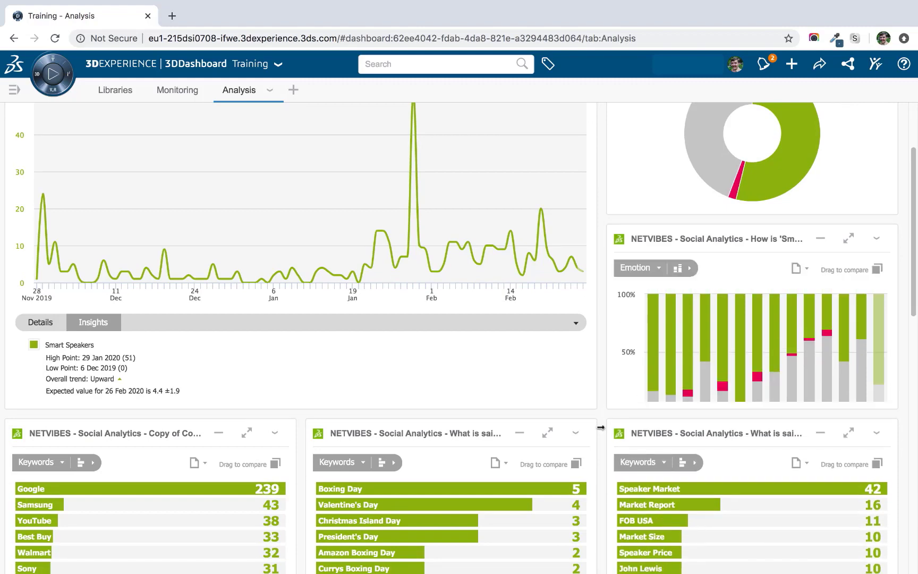
scroll(602, 429, up, 5)
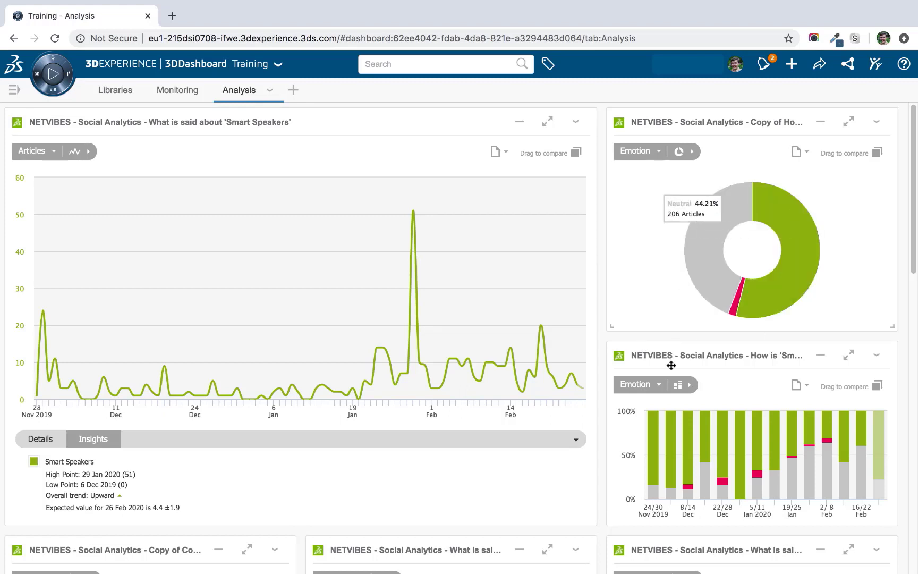
mouse_move(757, 477)
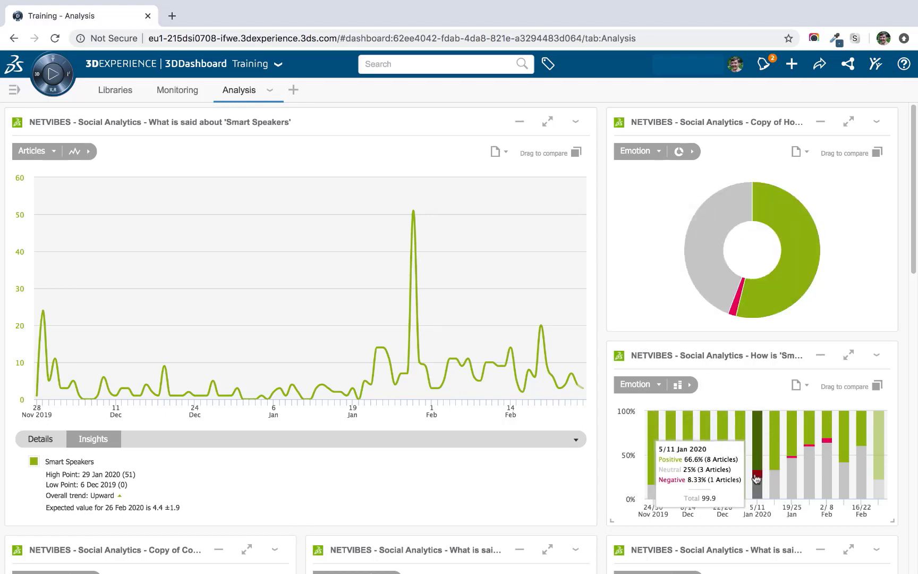
mouse_move(827, 441)
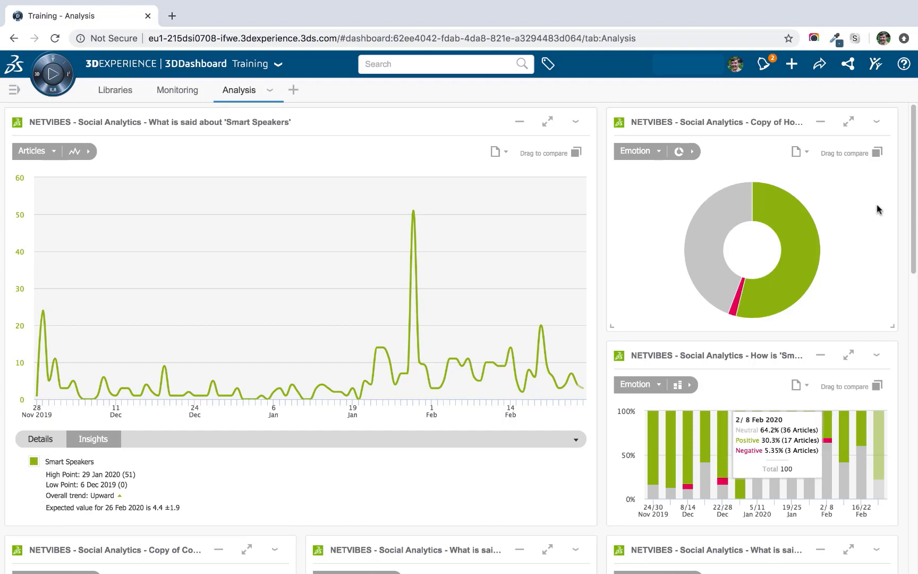
Clear the custom title in the emotion donut widget's preferences and save them.
click(876, 121)
click(840, 143)
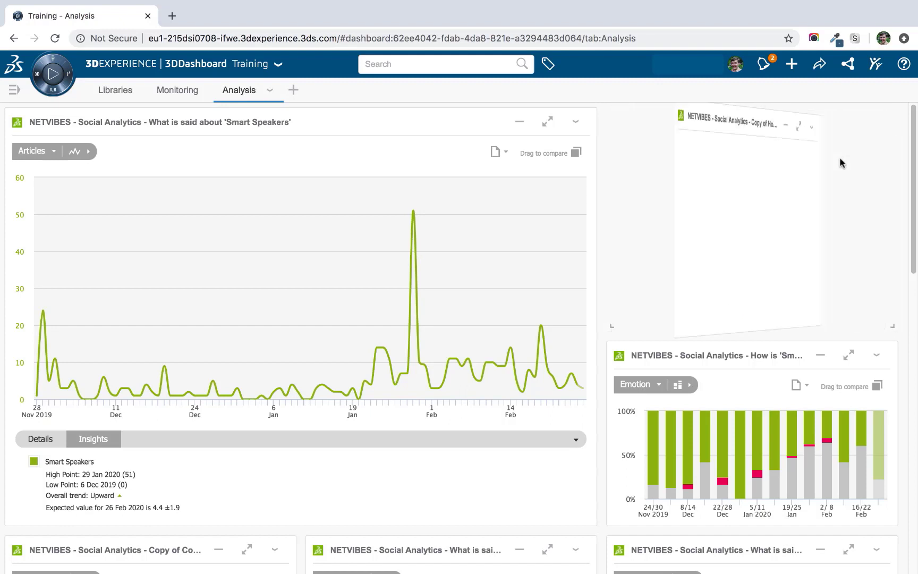
triple_click(743, 184)
key(BackSpace)
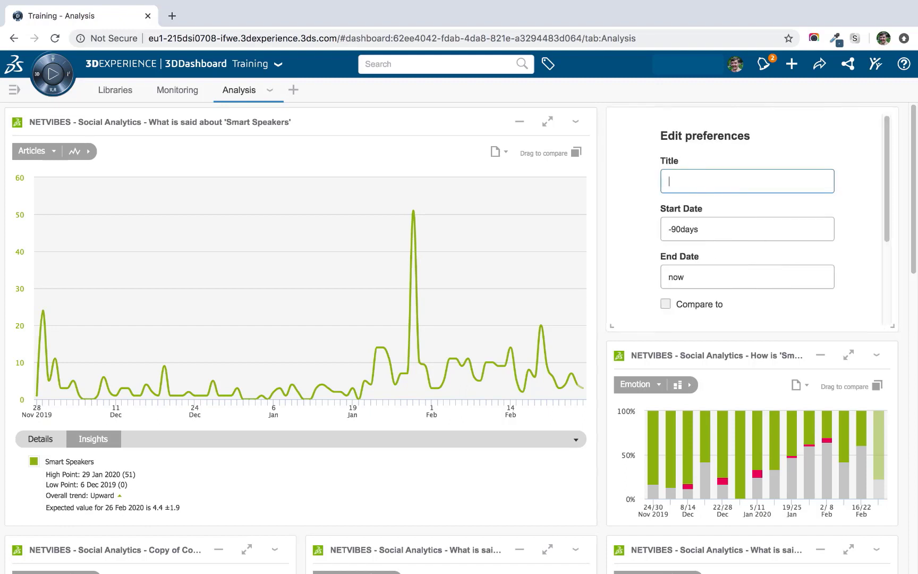
key(Return)
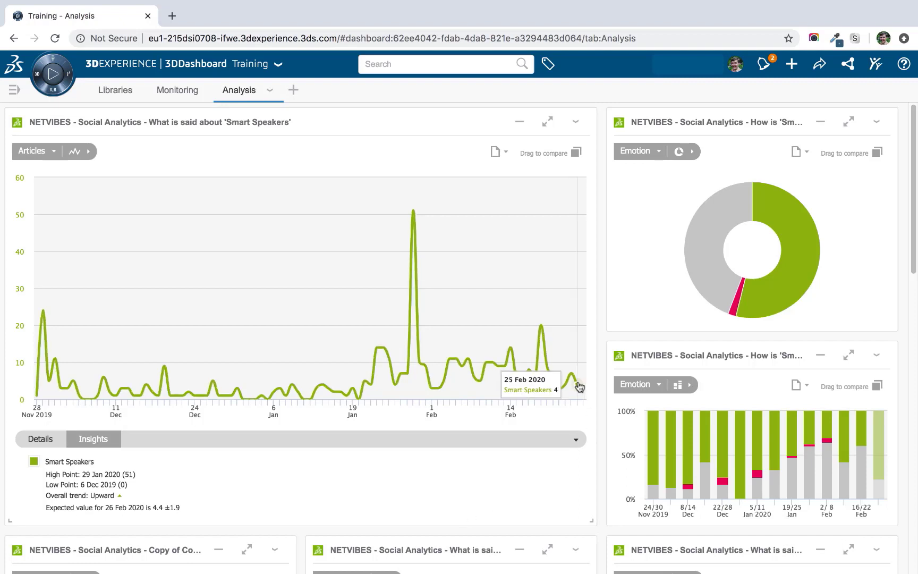
From the trend chart's 24 Feb 2020 point, explore where Smart Speakers is mentioned and add that view to the Training dashboard's Analysis tab.
mouse_move(570, 374)
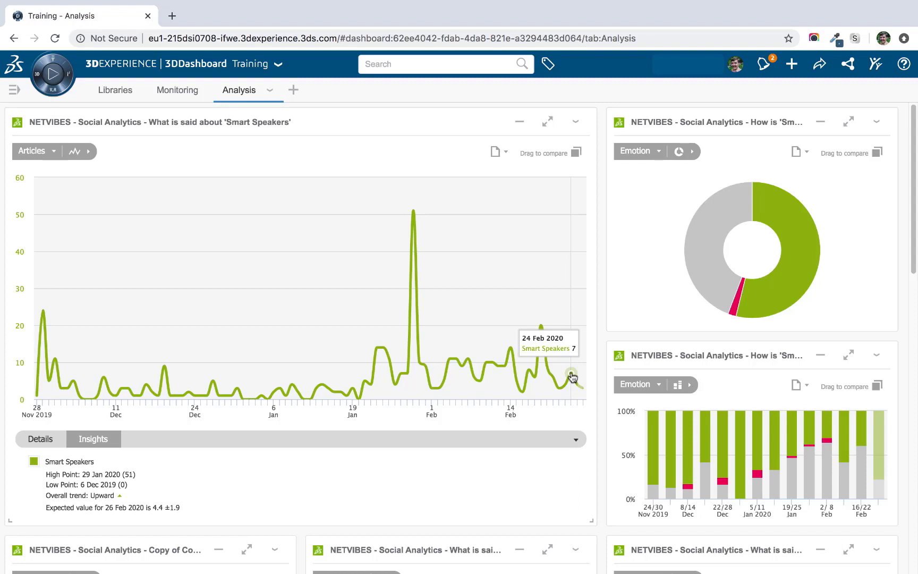
click(571, 375)
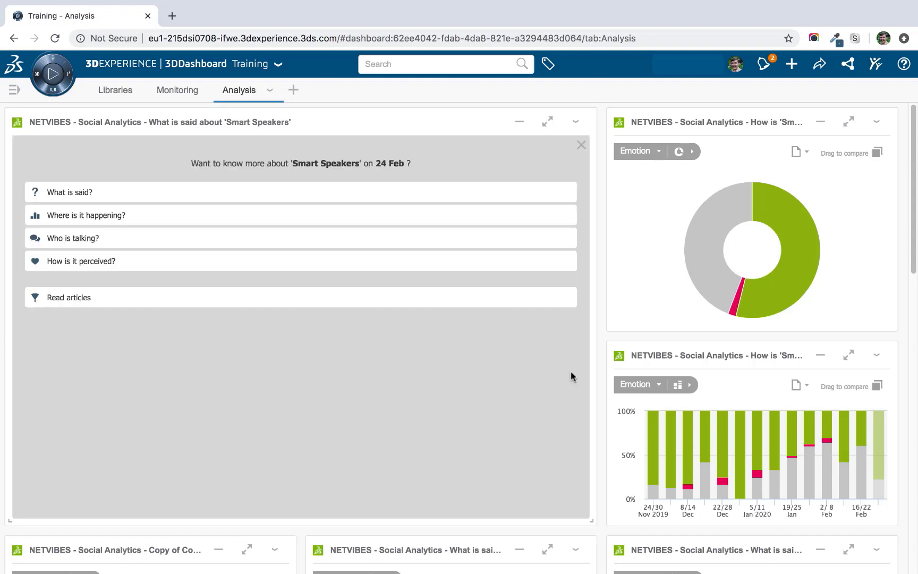
click(73, 216)
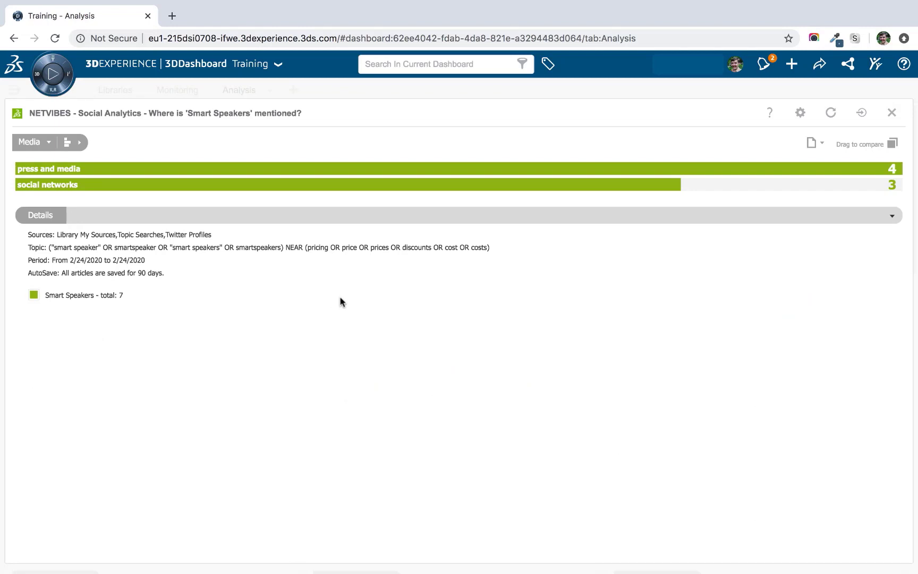
click(860, 114)
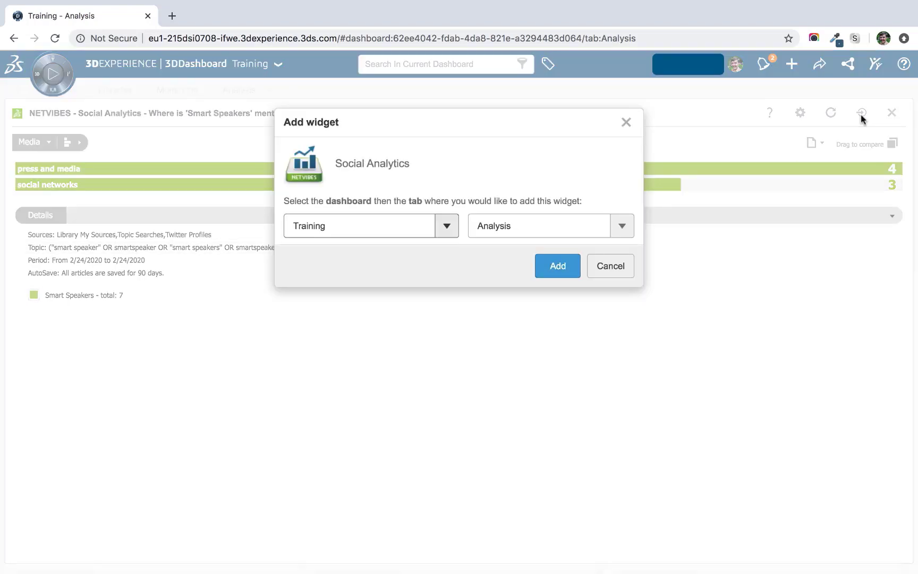
click(558, 266)
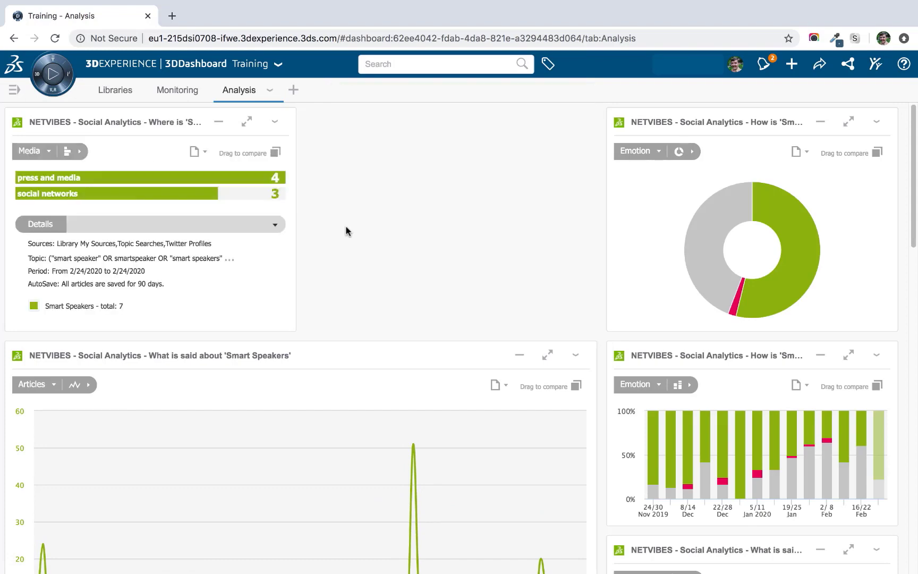
Move the new media widget below the hashtags widget at the end of the dashboard and widen it to two columns.
drag(84, 118, 393, 488)
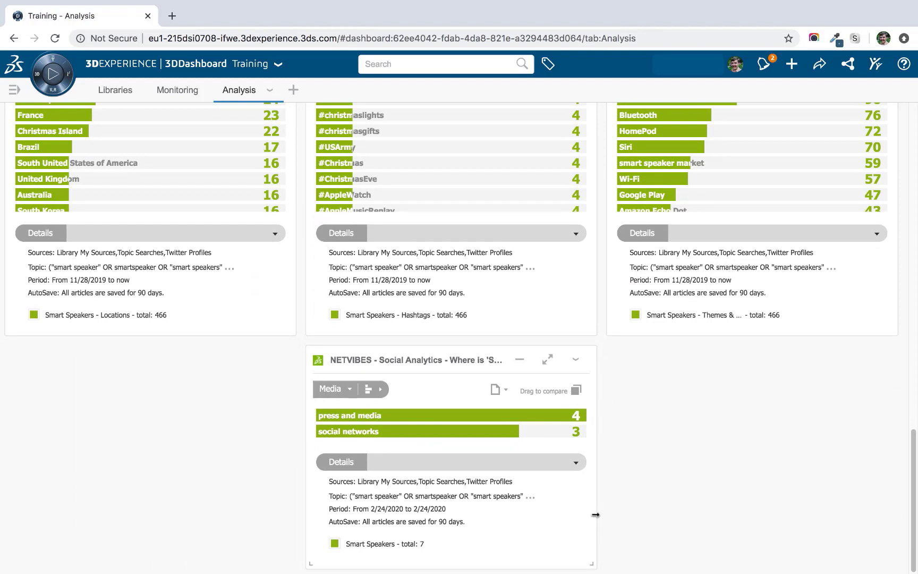
drag(596, 514, 904, 514)
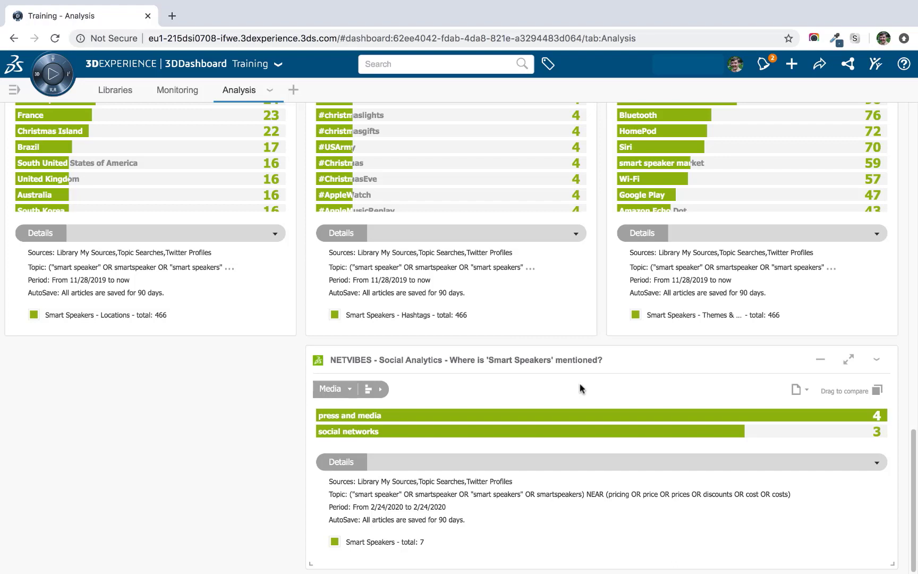
Edit the media widget to use the Your retention period instead of the single day, and save the changes.
click(879, 364)
click(850, 330)
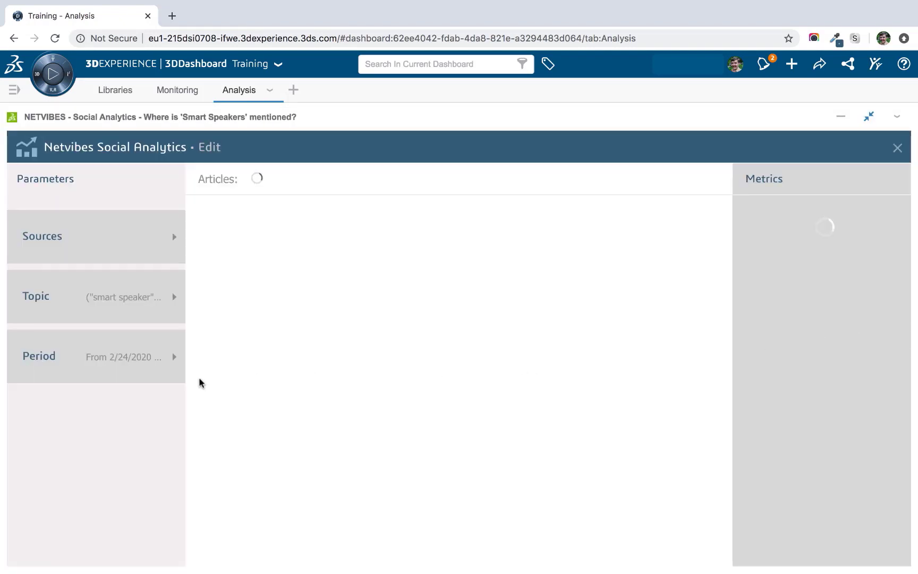
click(128, 363)
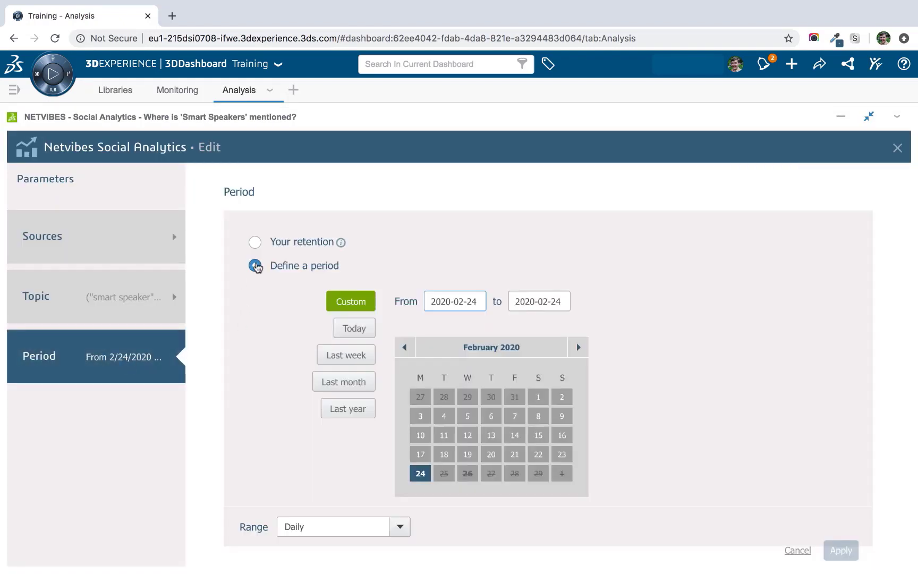
click(255, 243)
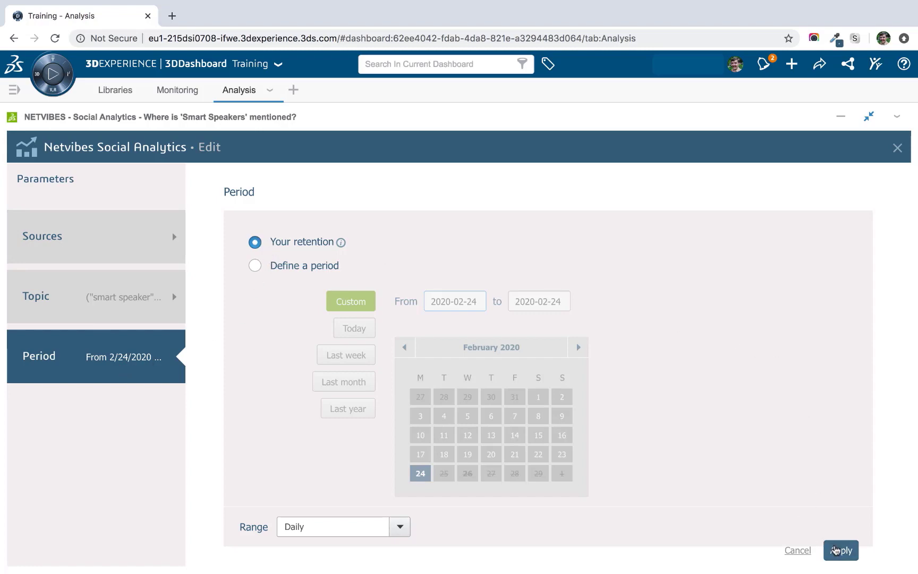
click(835, 550)
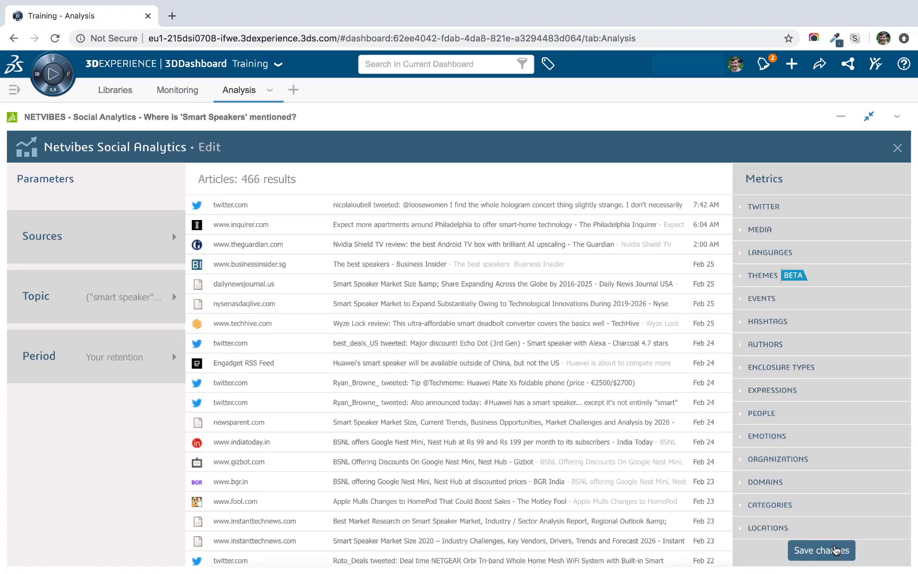
click(821, 549)
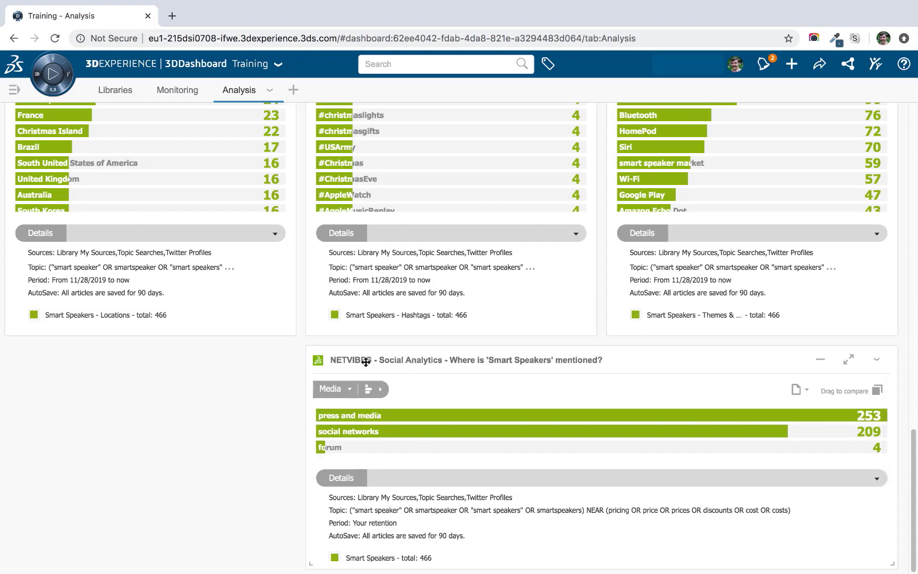
Duplicate the media widget, then duplicate the resulting copy to get three stacked media widgets.
click(342, 390)
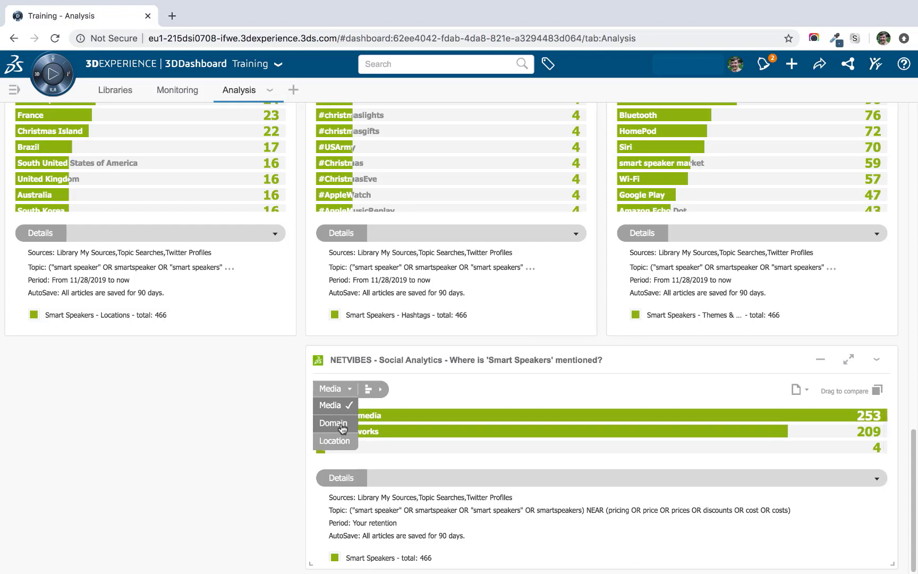
click(876, 359)
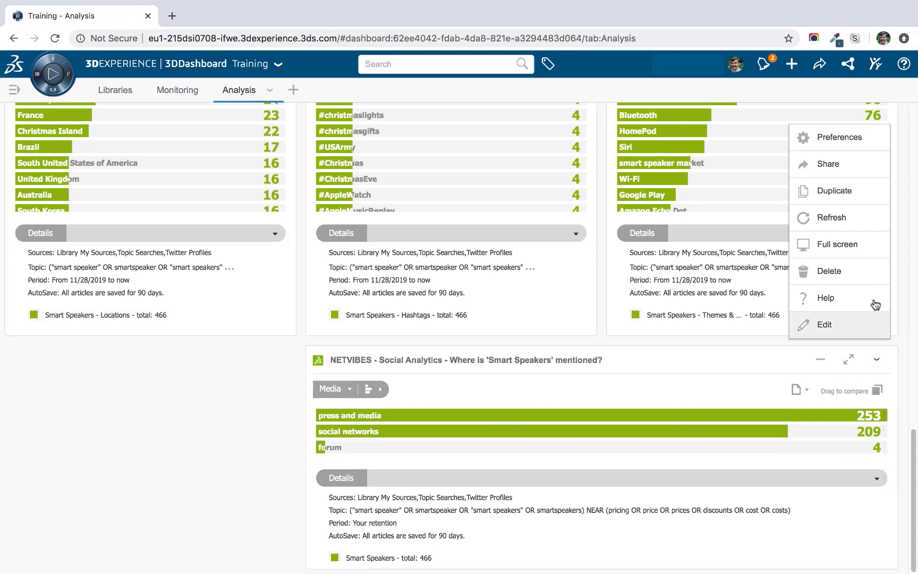
click(860, 218)
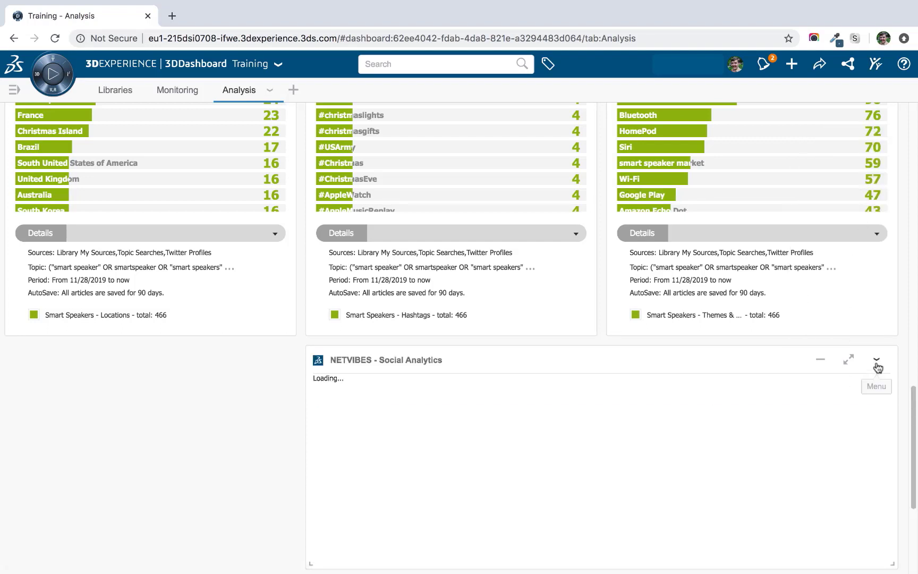
click(876, 361)
click(853, 433)
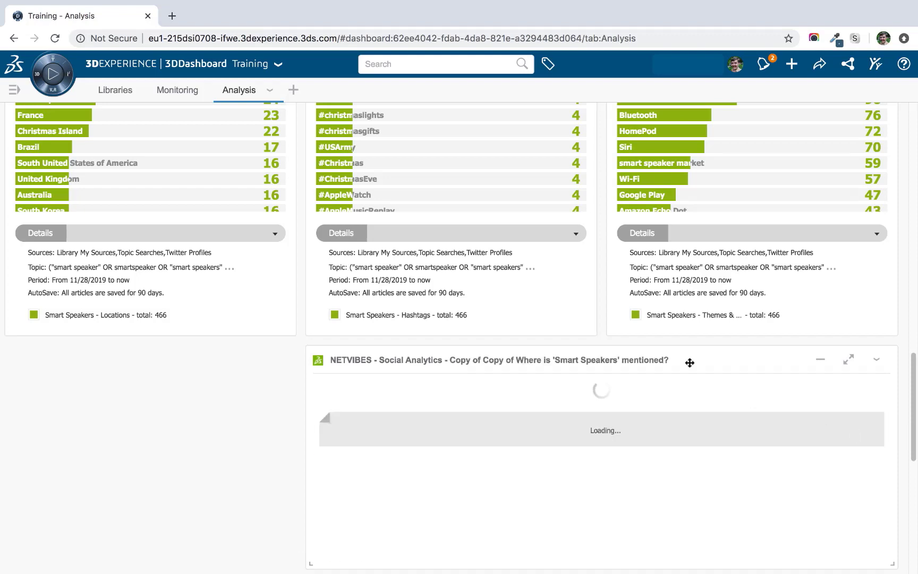
Clear the custom title in the preferences of the uppermost media widget copy and save them.
scroll(689, 362, down, 4)
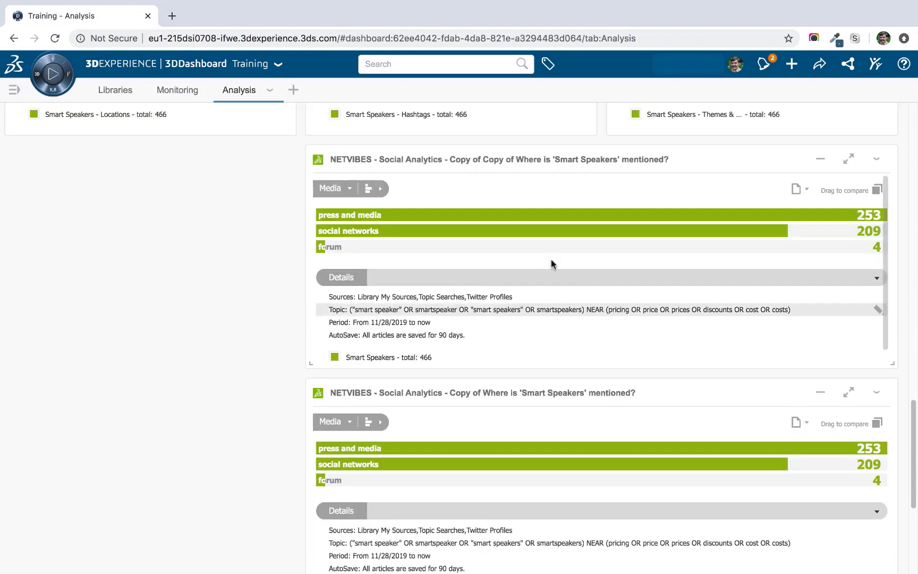
click(878, 166)
click(870, 181)
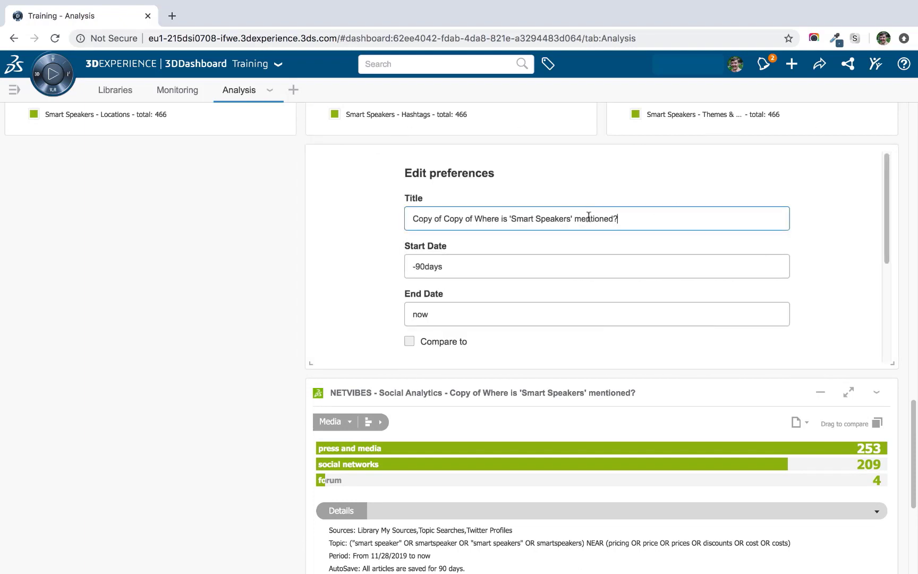
key(super+a)
key(BackSpace)
key(Return)
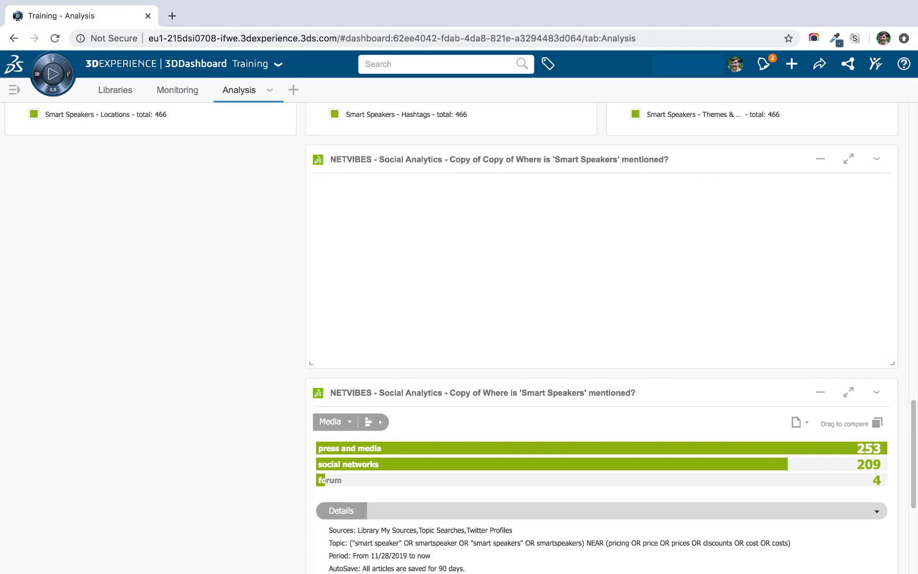
Switch the middle copy of the media widget to the Domain metric and look over its listed sites.
scroll(265, 307, down, 2)
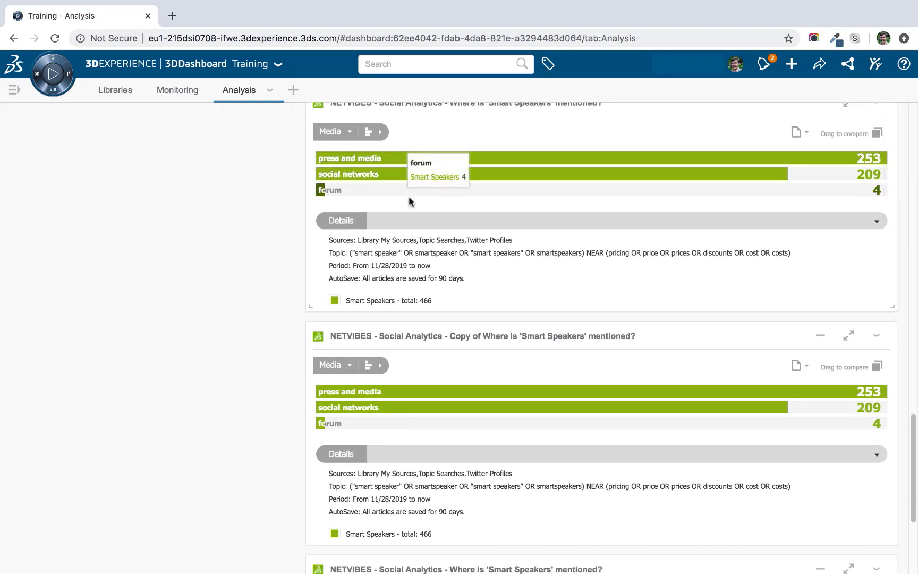
mouse_move(349, 365)
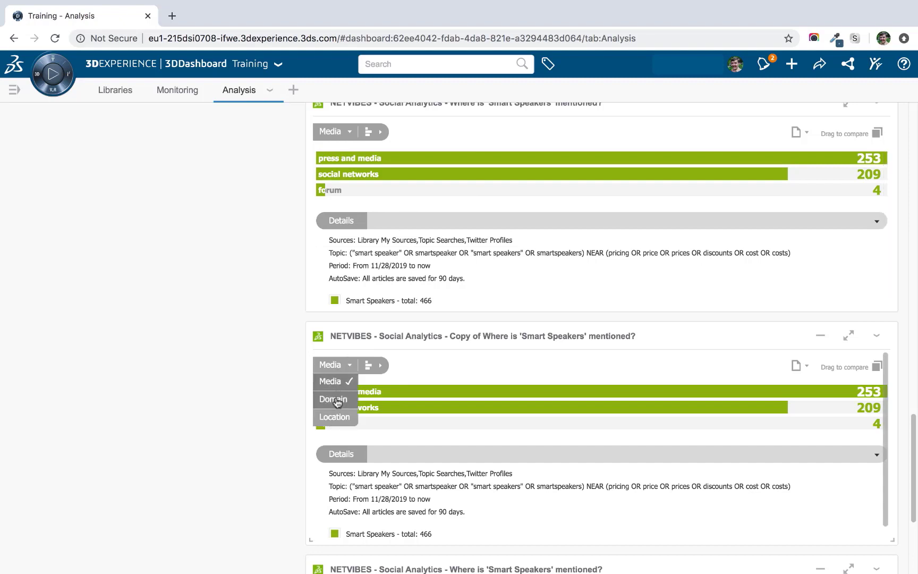
click(334, 399)
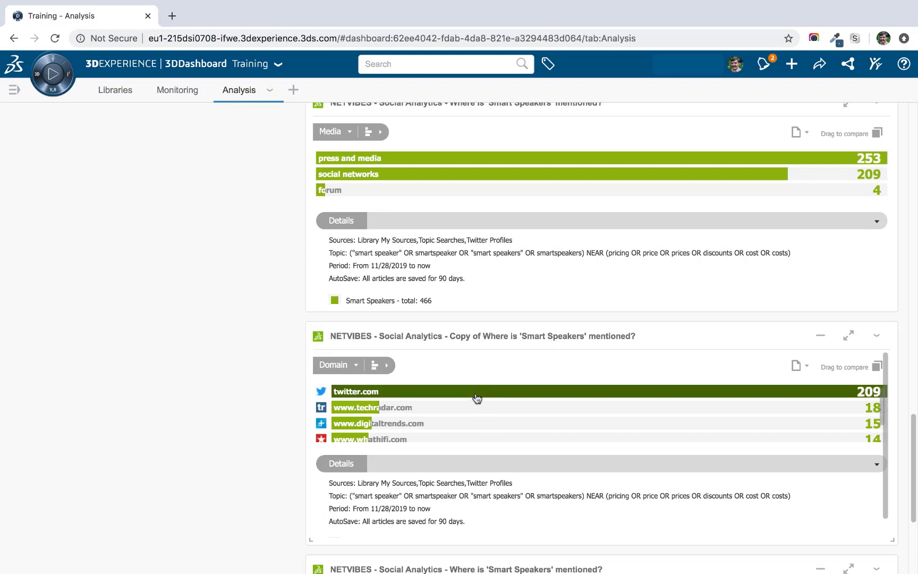
mouse_move(476, 398)
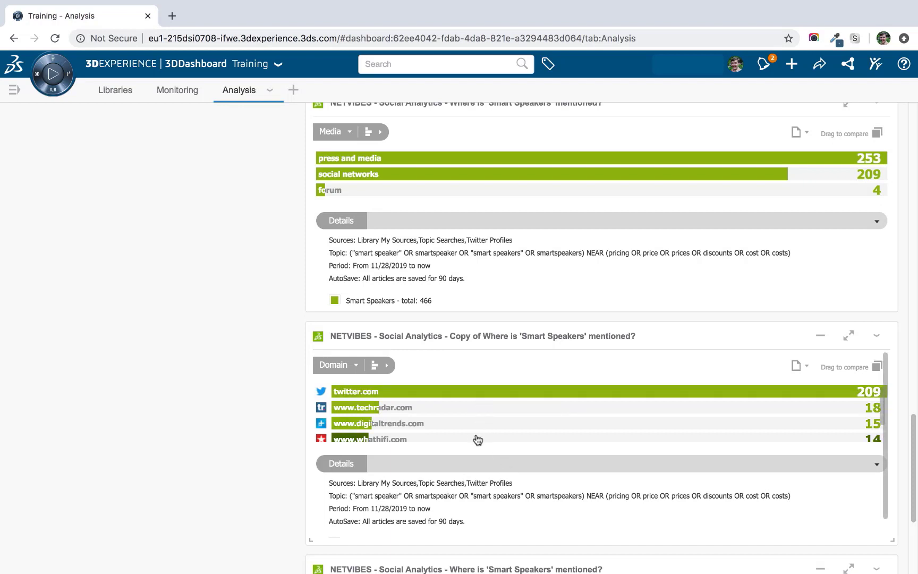
scroll(492, 418, down, 1)
scroll(494, 417, up, 1)
scroll(263, 392, down, 4)
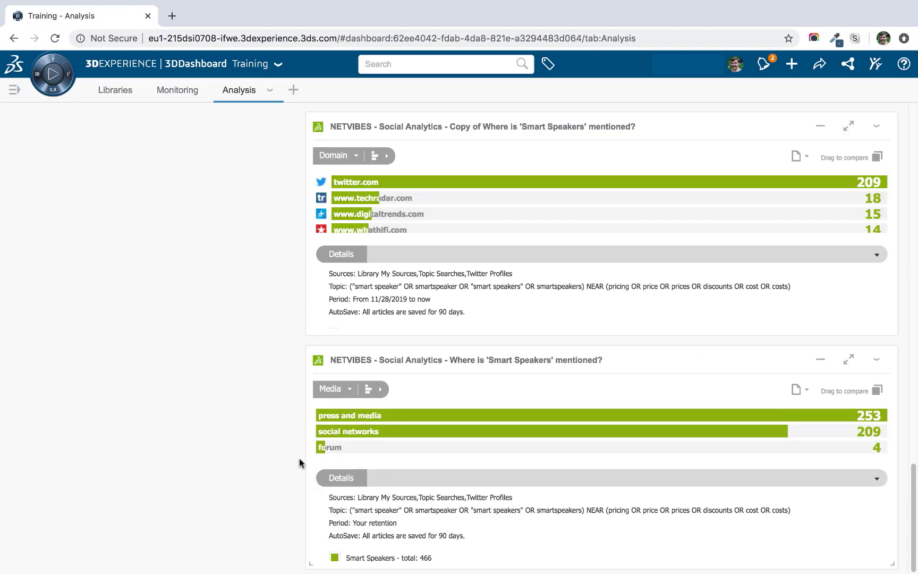
Switch the lowest media widget to the Location metric and frame its map from North America to Japan.
click(345, 390)
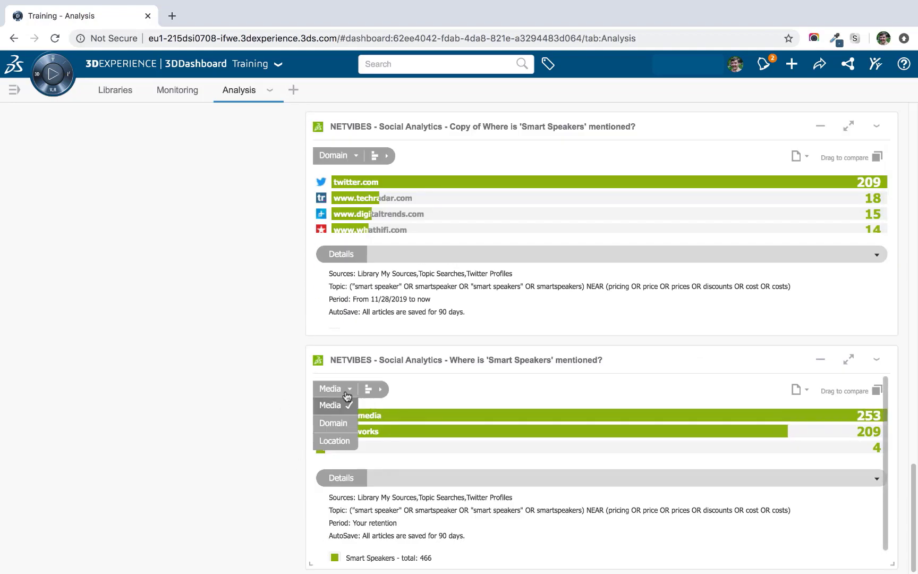
click(338, 440)
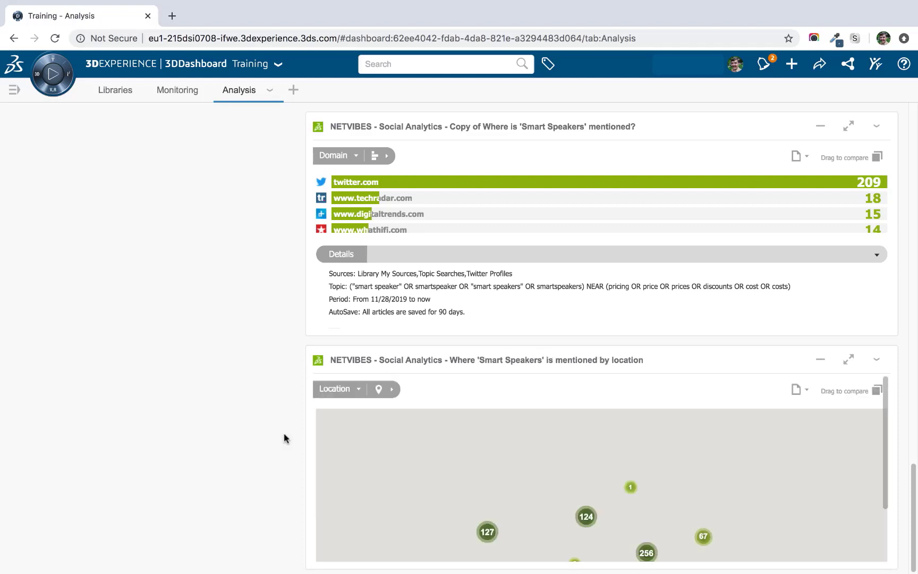
drag(536, 529, 528, 480)
scroll(518, 477, up, 2)
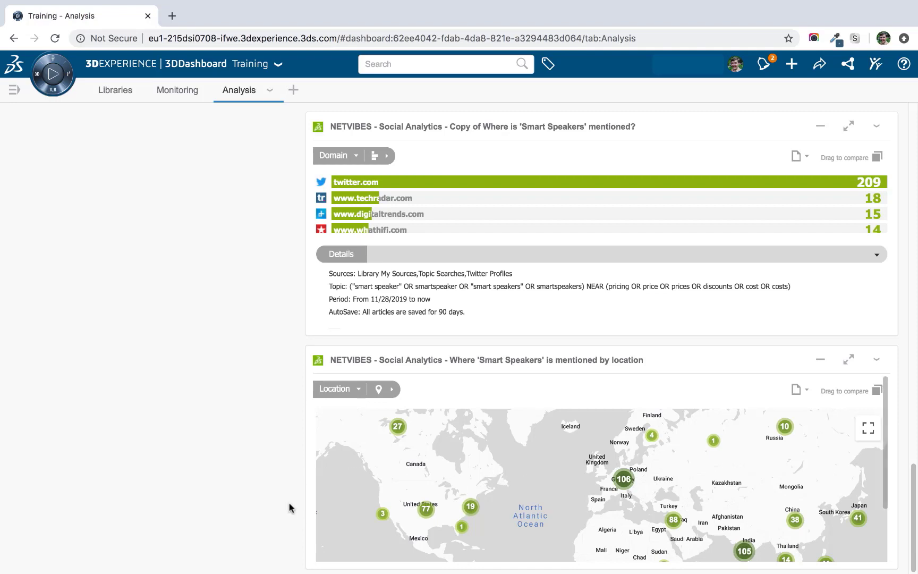
From the 24 Feb 2020 point of the articles chart, get the 'Who is talking?' breakdown and add it to the Training dashboard's Analysis tab.
scroll(289, 508, up, 15)
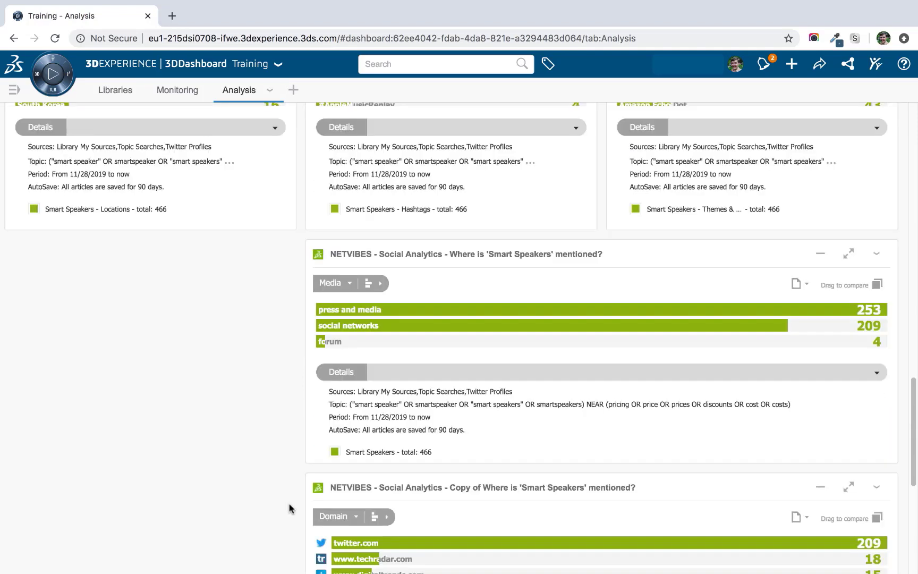
scroll(290, 506, up, 8)
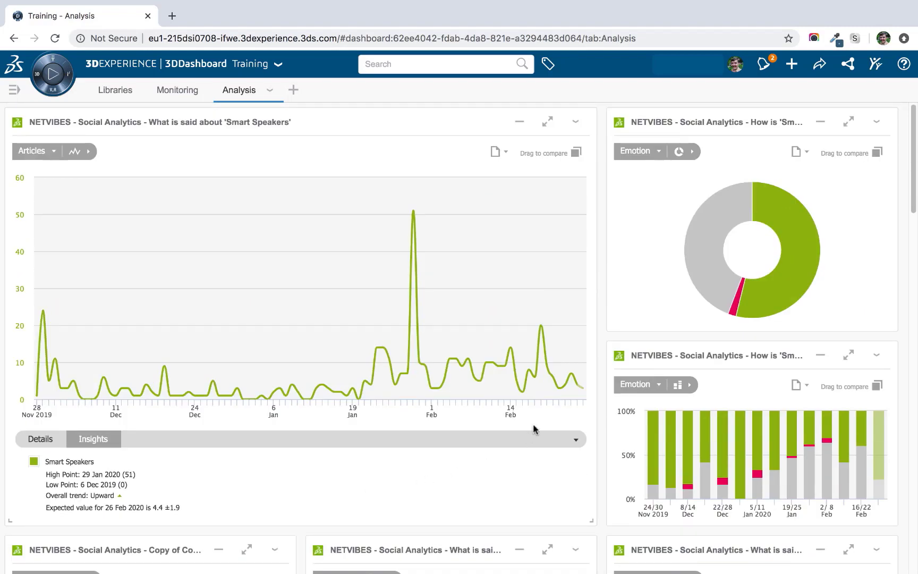
mouse_move(571, 379)
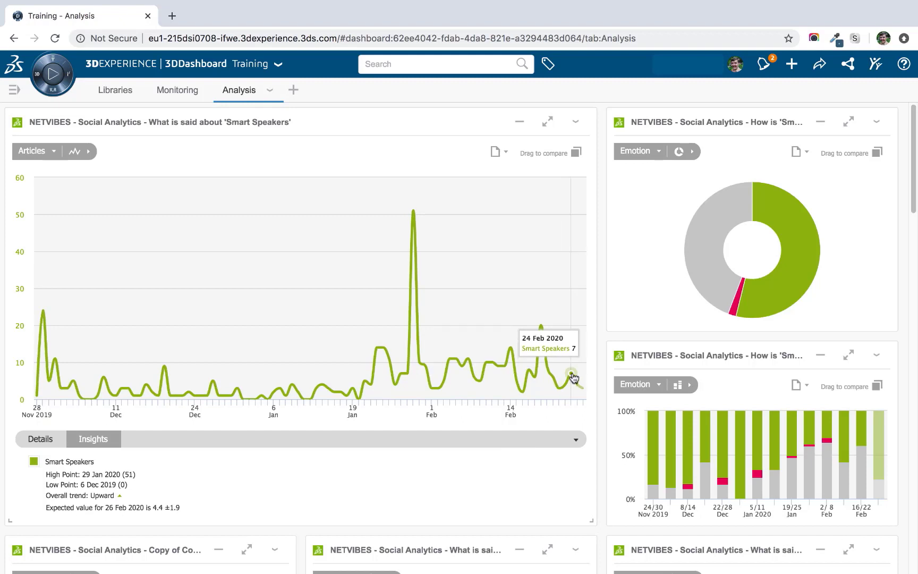
click(571, 376)
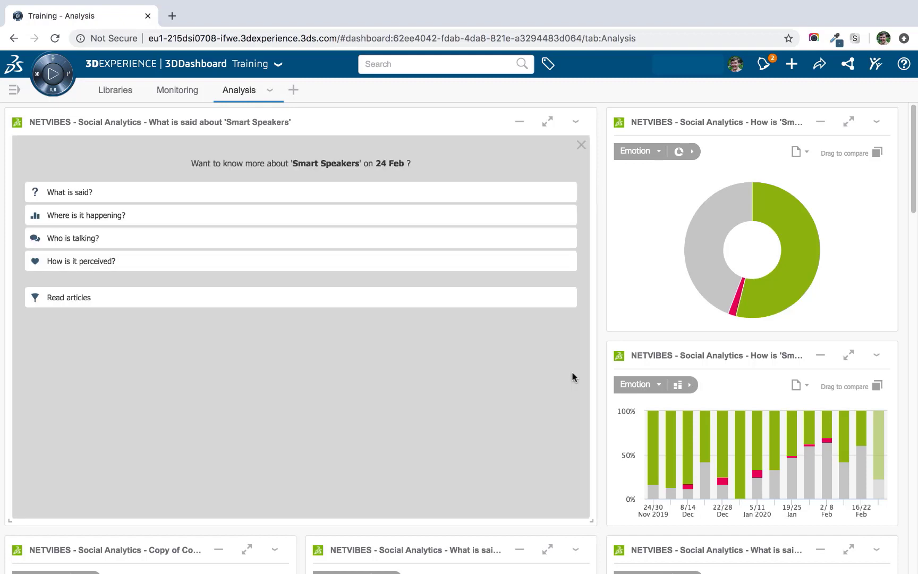
click(86, 240)
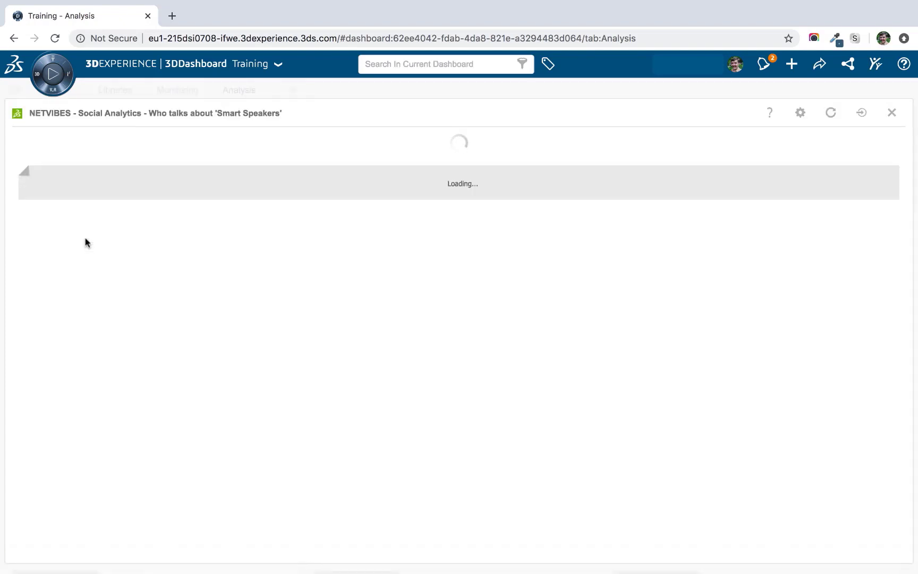
click(861, 113)
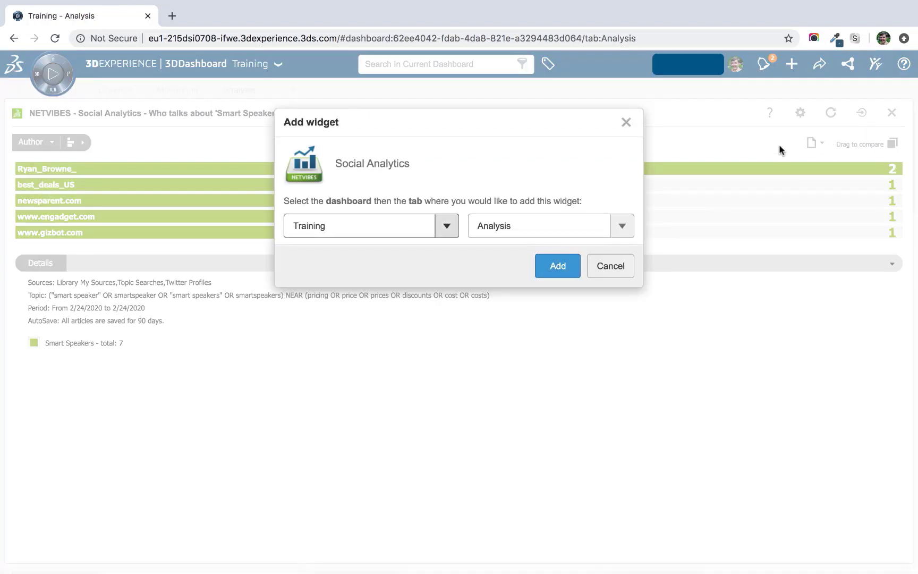
click(556, 266)
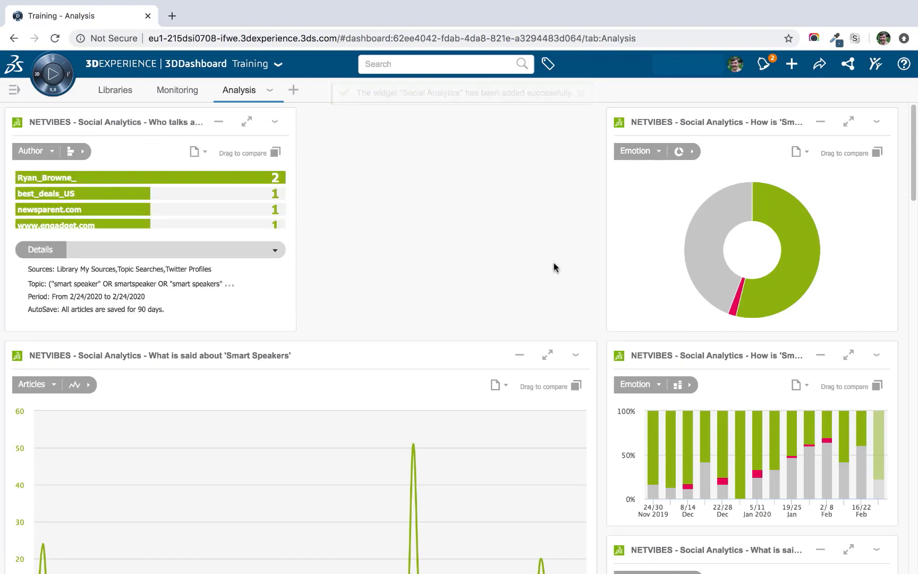
Move the new 'Who talks about' author widget below the Locations widget, into the free spot beside the Media widget.
drag(127, 117, 118, 354)
scroll(189, 456, up, 5)
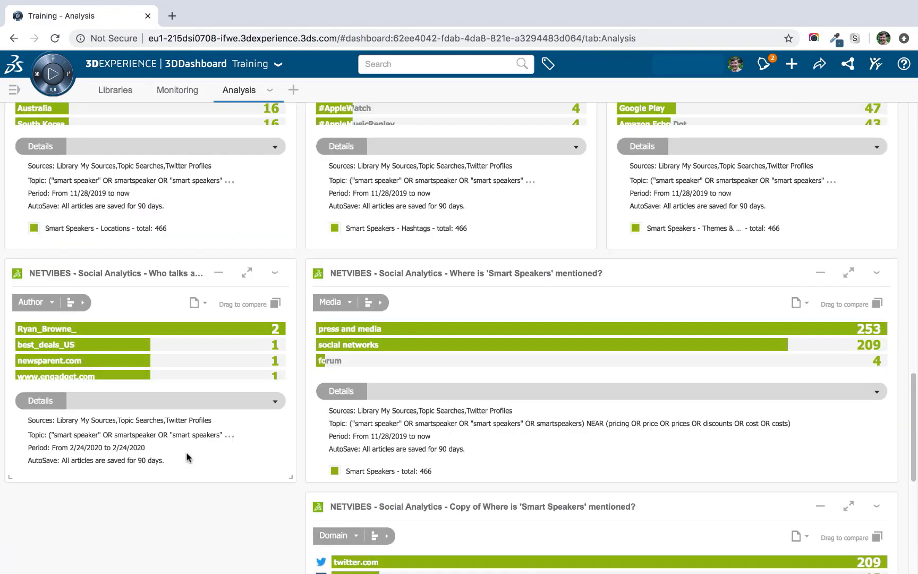
scroll(213, 527, down, 3)
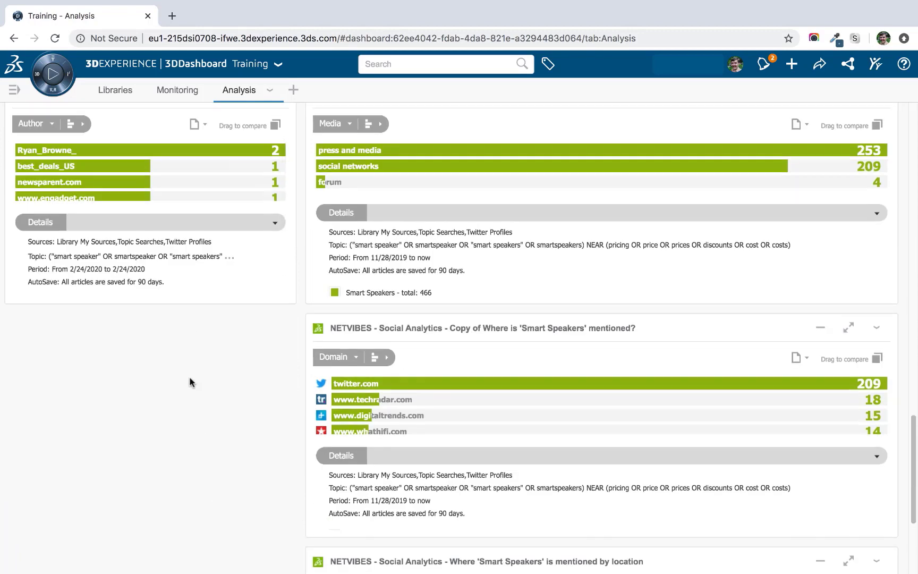
Look through the authors listed in the 'Who talks about Smart Speakers' widget.
scroll(190, 380, up, 1)
scroll(176, 426, up, 1)
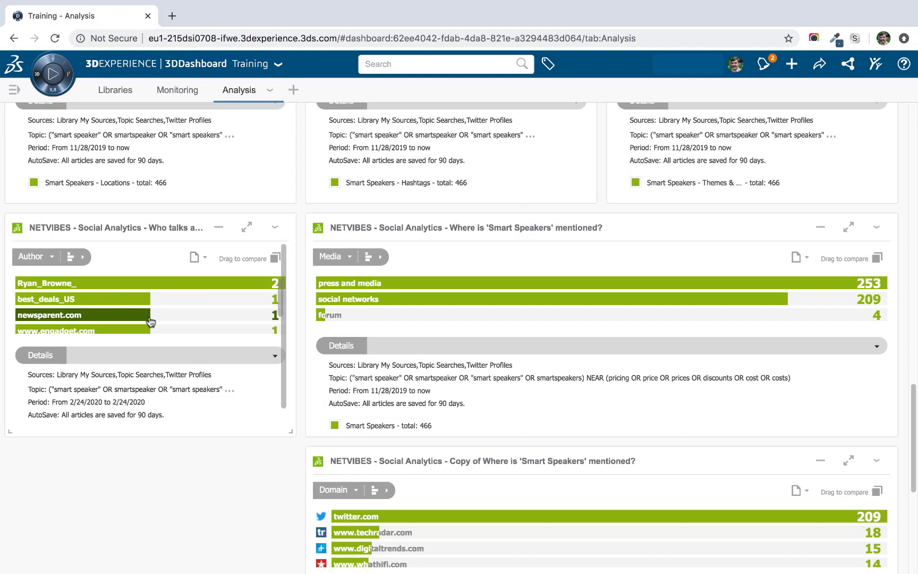
mouse_move(151, 321)
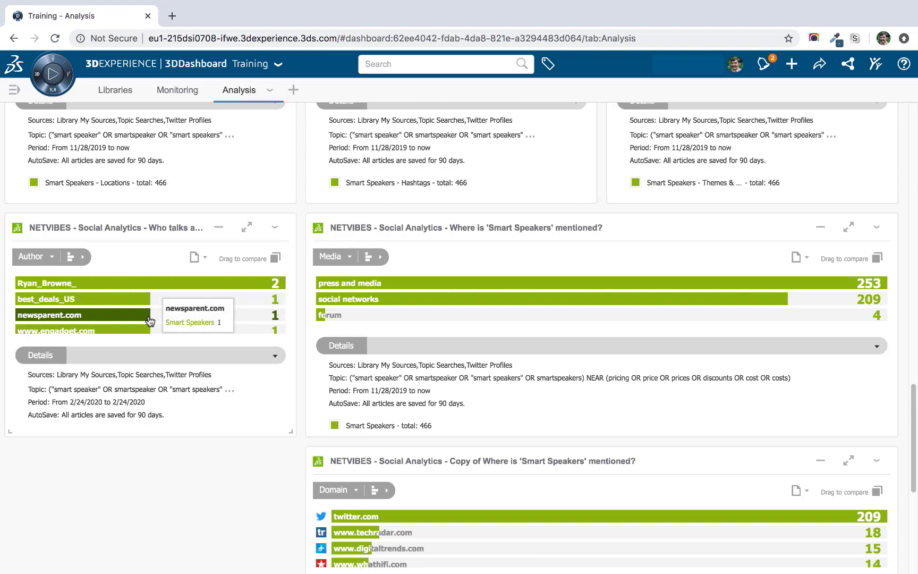
scroll(104, 312, down, 2)
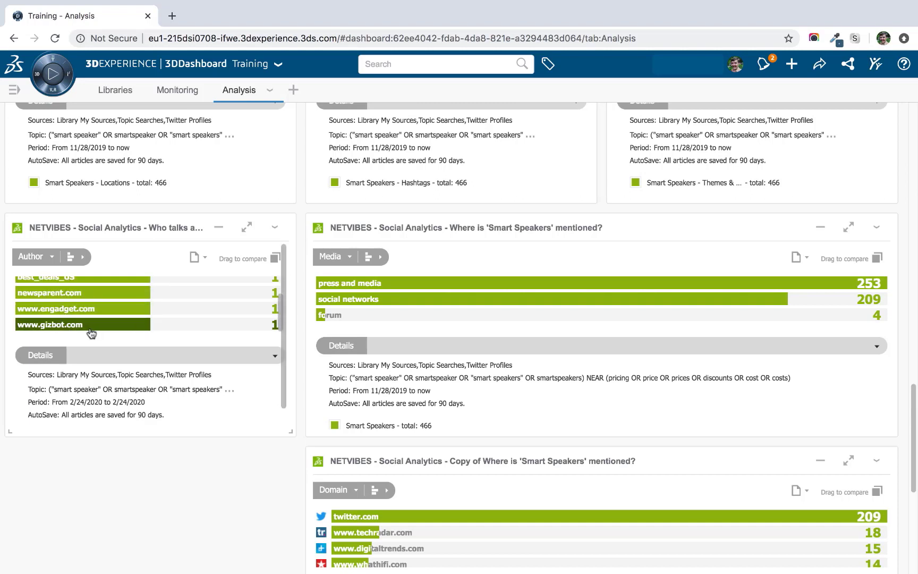
scroll(149, 331, up, 2)
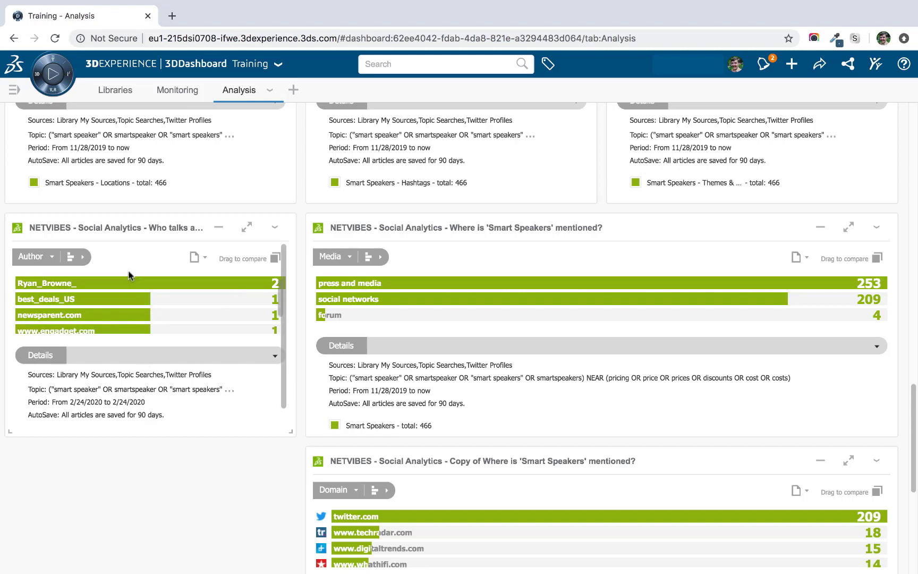
scroll(120, 315, down, 1)
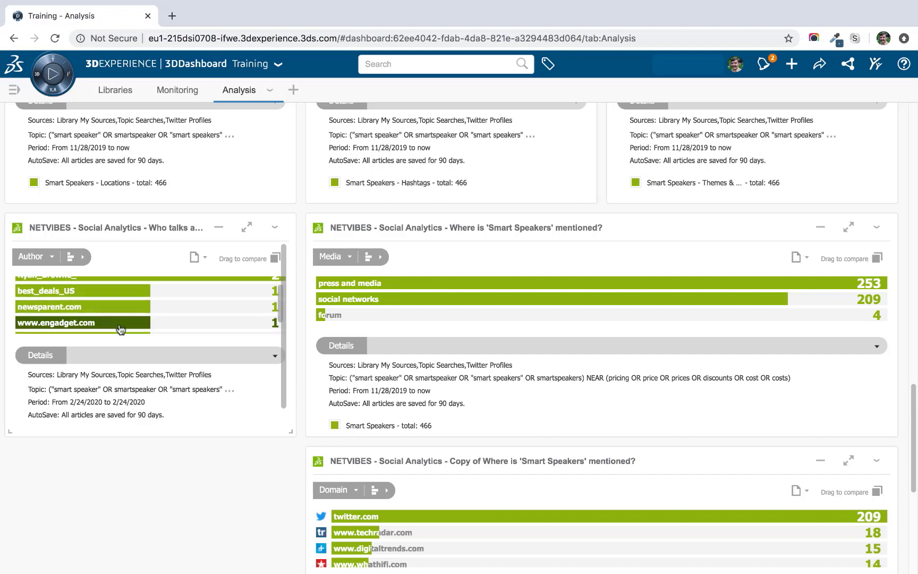
scroll(121, 330, up, 1)
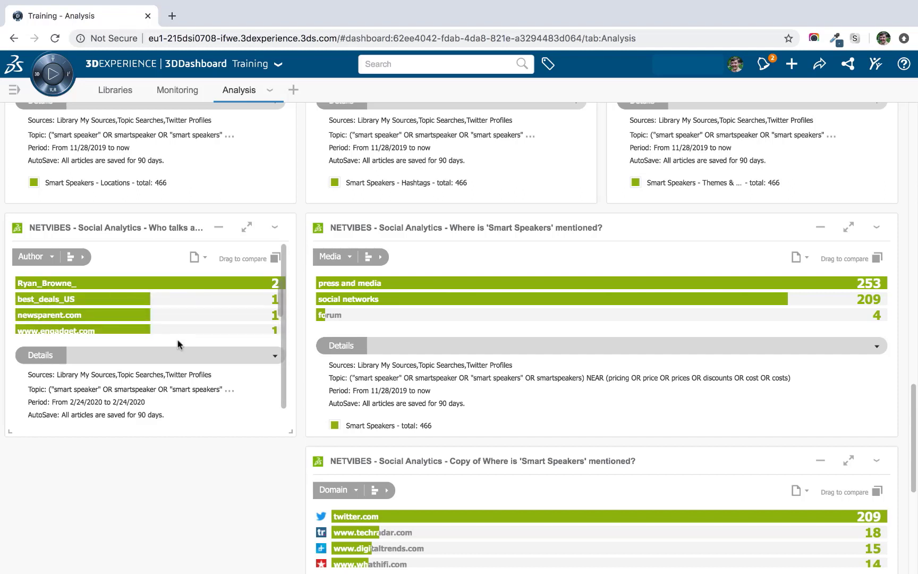
Edit the 'Who talks about' author widget and set its period to 'Your retention'.
click(275, 231)
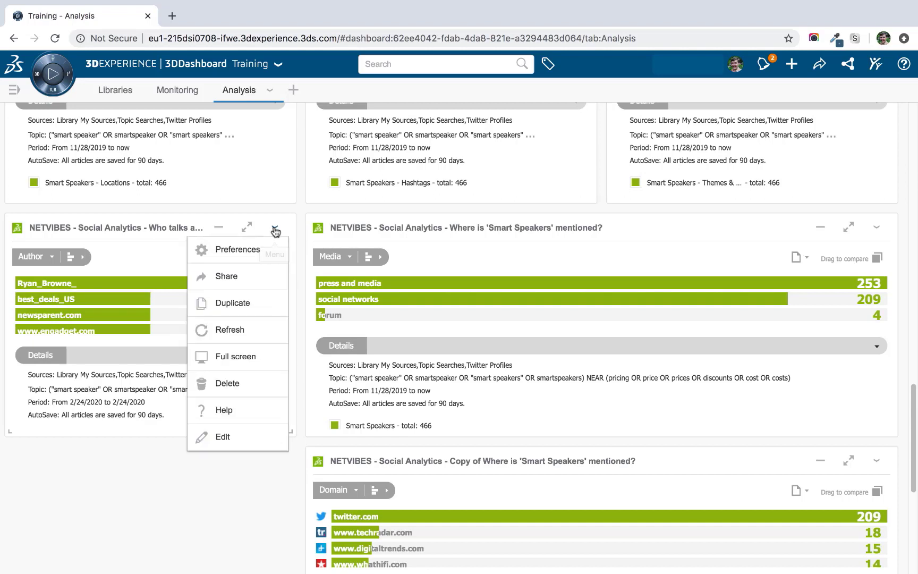
click(237, 435)
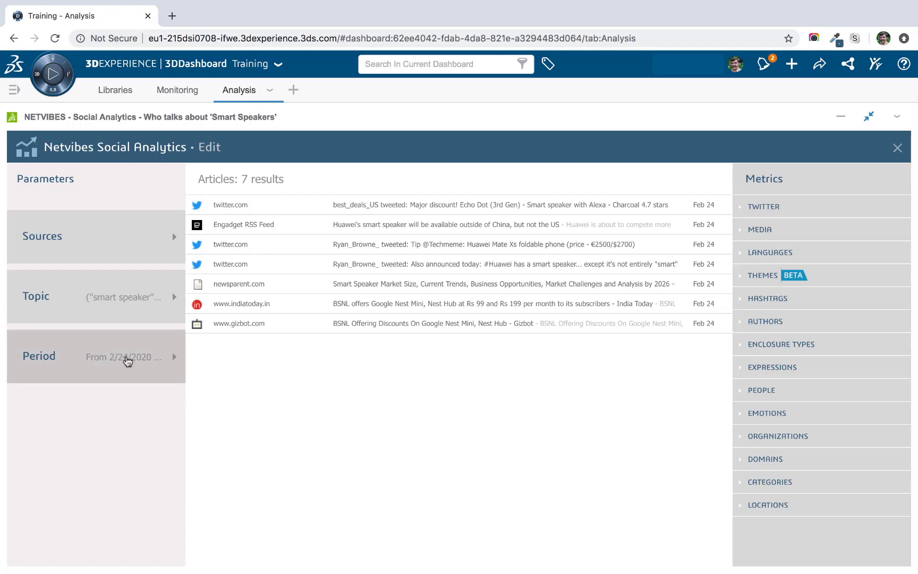
click(137, 361)
click(269, 243)
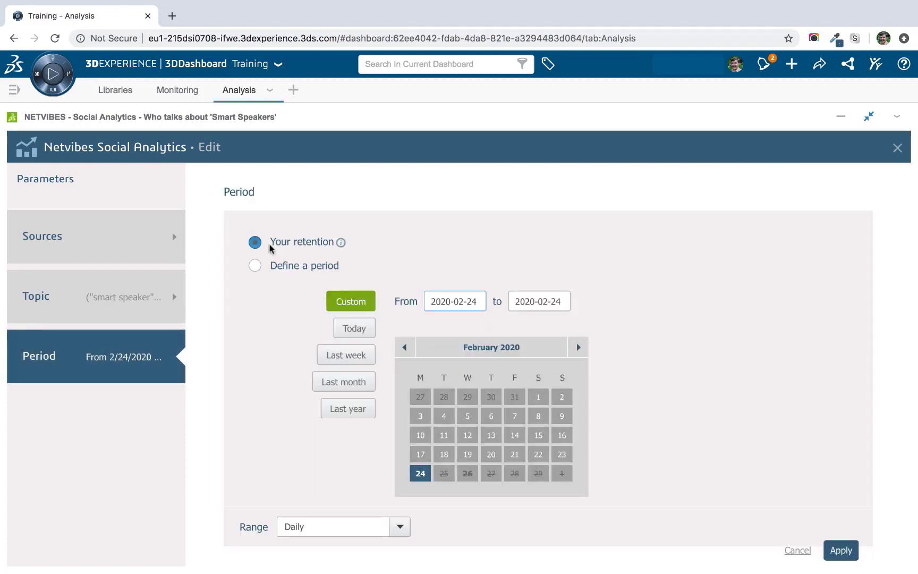
click(844, 555)
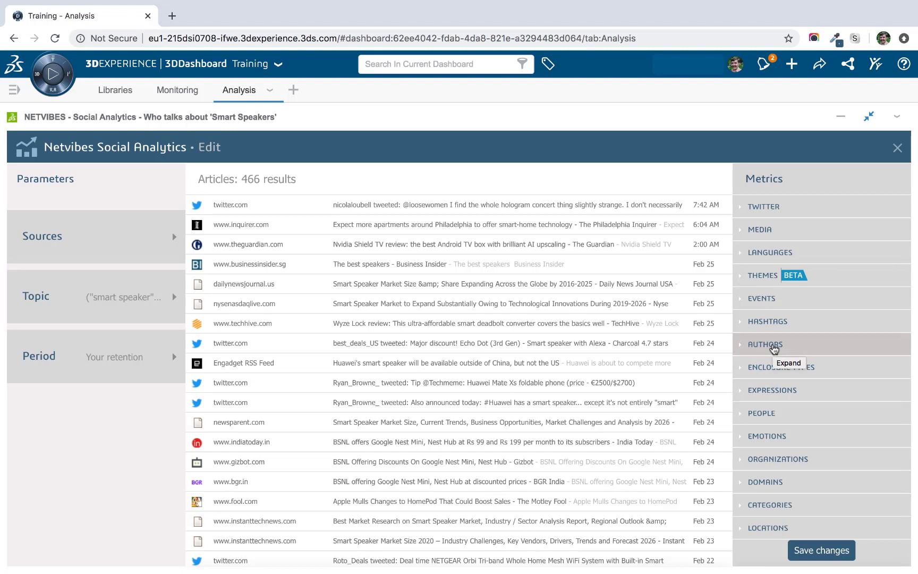
click(785, 345)
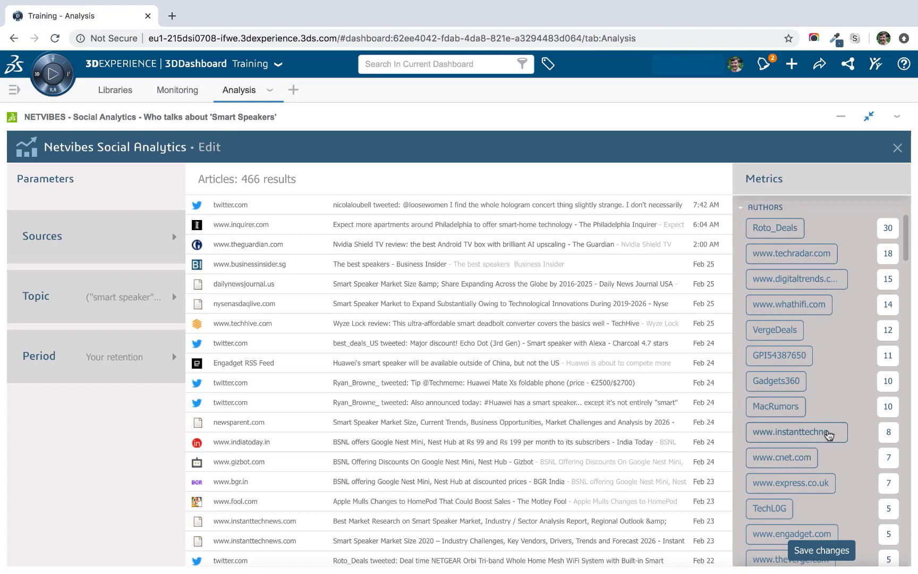
scroll(828, 434, down, 3)
scroll(827, 434, up, 5)
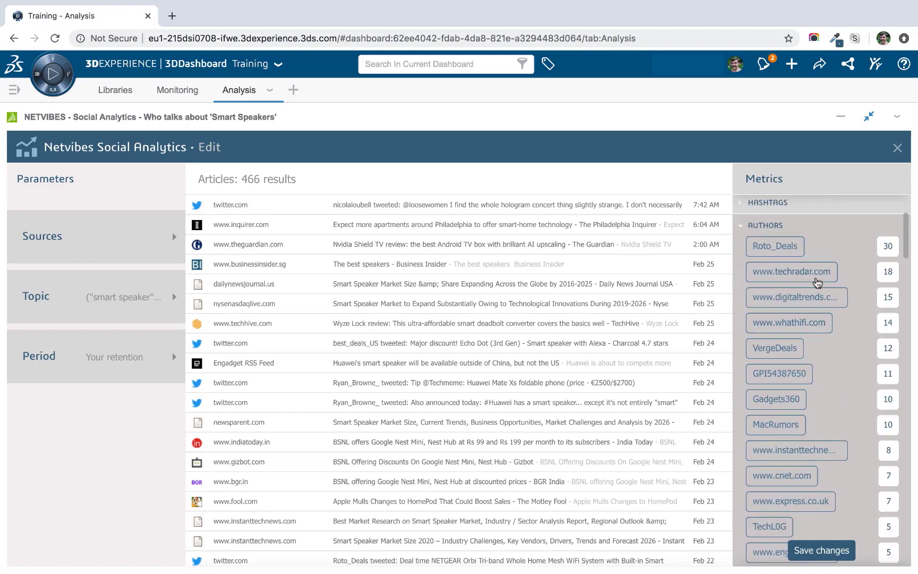
click(816, 278)
click(815, 299)
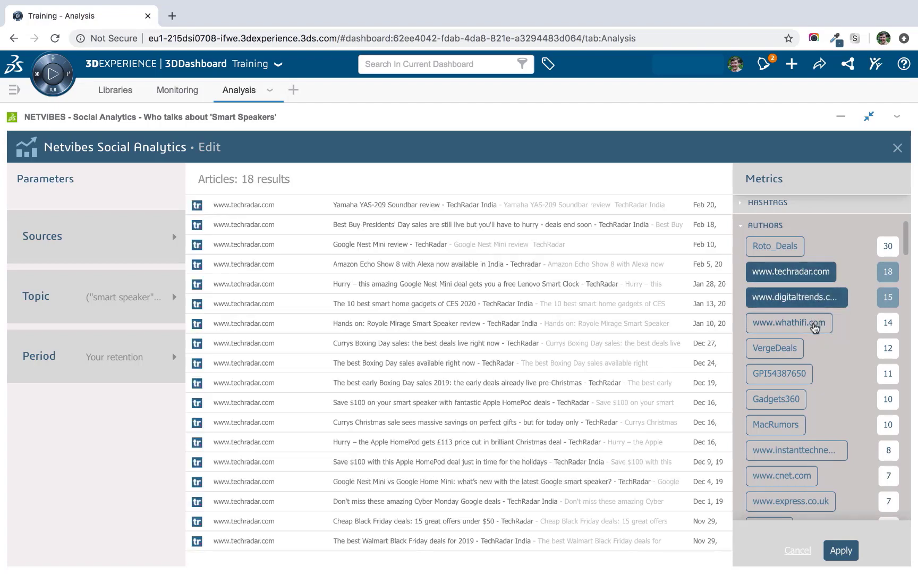
click(816, 323)
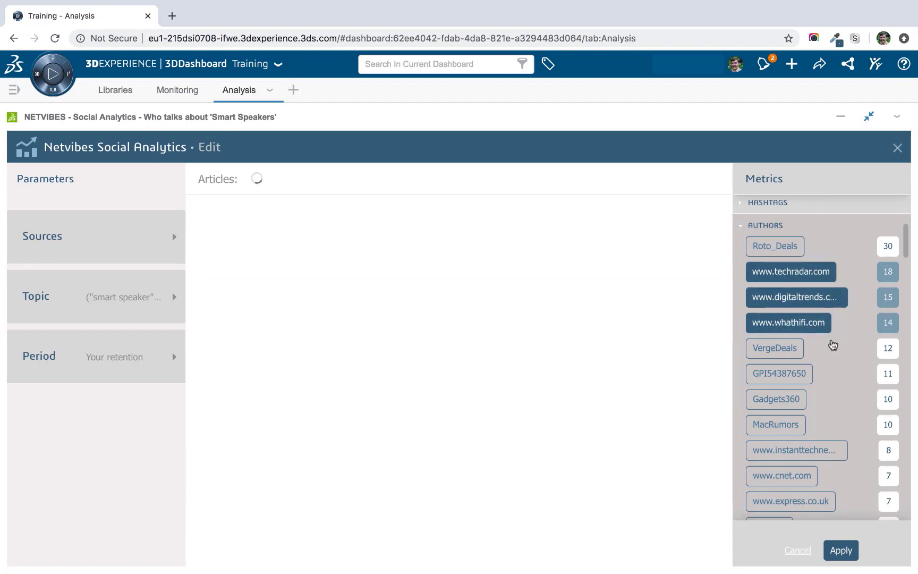
scroll(832, 346, down, 1)
click(794, 341)
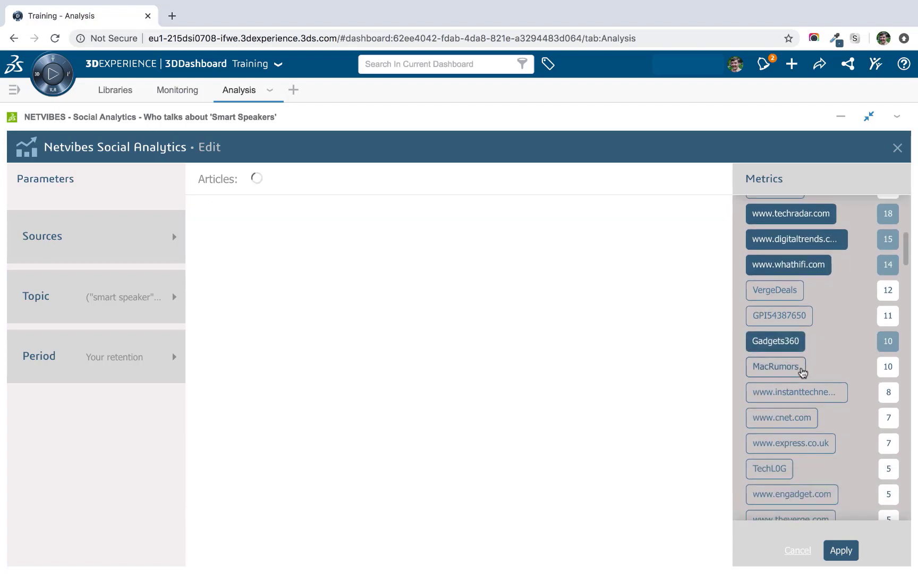
click(795, 372)
click(811, 393)
click(801, 417)
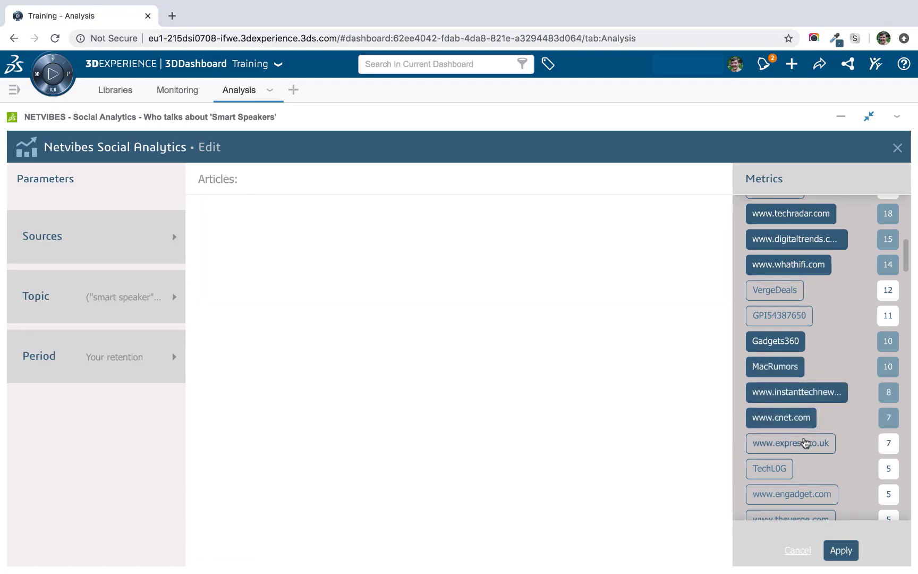
click(805, 441)
scroll(831, 368, down, 1)
scroll(822, 401, down, 1)
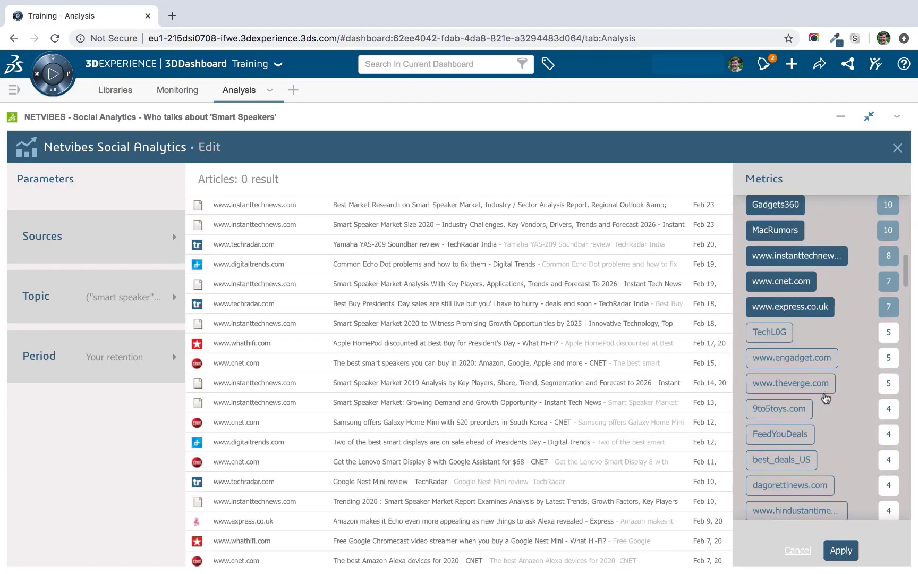
click(818, 358)
click(811, 384)
click(805, 407)
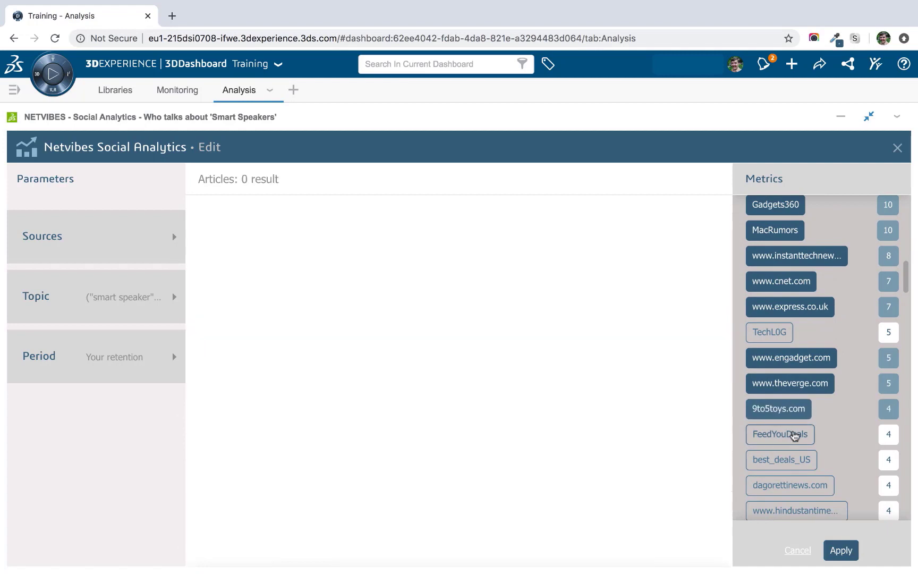
click(793, 433)
scroll(811, 396, down, 3)
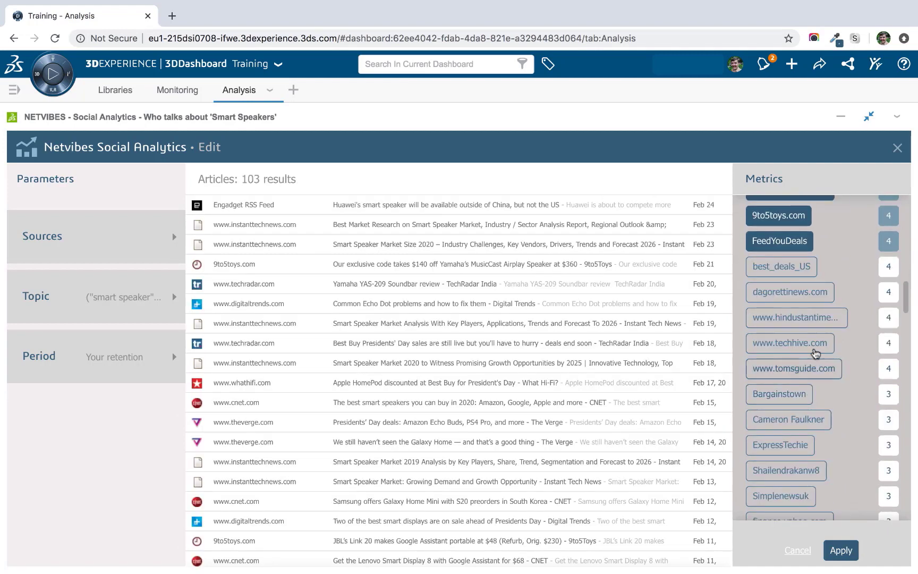
click(794, 269)
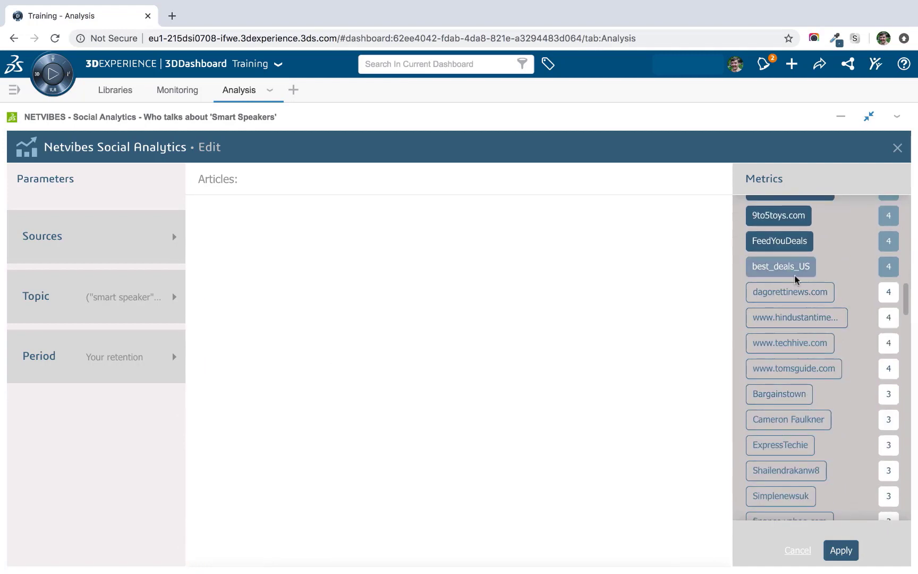
click(793, 292)
click(791, 322)
click(786, 343)
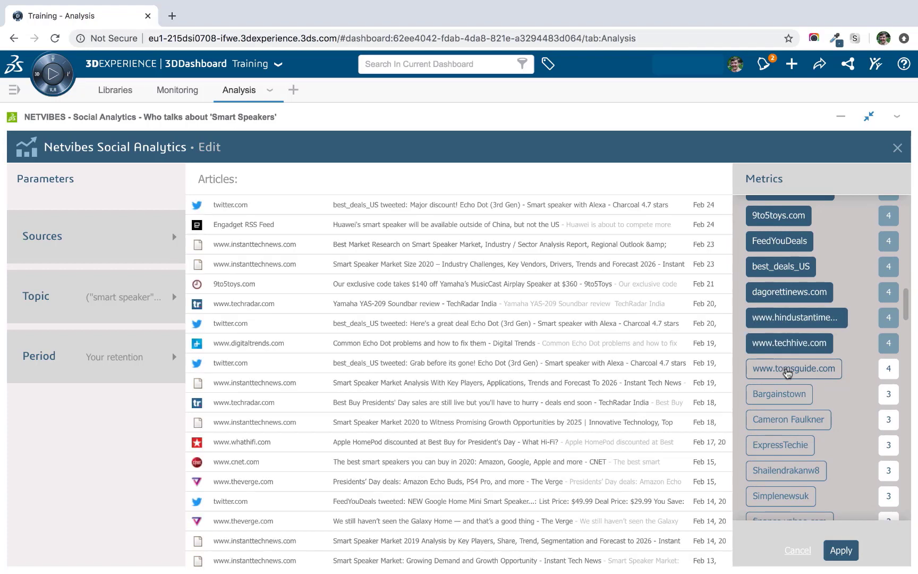
click(818, 368)
Add the authors Bargainstown, Simplenewsuk and finance.yahoo.com to the filter.
scroll(815, 362, down, 2)
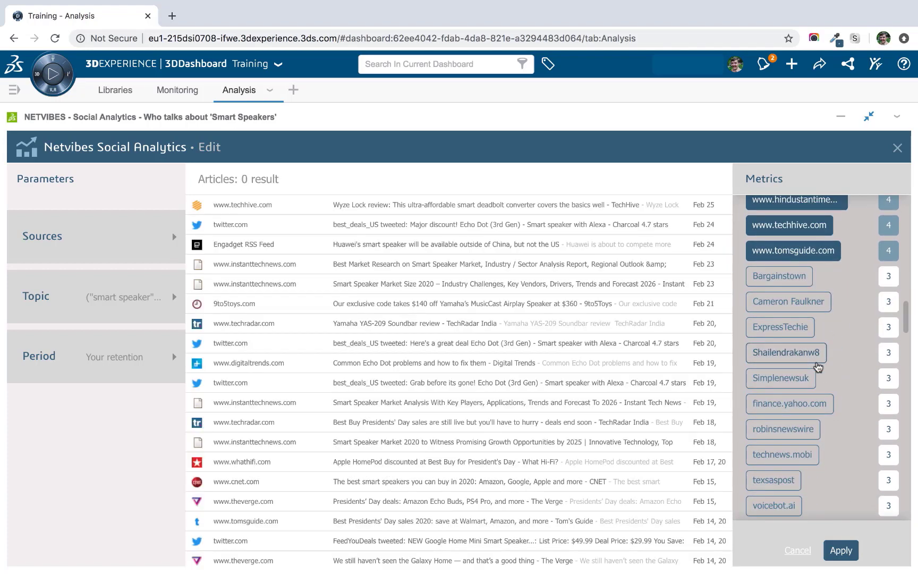
click(799, 273)
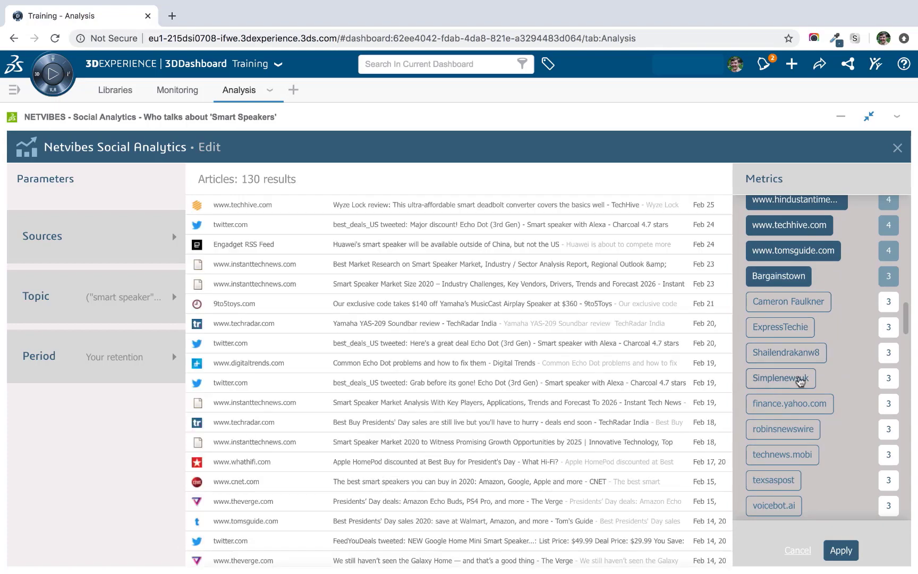
click(799, 379)
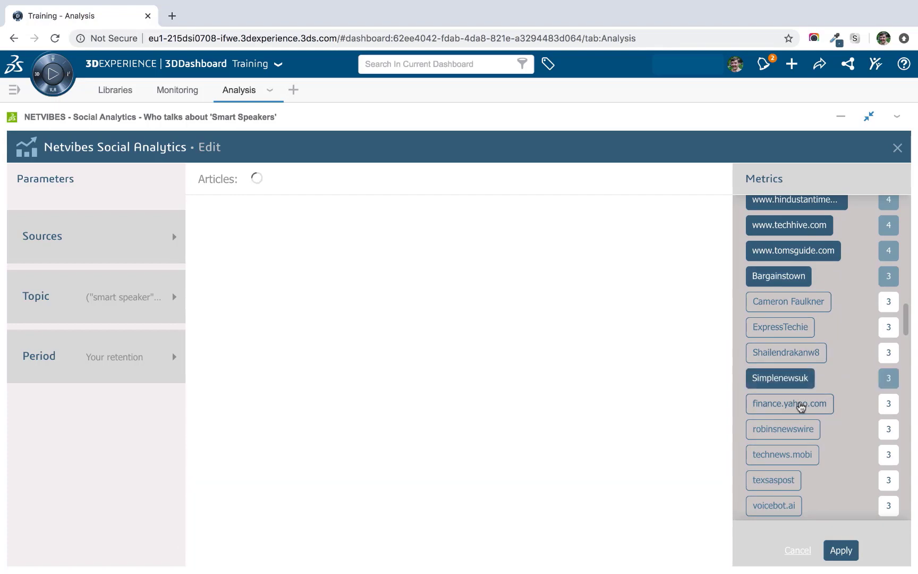
click(792, 403)
scroll(822, 458, down, 1)
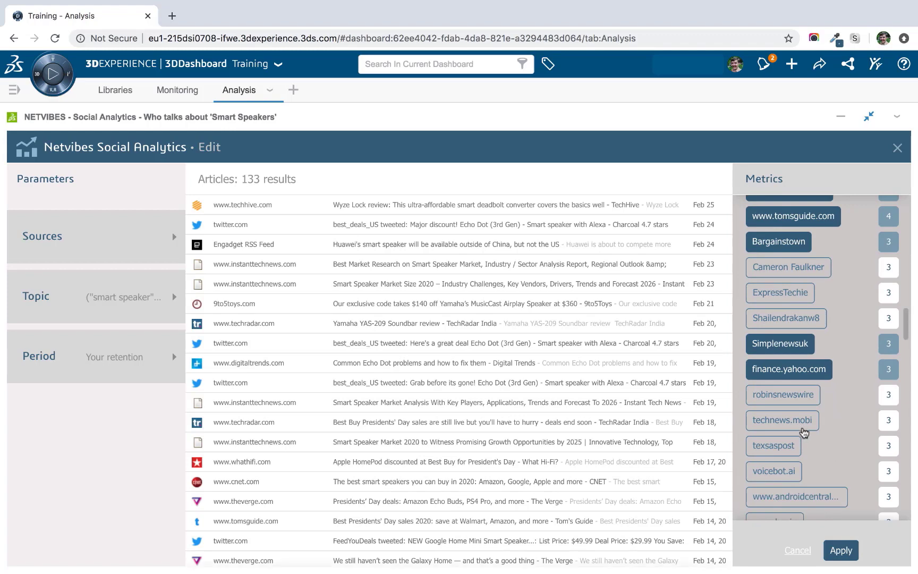
click(799, 424)
click(781, 452)
click(773, 470)
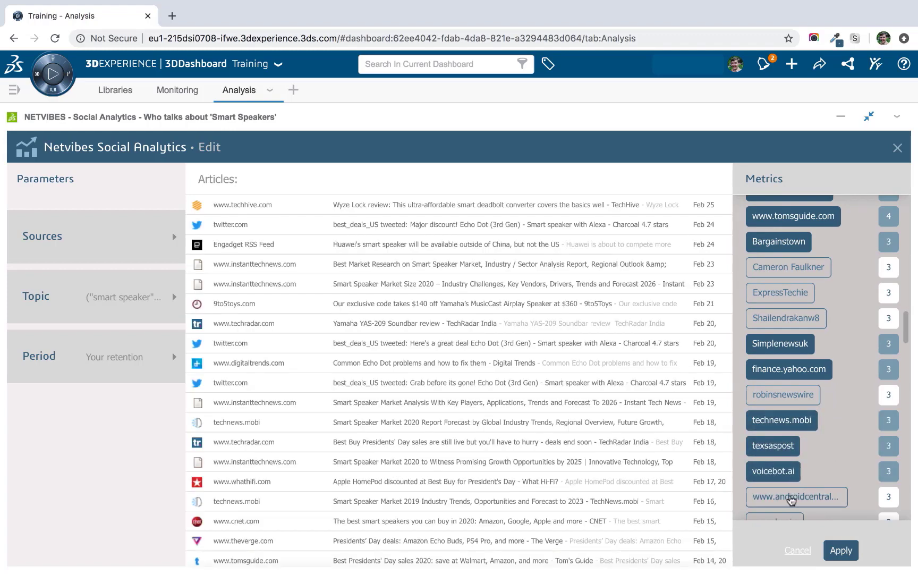
click(795, 496)
scroll(834, 405, down, 3)
click(765, 361)
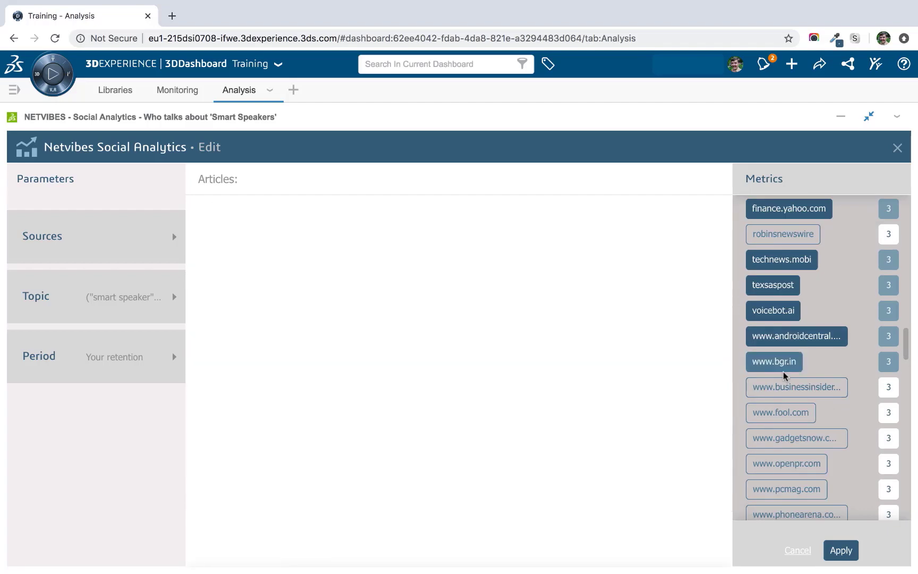
click(786, 386)
click(781, 413)
click(791, 438)
click(788, 464)
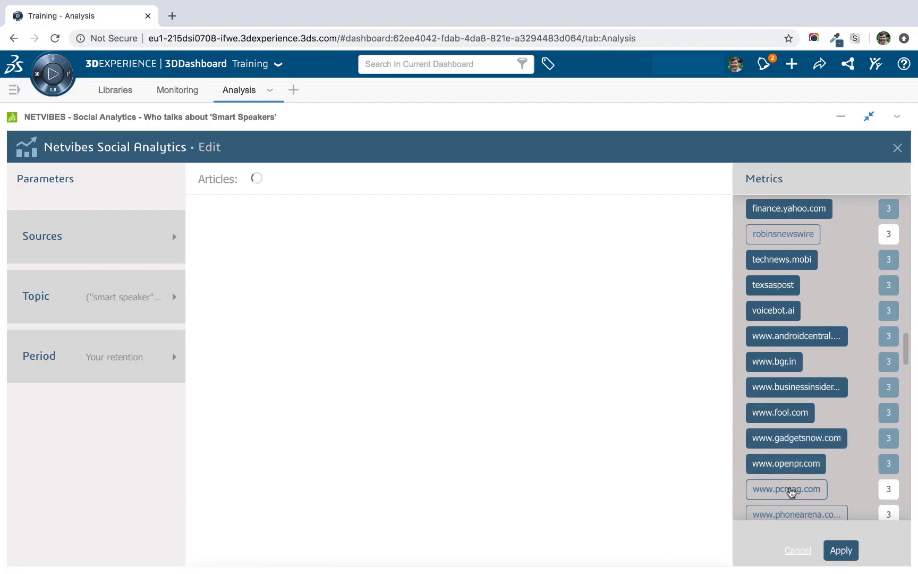
click(789, 489)
scroll(811, 399, down, 3)
click(805, 376)
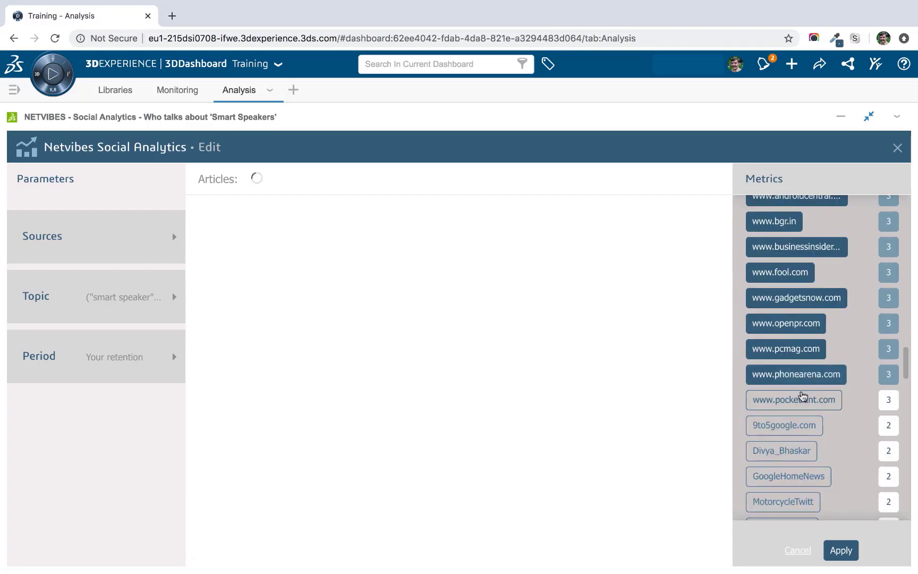
click(802, 399)
click(798, 428)
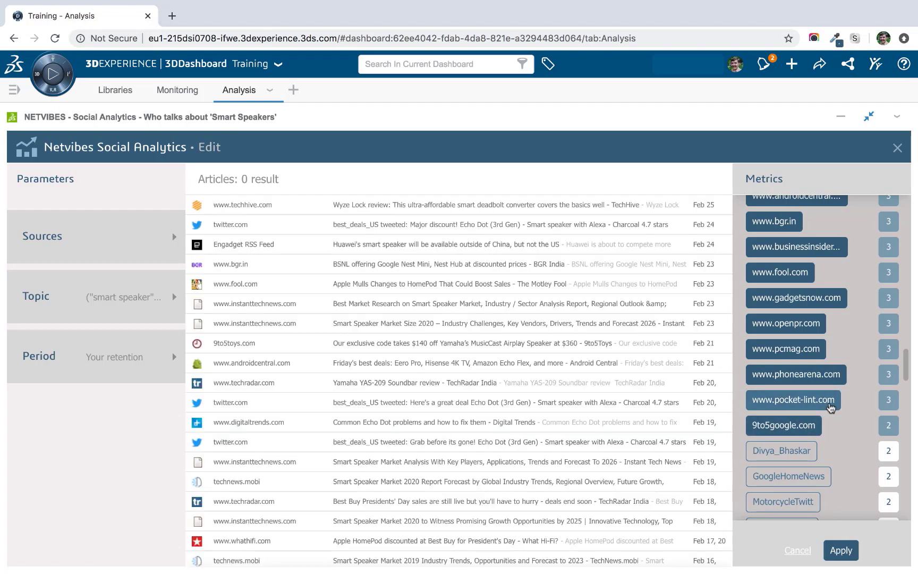
Add the author chronicle99.com and apply the author selection to the widget's query.
scroll(829, 405, down, 3)
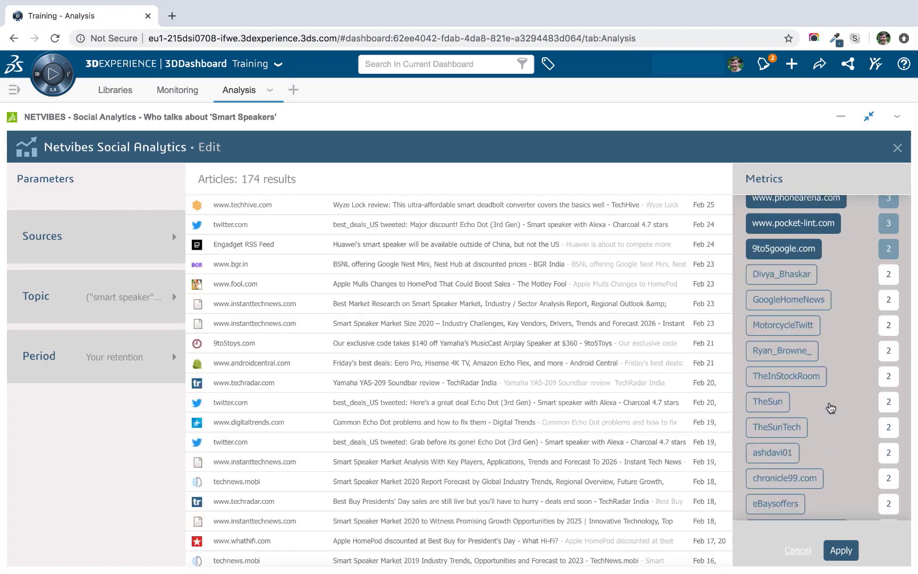
scroll(830, 407, down, 3)
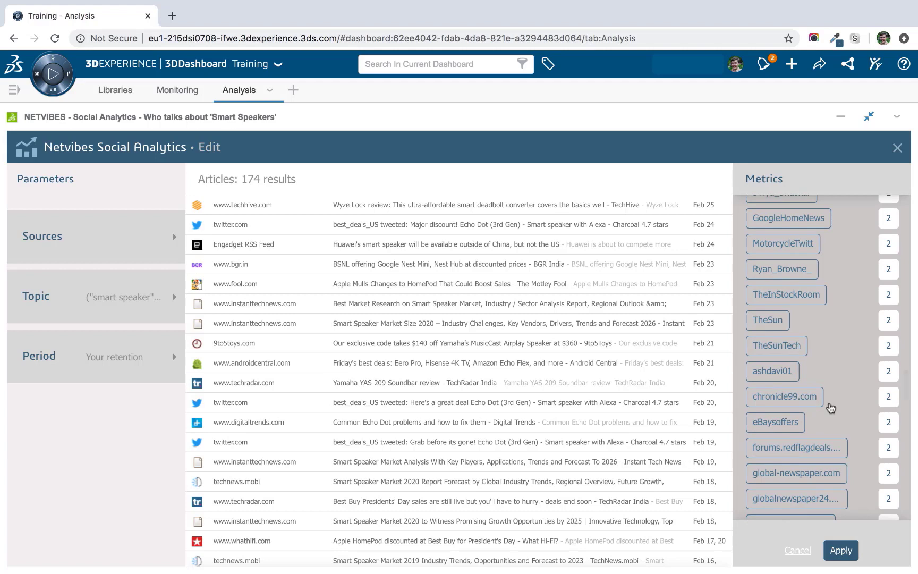
click(811, 402)
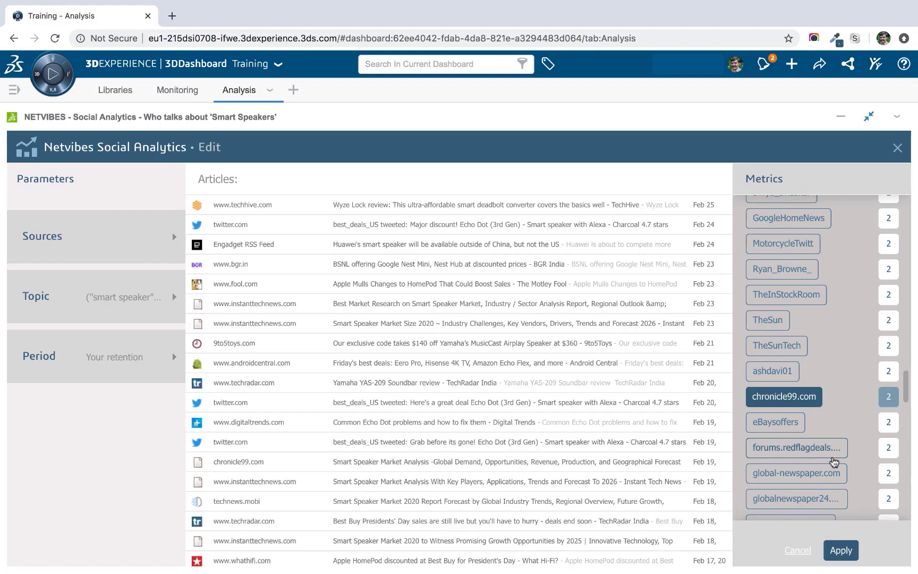
click(849, 551)
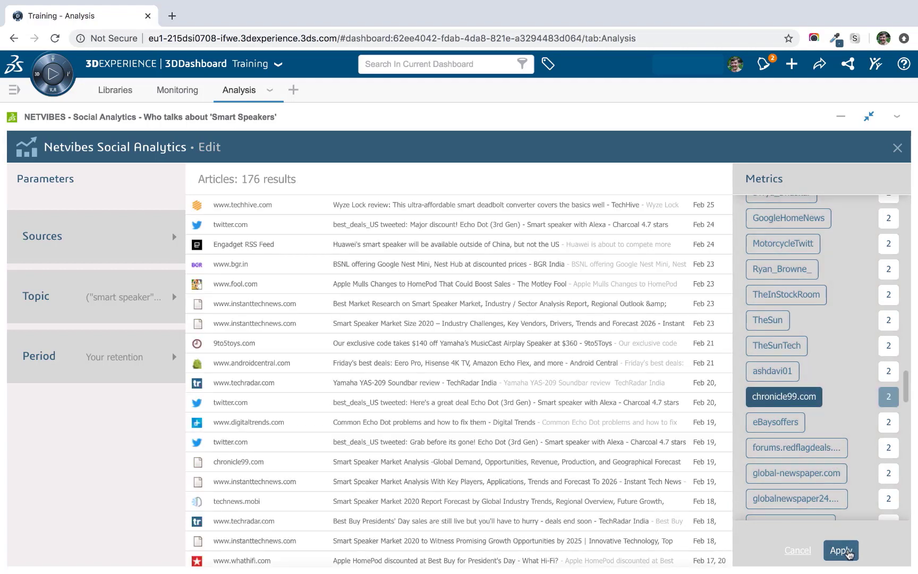
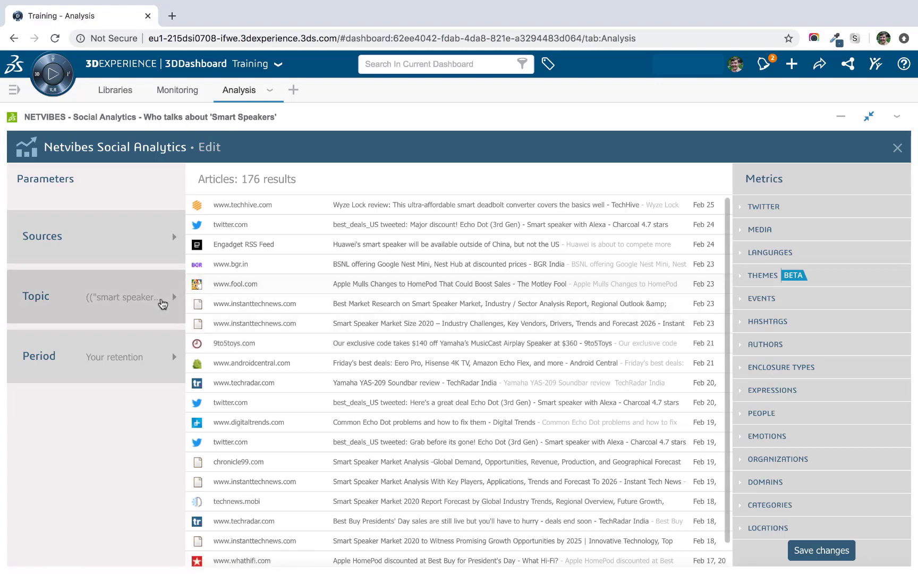
Insert NOT before the author list in the topic query to exclude those authors, and save the widget changes.
click(133, 302)
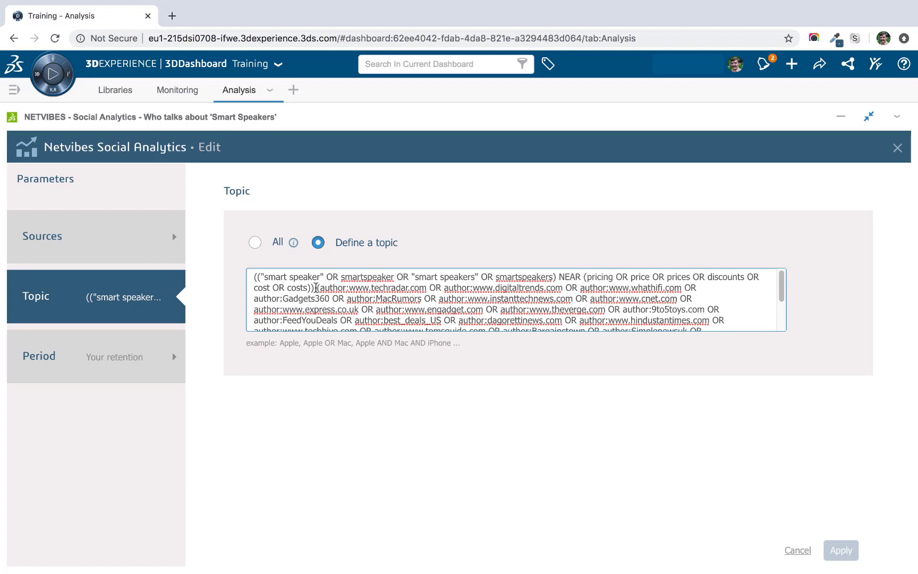
drag(315, 287, 482, 270)
click(371, 298)
text(NOT)
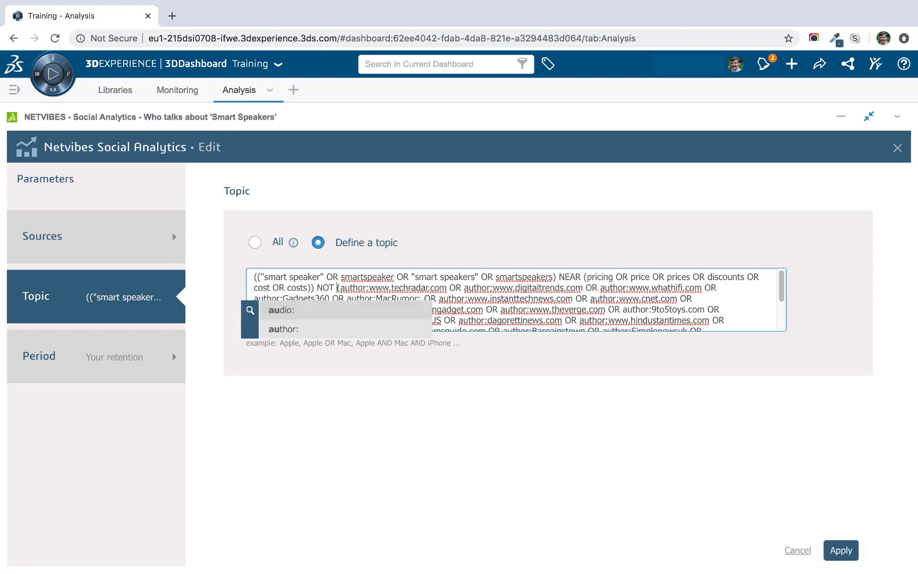
click(505, 303)
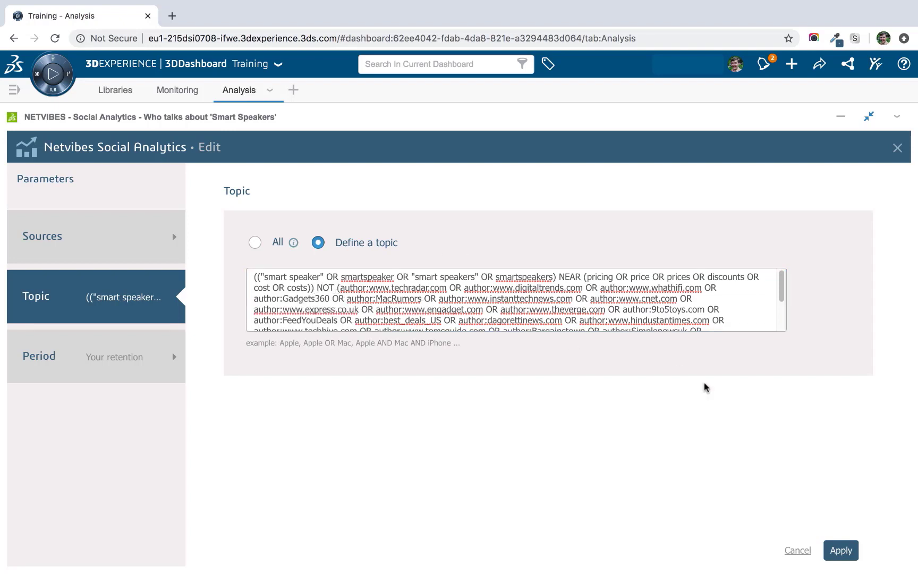
click(841, 552)
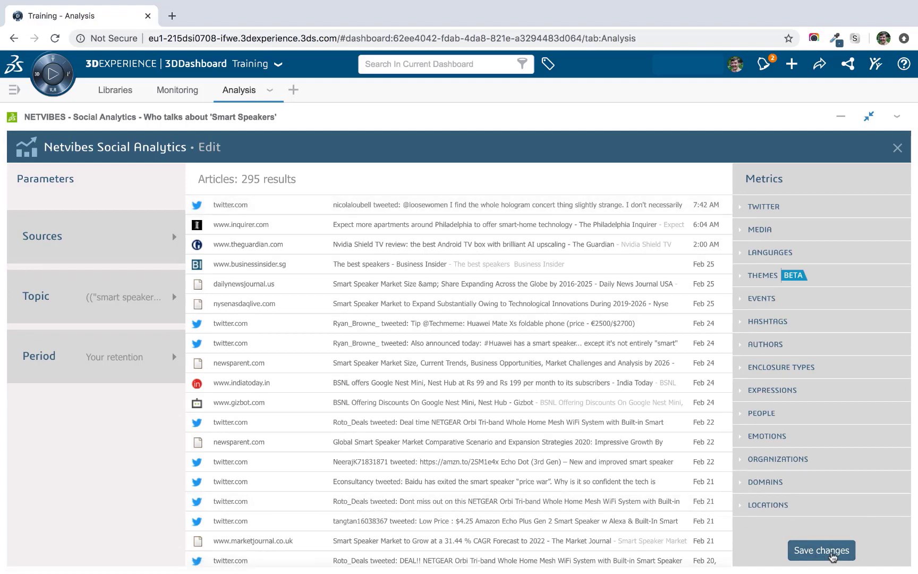
click(831, 553)
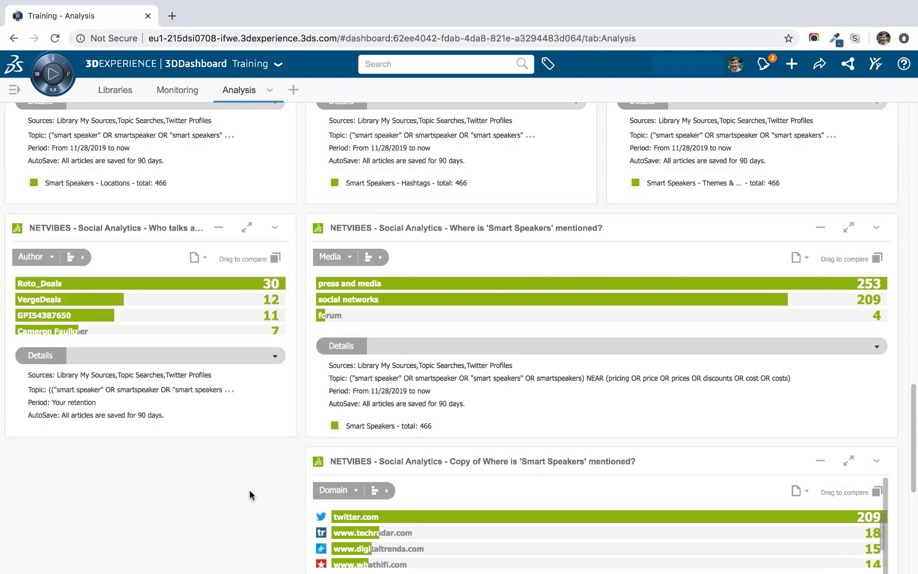
Duplicate the 'Who talks about Smart Speakers' author widget twice.
scroll(156, 304, down, 1)
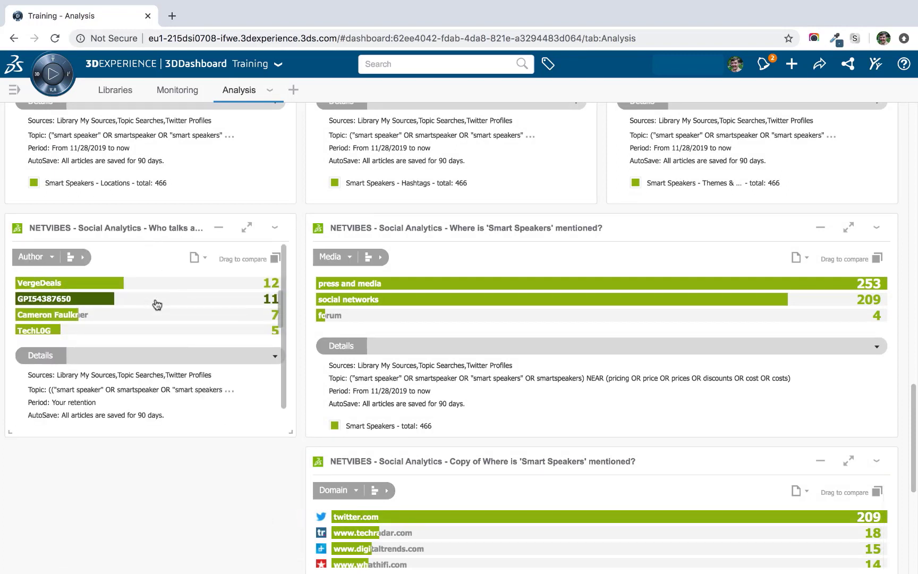
scroll(160, 311, up, 1)
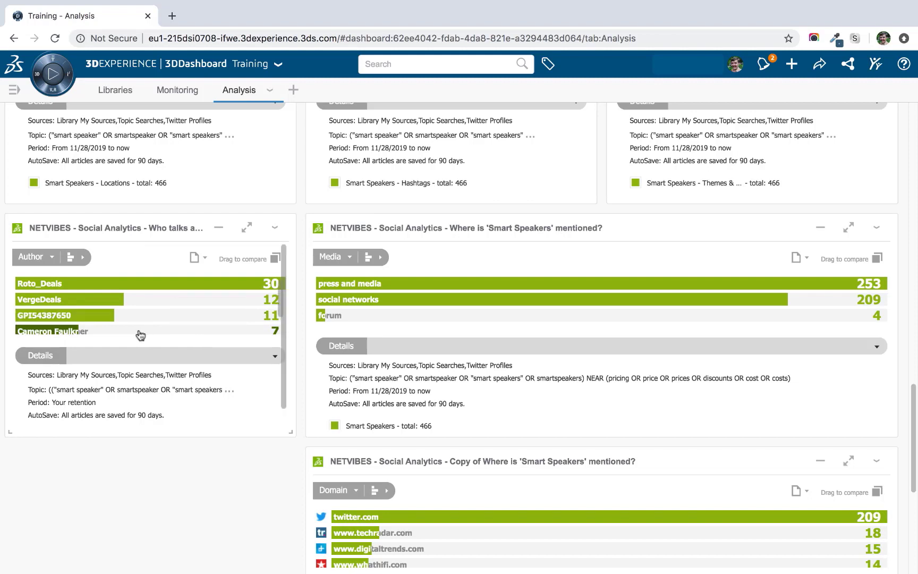
click(37, 258)
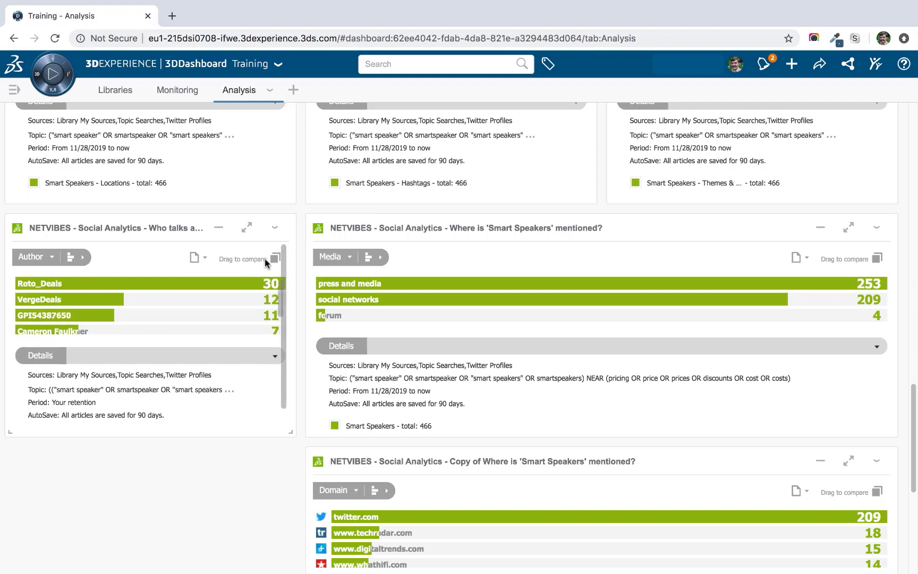
click(275, 228)
click(265, 308)
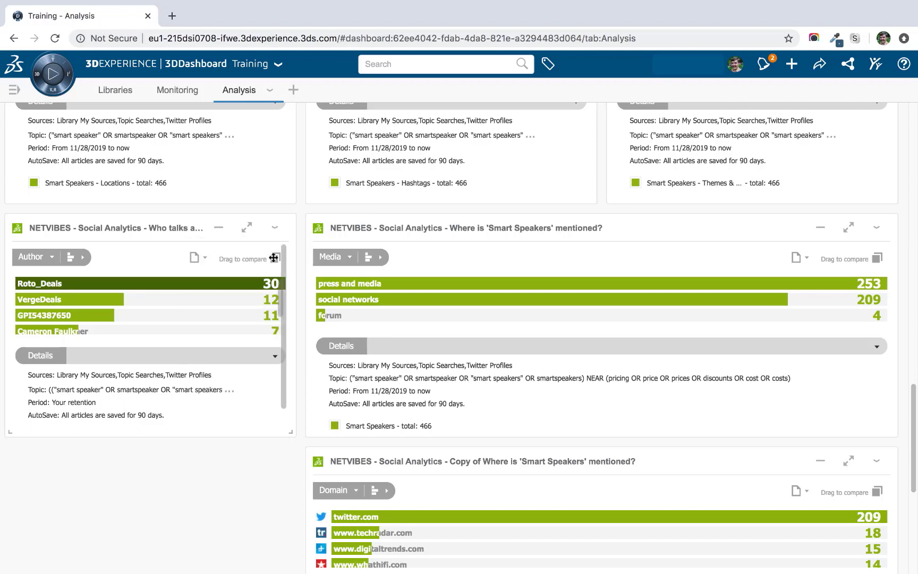
click(275, 227)
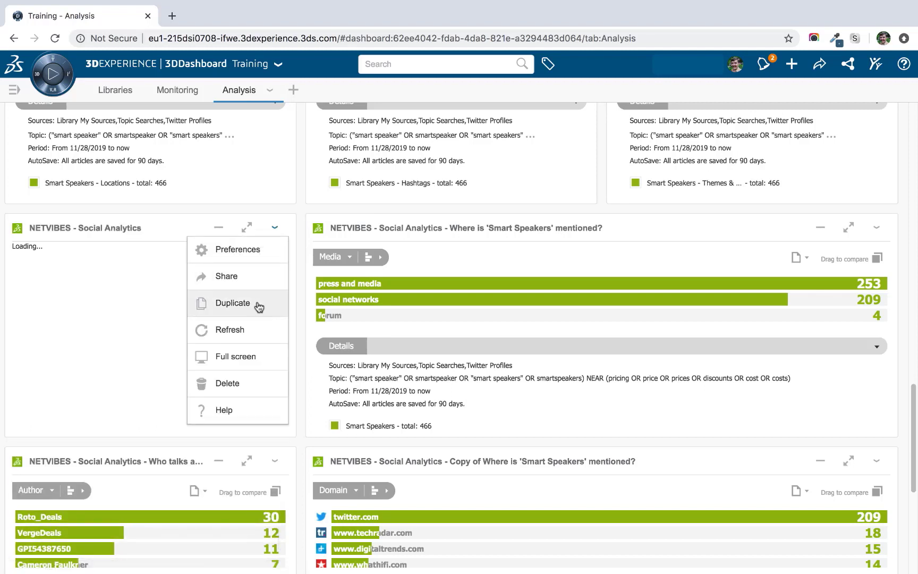
click(257, 306)
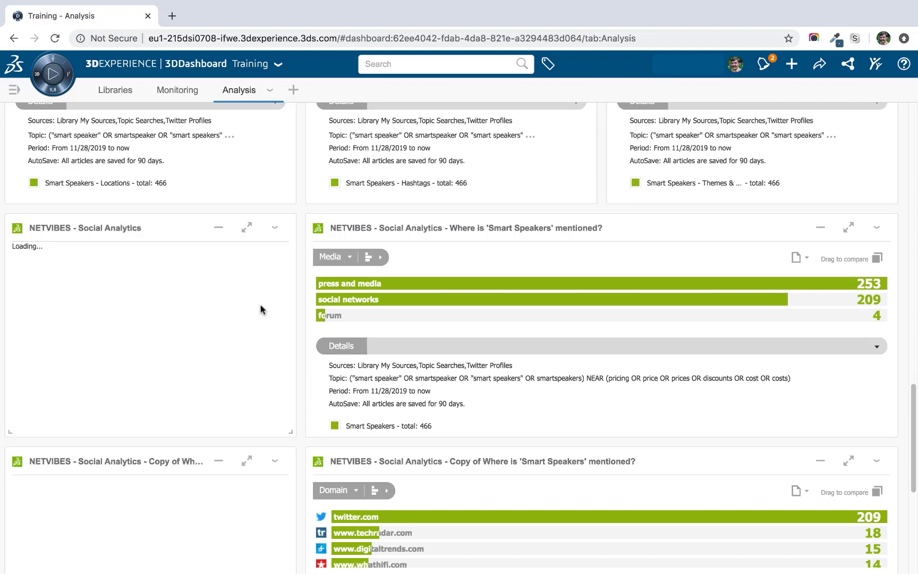
Remove 'Copy of' from the title of the upper duplicated 'Who talks about' widget in its preferences.
click(275, 229)
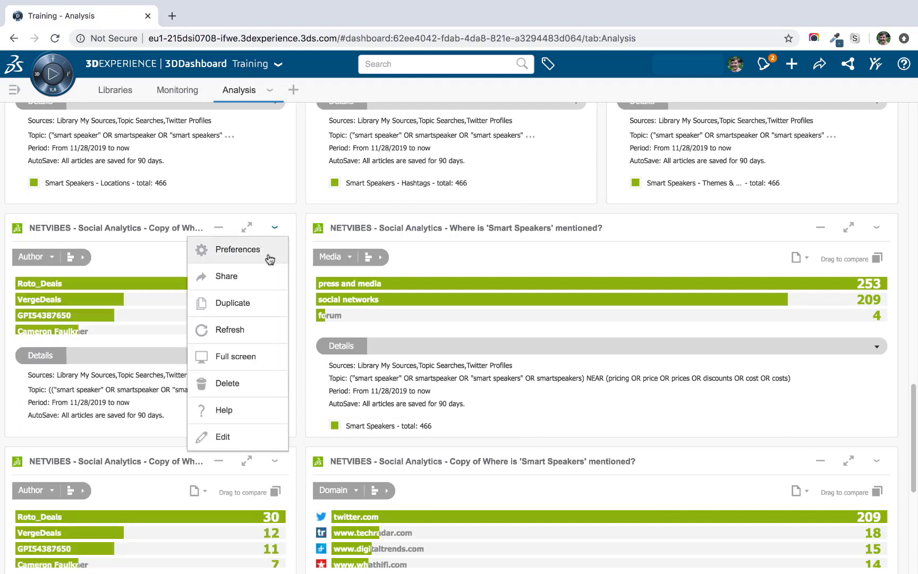
click(268, 258)
key(super+a)
key(BackSpace)
key(Return)
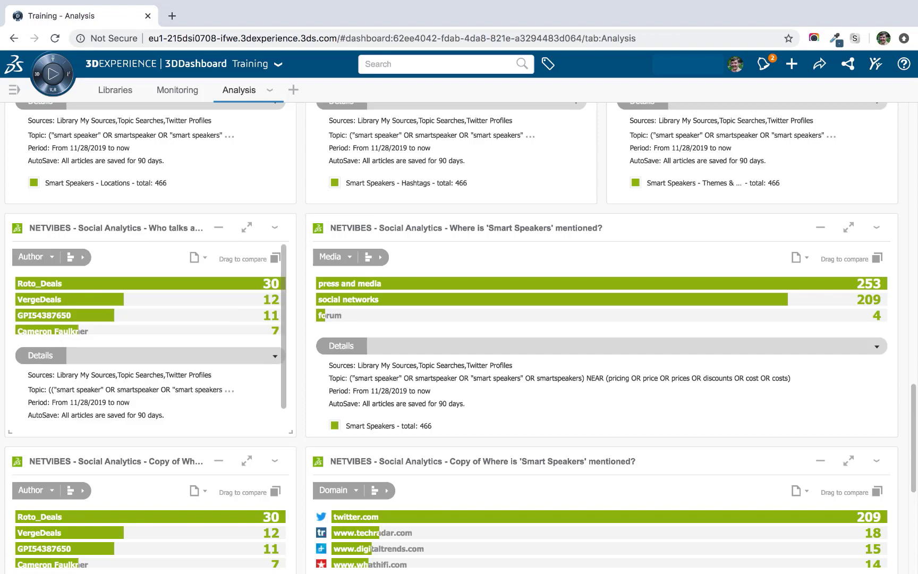
click(46, 258)
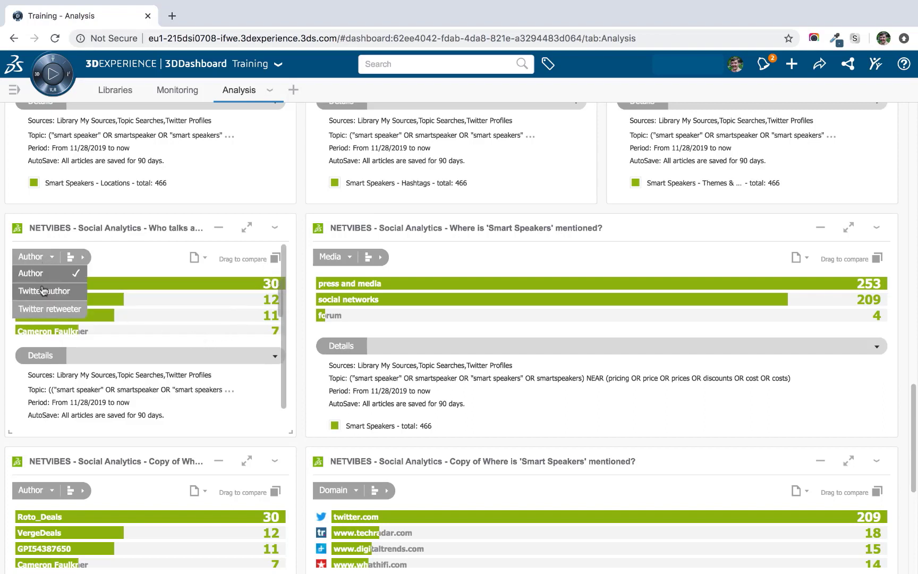
click(42, 290)
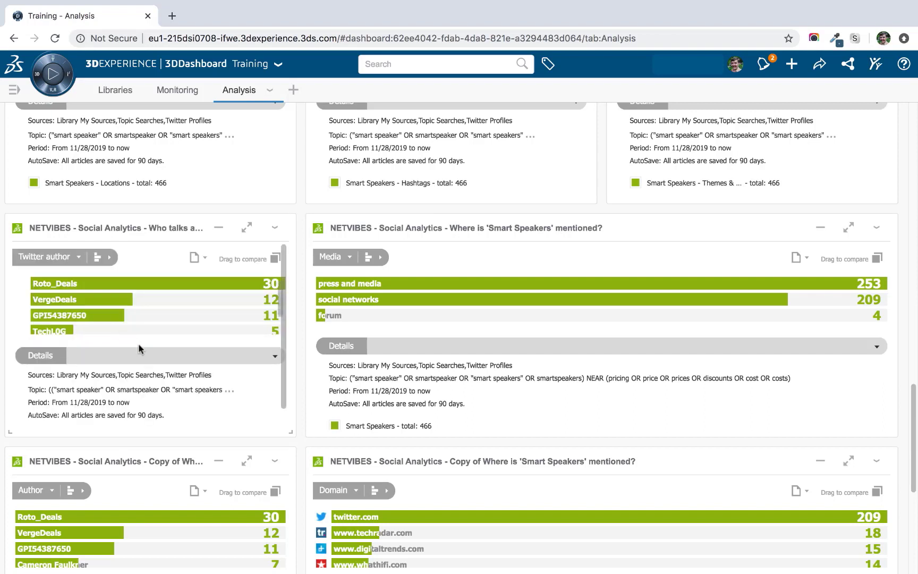
click(43, 257)
click(37, 272)
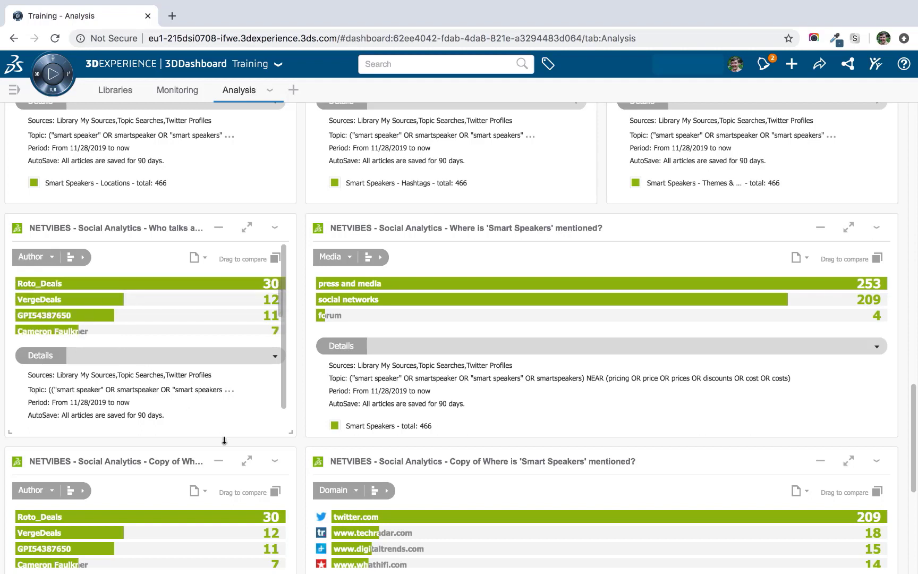
Remove 'Copy of' from the title of the second duplicated 'Who talks about' widget in its preferences.
click(274, 460)
click(242, 245)
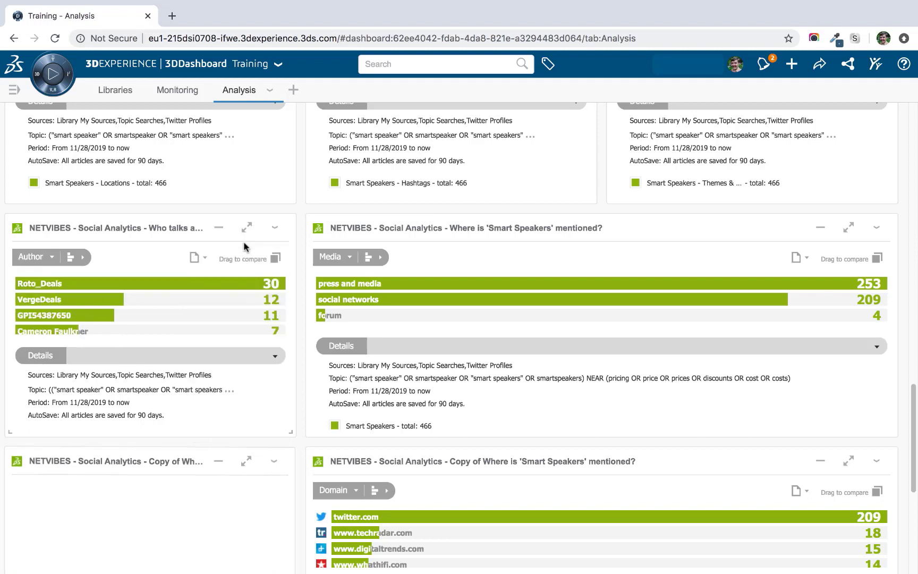
key(super+a)
key(BackSpace)
key(Return)
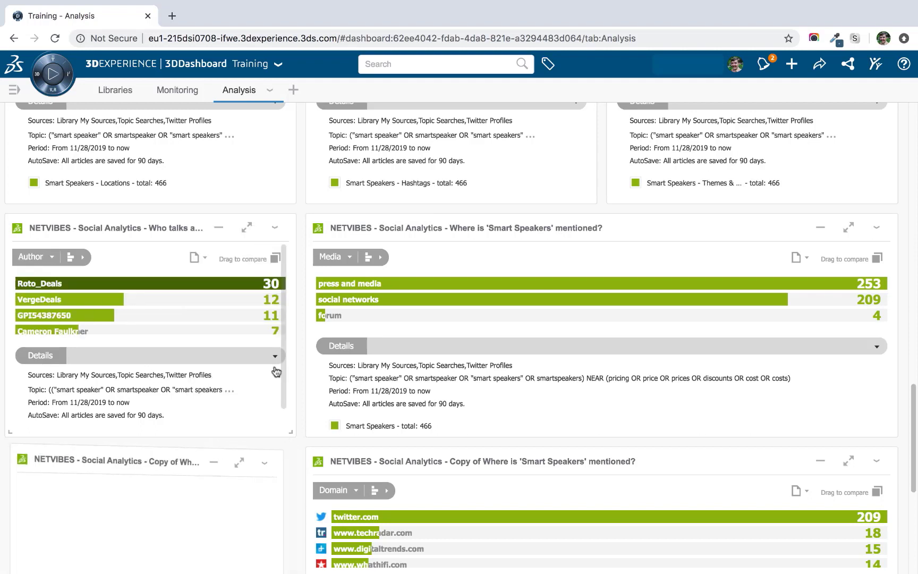
Switch the middle 'Who talks about' widget from Author to the Twitter author breakdown.
scroll(302, 418, down, 5)
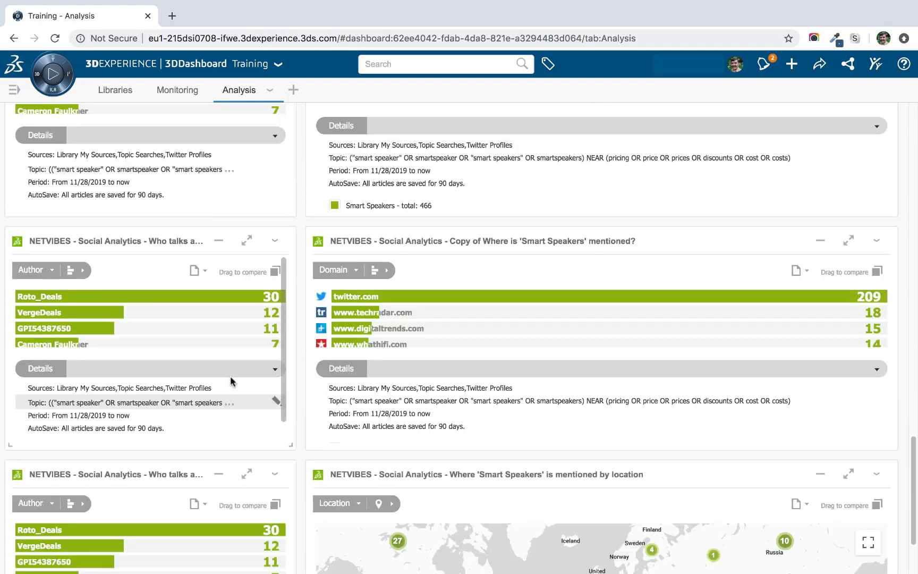
click(33, 271)
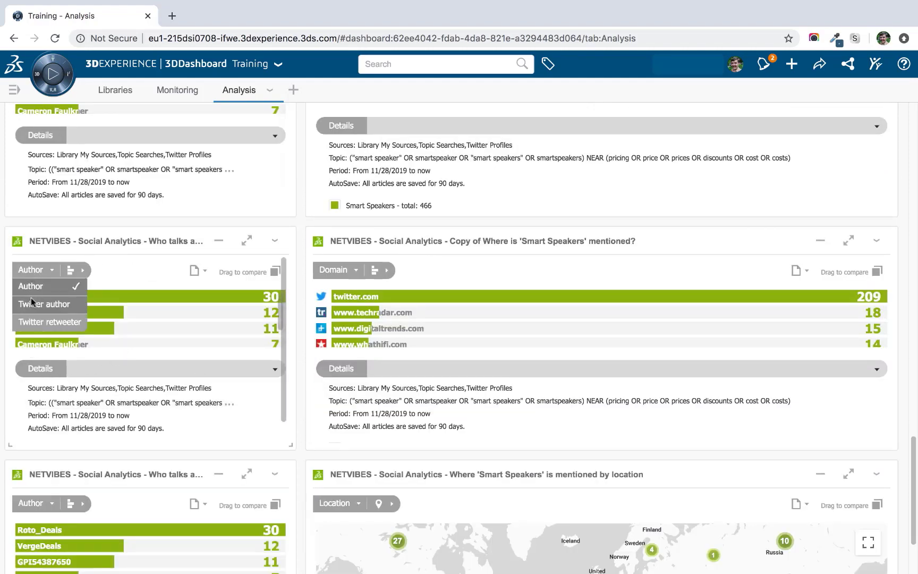
click(33, 304)
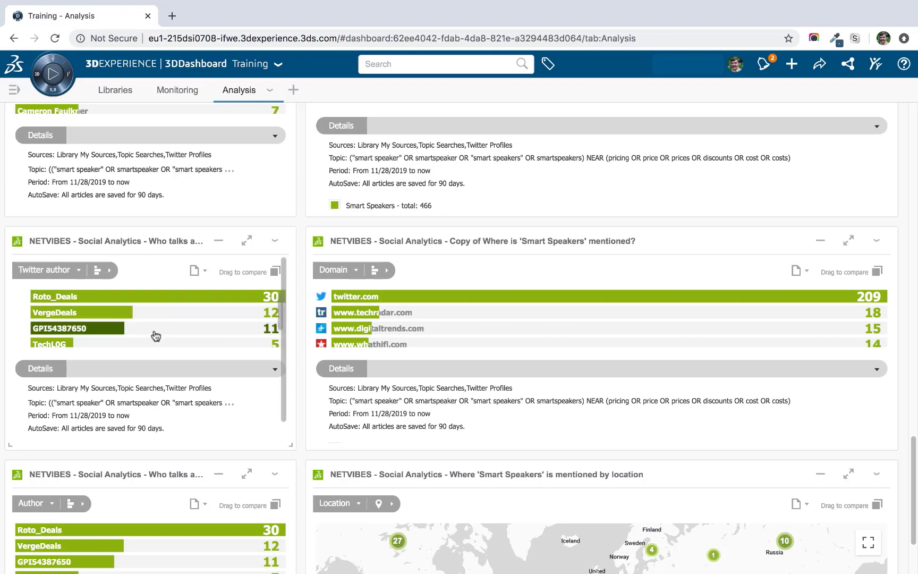
Switch the lowest 'Who talks about' widget from Author to the Twitter retweeter breakdown.
scroll(292, 374, down, 3)
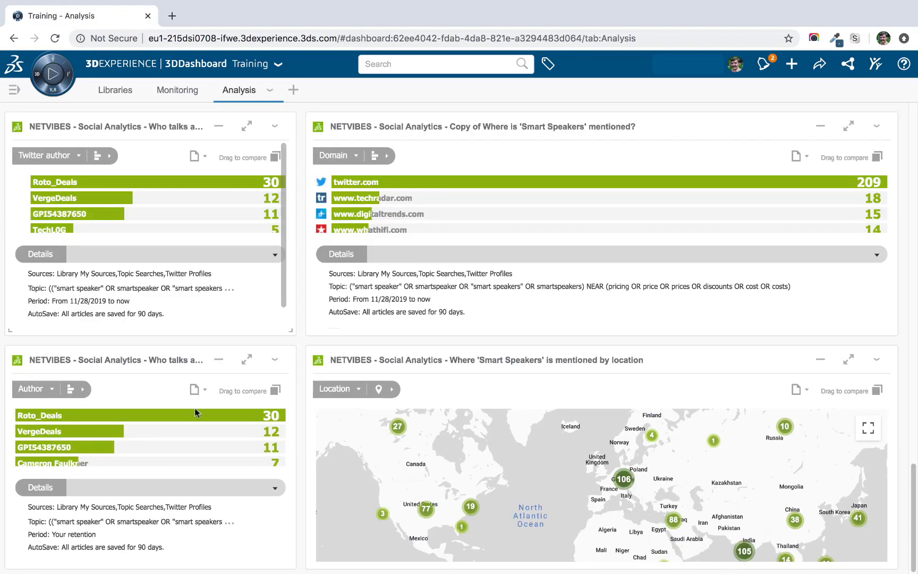
click(32, 390)
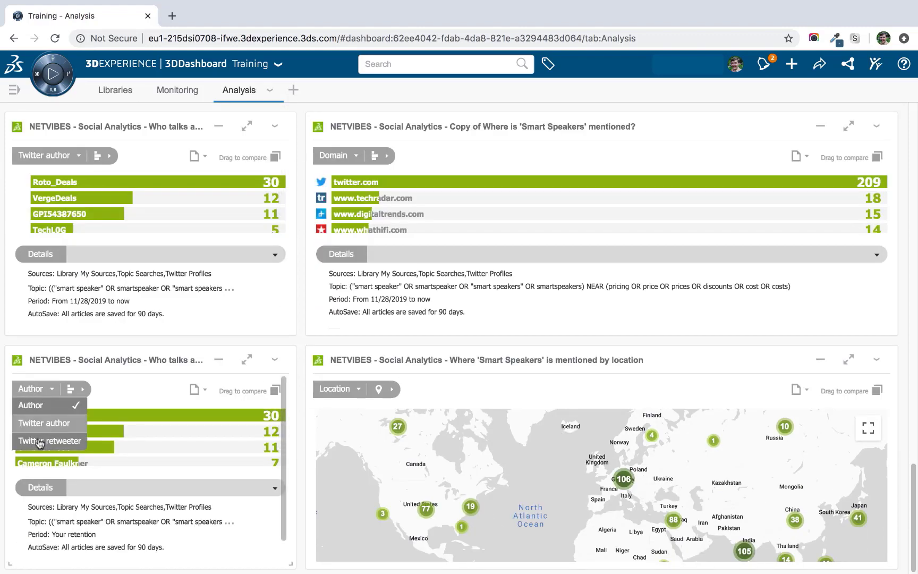
click(38, 441)
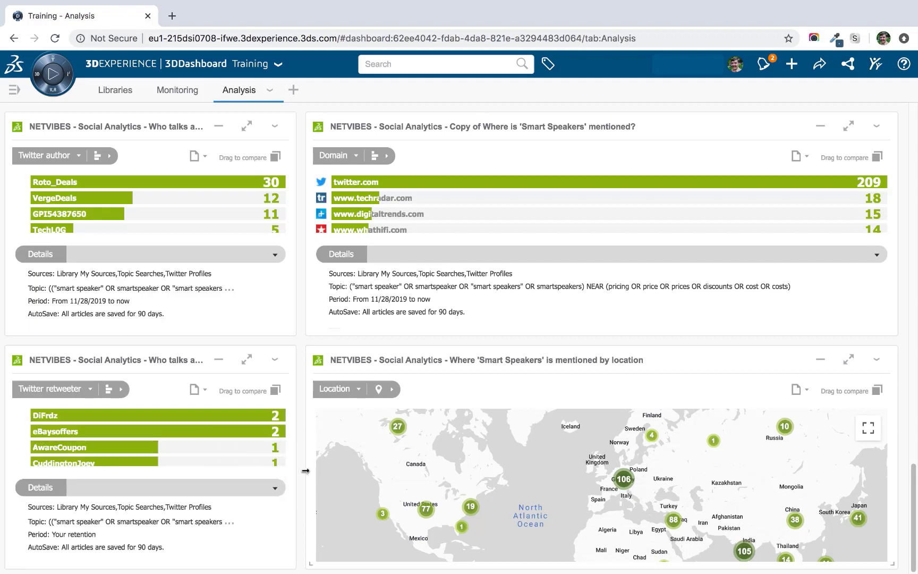
Review the Analysis widgets from the article trend and keyword lists through to the author, media, domain and location breakdowns.
scroll(305, 469, up, 8)
scroll(306, 471, up, 10)
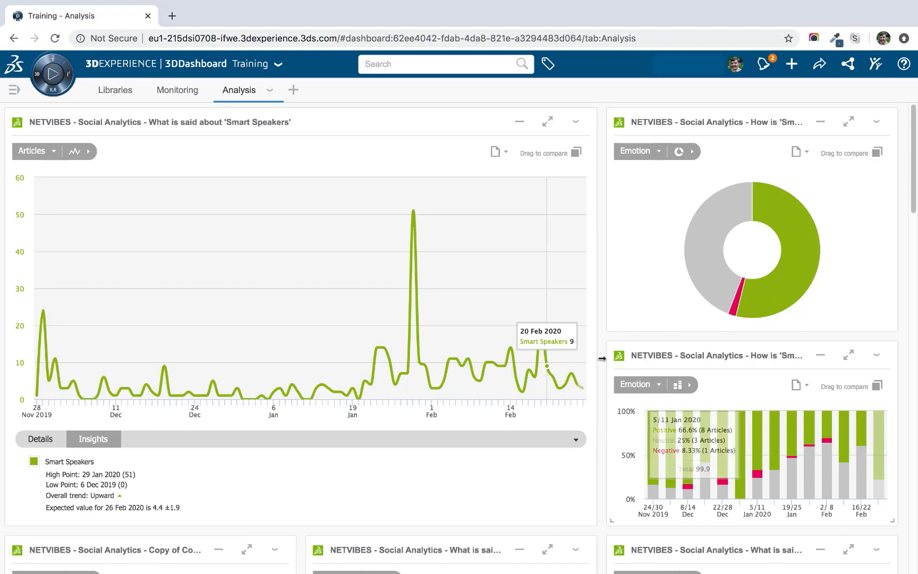
scroll(601, 358, down, 1)
scroll(601, 359, down, 8)
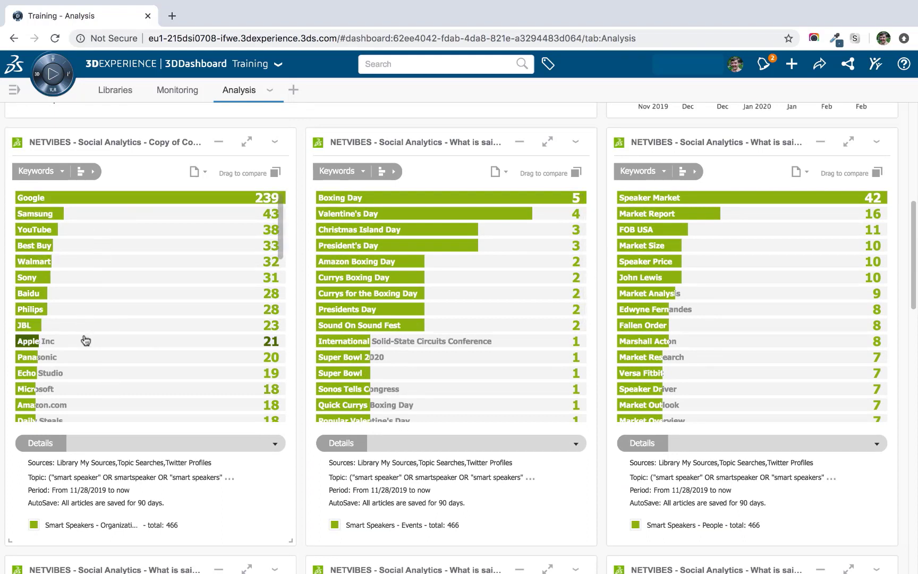
mouse_move(85, 341)
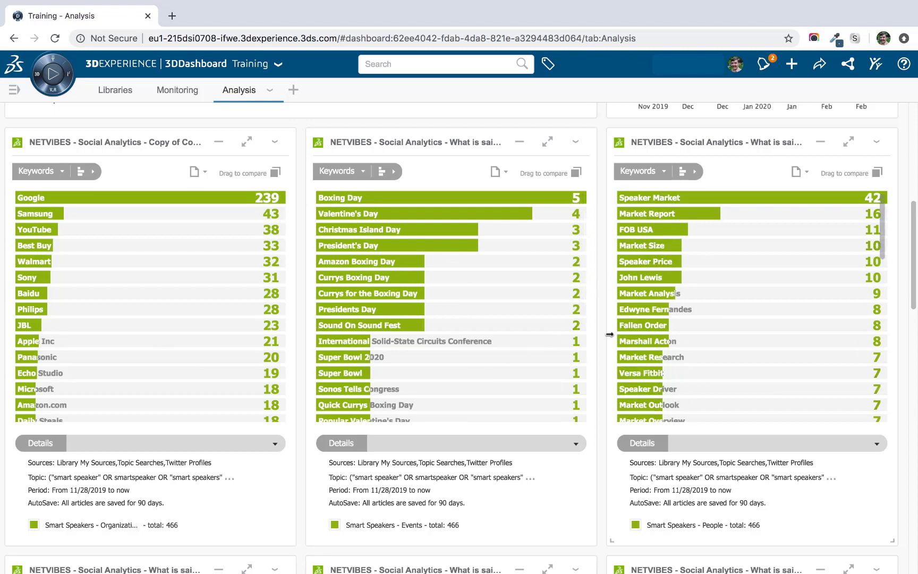
scroll(609, 325, down, 10)
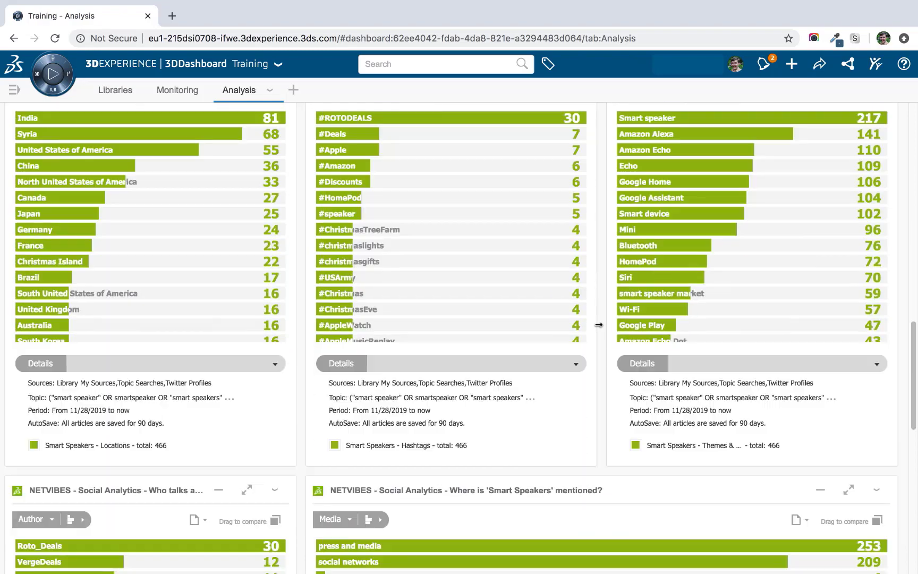
scroll(598, 324, up, 1)
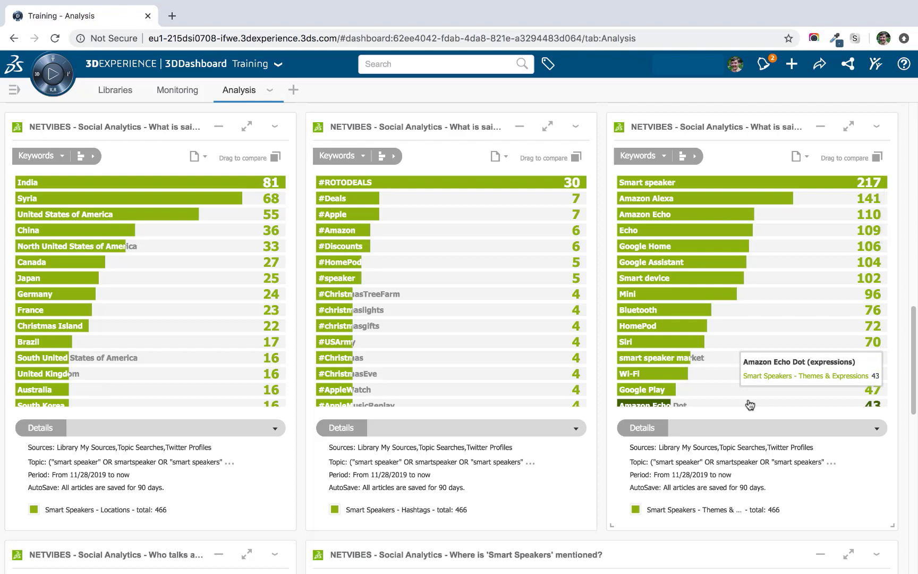
scroll(746, 415, down, 3)
scroll(747, 415, down, 3)
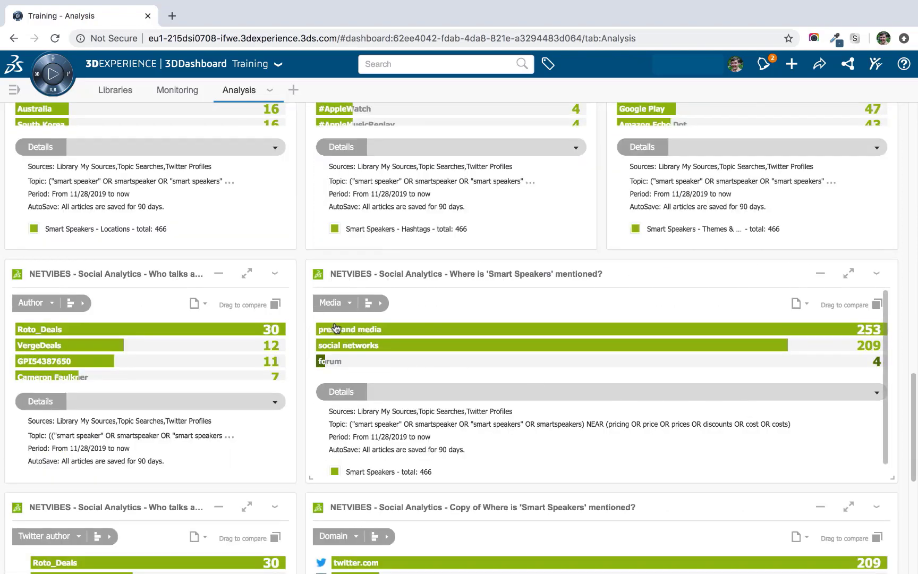
scroll(319, 325, down, 1)
scroll(312, 322, down, 2)
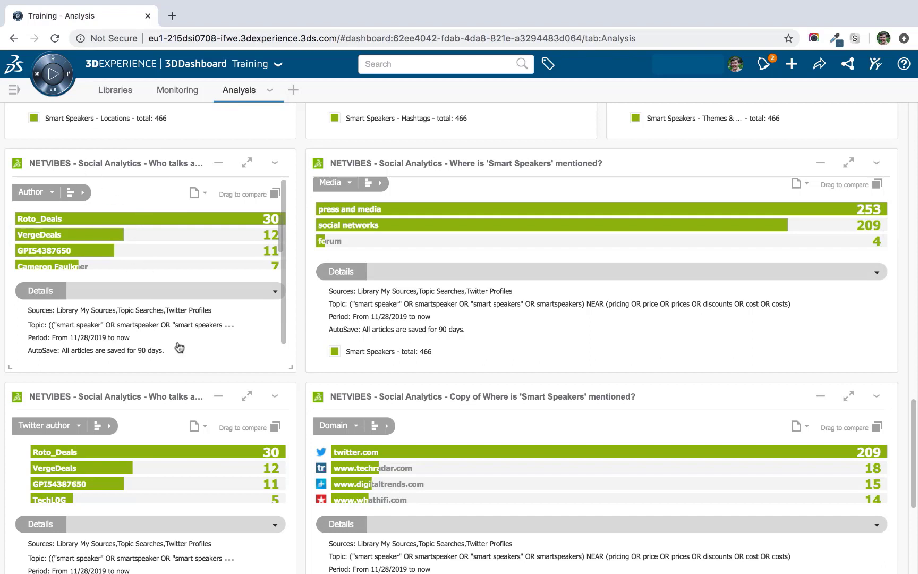
scroll(218, 351, down, 1)
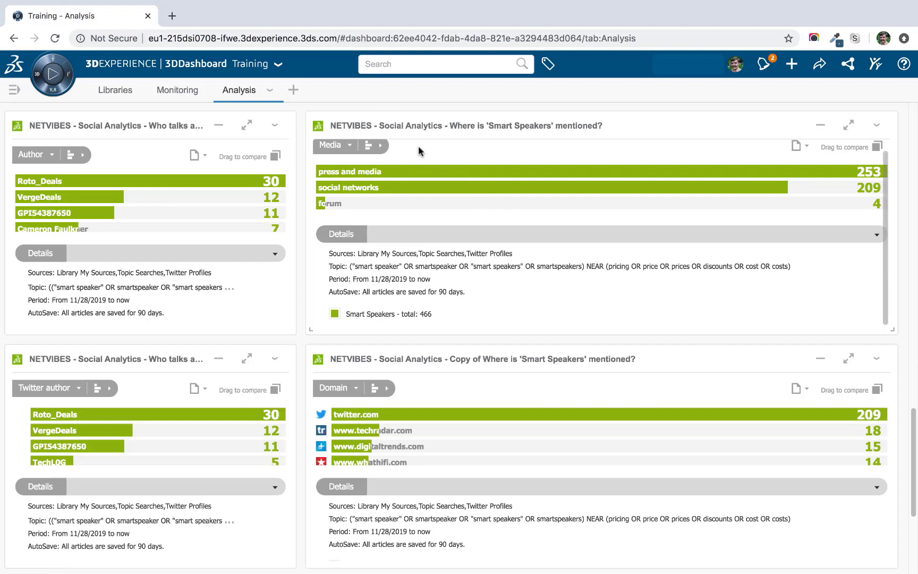
scroll(498, 301, down, 3)
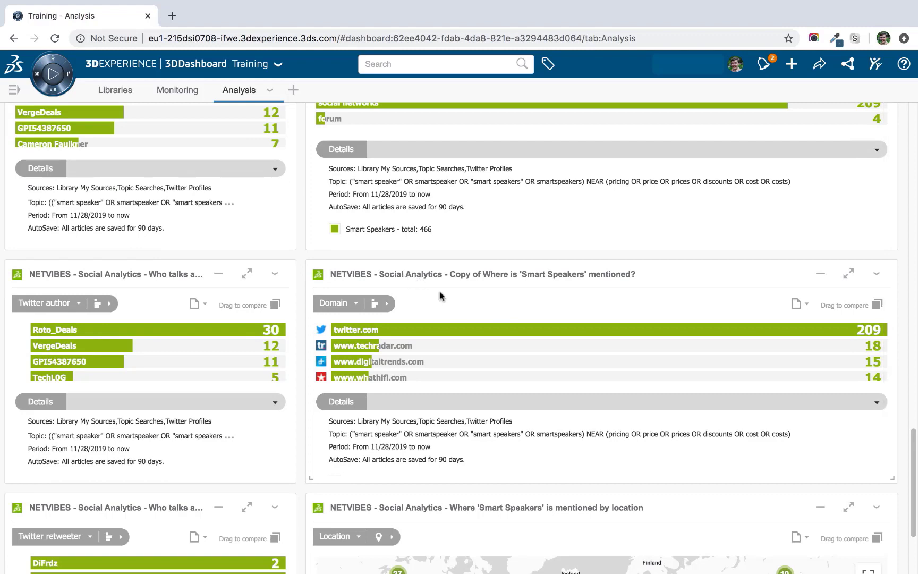
scroll(501, 404, down, 2)
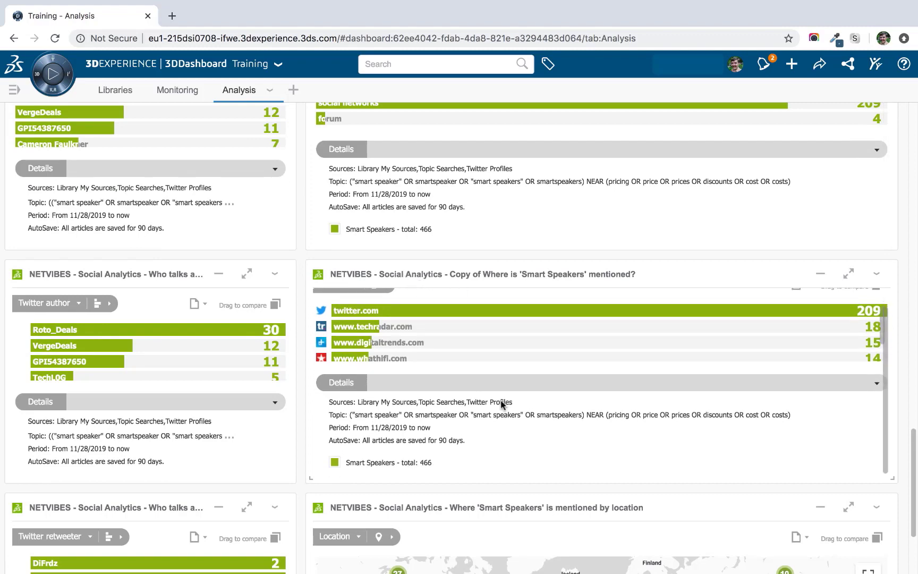
scroll(304, 427, down, 5)
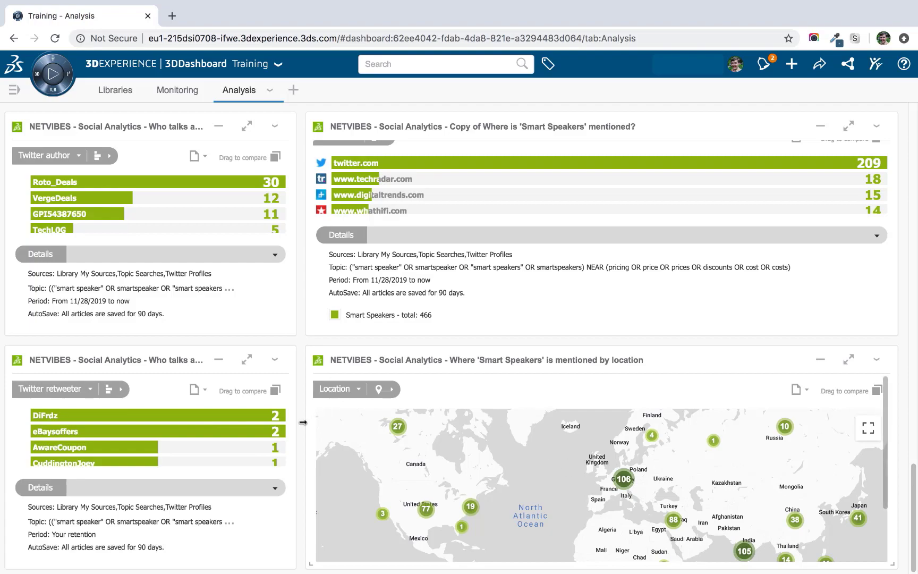
Examine the positive share in the emotion donut chart, along with the emotion timeline and the keyword widgets beneath it.
scroll(303, 422, up, 7)
scroll(302, 423, up, 5)
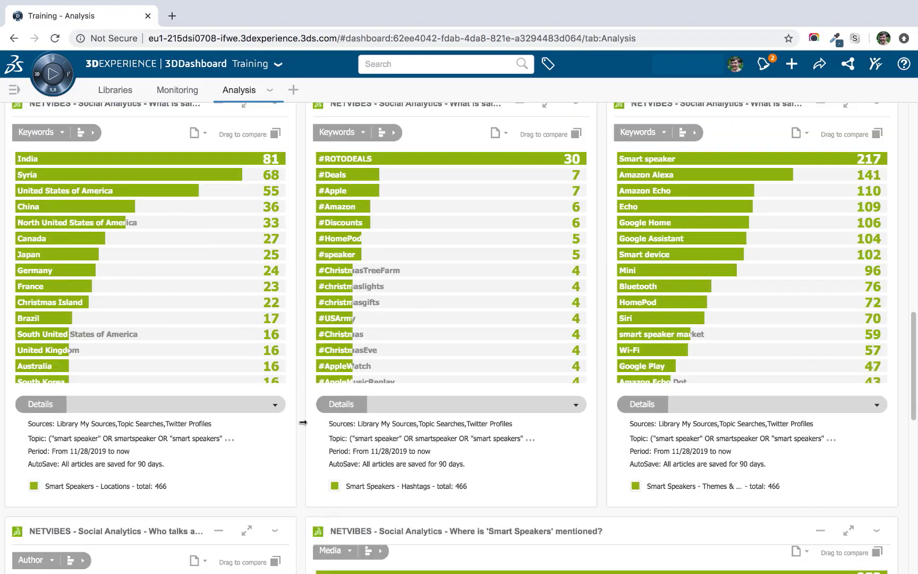
scroll(302, 422, up, 14)
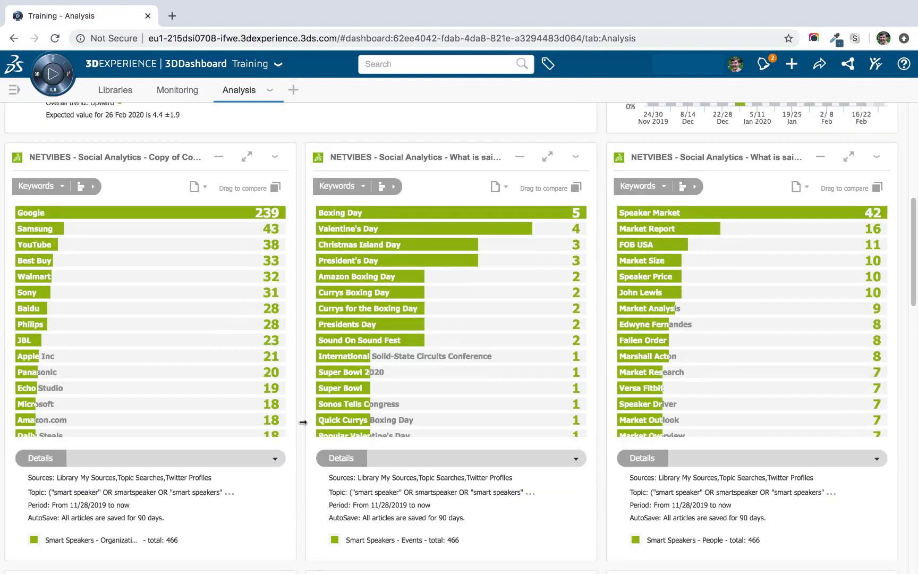
scroll(599, 341, up, 1)
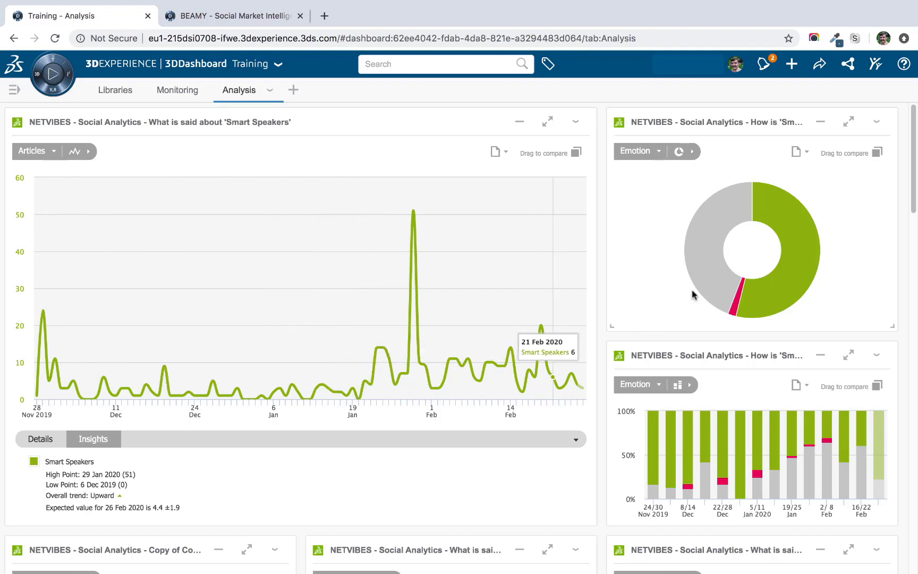
mouse_move(768, 296)
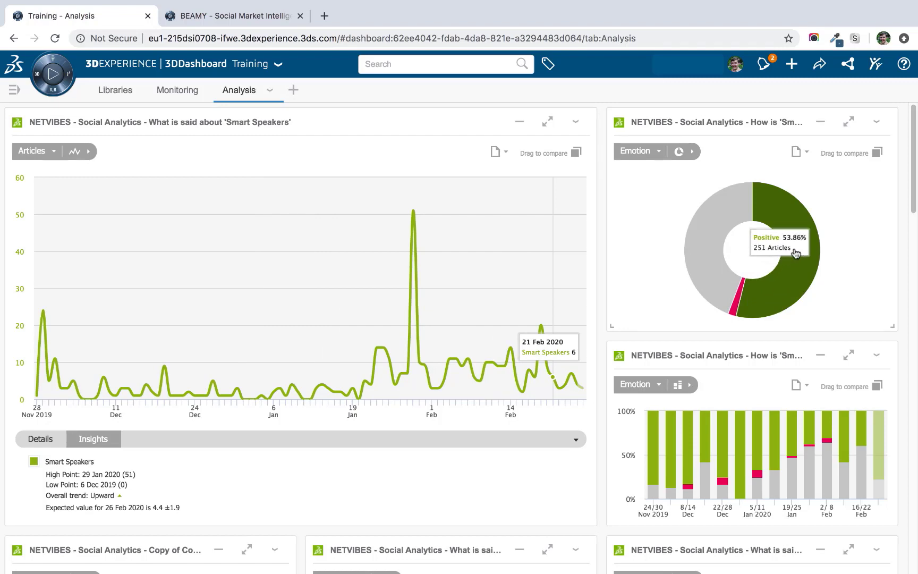
scroll(606, 298, down, 5)
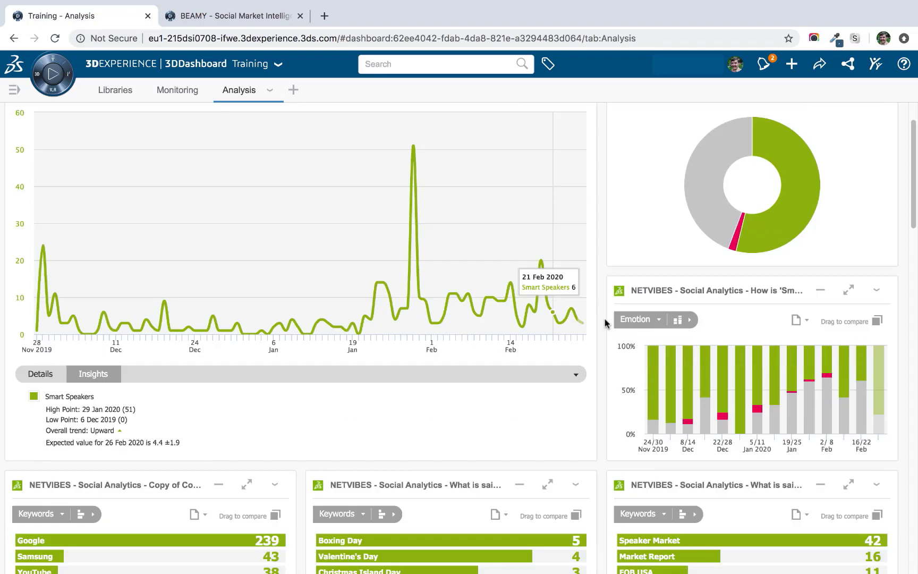
scroll(606, 320, down, 1)
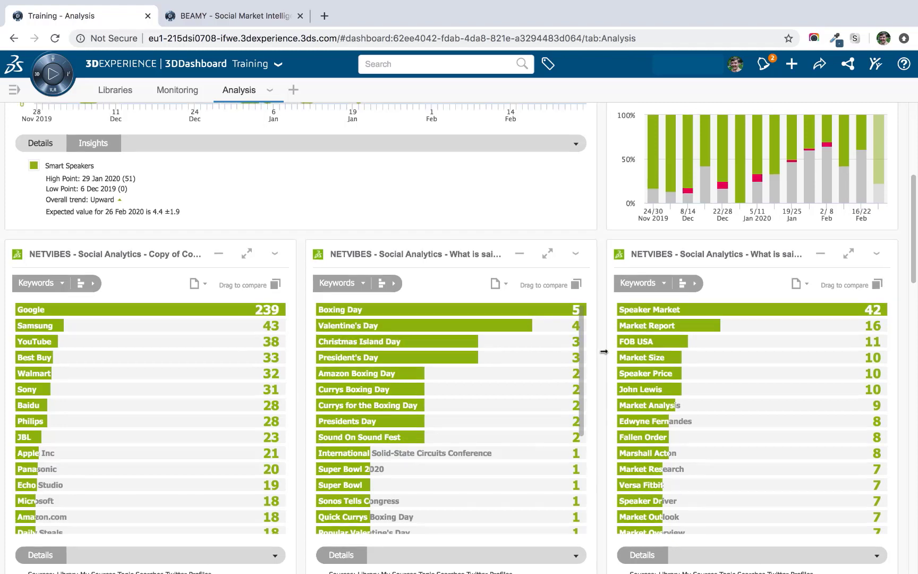
scroll(602, 350, up, 6)
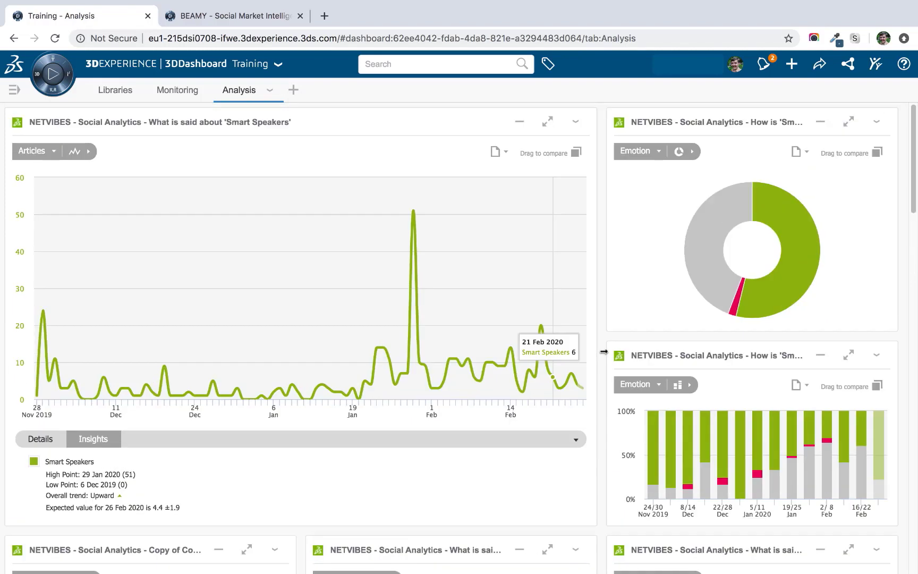
Drill into what is said about Smart Speakers on 19 Feb from the trend chart and examine its keyword breakdown.
click(541, 327)
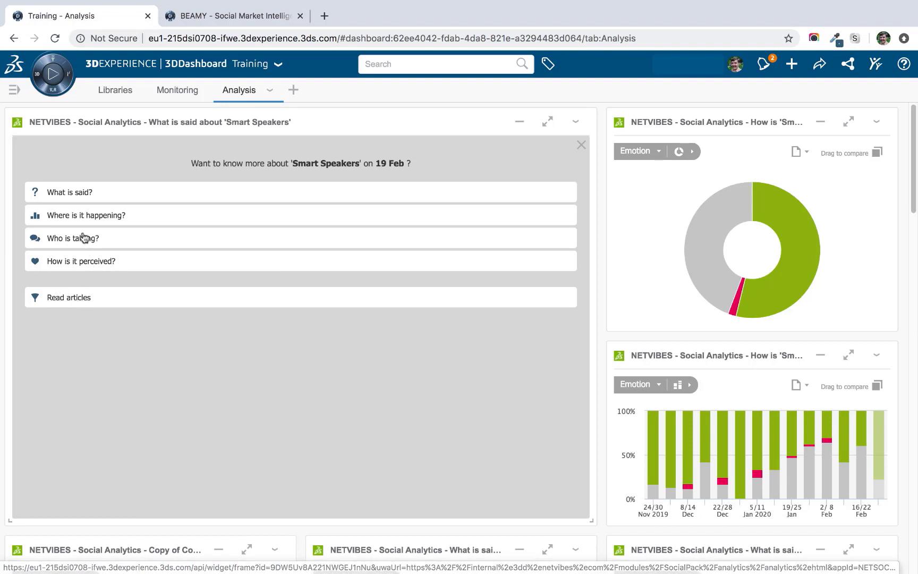
click(77, 193)
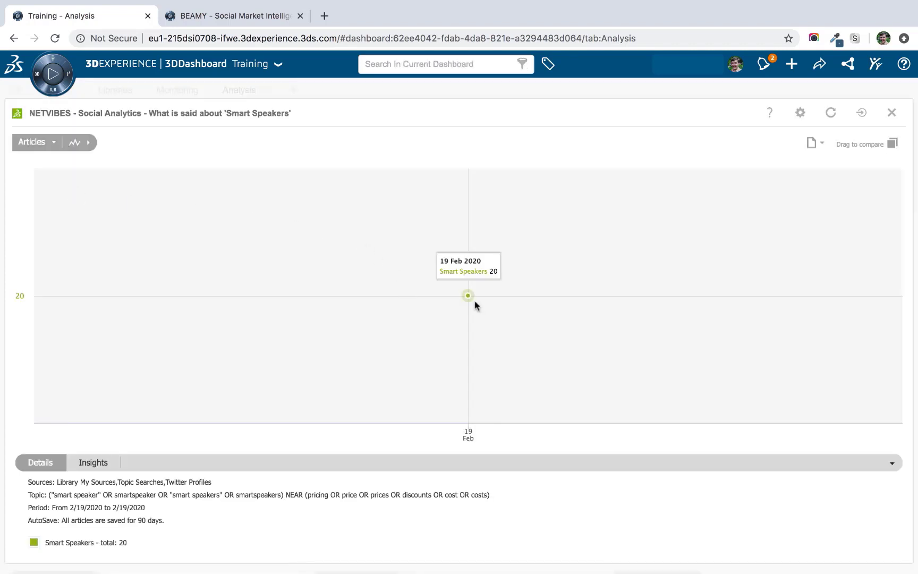
mouse_move(468, 299)
click(35, 147)
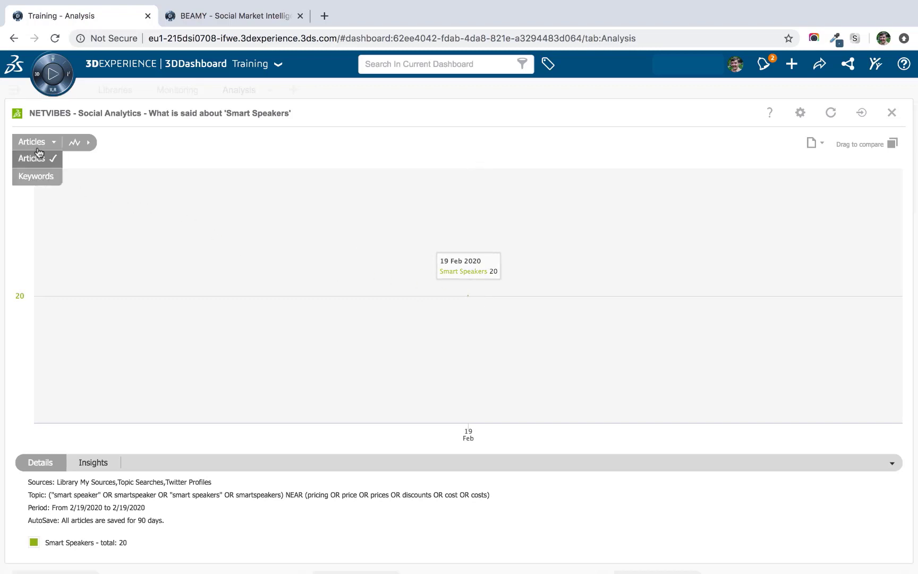
click(37, 176)
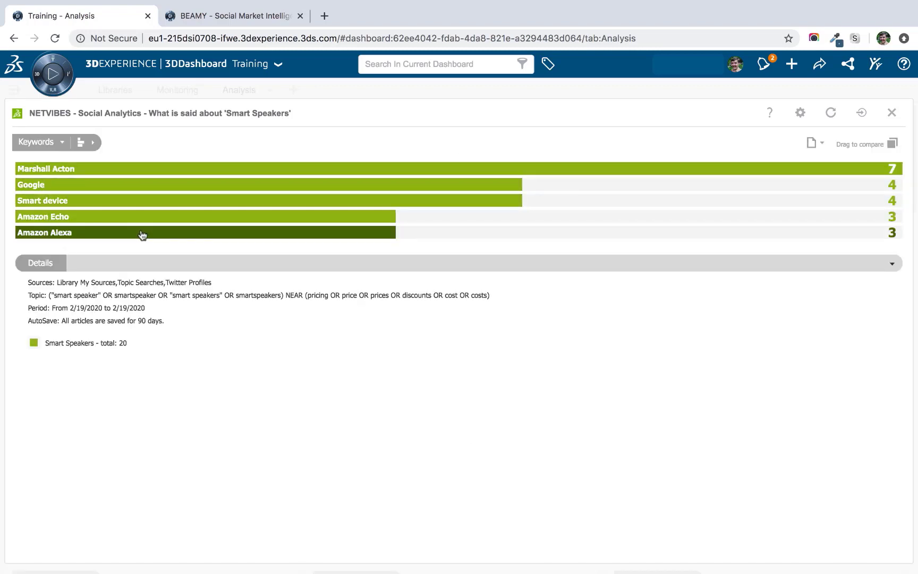
mouse_move(142, 235)
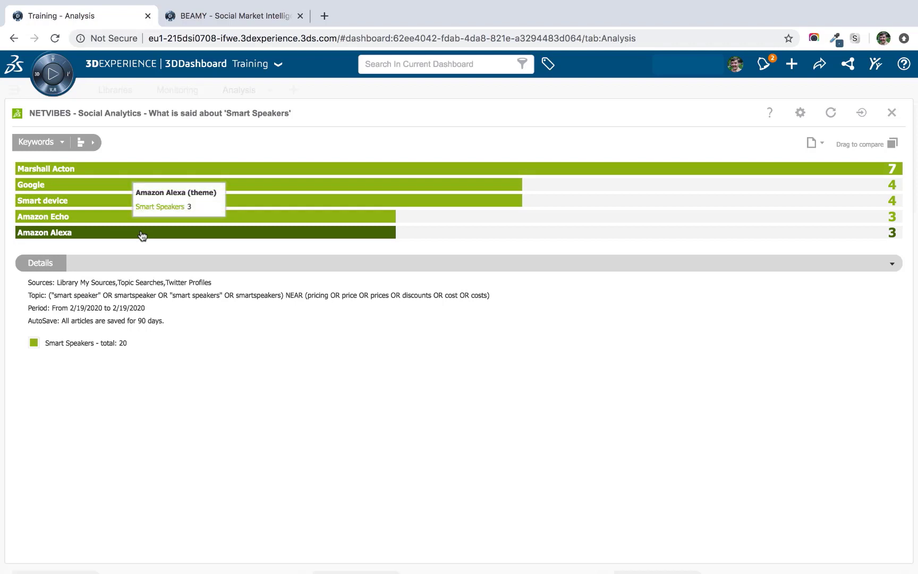
mouse_move(178, 201)
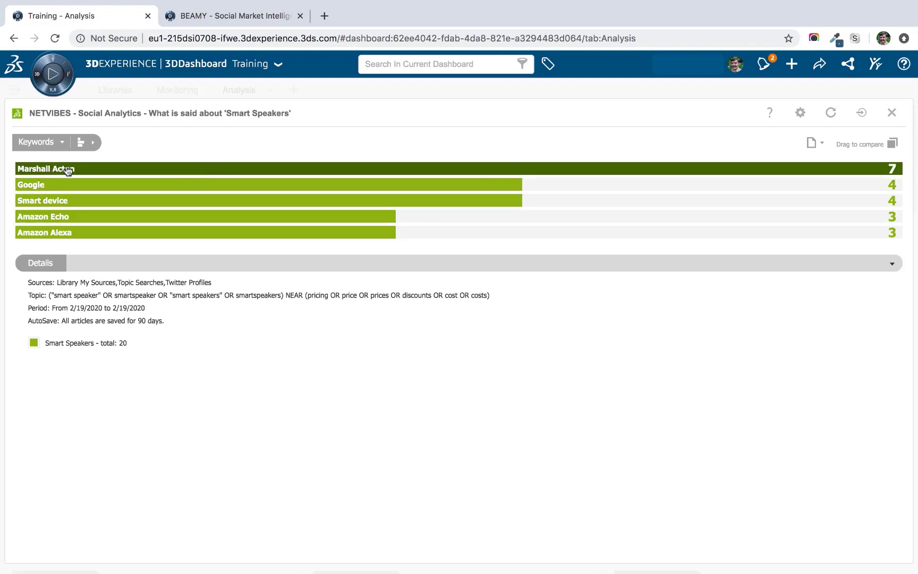
Read the 19 Feb articles behind the 'Marshall Acton' keyword and close the drill-down.
click(133, 169)
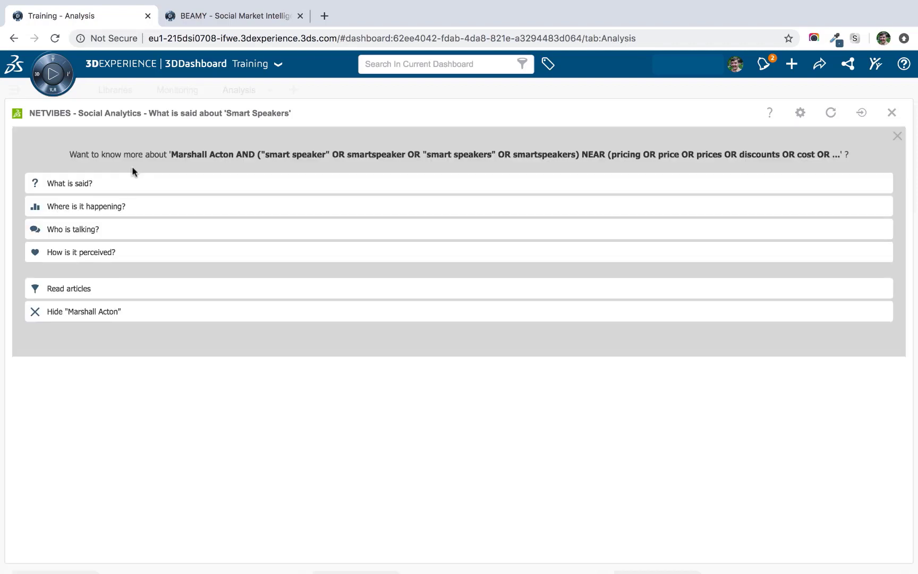
click(67, 291)
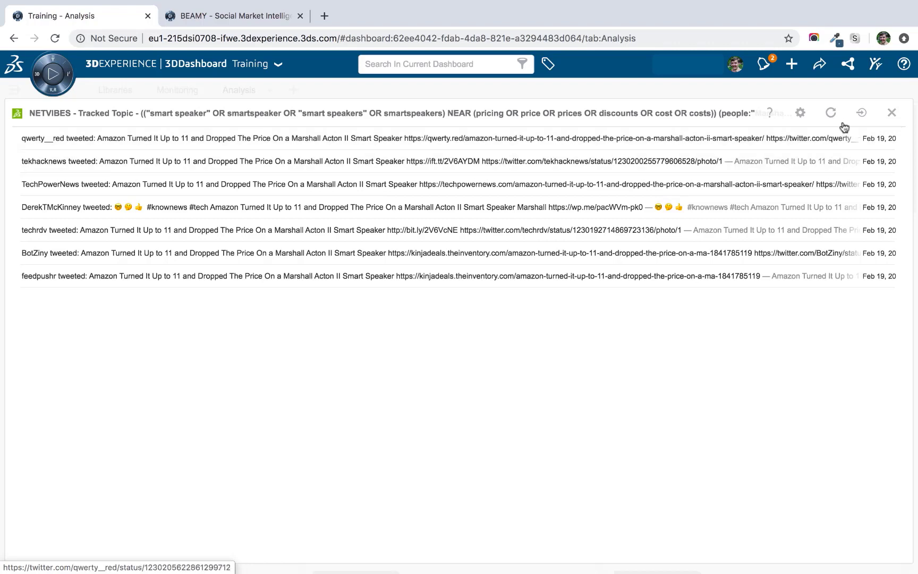
click(891, 114)
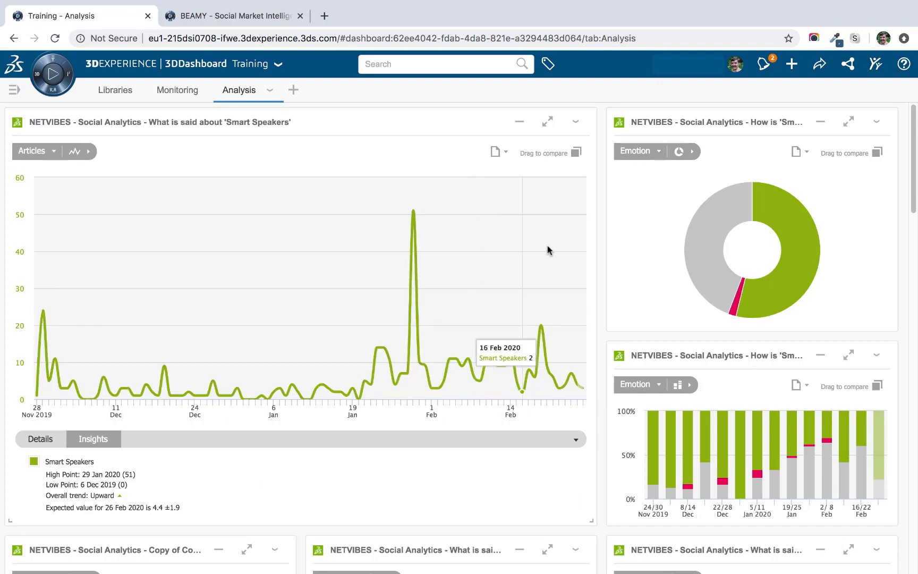
Duplicate the 'What is said about Smart Speakers' article trend widget.
click(577, 123)
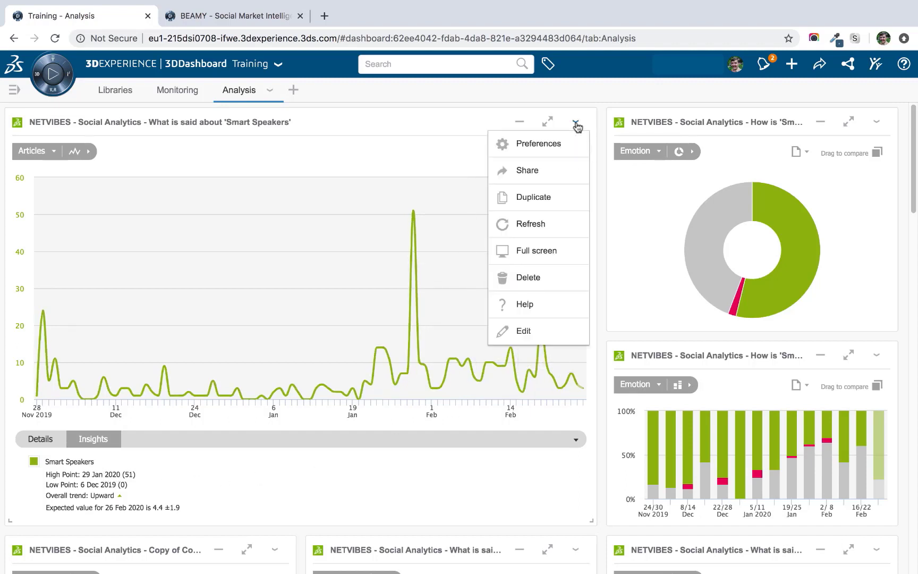
click(547, 195)
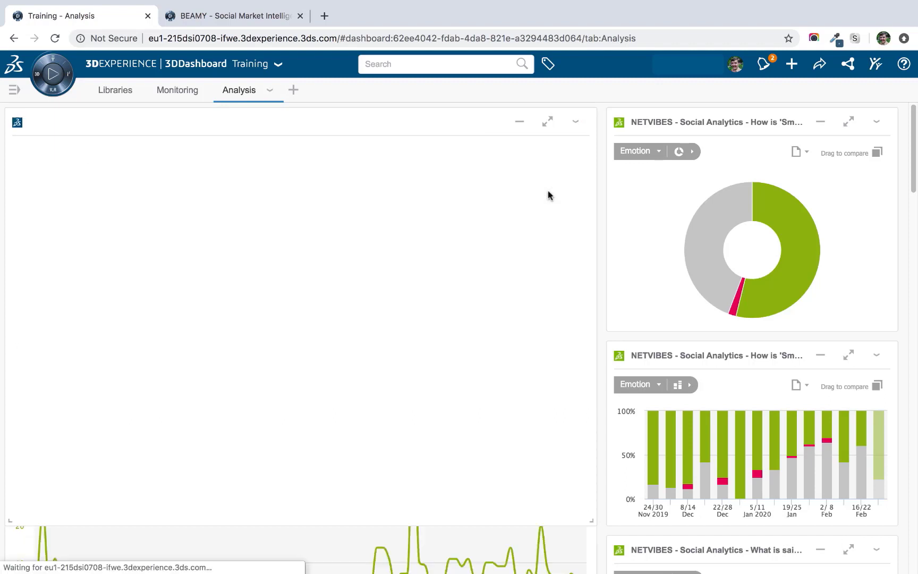
Add a dashboard tab named 'Comparison' and return to the Analysis tab.
click(293, 92)
text(Comparison)
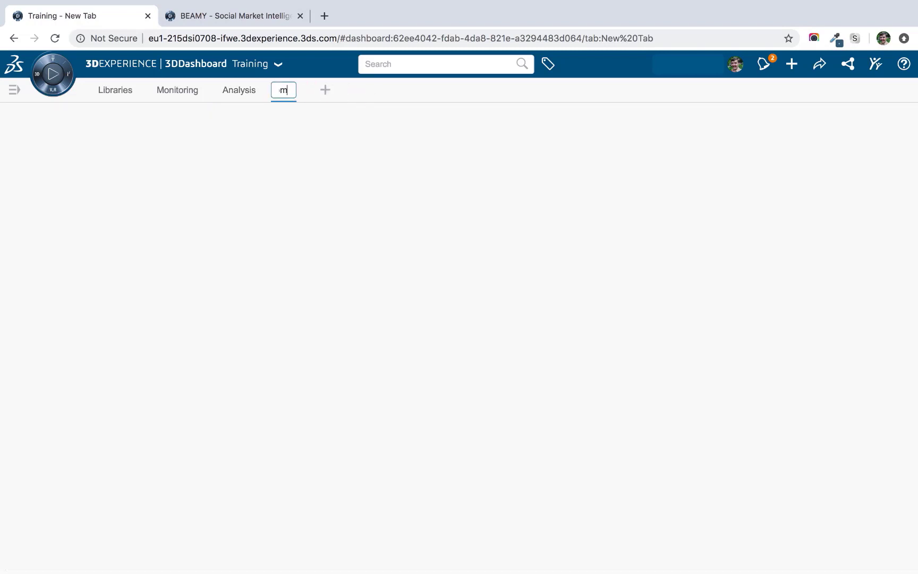
key(Return)
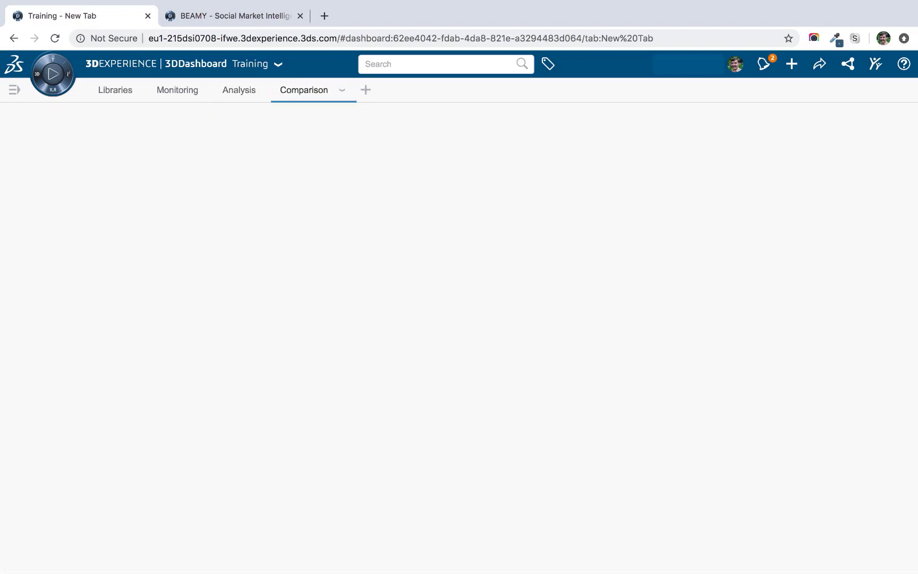
click(236, 93)
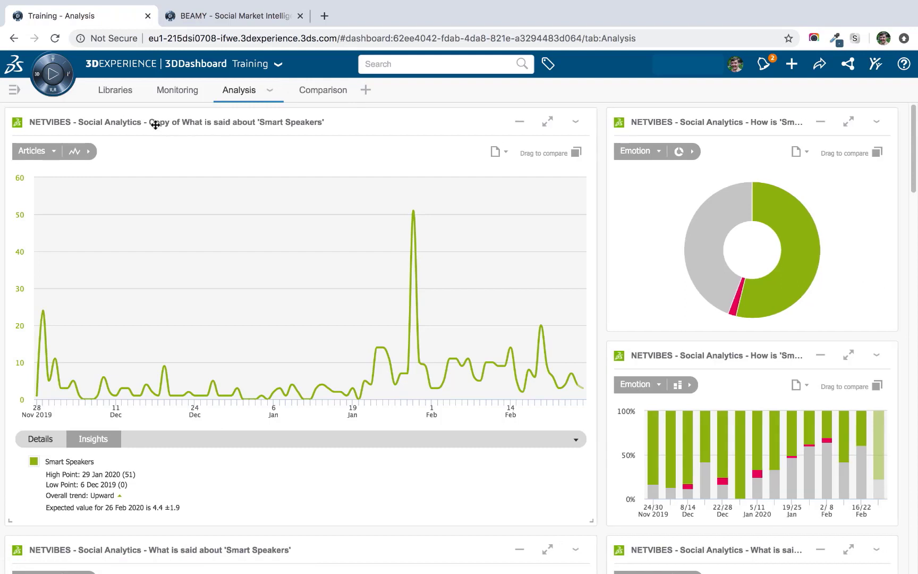
Move the copied article trend widget to the Comparison tab at half width and place a duplicate of it alongside.
drag(237, 121, 168, 122)
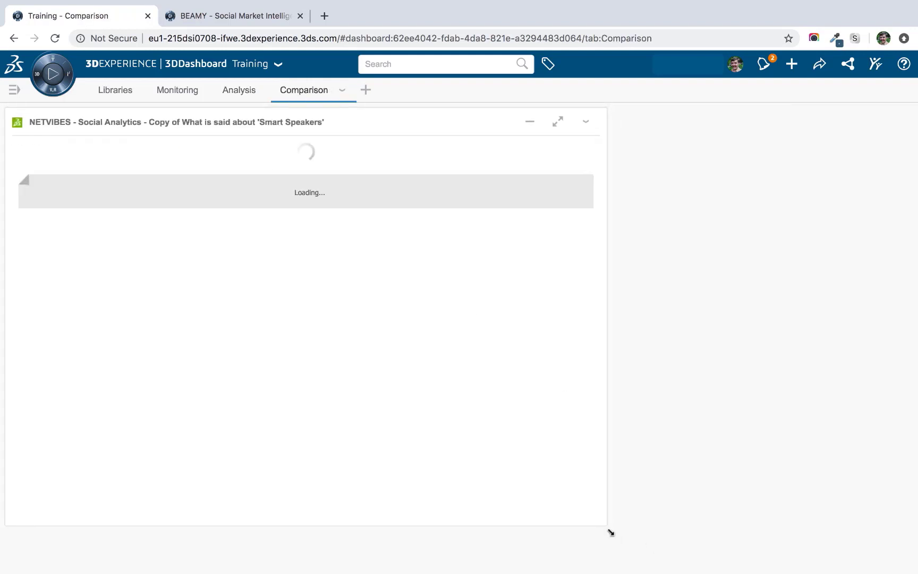
drag(598, 523, 420, 491)
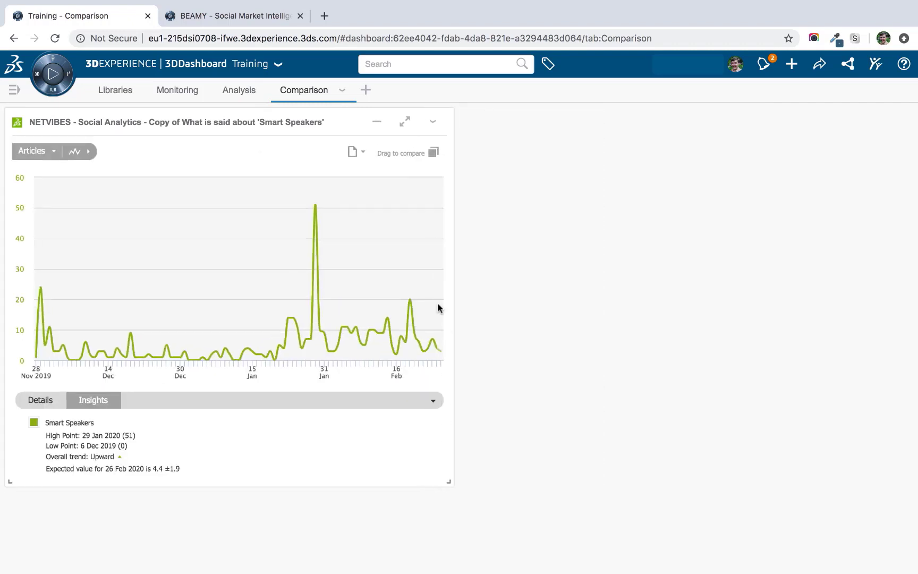
click(433, 127)
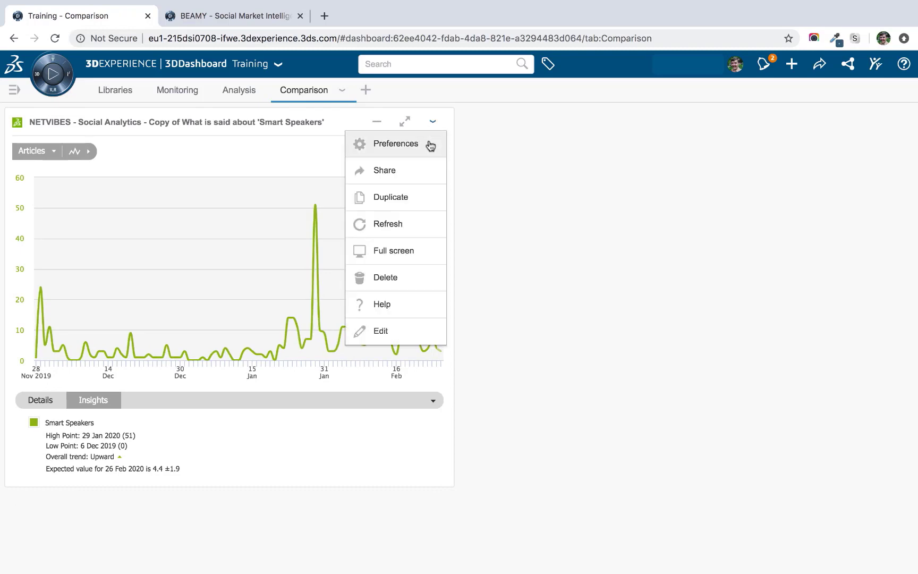
click(400, 199)
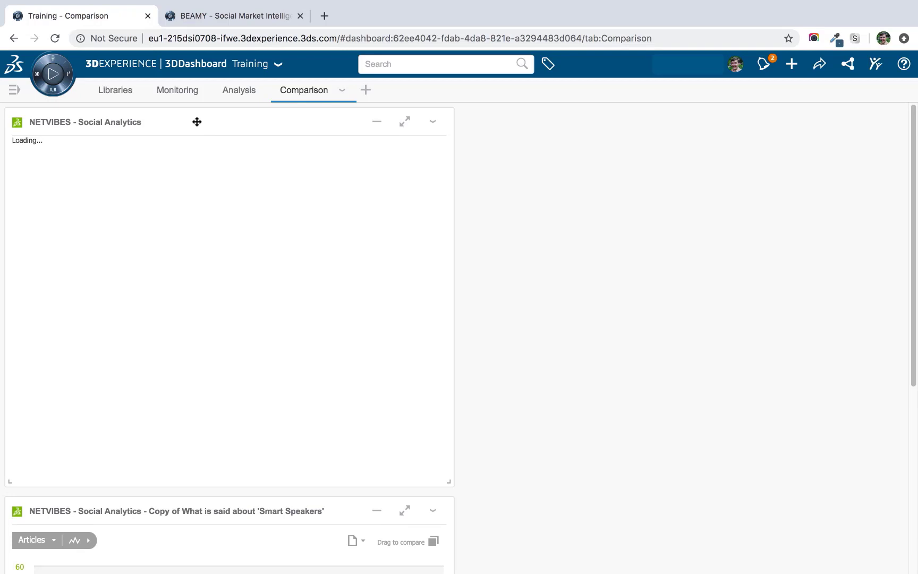
drag(197, 121, 647, 122)
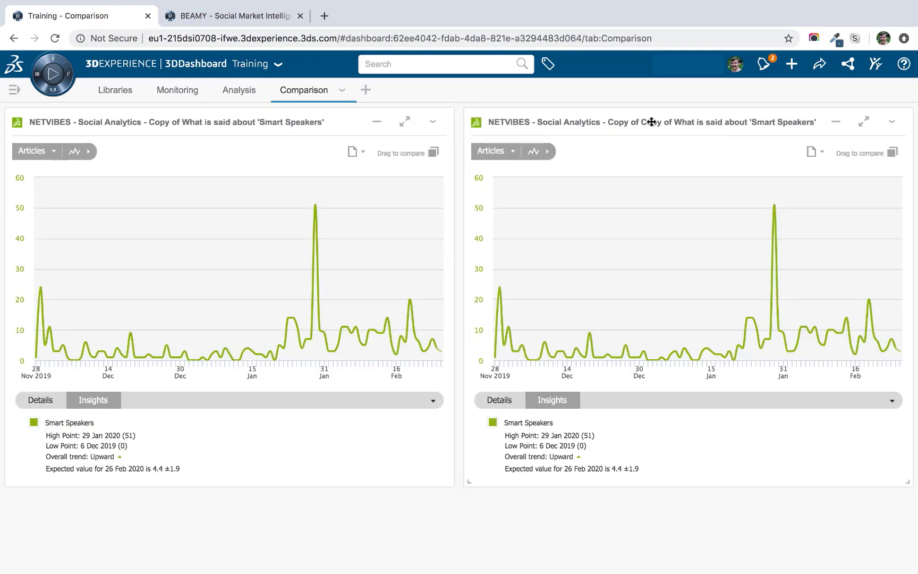
In the new duplicate's topic, replace the NEAR terms with "assistant OR assistants OR asistant OR asistants OR alex OR siri" and save the widget.
click(894, 125)
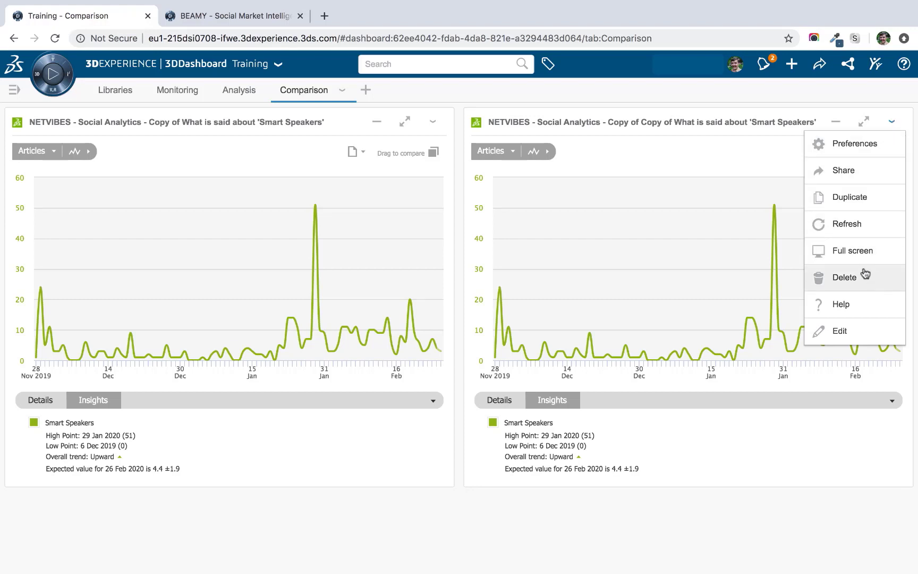
click(864, 331)
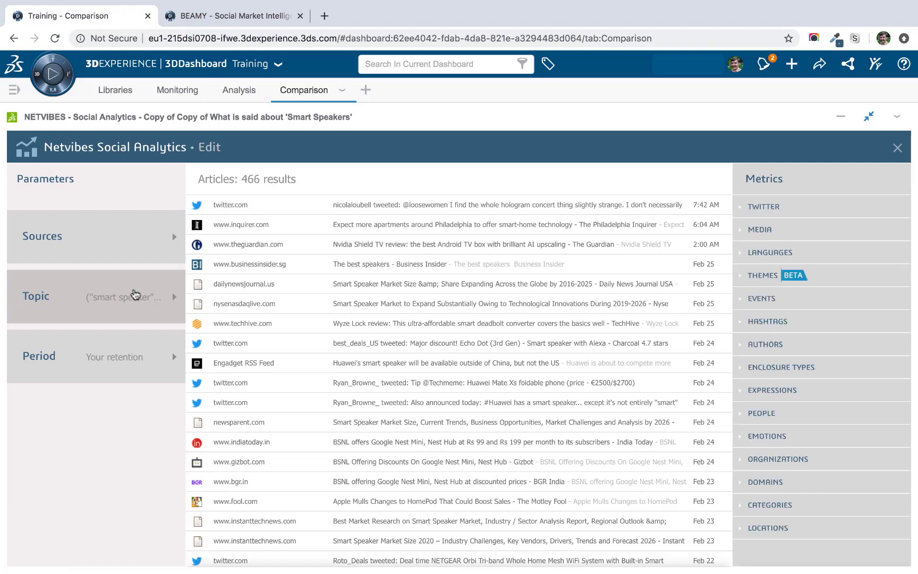
click(136, 294)
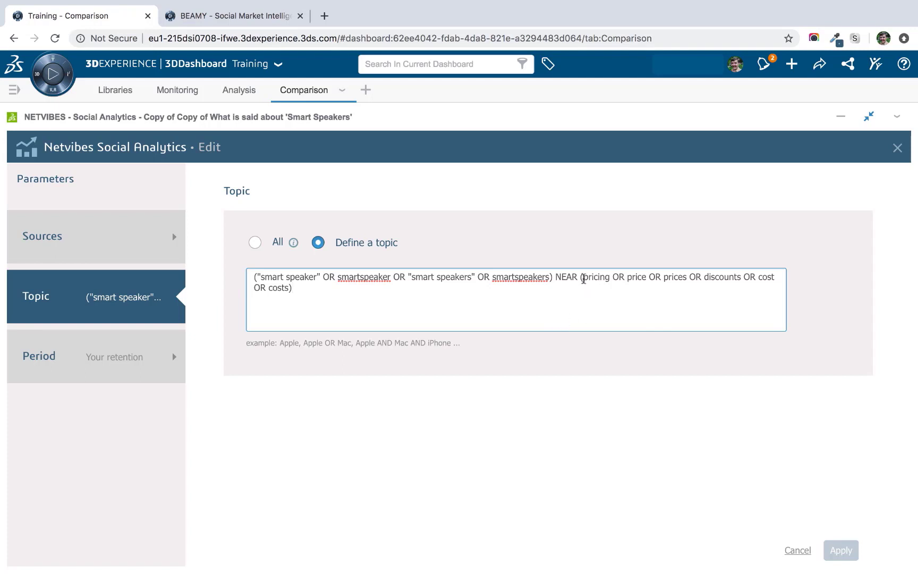
drag(584, 278, 578, 287)
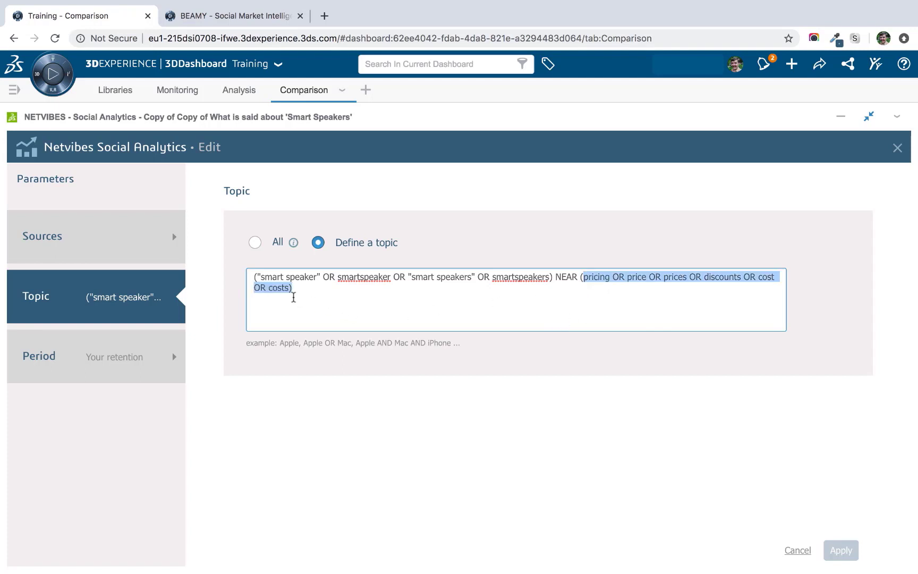
drag(293, 297, 287, 289)
text(assist)
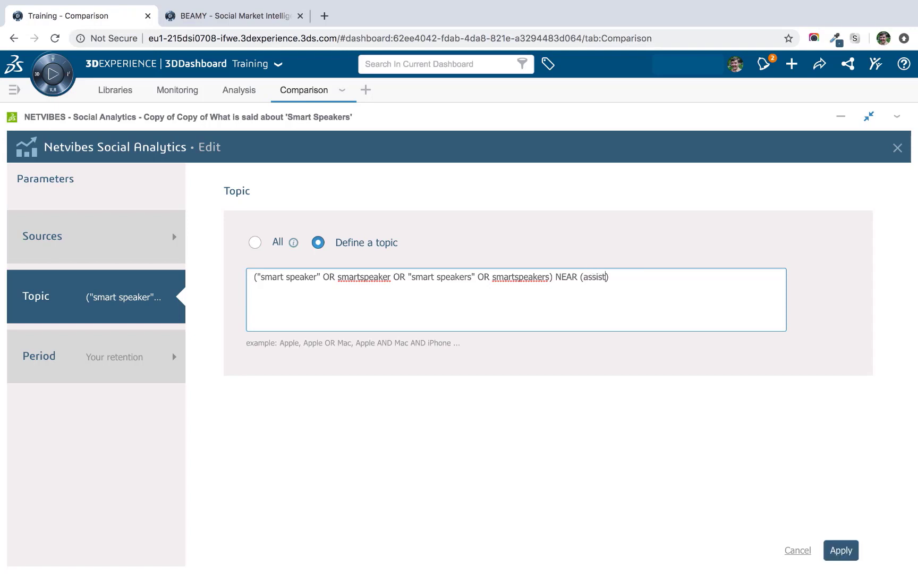
text(ant OR assistants OR )
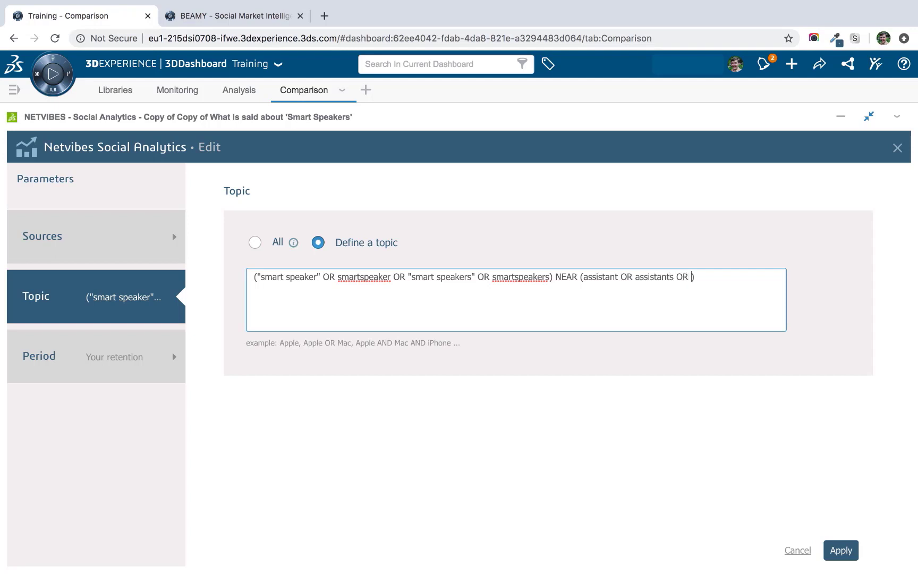
text(asistant OR asistants)
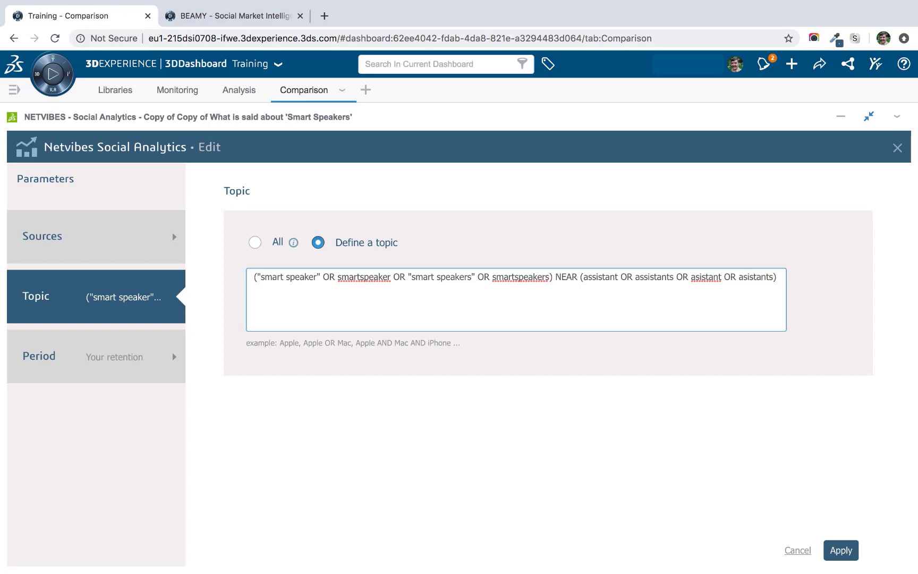
text( OR)
text(alex a)
key(BackSpace)
text(OR siri)
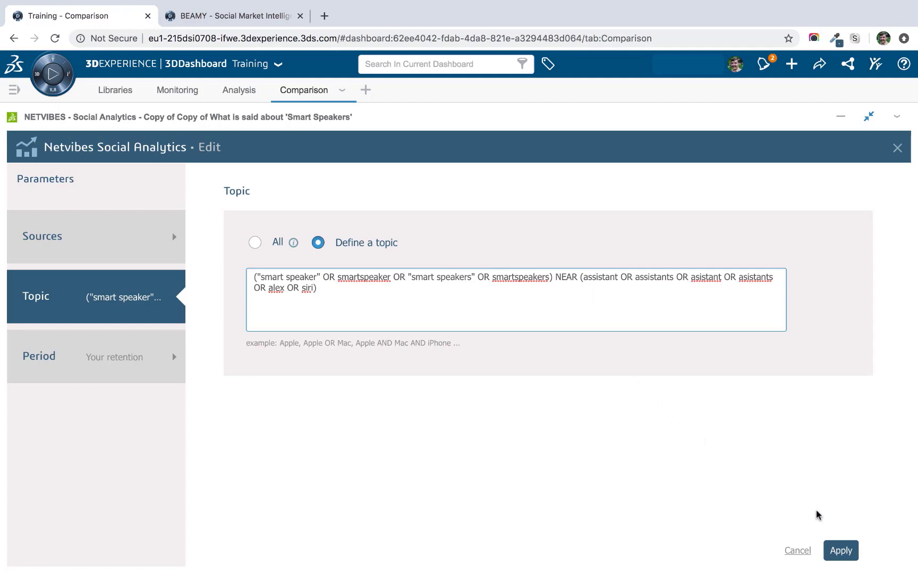
click(850, 552)
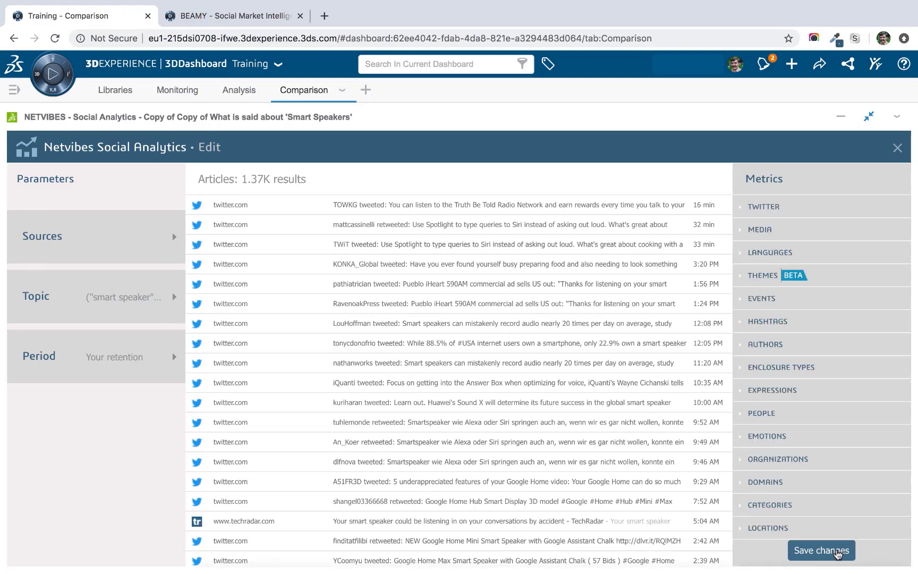
click(838, 553)
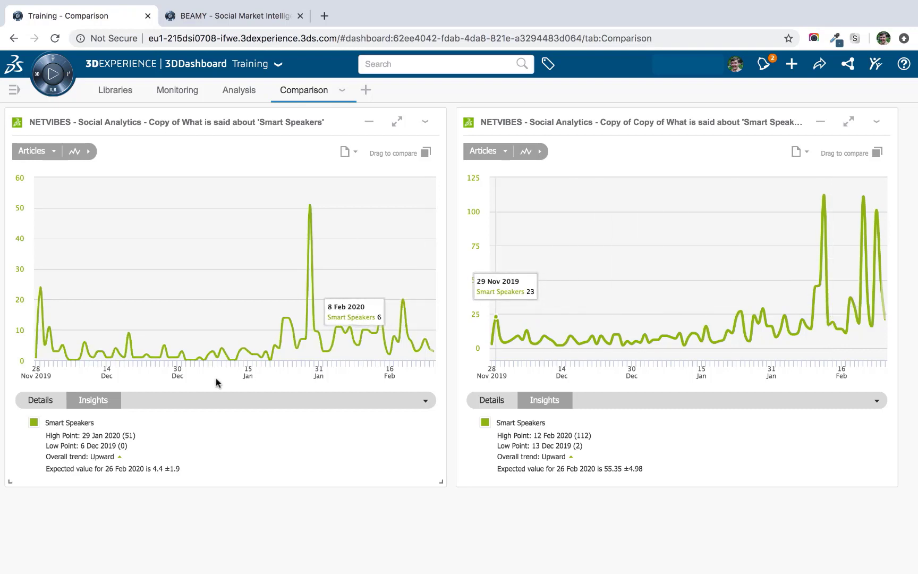
Rename the series in the original pricing trend widget as "Smart Speakers - Pricing".
click(99, 423)
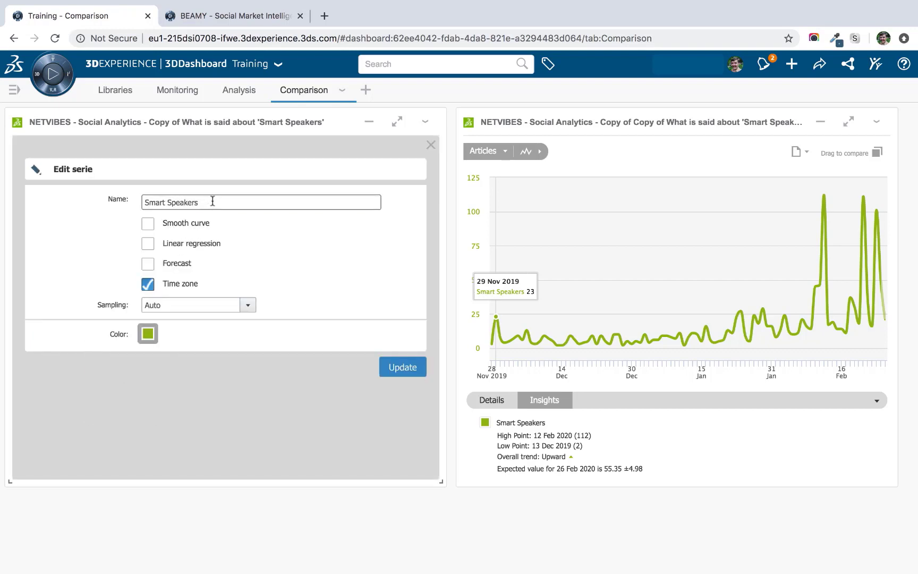
mouse_move(209, 202)
mouse_down()
mouse_move(129, 207)
mouse_move(204, 206)
mouse_up()
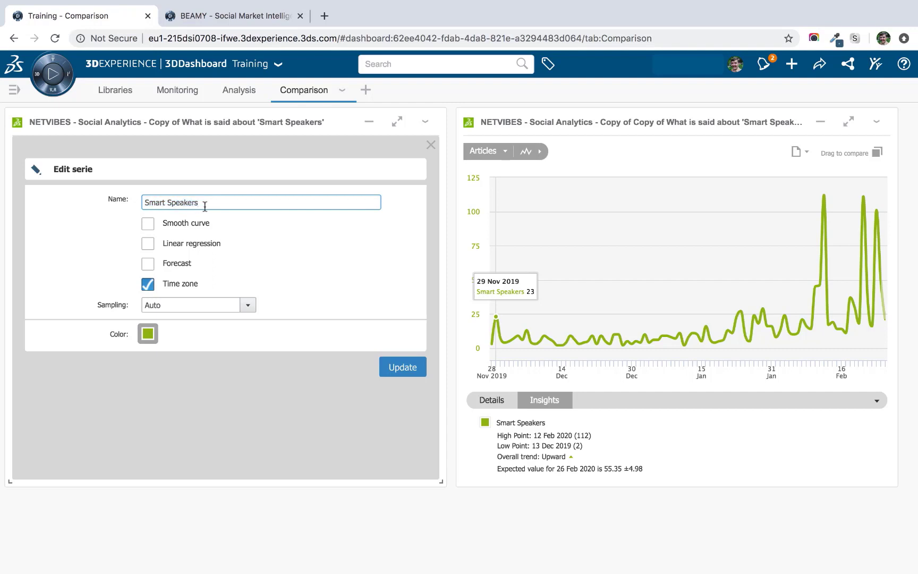
text(- Pricing)
key(Return)
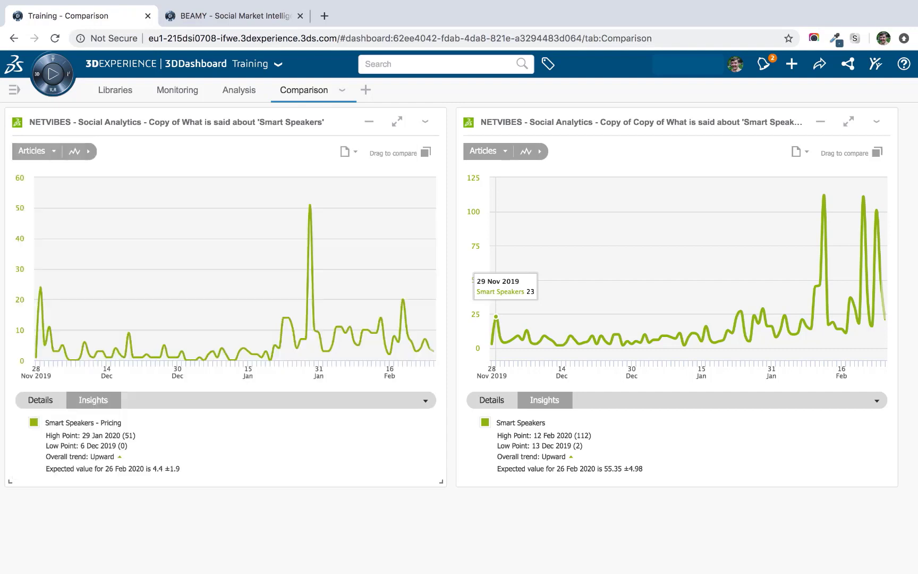
Rename the duplicate widget's series as "Smart Speakers - Assistants" and set its color to orange.
click(517, 422)
click(696, 202)
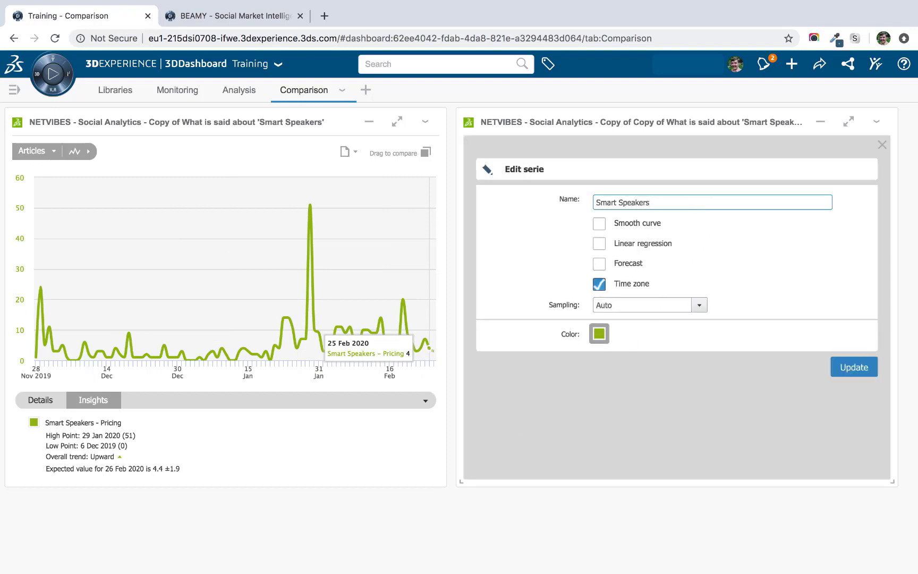
text(- Assistants)
click(598, 337)
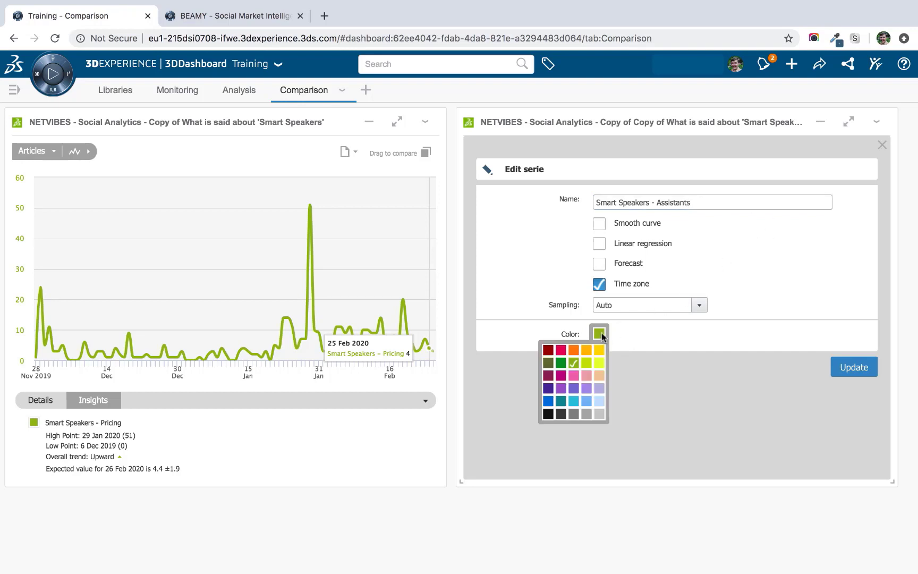
click(600, 339)
click(591, 337)
click(573, 352)
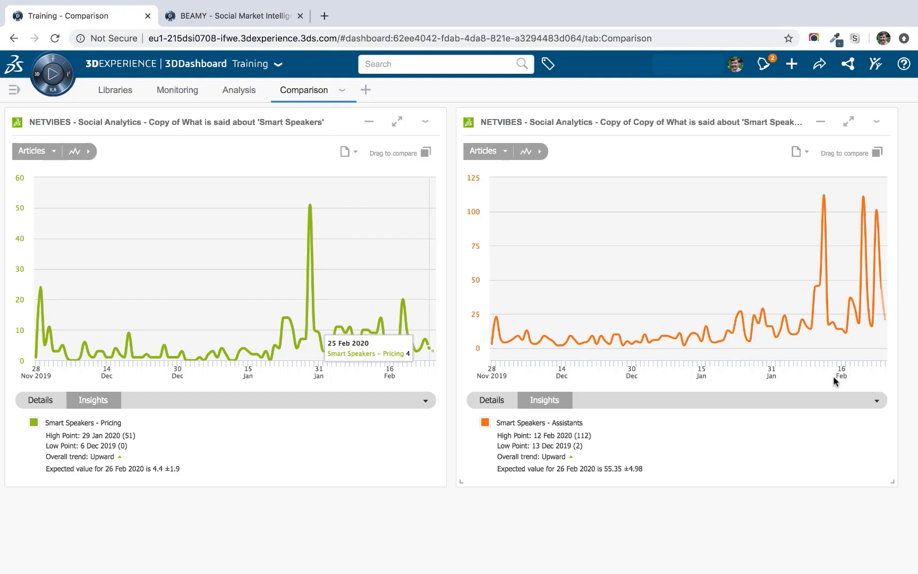
Open the Assistants widget's editor to view its article results and metrics, and leave it without changes.
click(877, 121)
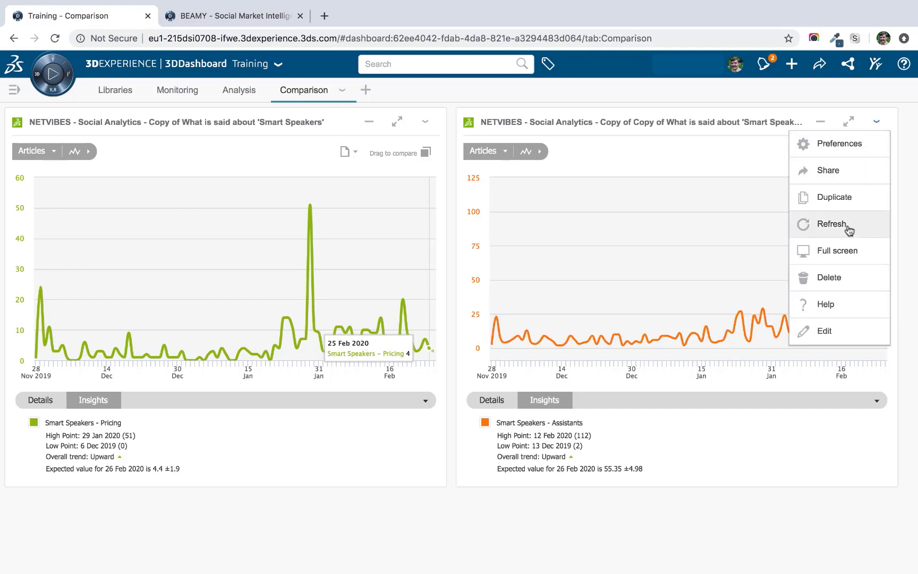
click(840, 336)
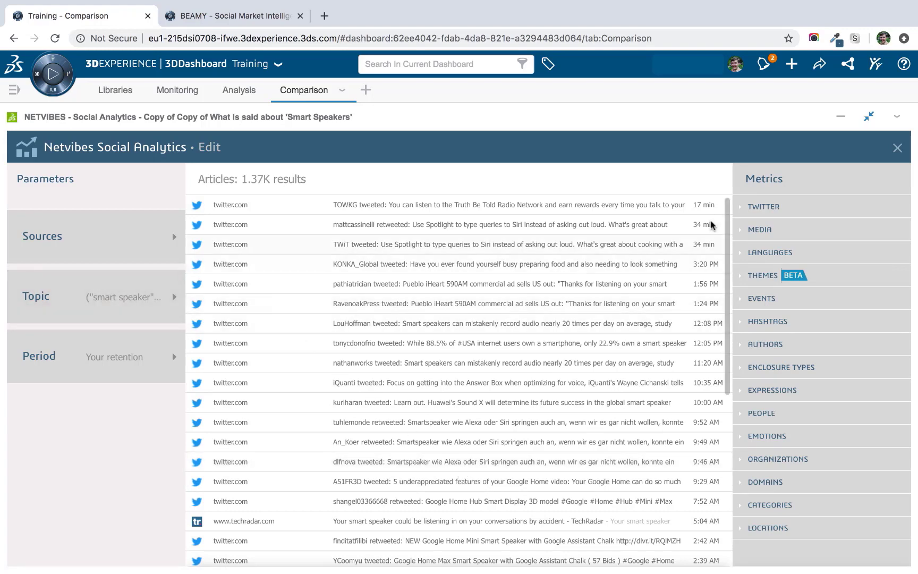
click(868, 116)
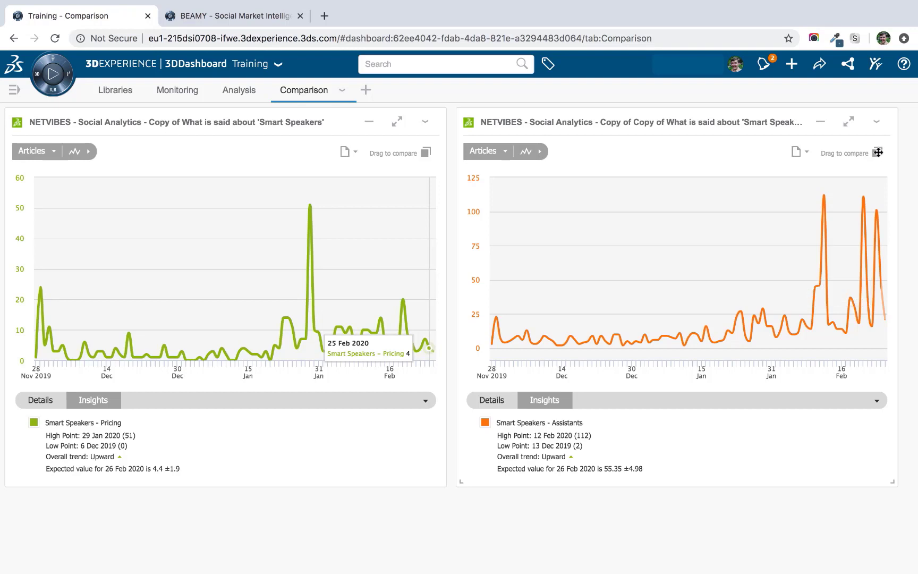
Compare the Assistants series with the Pricing series in one chart and display the comparison's insights.
drag(877, 152, 295, 204)
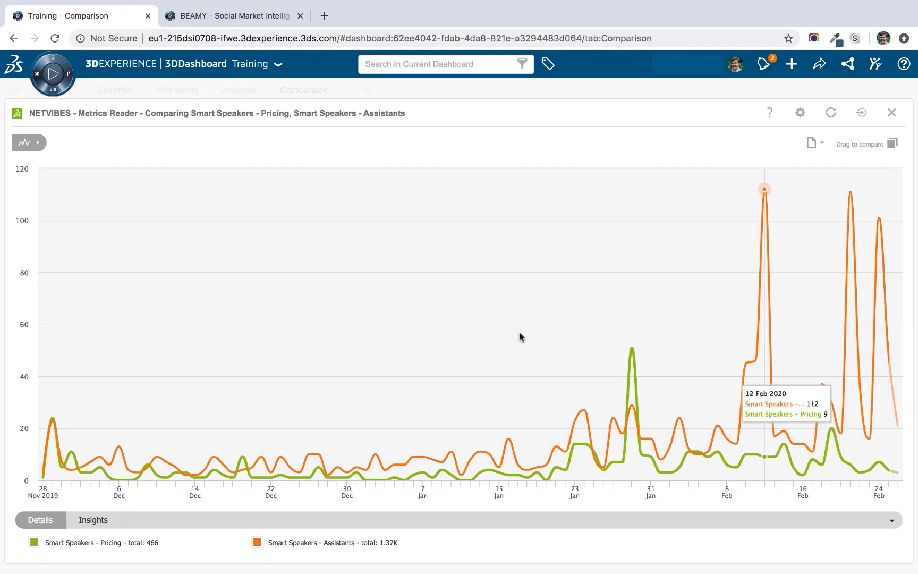
click(91, 522)
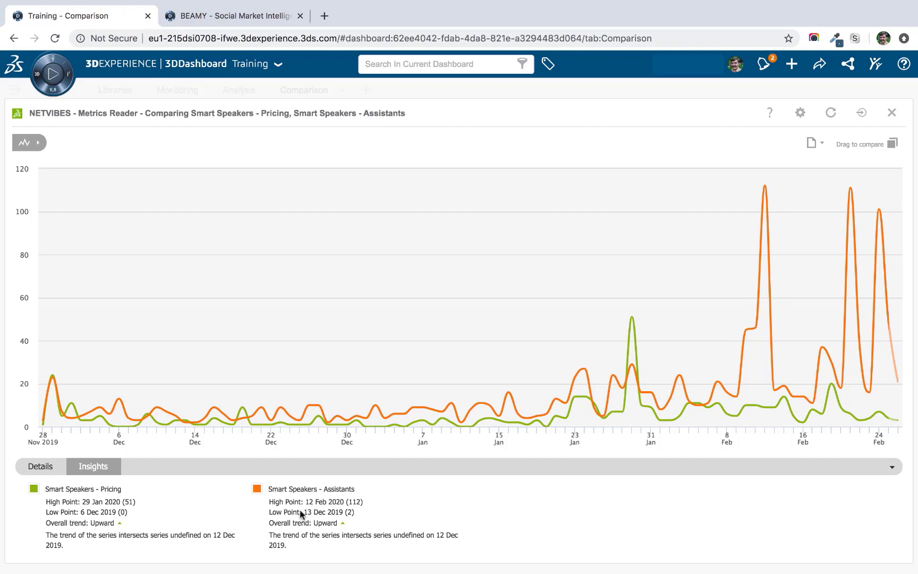
Add the comparison chart as a widget on the Comparison tab and enlarge it to the full dashboard width.
click(862, 116)
click(553, 266)
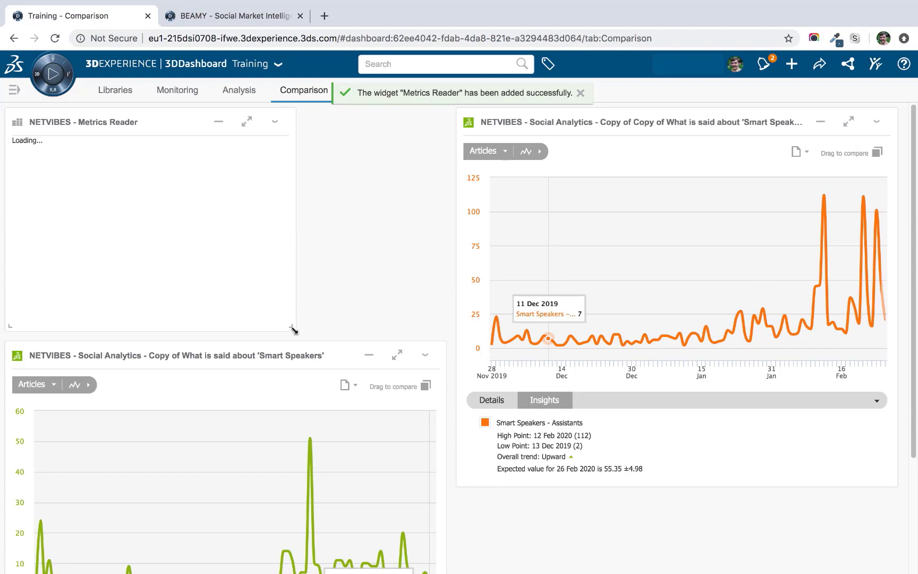
drag(293, 329, 901, 545)
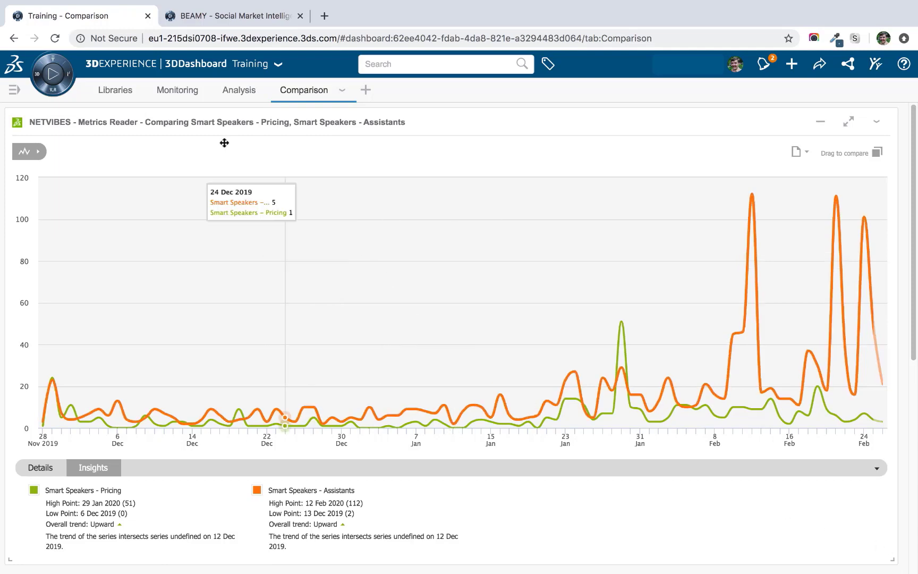
Open the article 'The best speakers - Business Insider' in the Monitoring tab's tracked topic and maximize the widget.
click(183, 90)
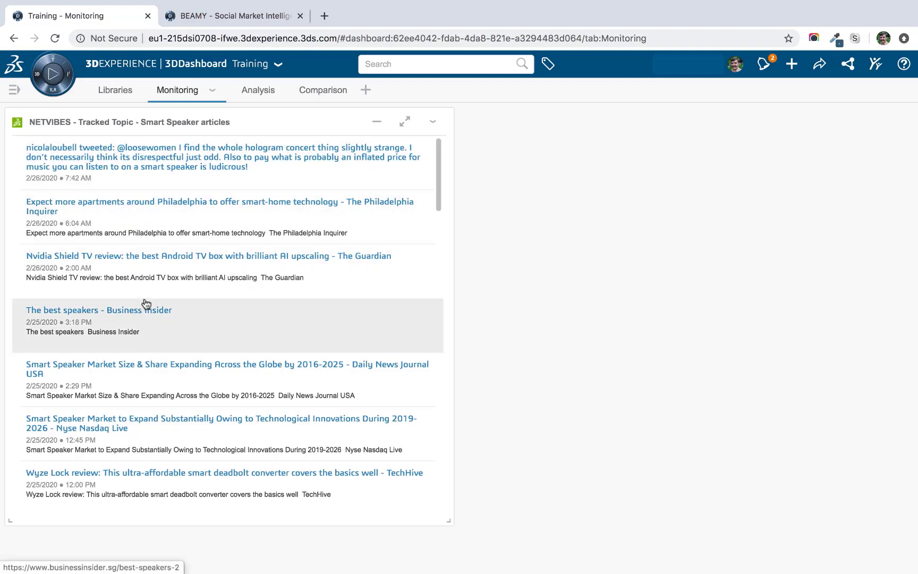
click(198, 325)
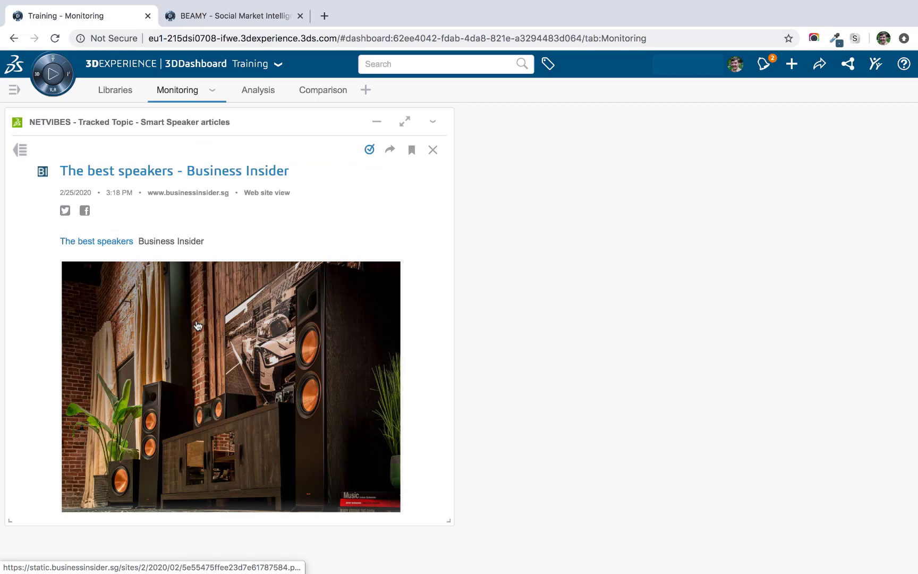
click(405, 128)
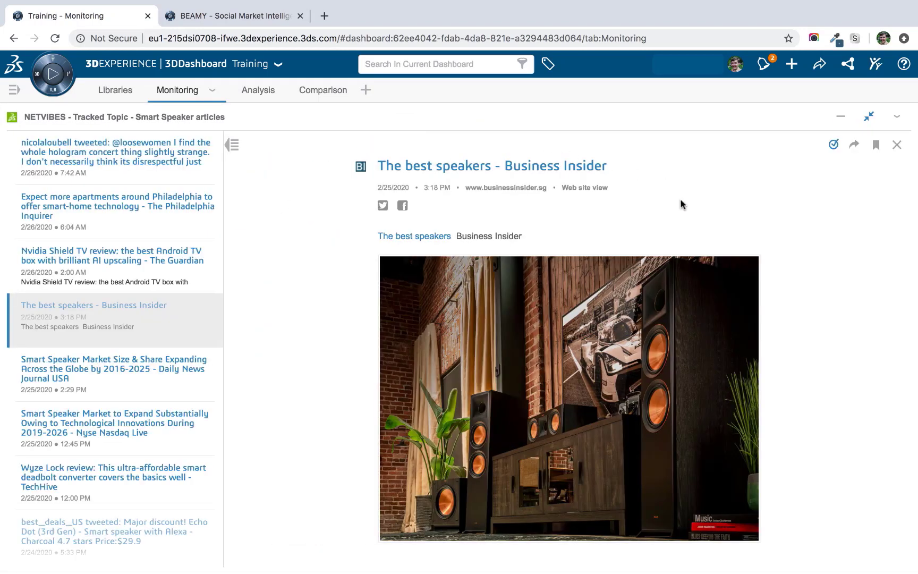
Tag the article 'The best speakers - Business Insider' with Pricing, categorized as Weakness.
click(877, 148)
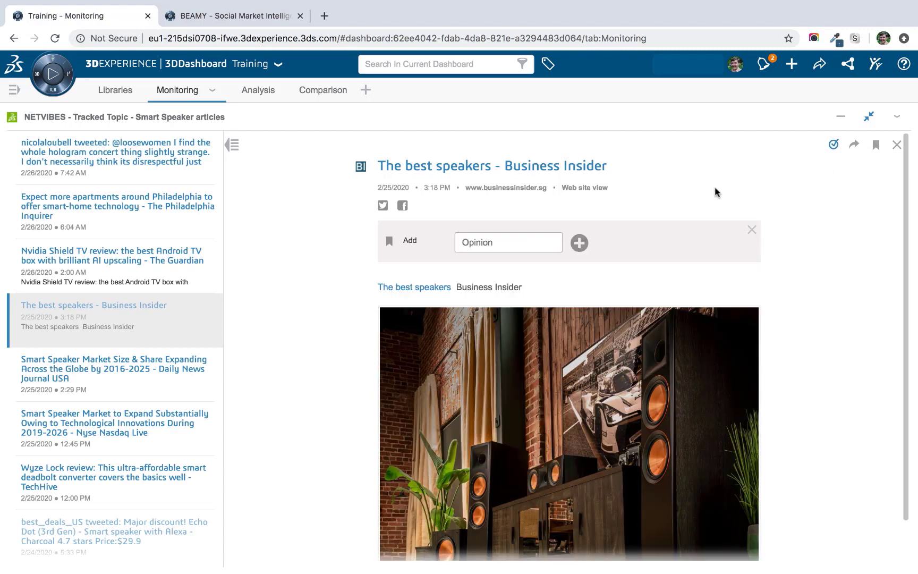
click(524, 240)
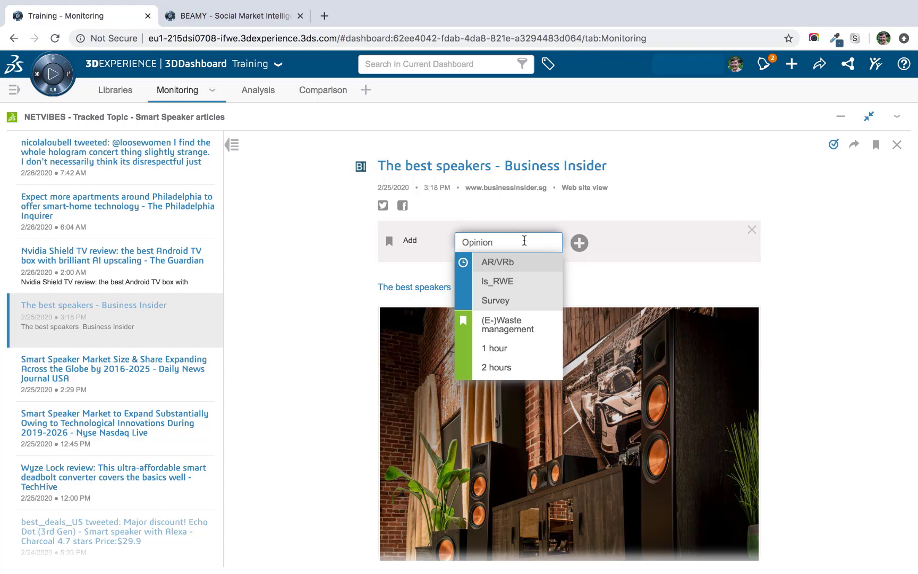
text(pricing)
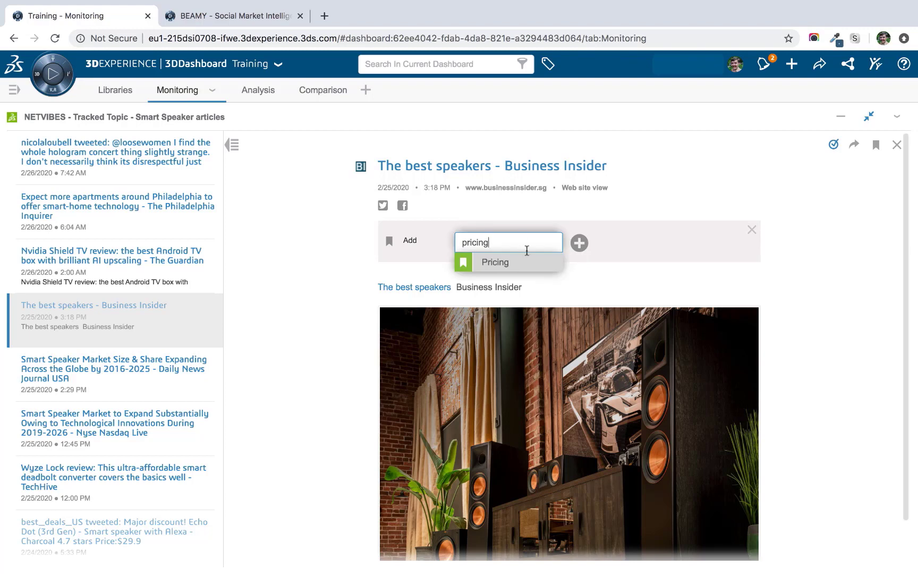
click(518, 263)
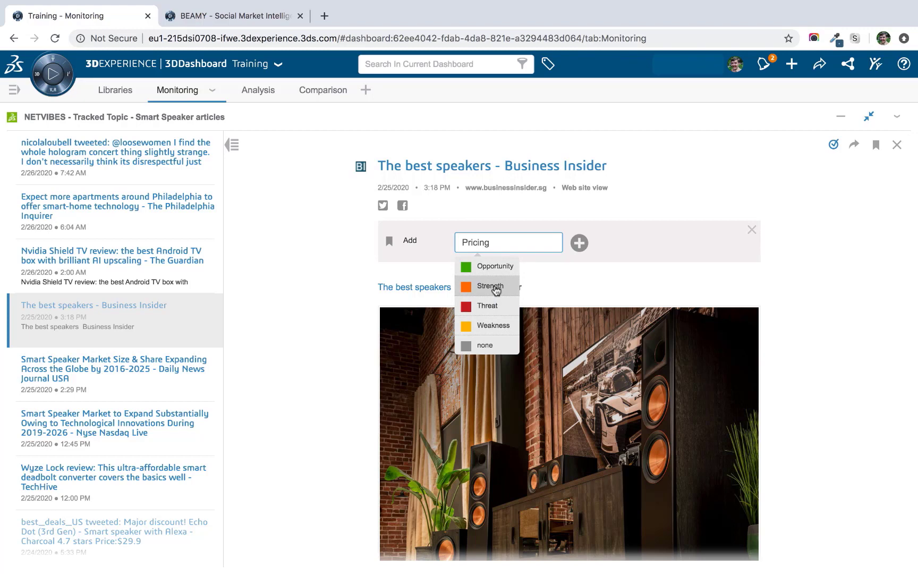
click(494, 326)
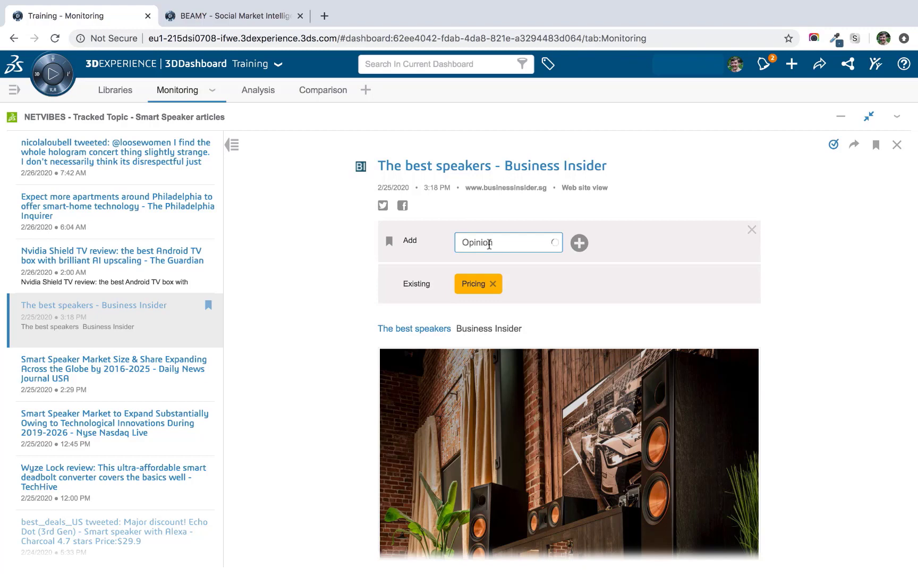
click(489, 243)
click(491, 225)
Tag the Philadelphia Inquirer article on apartments offering smart-home technology with Pricing, categorized as Opportunity.
click(147, 216)
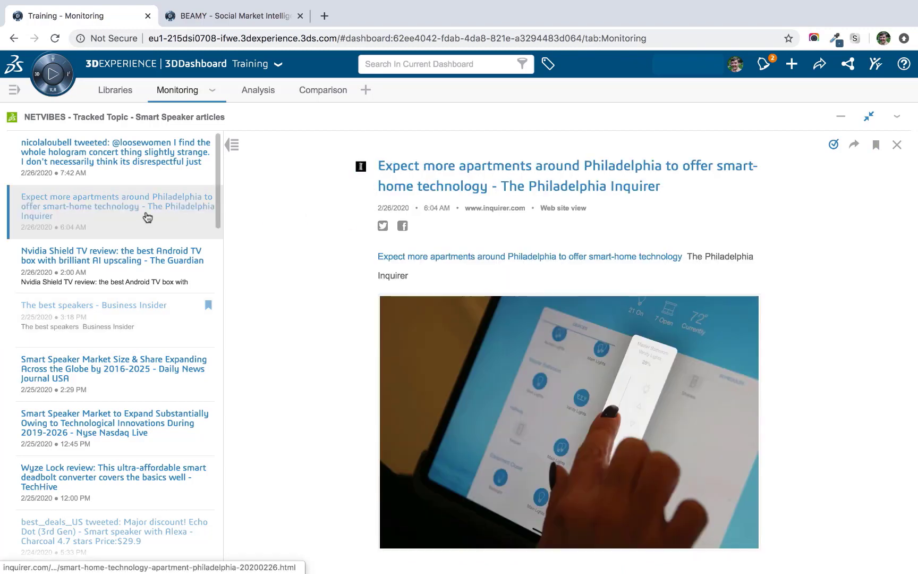
click(875, 144)
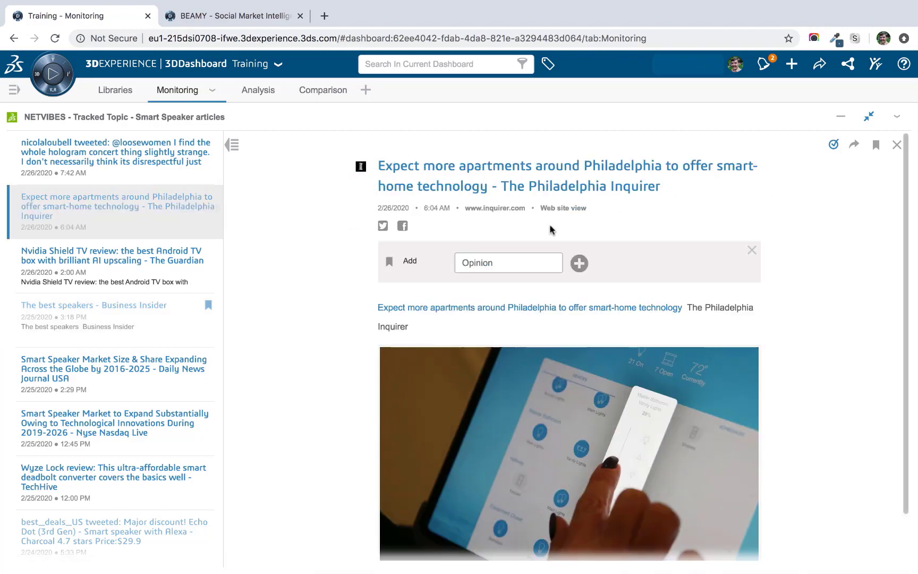
click(494, 257)
text(Pric)
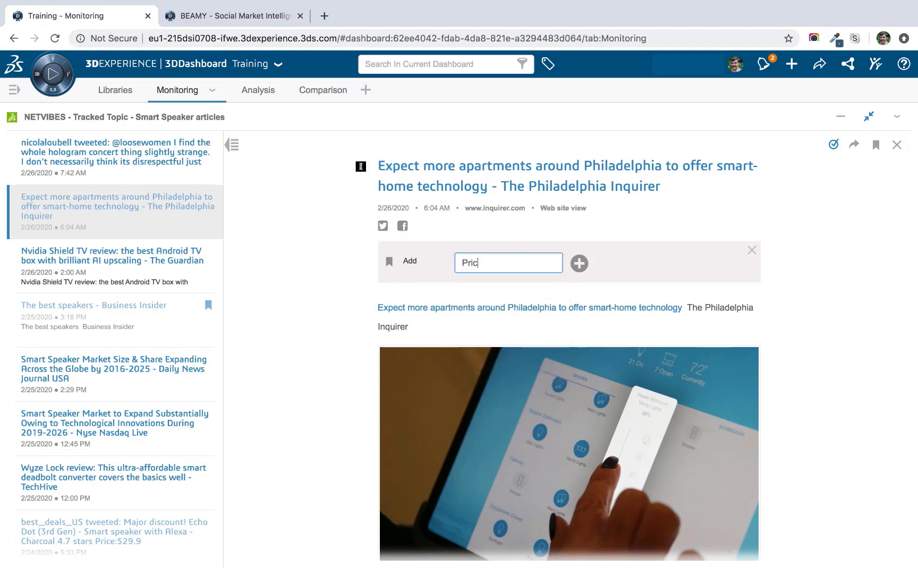
text(ing)
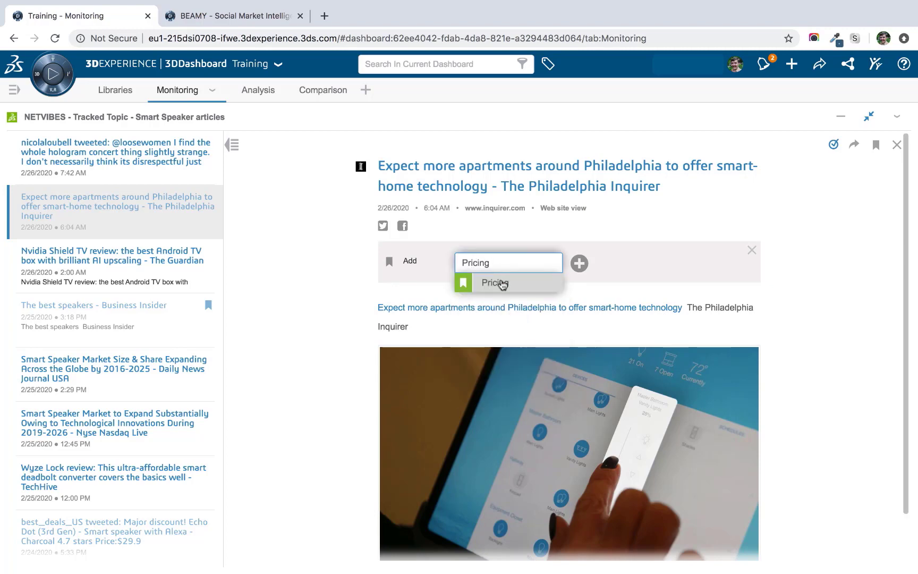
click(501, 283)
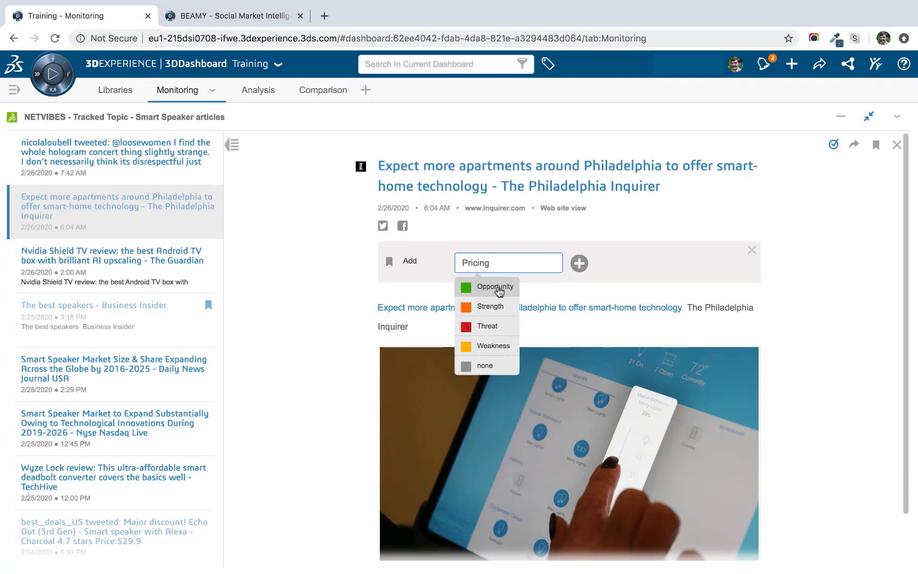
click(498, 287)
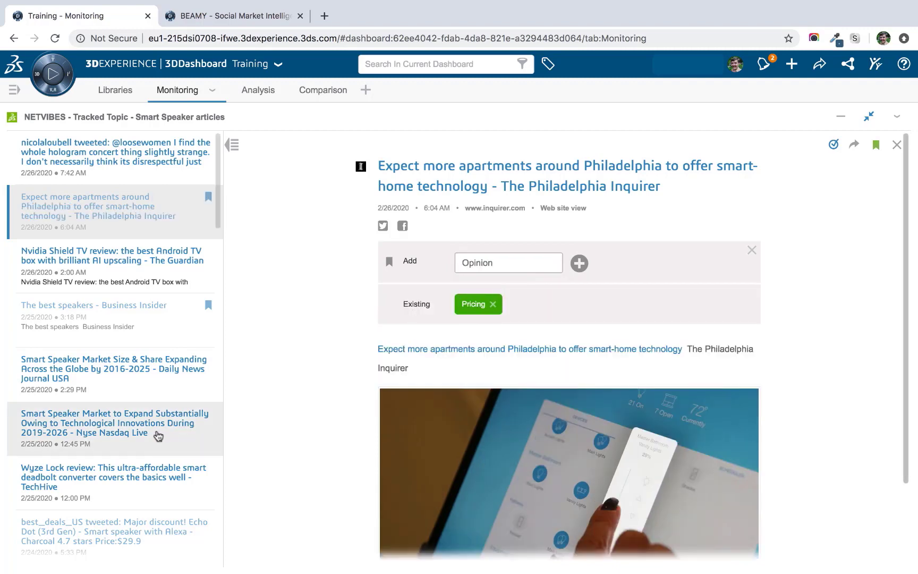
Tag the Nyse Nasdaq Live article on smart speaker market expansion with Pricing as Opportunity, and restore the widget to normal size.
click(119, 433)
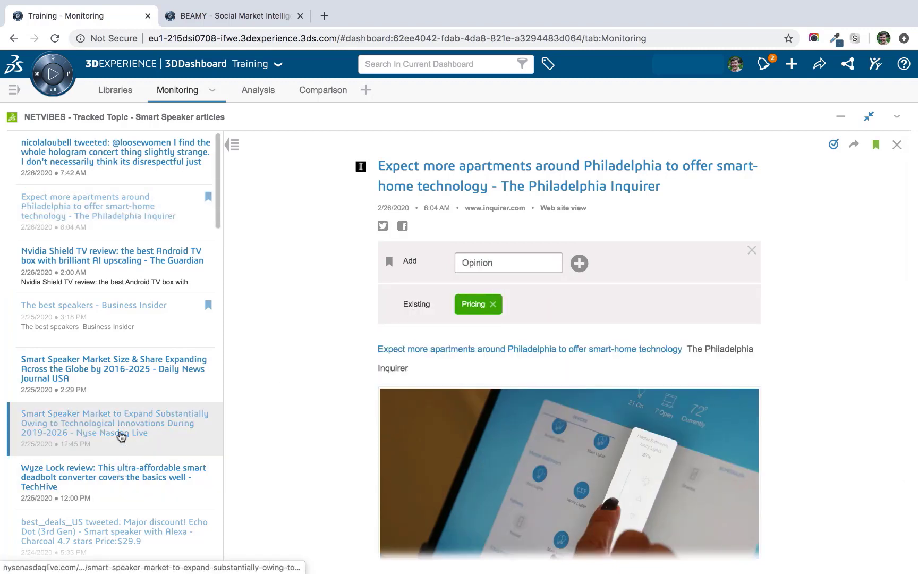
click(876, 144)
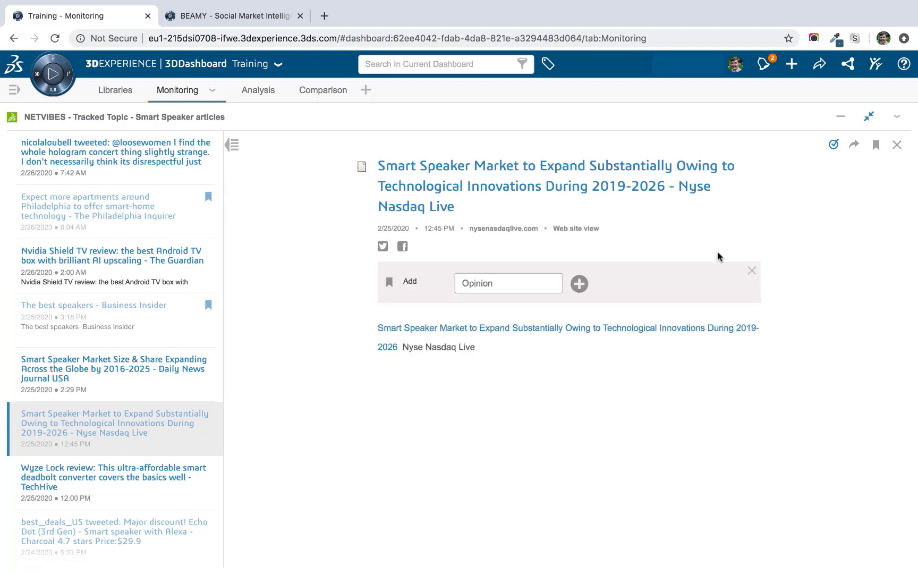
click(509, 292)
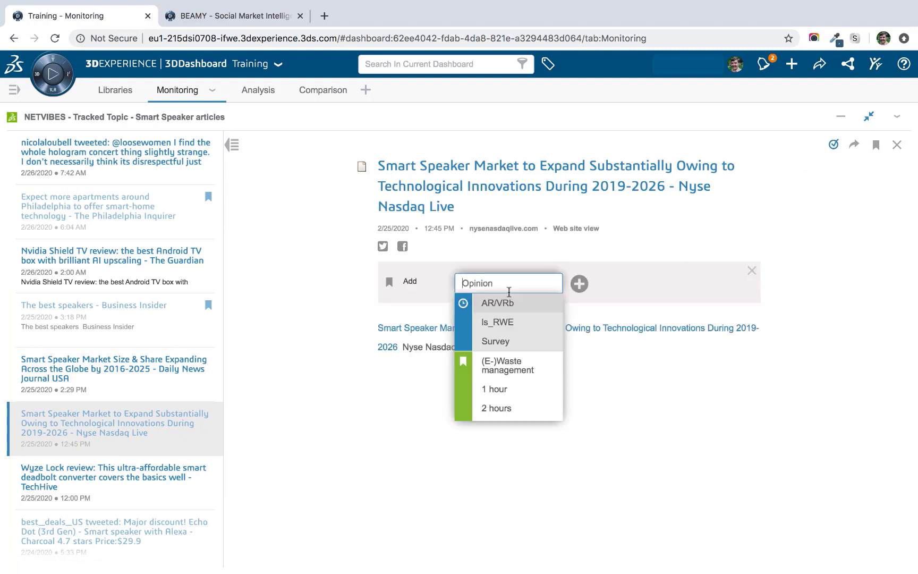
text(pric)
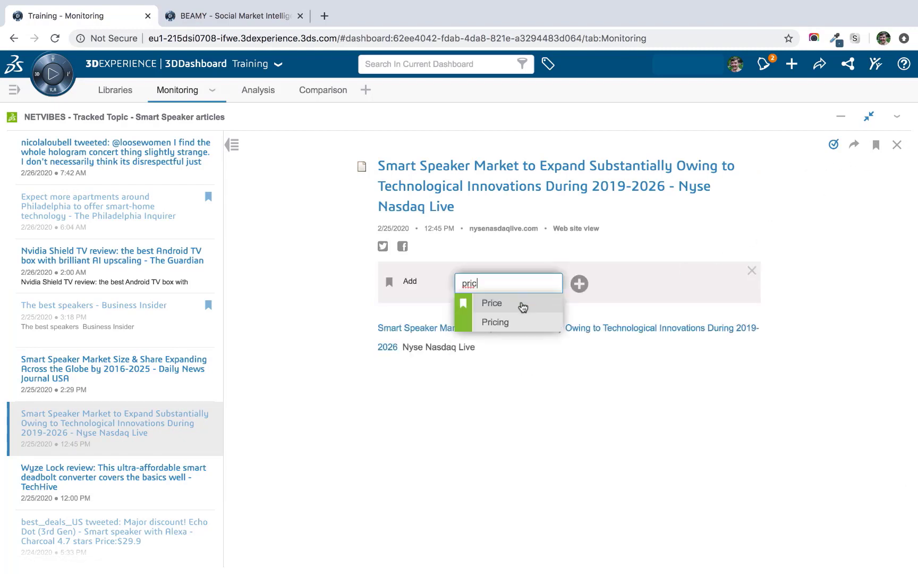
click(524, 320)
click(491, 308)
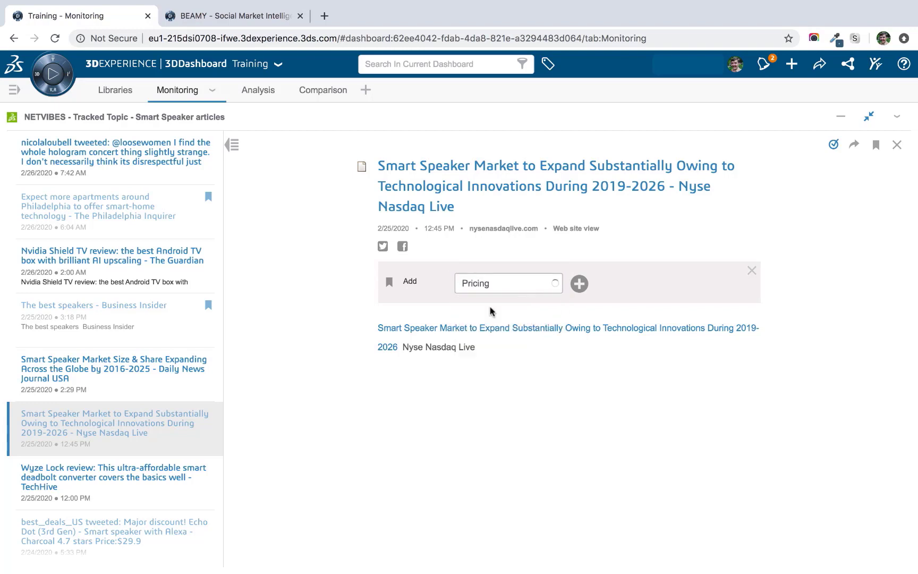
click(871, 119)
Change the metric of the Emotion donut chart on the Analysis tab to Sentiments.
click(258, 95)
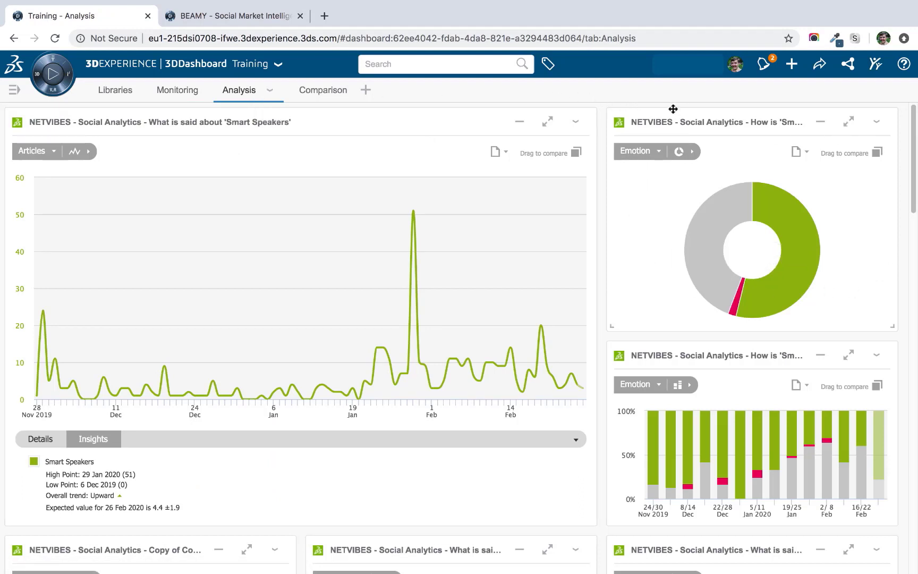
click(636, 151)
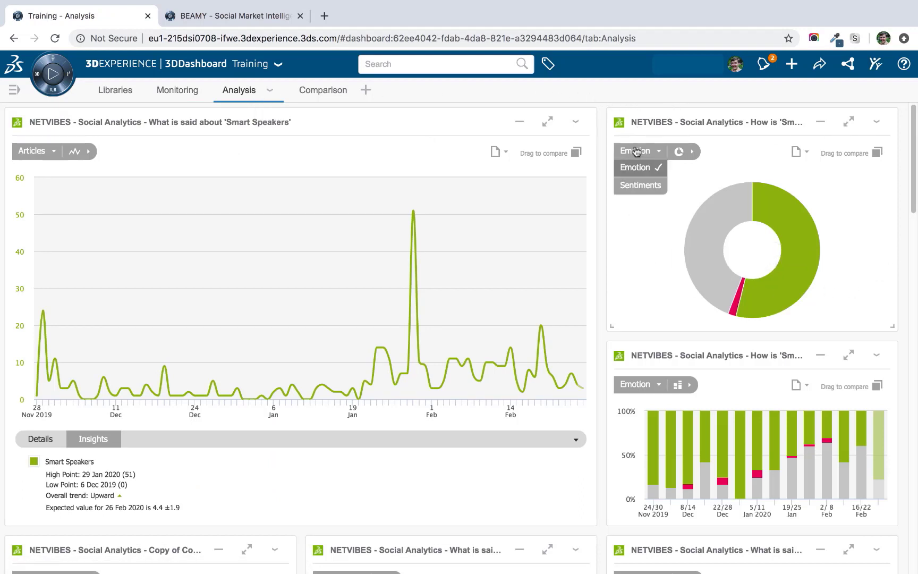
click(649, 185)
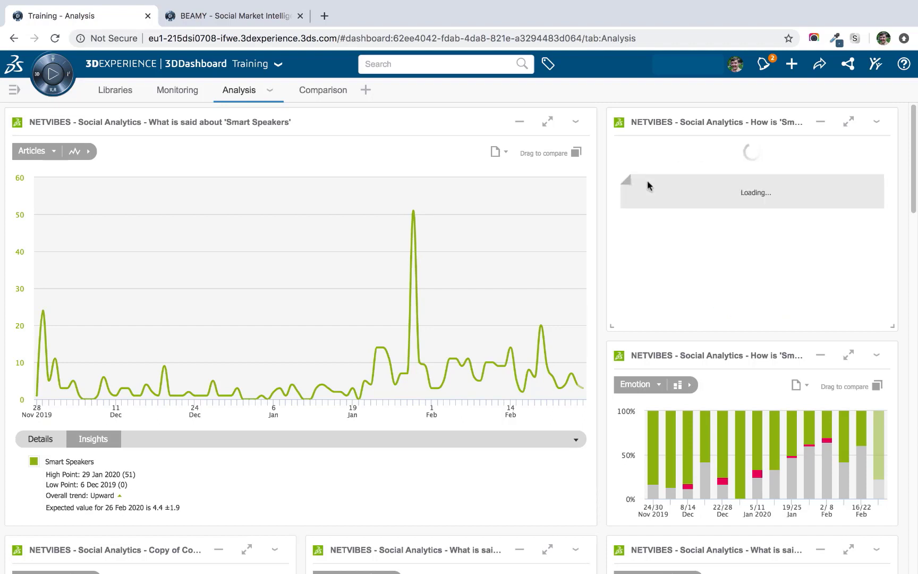